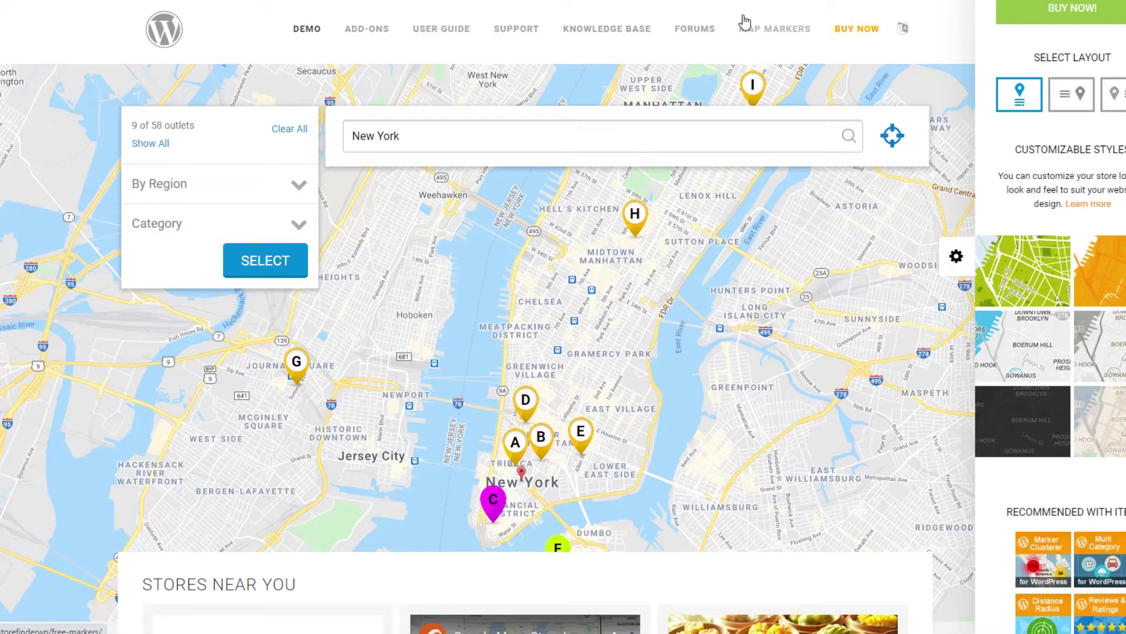
Open the Envato Studio store's details on the demo map.
scroll(744, 22, "down", 7)
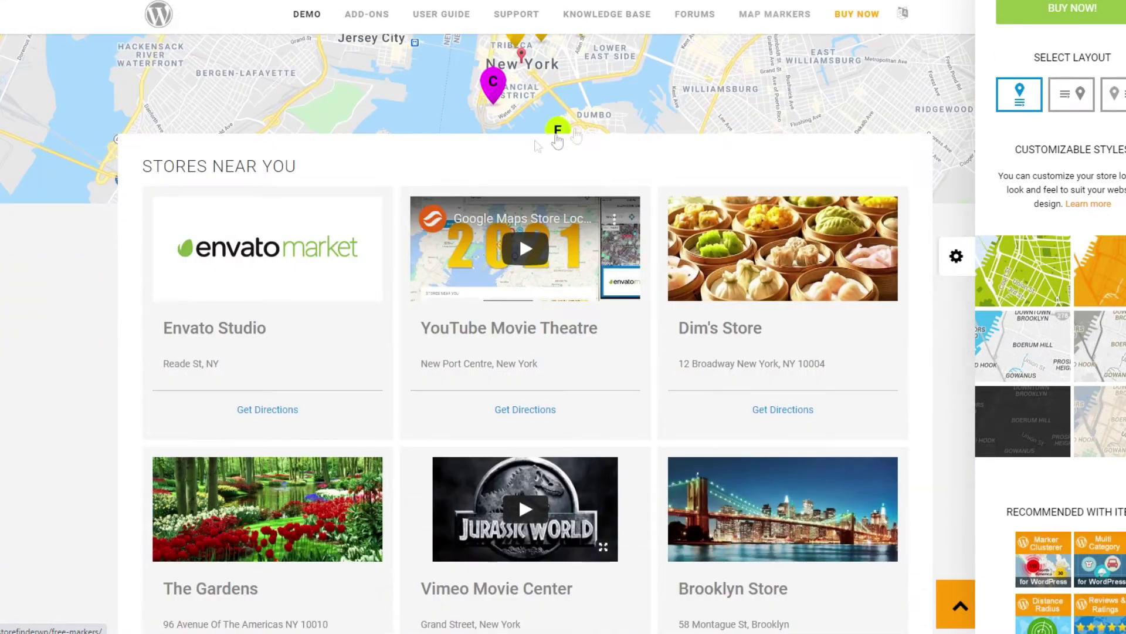
left_click(311, 339)
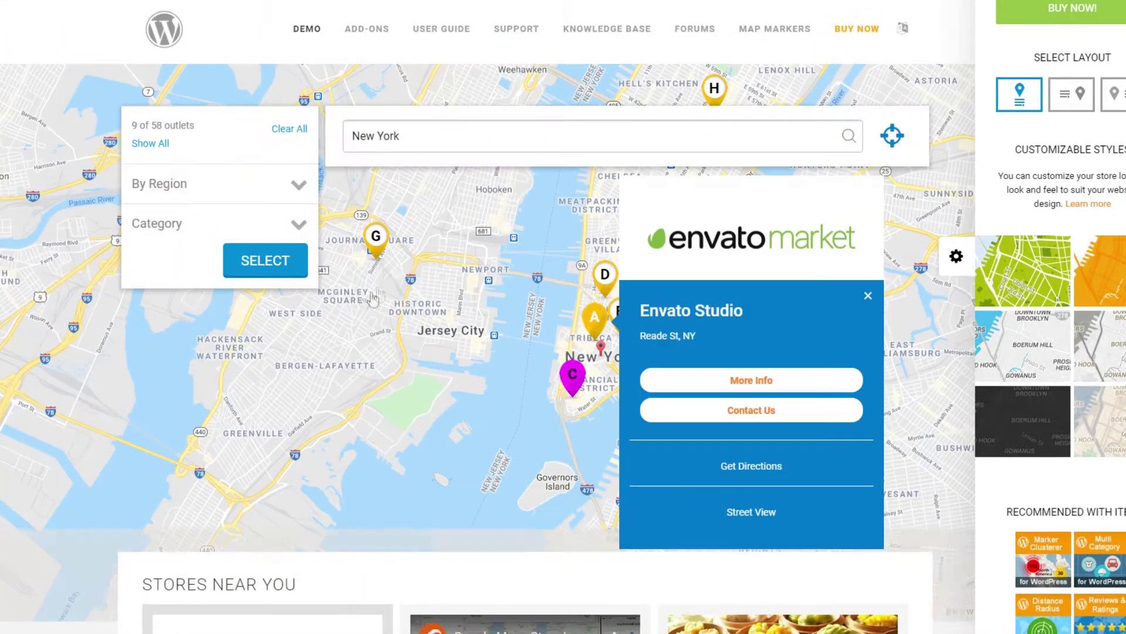
scroll(444, 283, "down", 4)
scroll(445, 283, "up", 4)
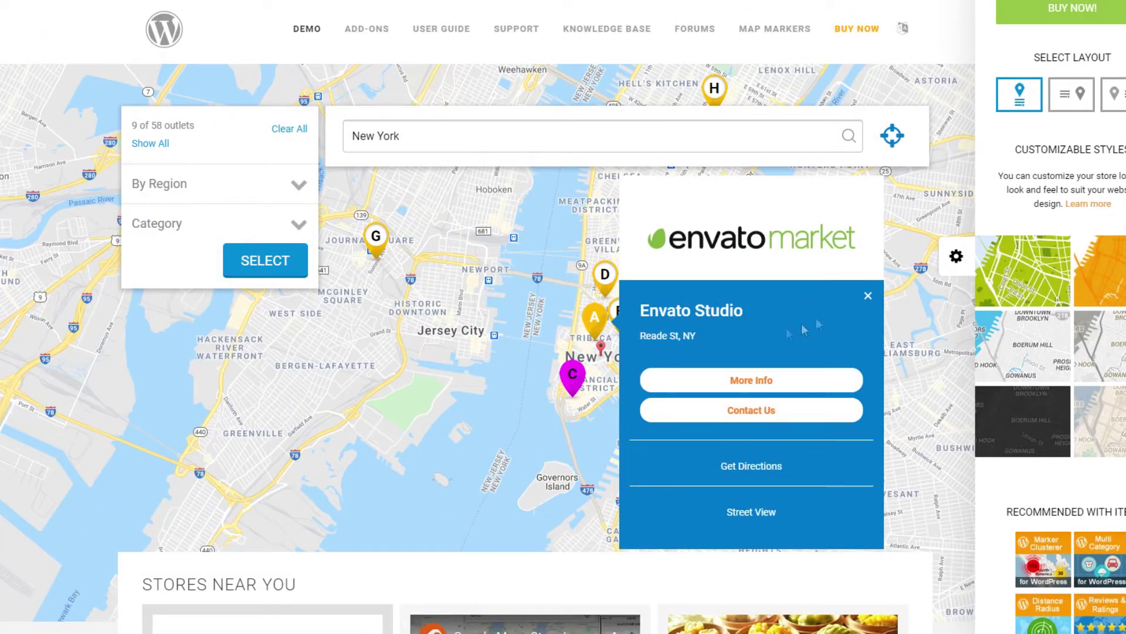
Cycle the map style through green, orange, grey and dark, ending on beige.
left_click(1012, 288)
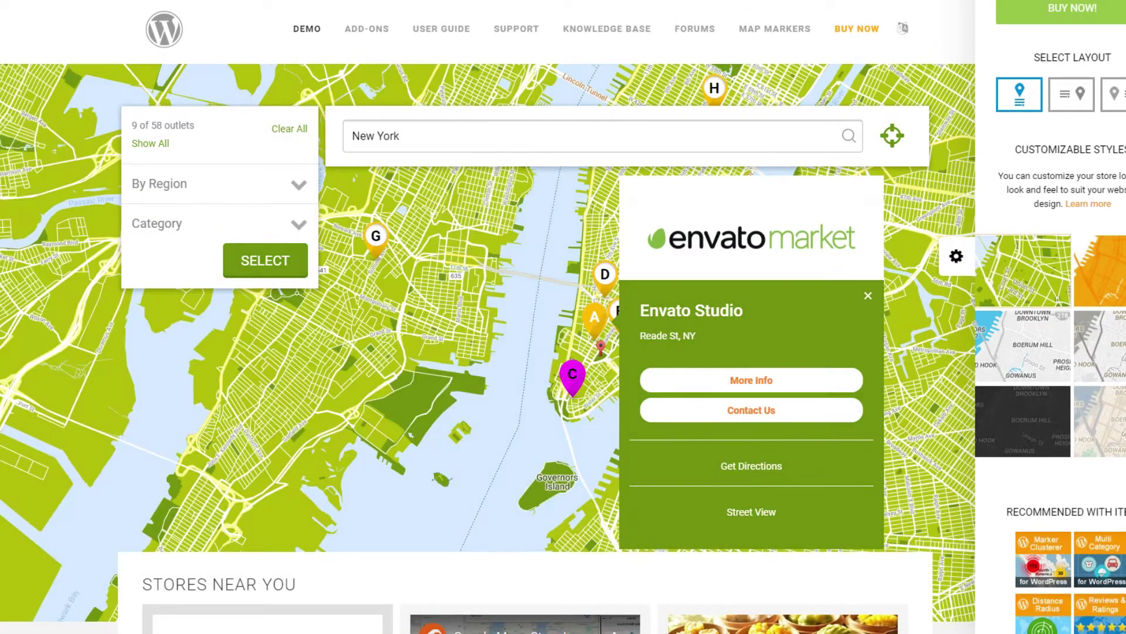
left_click(1098, 270)
left_click(1054, 346)
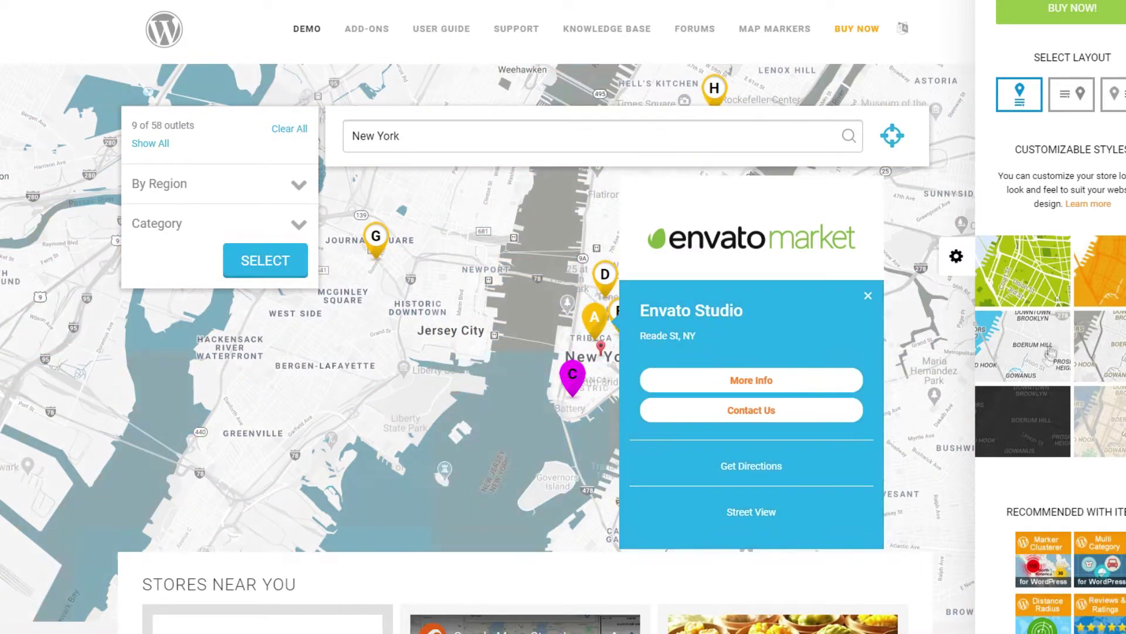
left_click(1054, 412)
left_click(1120, 417)
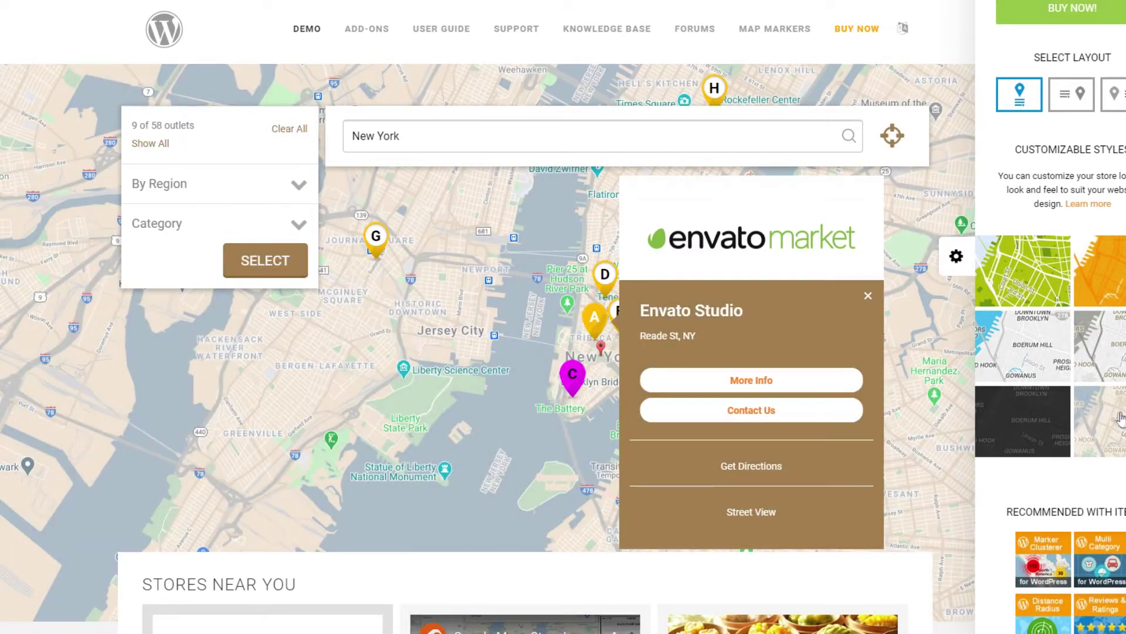
scroll(918, 392, "down", 5)
scroll(917, 387, "down", 3)
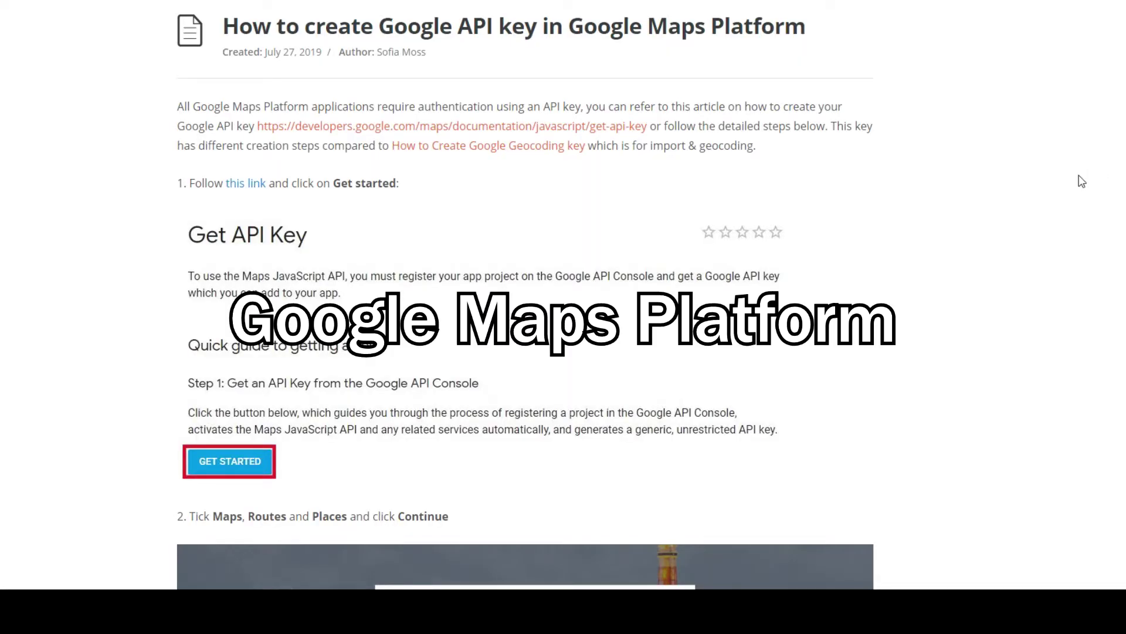
Scroll through the Google API key article's steps down to its usage limits section.
scroll(1097, 189, "down", 9)
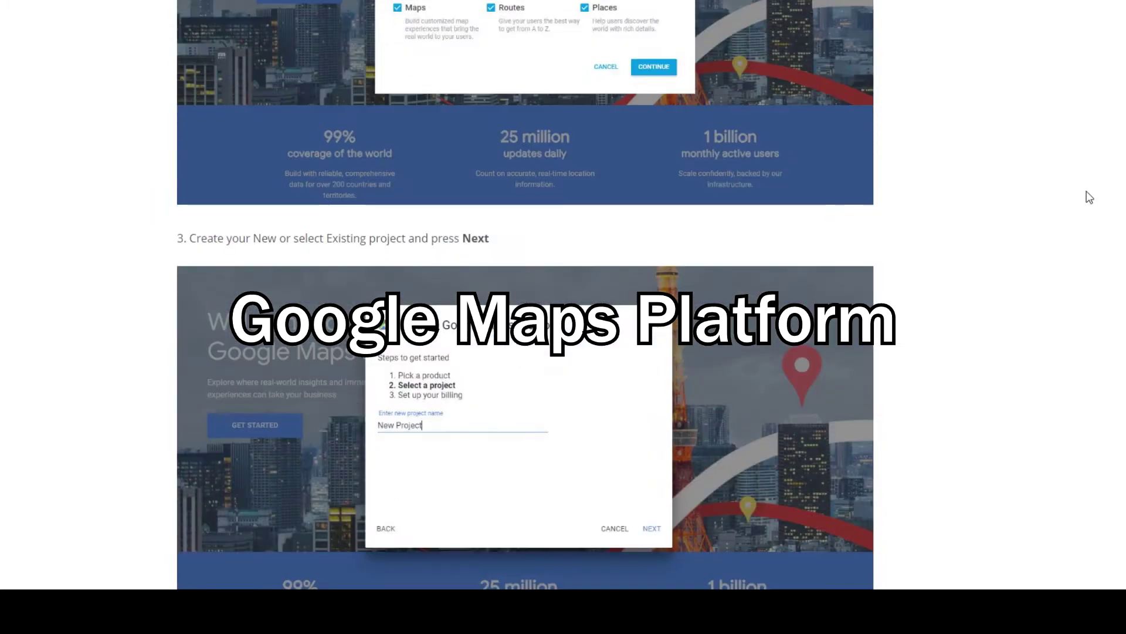
scroll(1091, 193, "down", 7)
scroll(1088, 197, "down", 20)
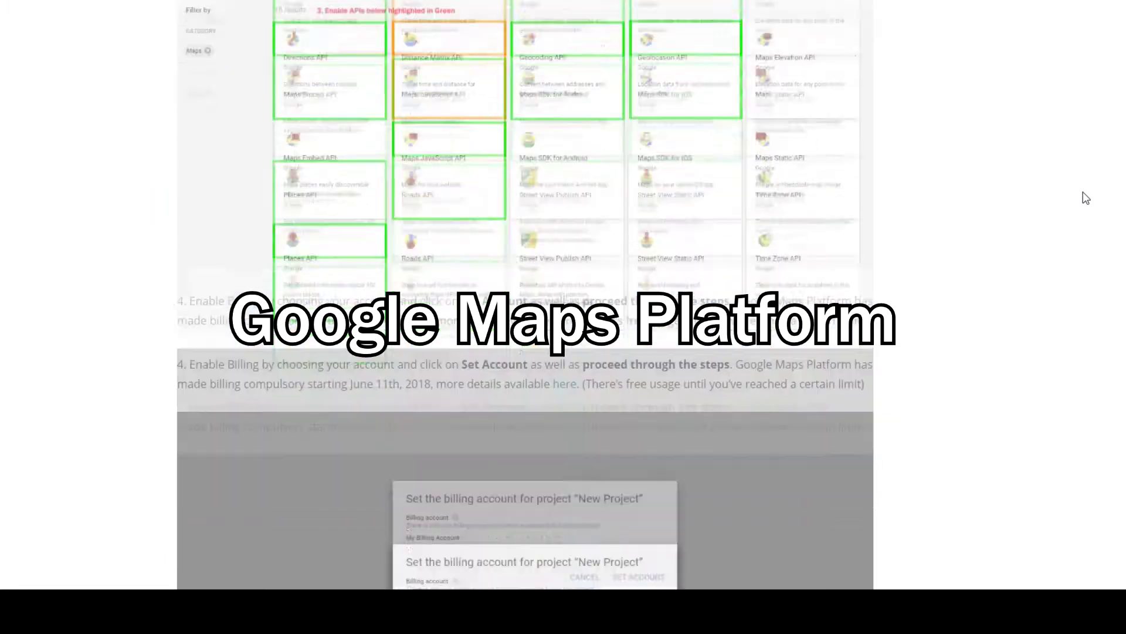
scroll(1085, 198, "down", 20)
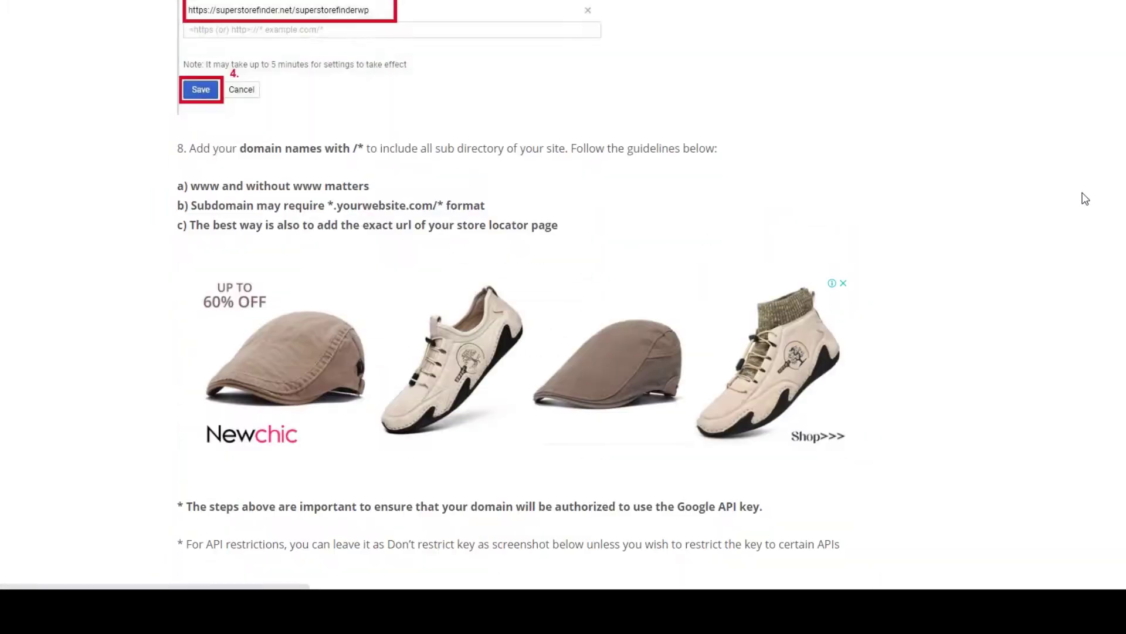
scroll(1083, 198, "down", 20)
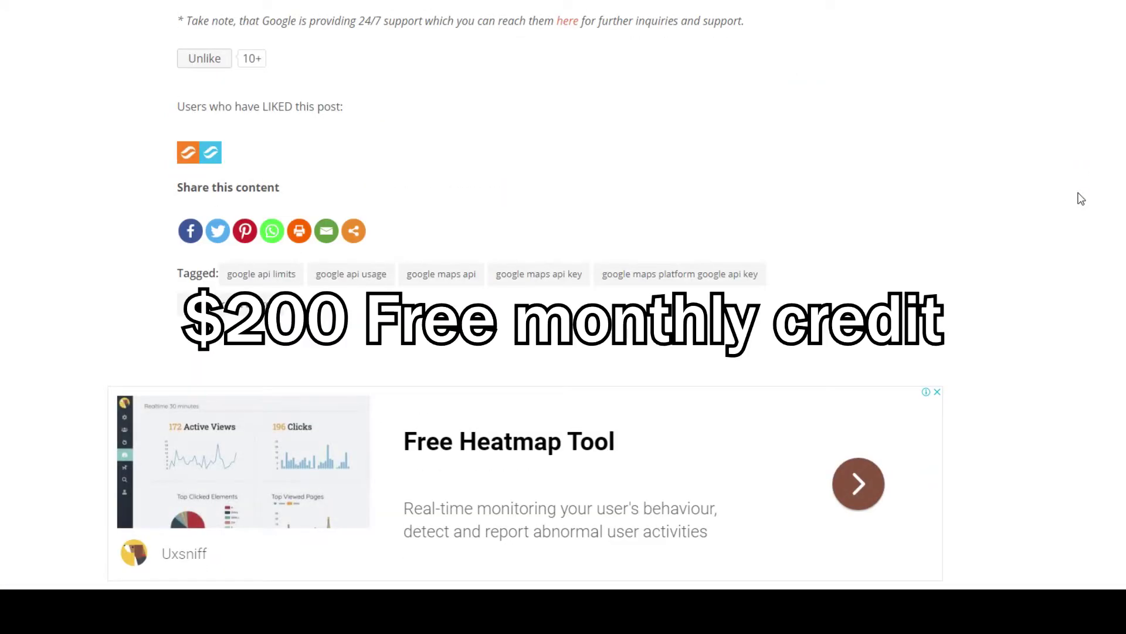
scroll(1081, 198, "up", 6)
scroll(1082, 199, "up", 1)
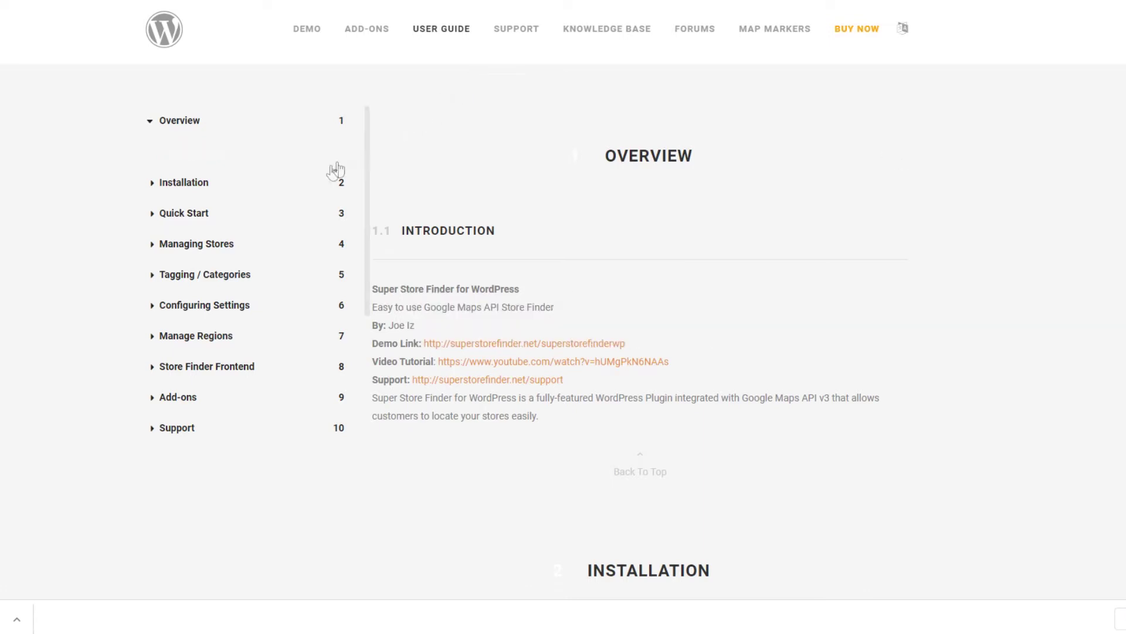
Expand the guide's Installation chapter and jump to FTP Installation.
left_click(214, 193)
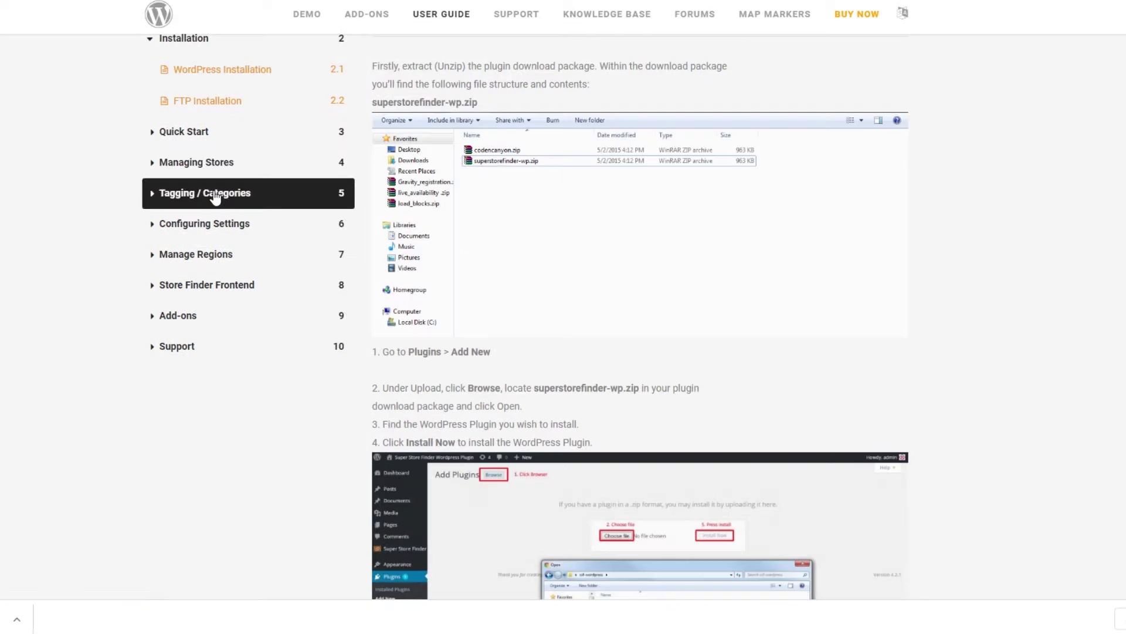
left_click(213, 100)
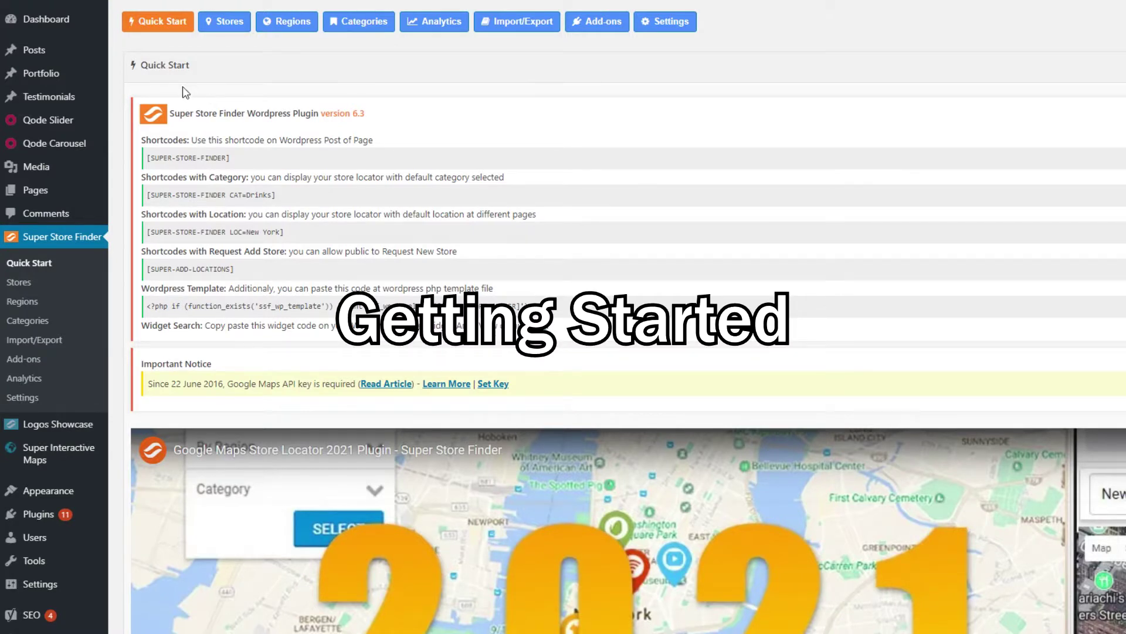
Start a new post and paste the [SUPER-STORE-FINDER] shortcode into its paragraph.
mouse_move(35, 50)
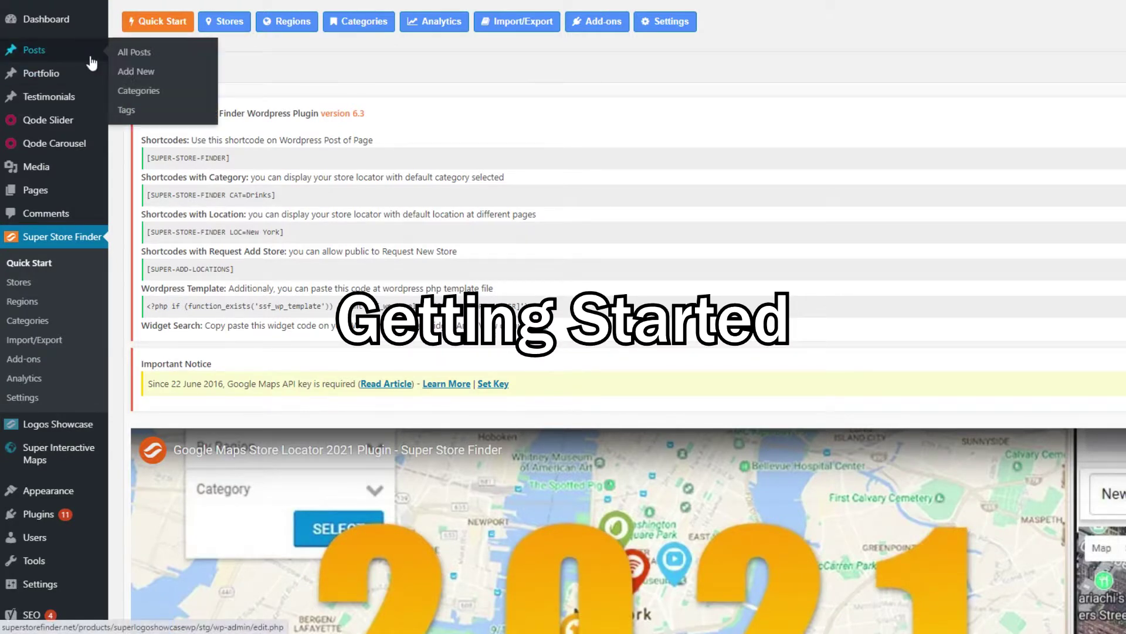
left_click(138, 73)
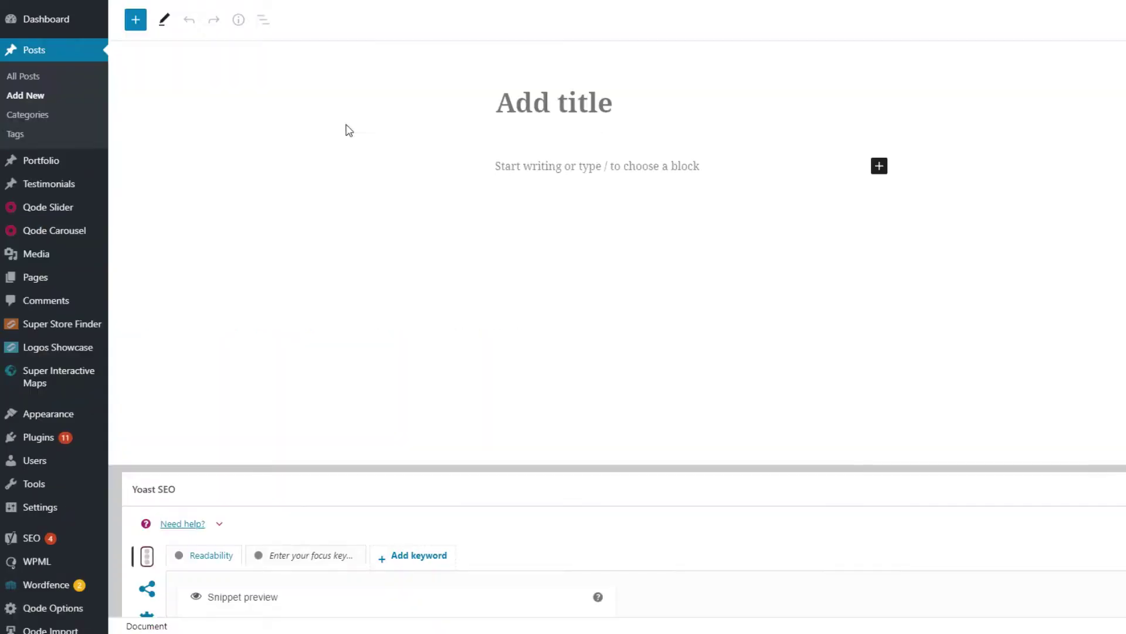
left_click(550, 177)
type("[SUPER-STORE-FINDER]")
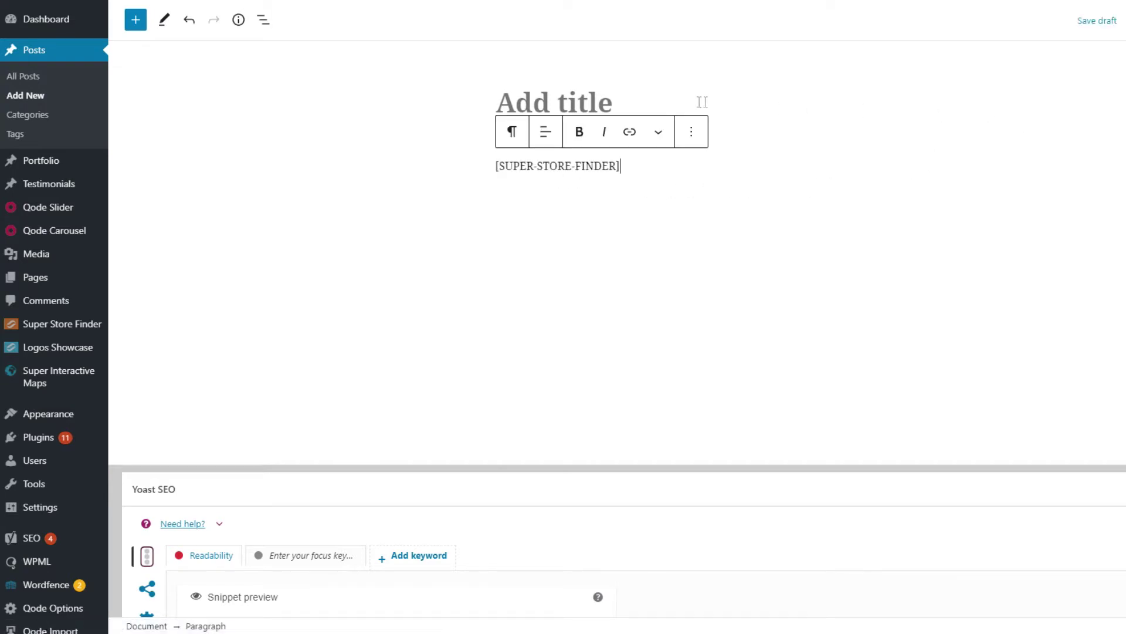
Title the post 'Store Finder' and publish it.
left_click(644, 107)
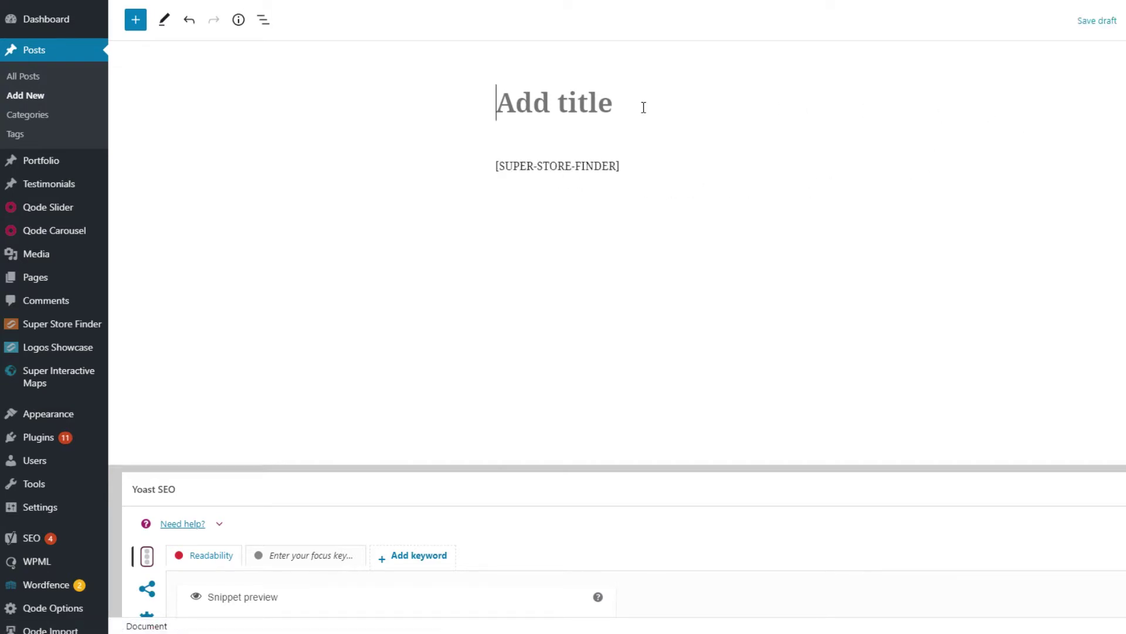
type("Store Finder")
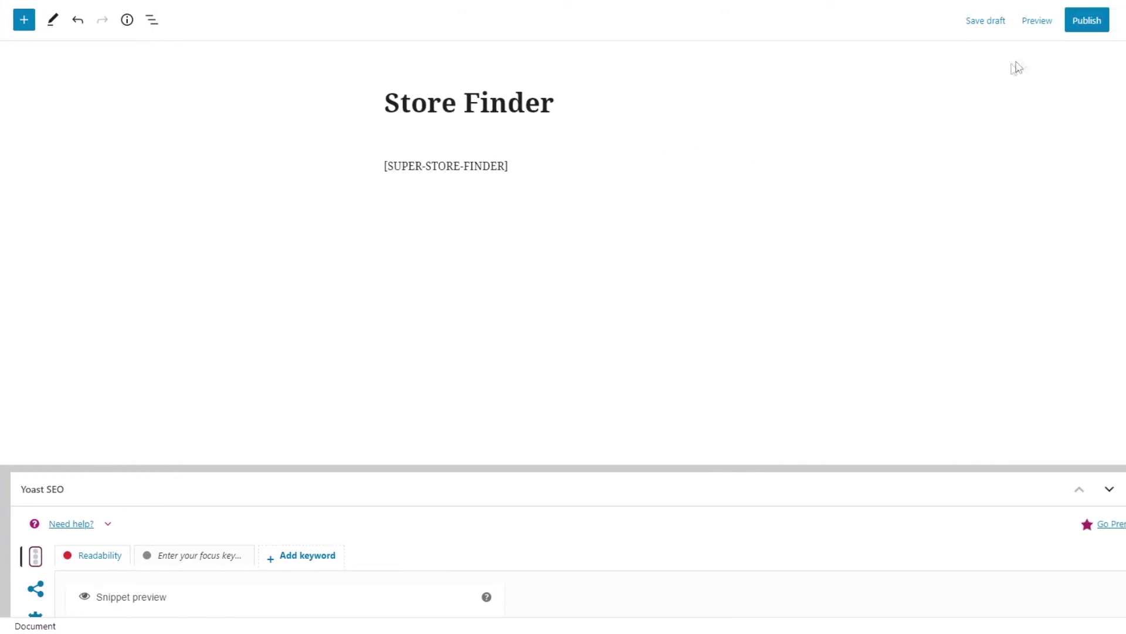
left_click(1094, 20)
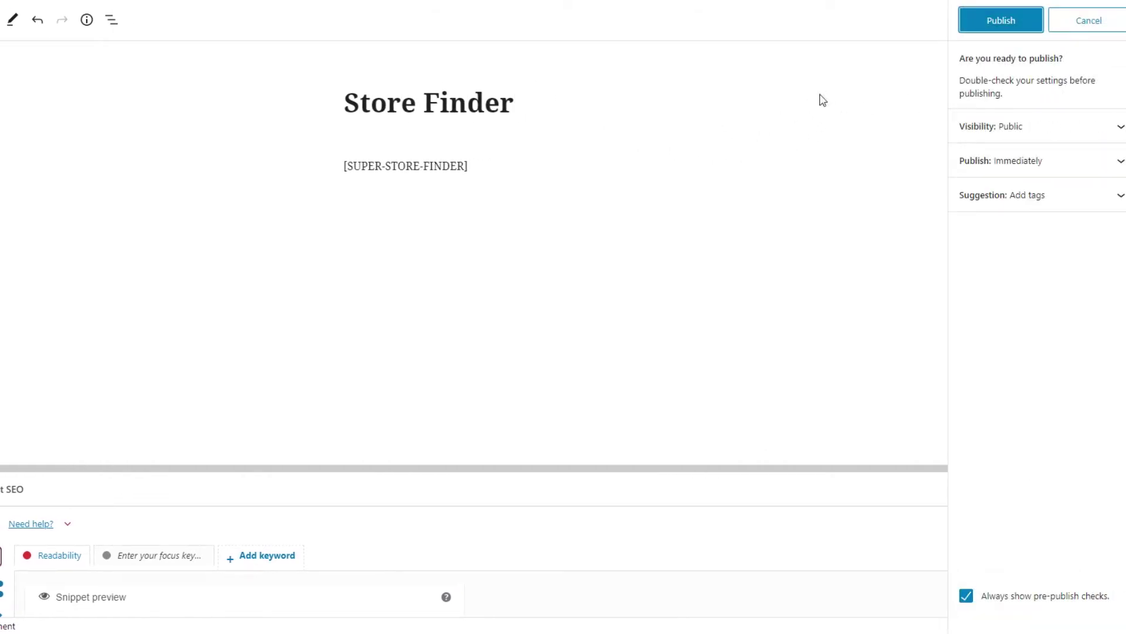
left_click(984, 17)
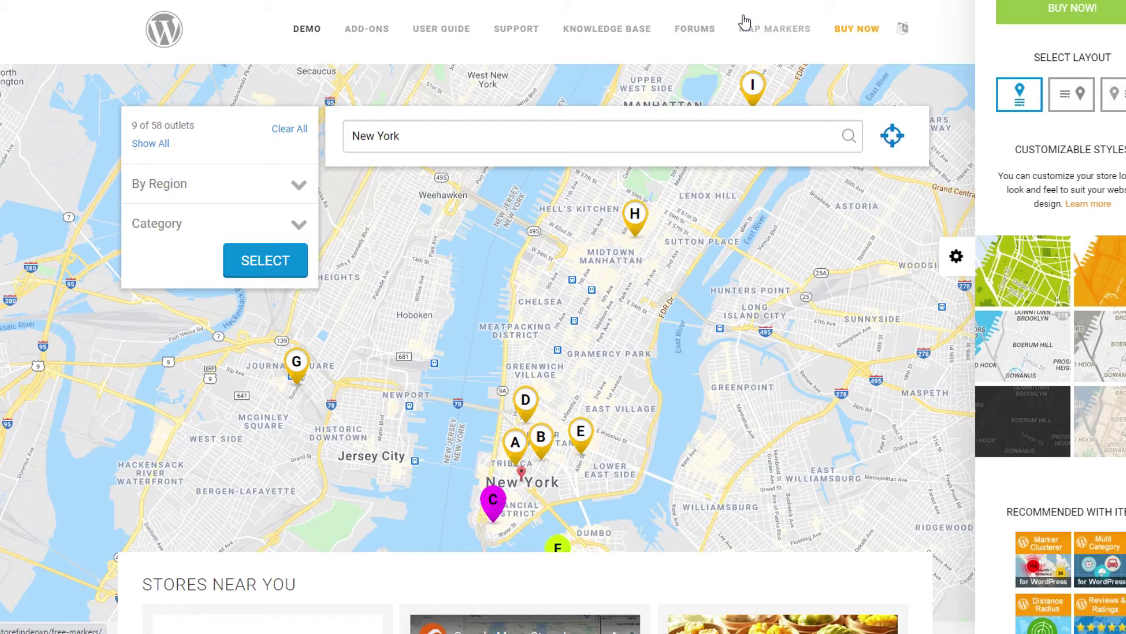
Show Envato Studio, cycle the map style to beige, and set the locator layout to Right.
scroll(744, 22, "down", 7)
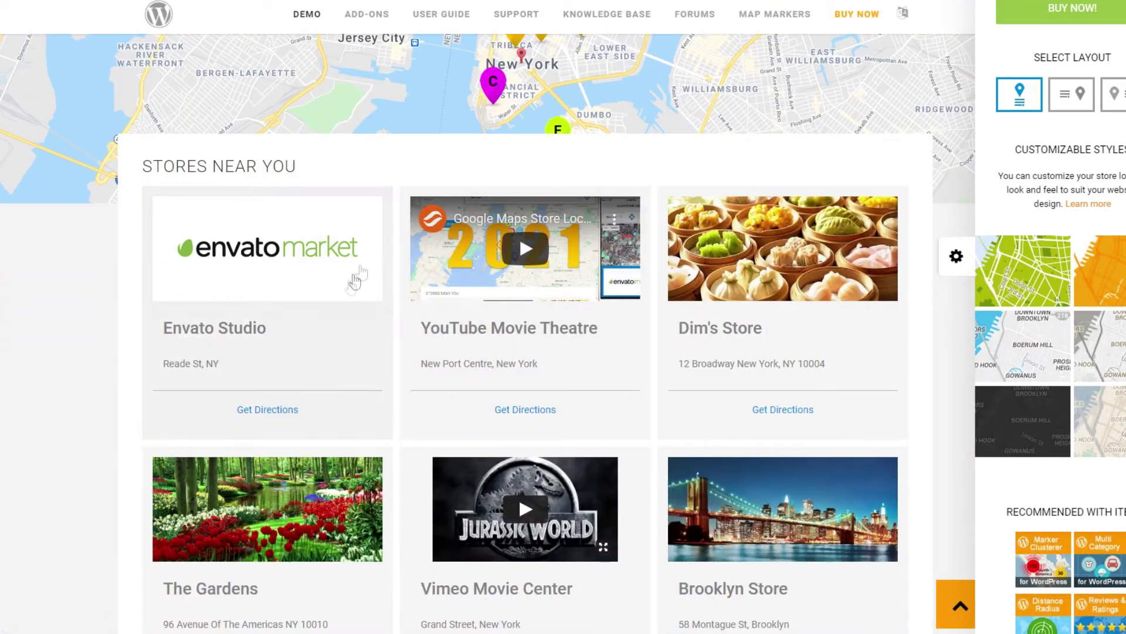
left_click(355, 280)
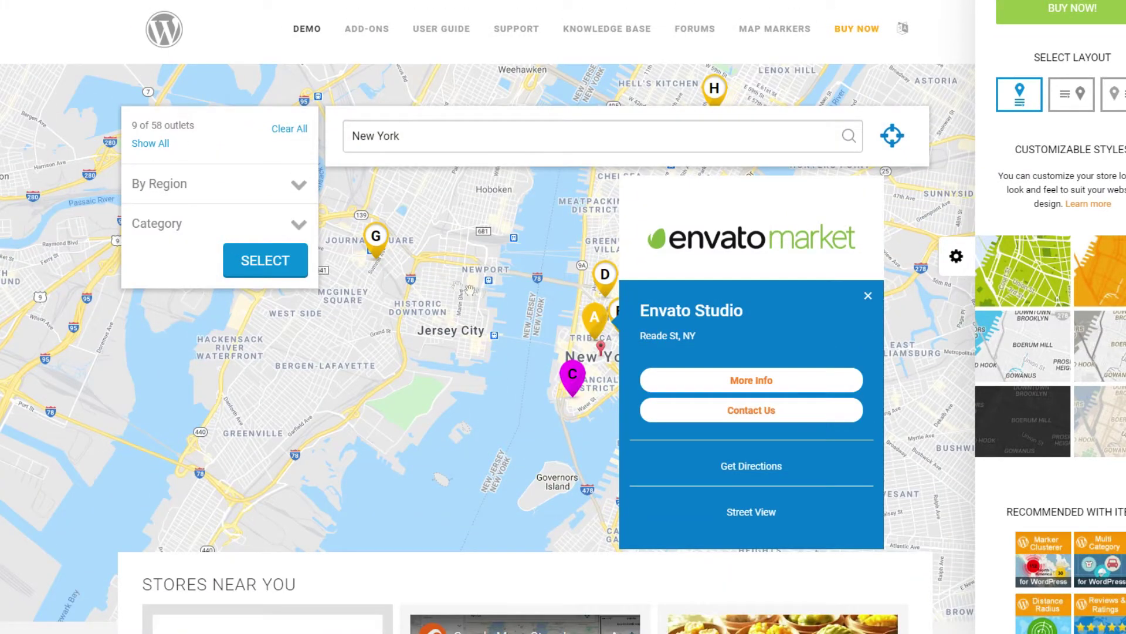
left_click(1047, 288)
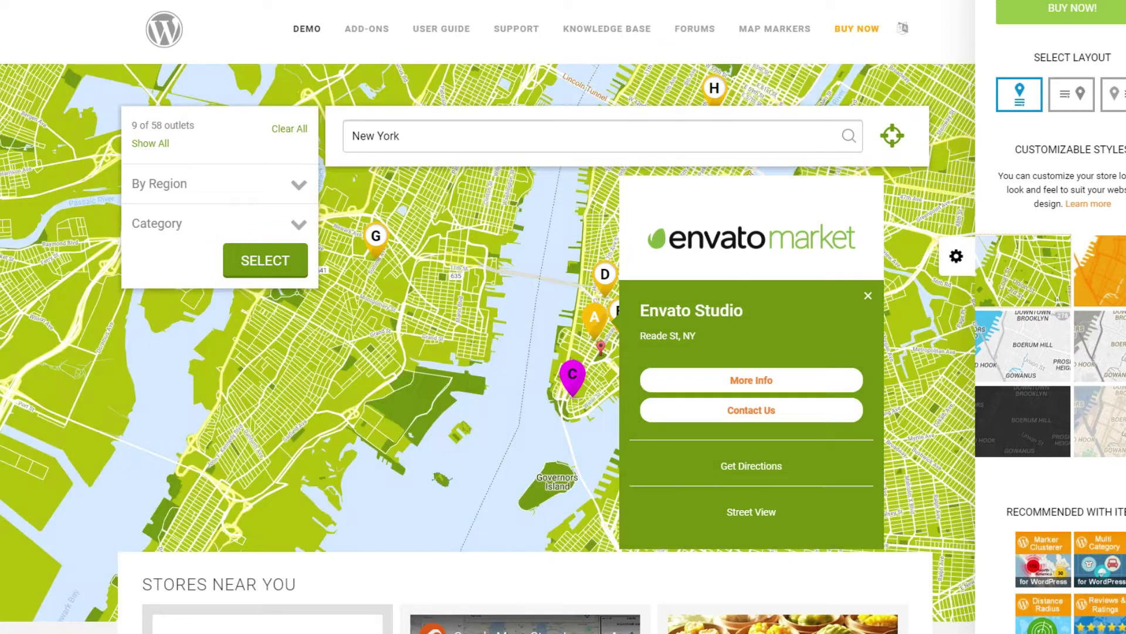
left_click(1100, 269)
left_click(1063, 345)
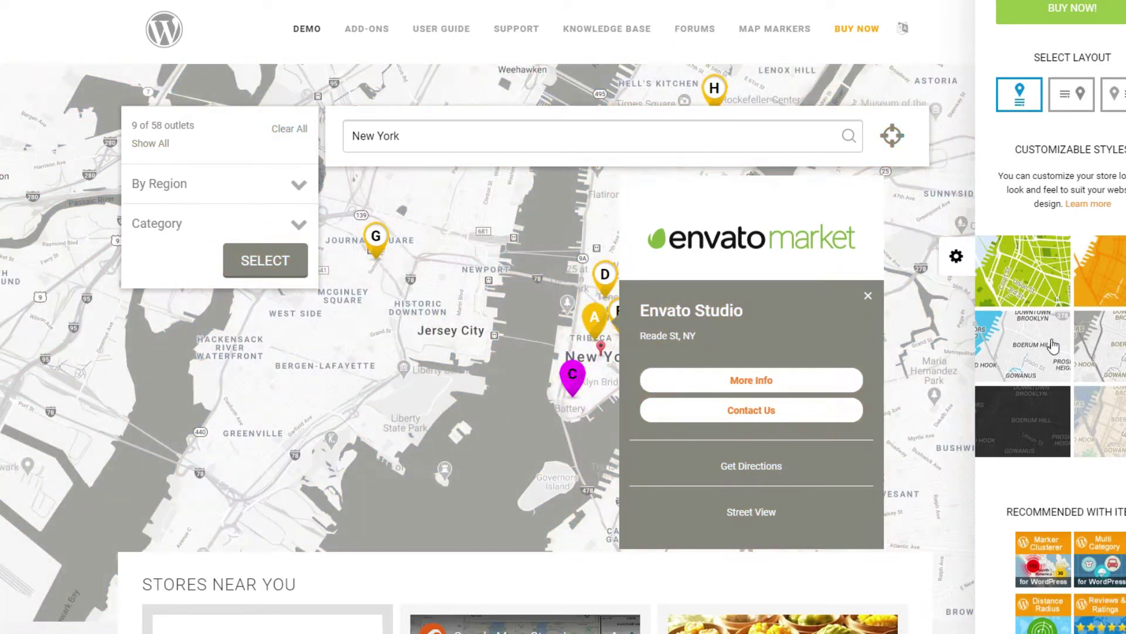
left_click(1029, 406)
left_click(1100, 420)
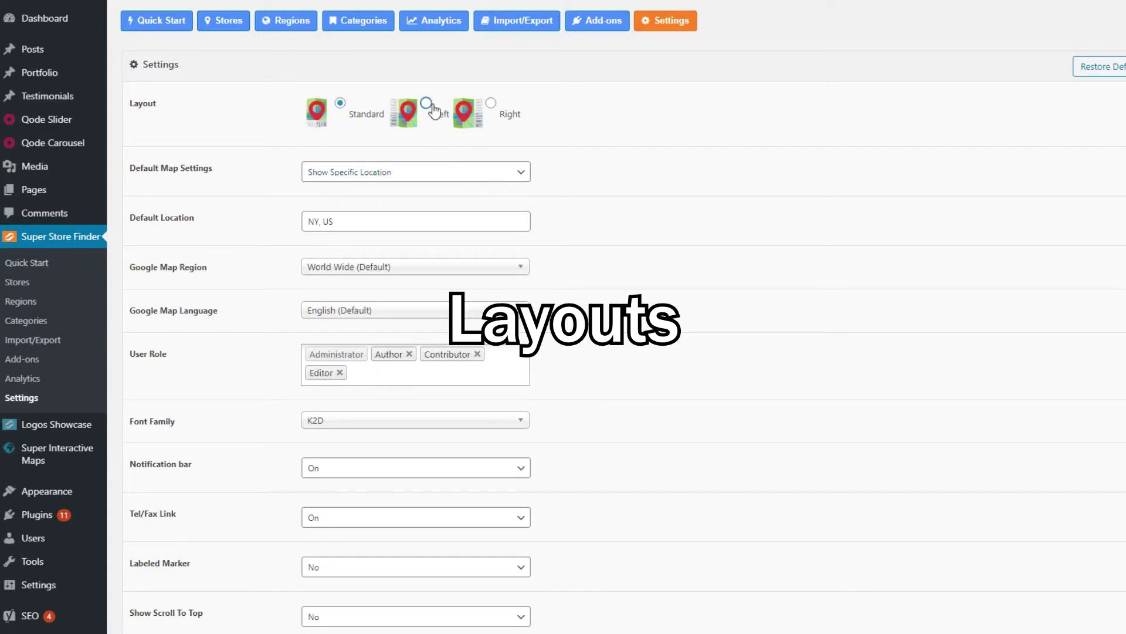
left_click(431, 107)
left_click(490, 102)
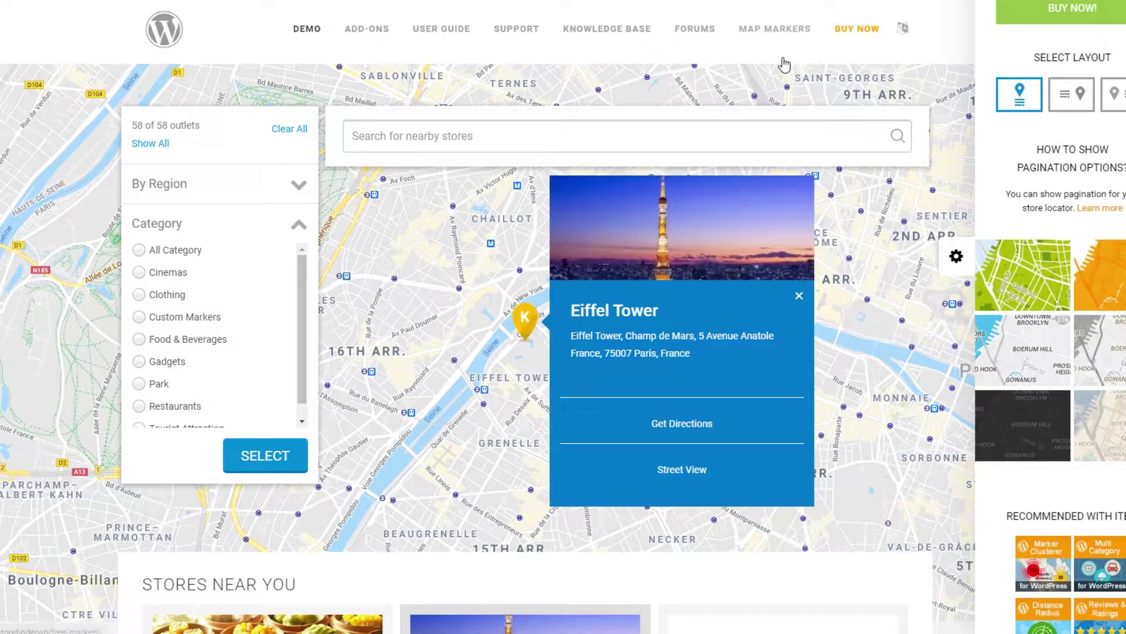
Preview the list-beside-map layout with The Gardens and Vimeo Movie Center store popups.
left_click(1076, 101)
scroll(62, 182, "down", 8)
scroll(62, 182, "up", 5)
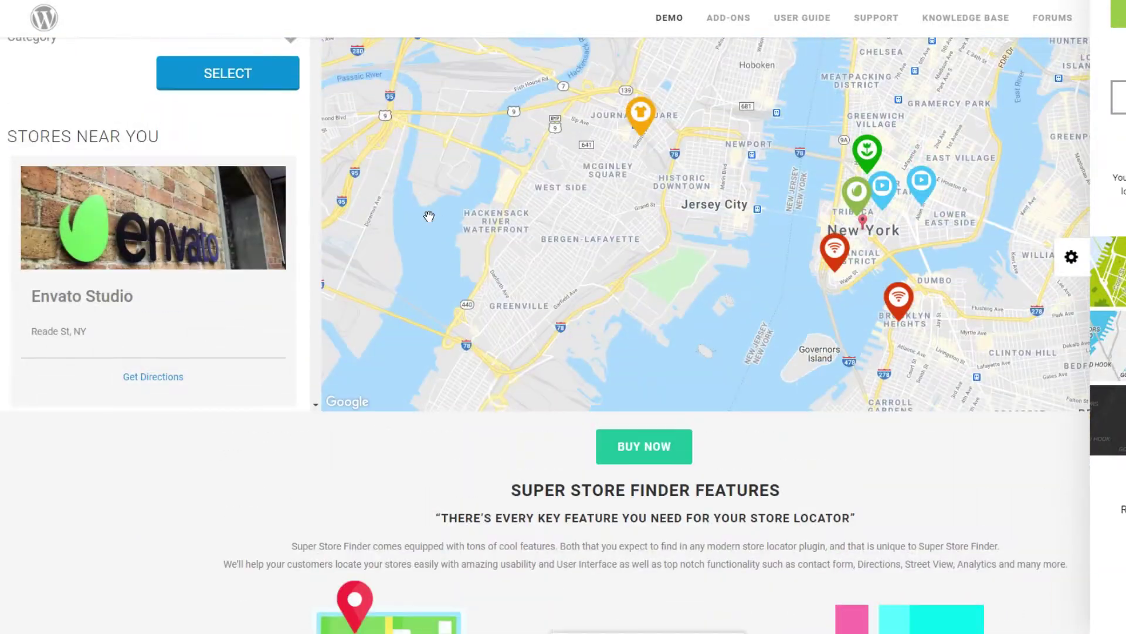
scroll(198, 271, "up", 3)
scroll(227, 347, "down", 5)
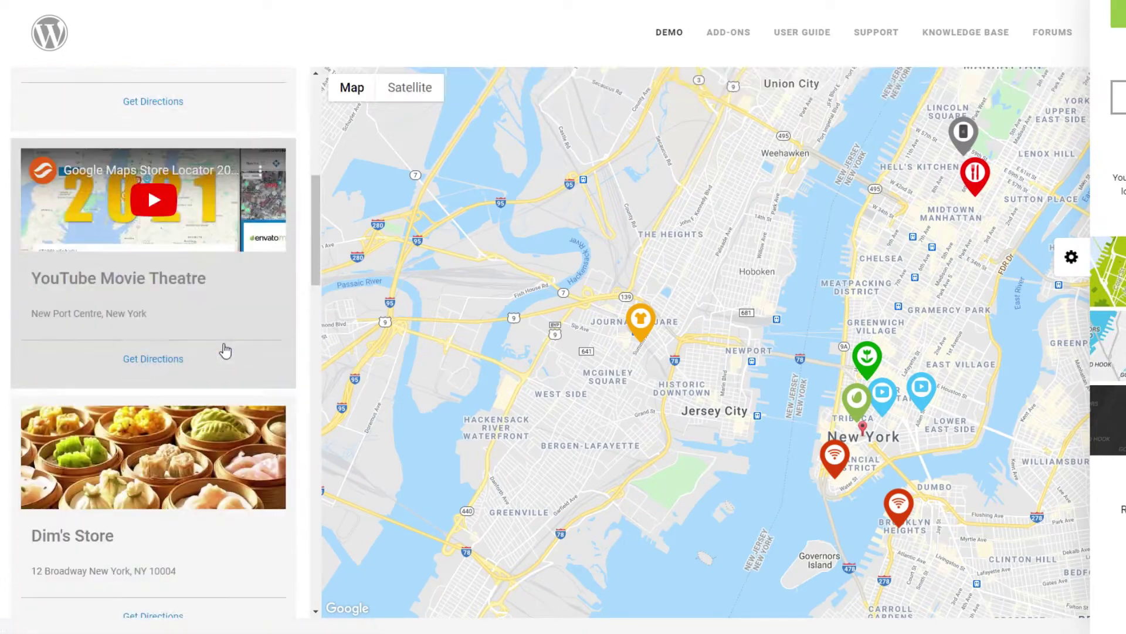
left_click(234, 390)
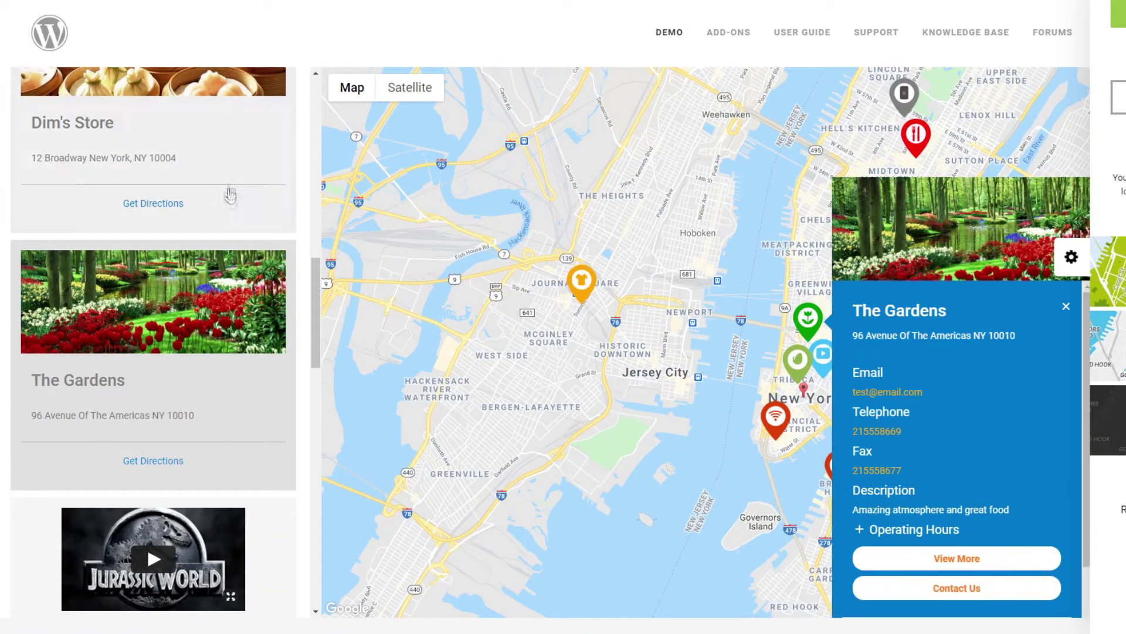
left_click(235, 179)
scroll(243, 387, "down", 5)
left_click(245, 399)
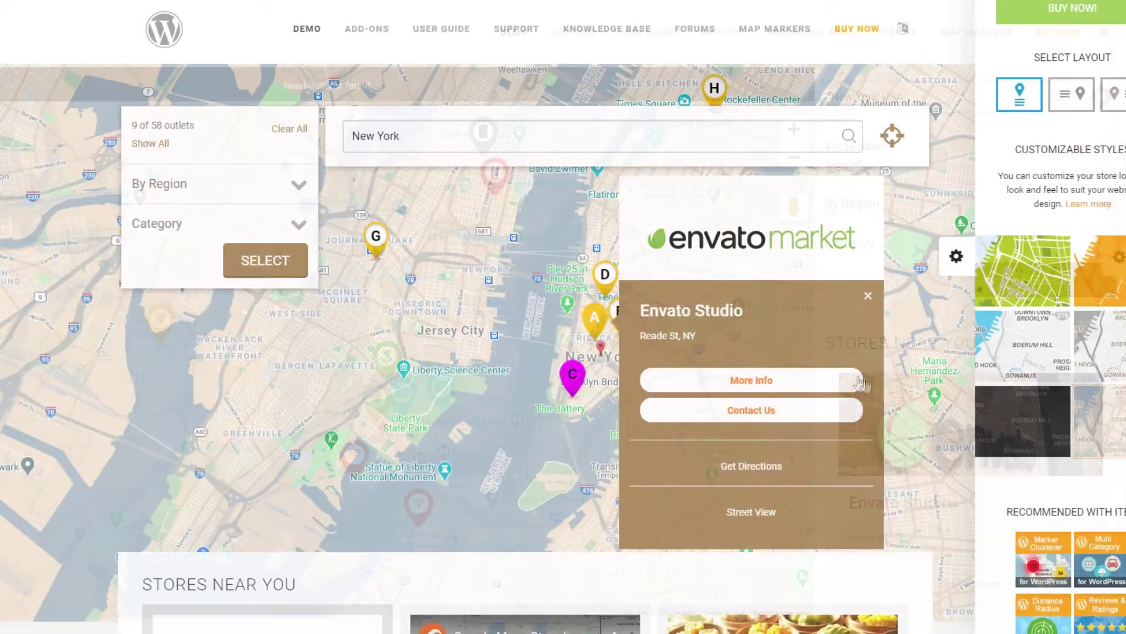
Scroll to the features section and open the Map Only demo.
scroll(917, 388, "down", 5)
scroll(917, 387, "down", 4)
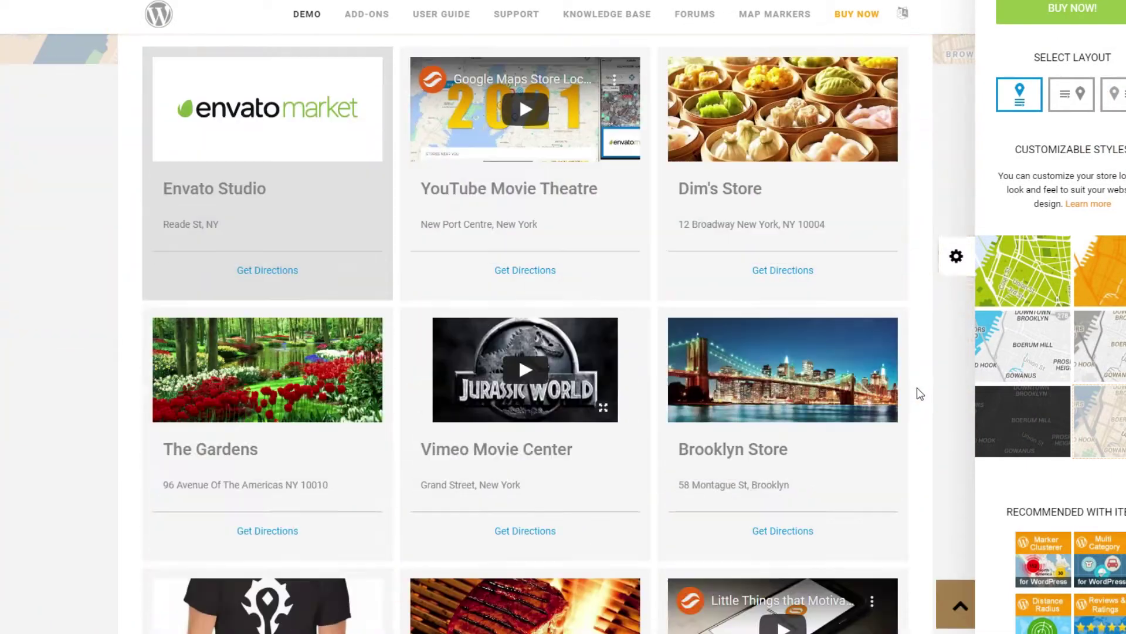
scroll(917, 387, "down", 12)
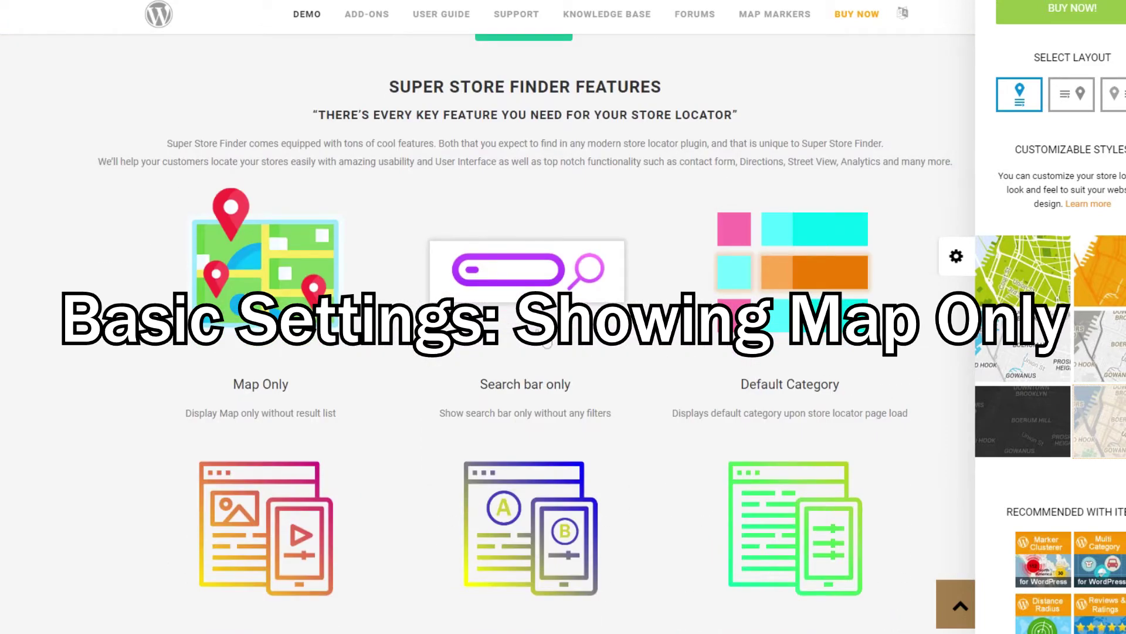
left_click(277, 267)
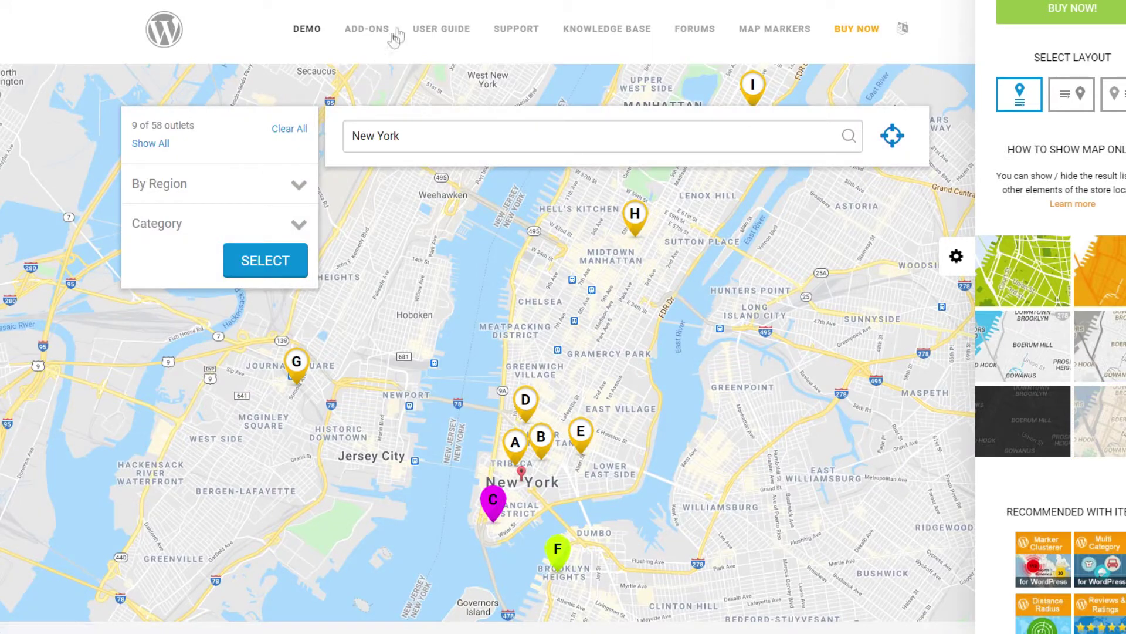
scroll(417, 66, "down", 5)
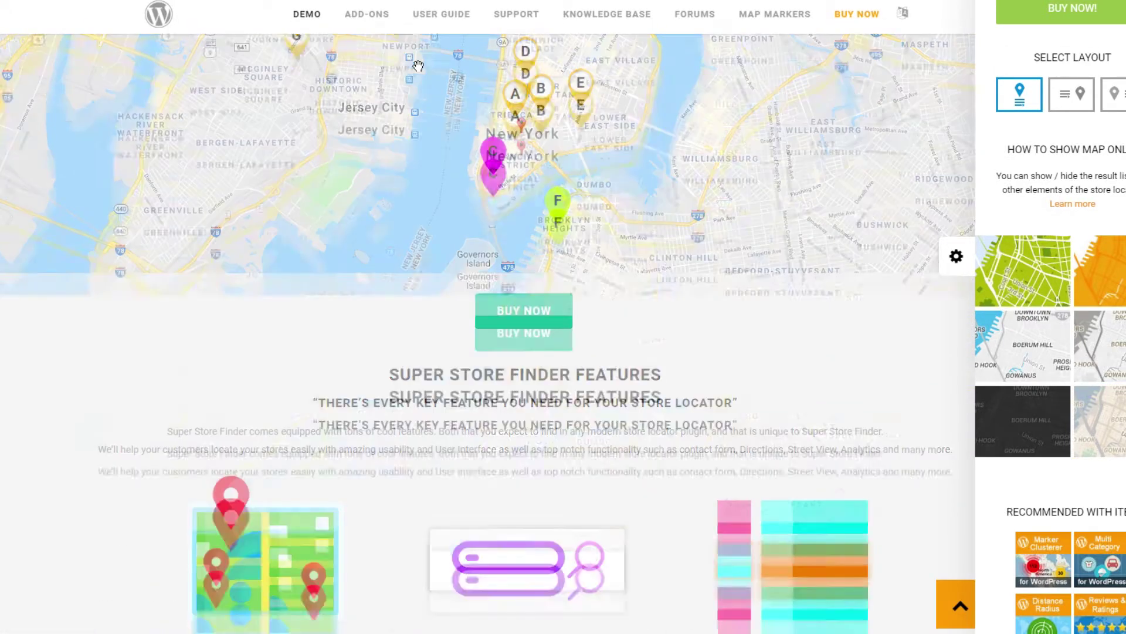
scroll(418, 66, "up", 5)
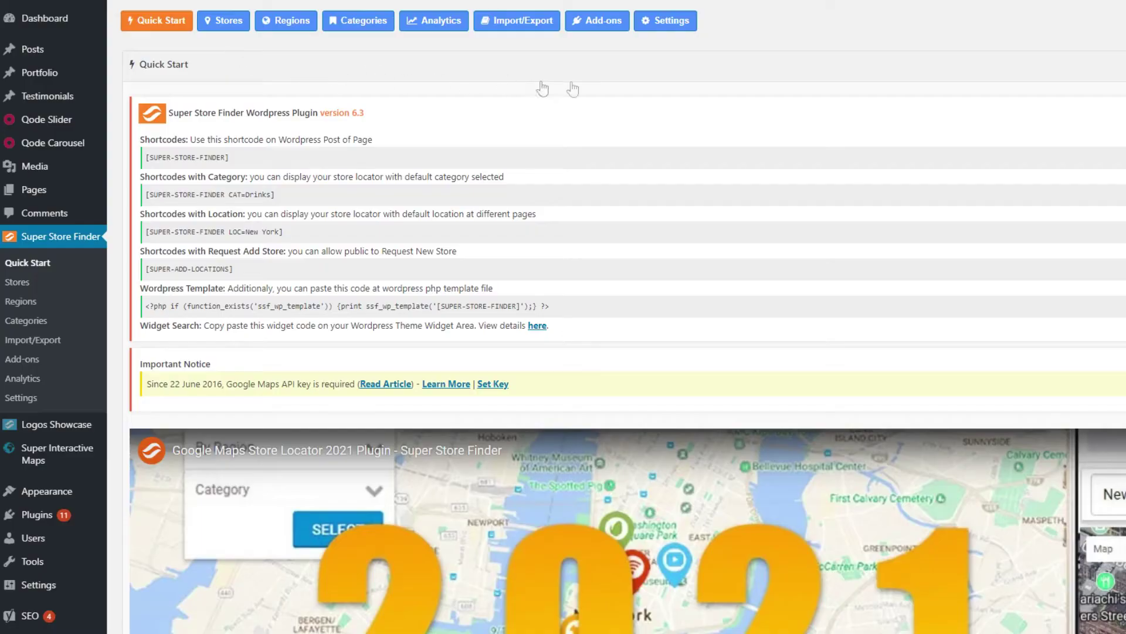
Open Super Store Finder settings and expand the Filter Panel section.
left_click(656, 23)
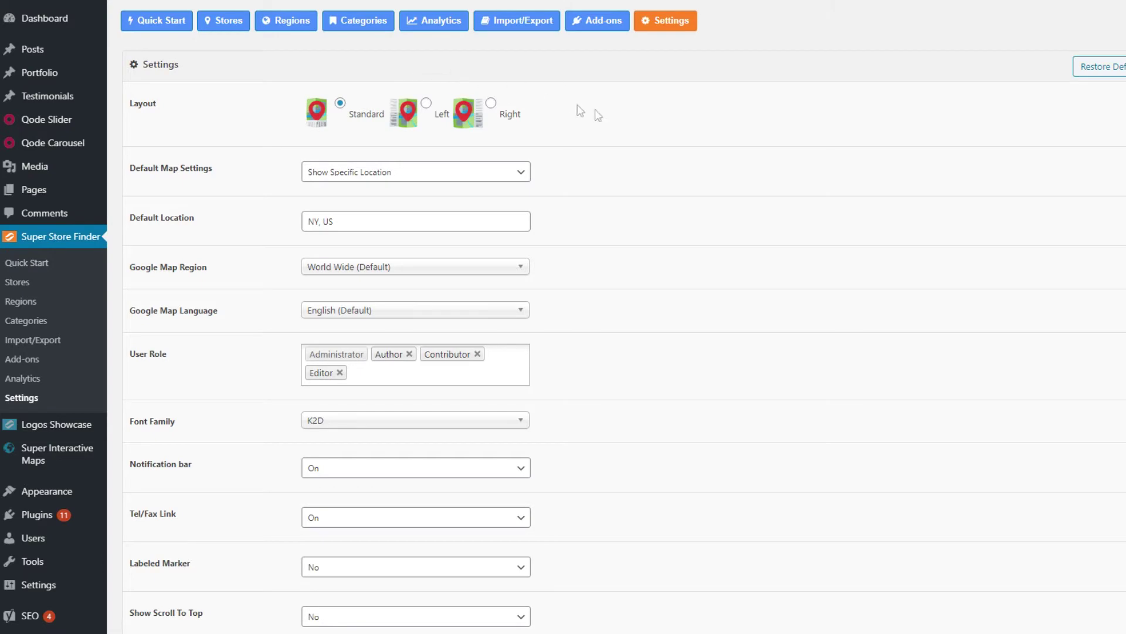
scroll(660, 230, "down", 6)
scroll(661, 229, "down", 6)
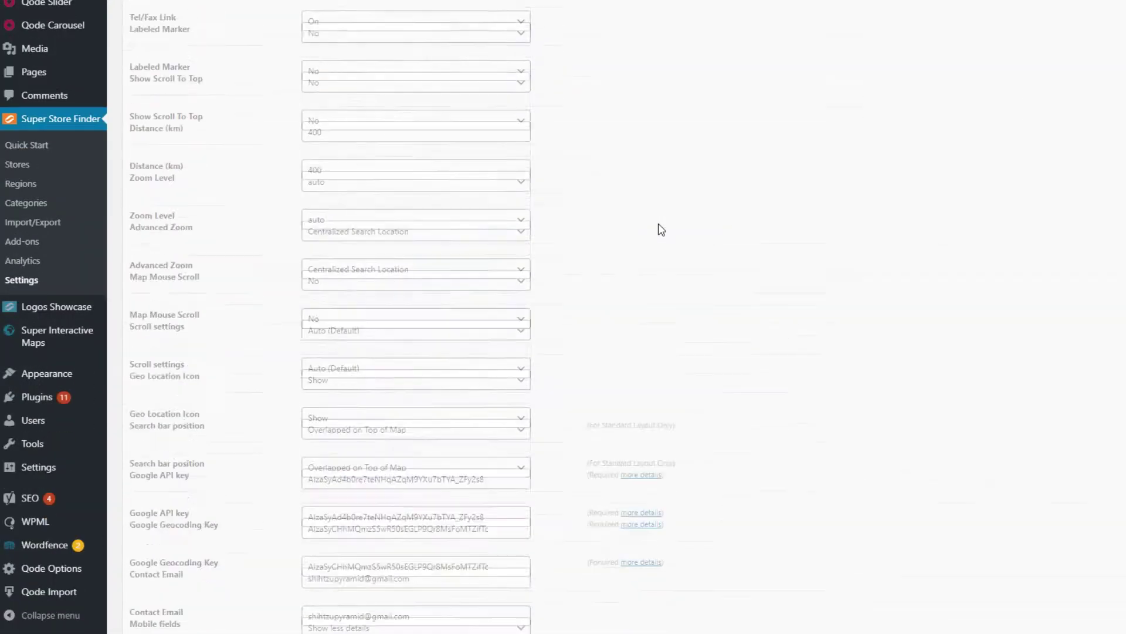
scroll(661, 229, "down", 6)
scroll(661, 229, "down", 2)
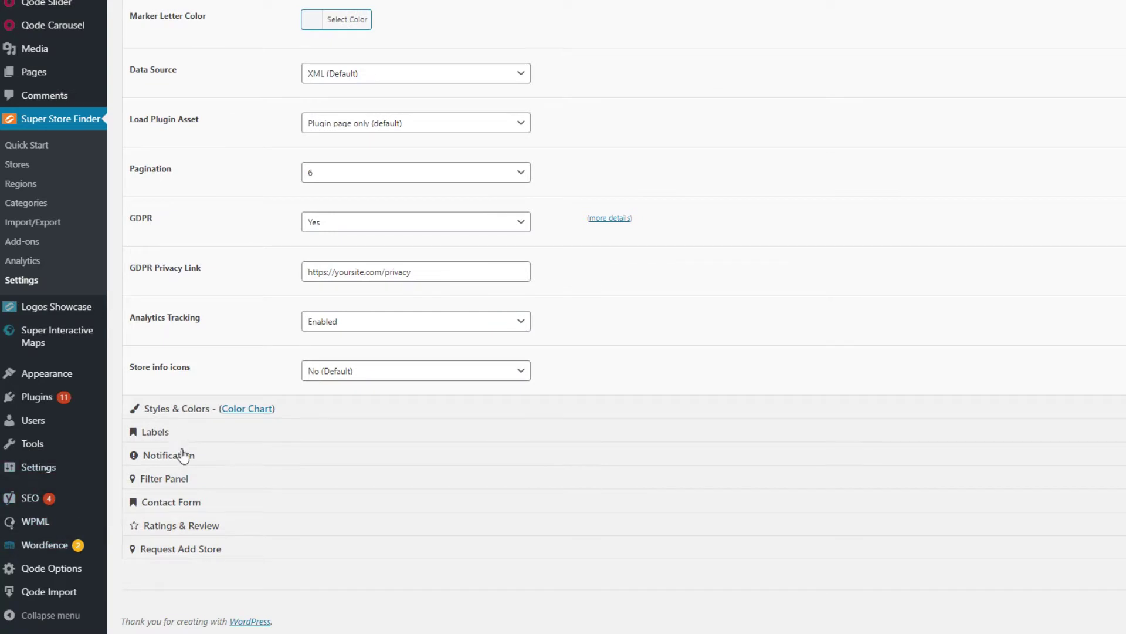
left_click(220, 484)
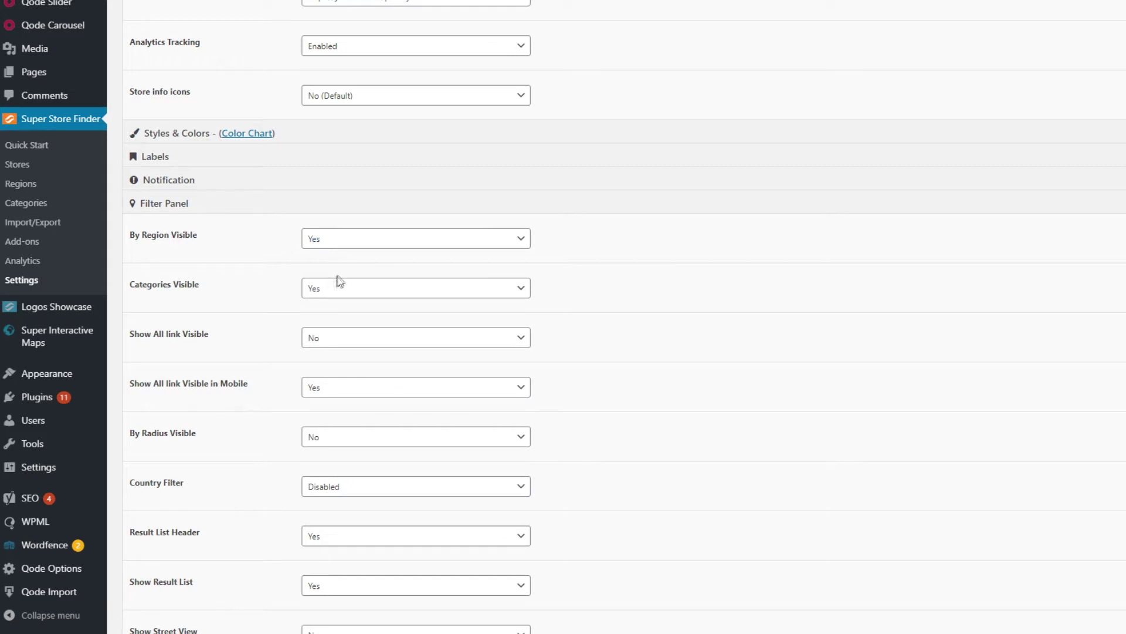
Set Show Result List to No, then back to Yes.
scroll(282, 306, "down", 2)
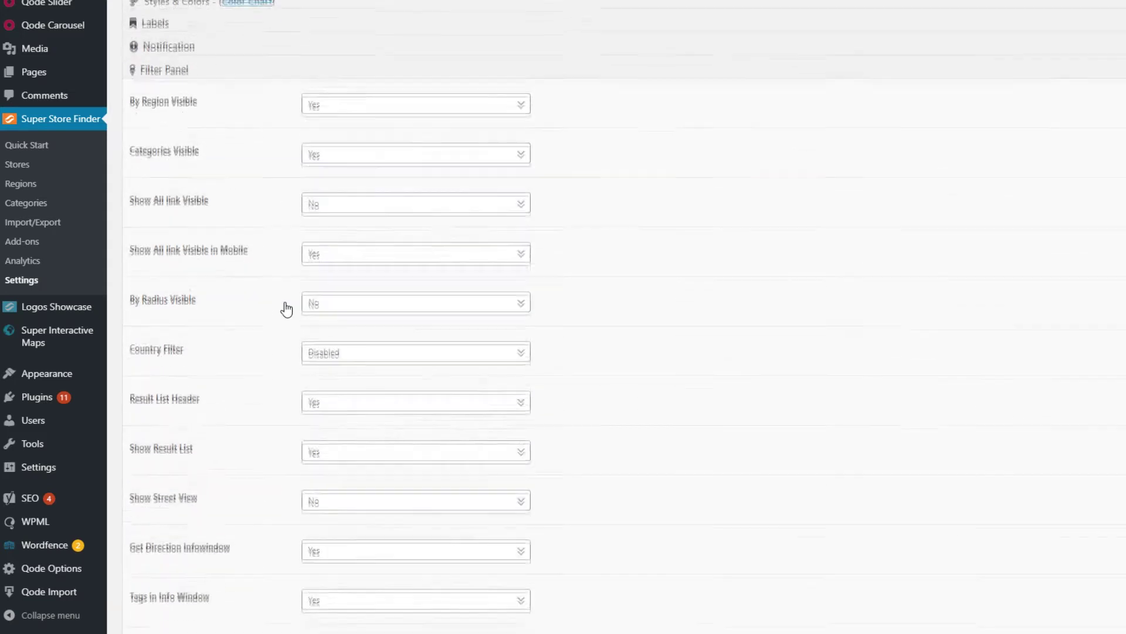
left_click(503, 448)
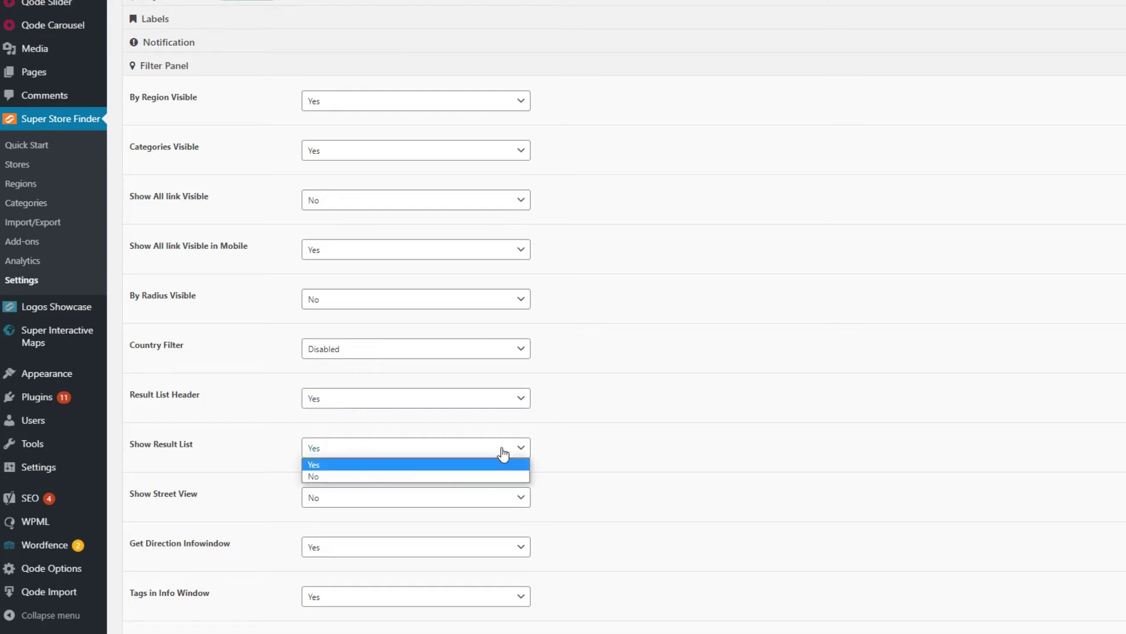
left_click(481, 476)
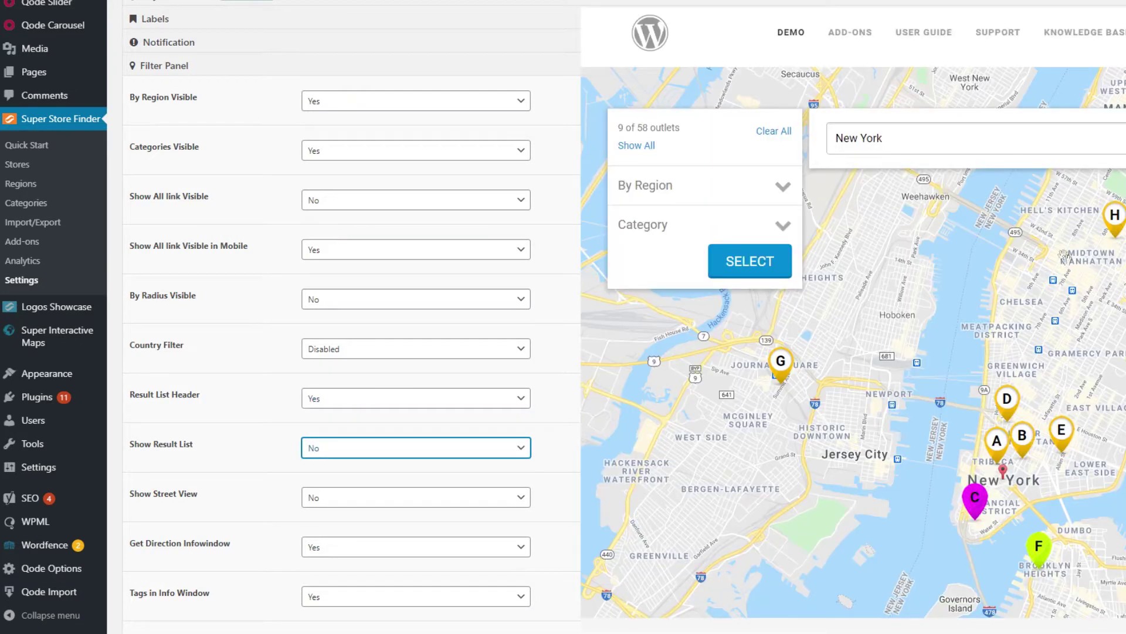
left_click(481, 448)
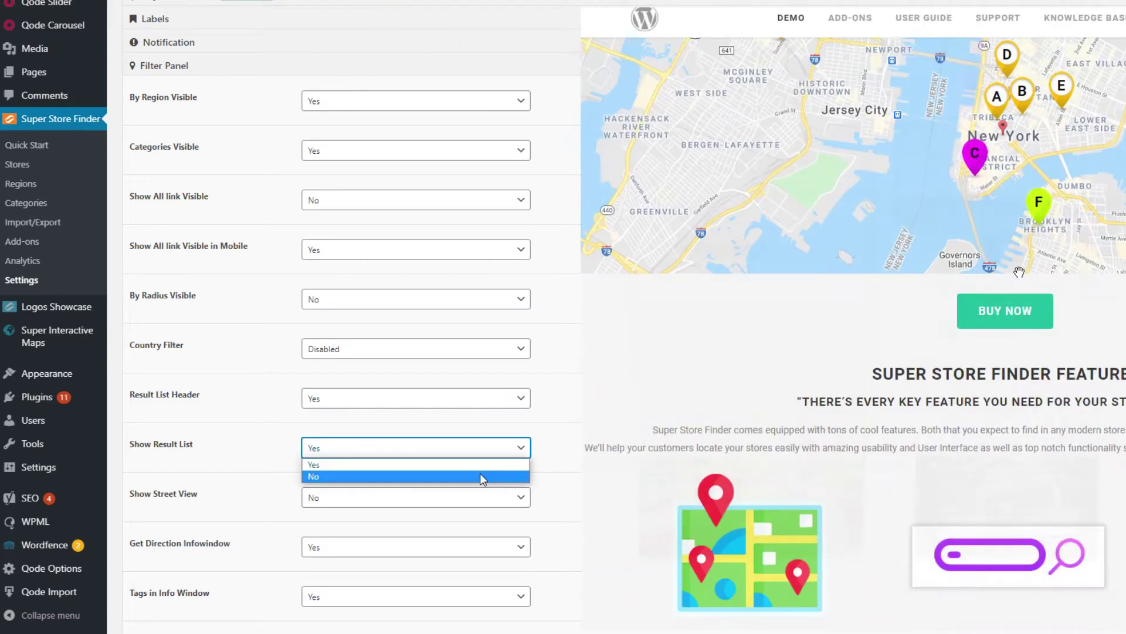
left_click(480, 461)
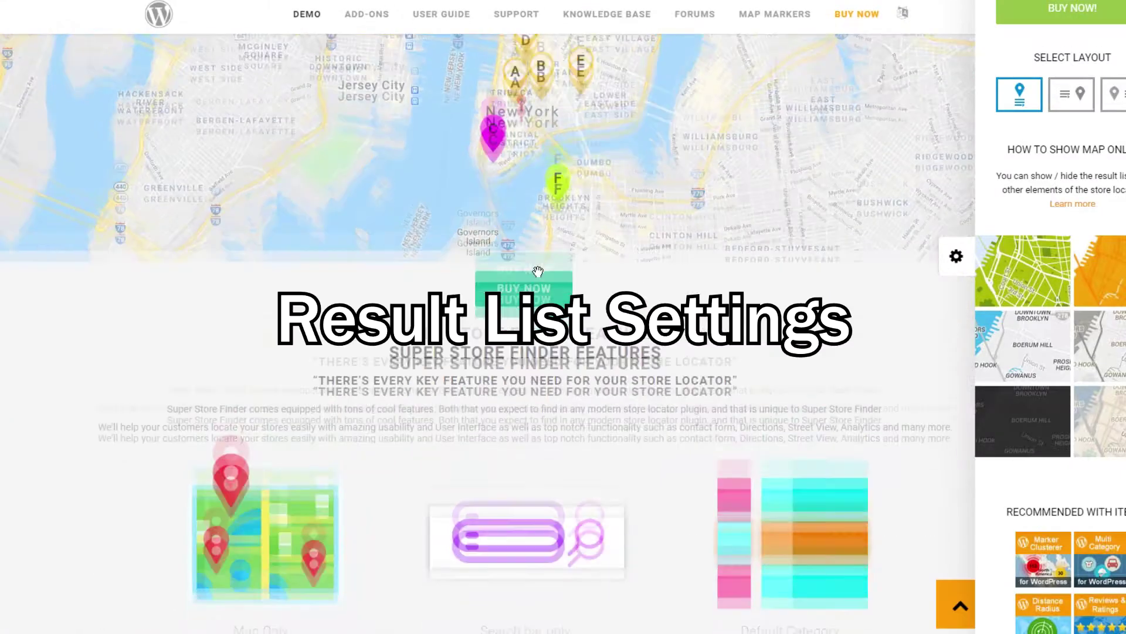
scroll(538, 271, "down", 6)
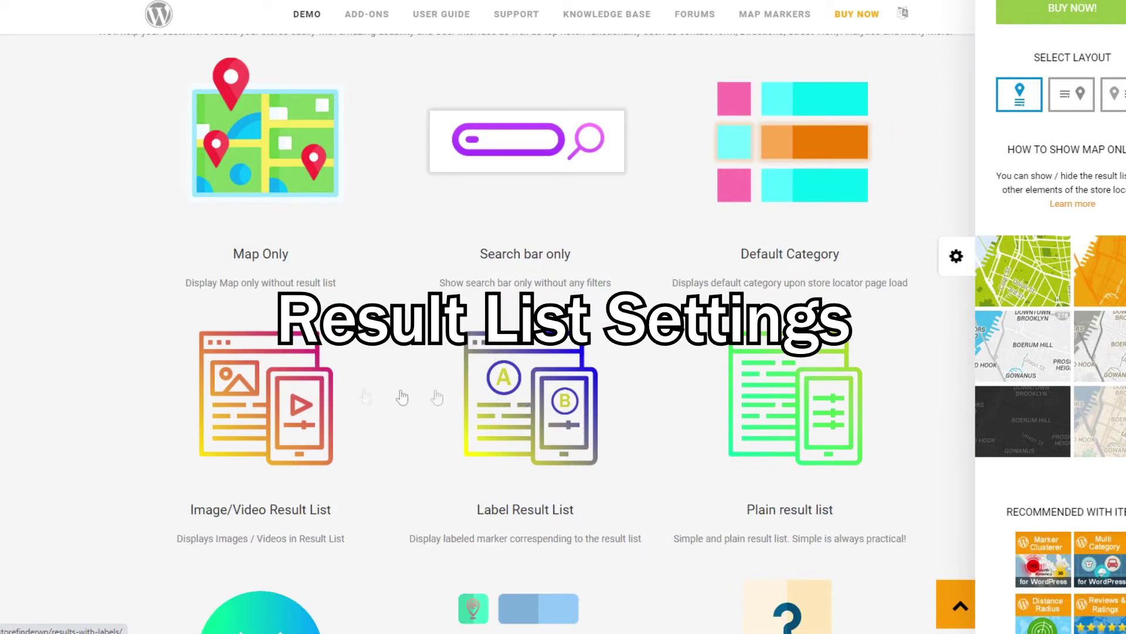
View the Image/Video Result List and Label Result List demos.
left_click(317, 382)
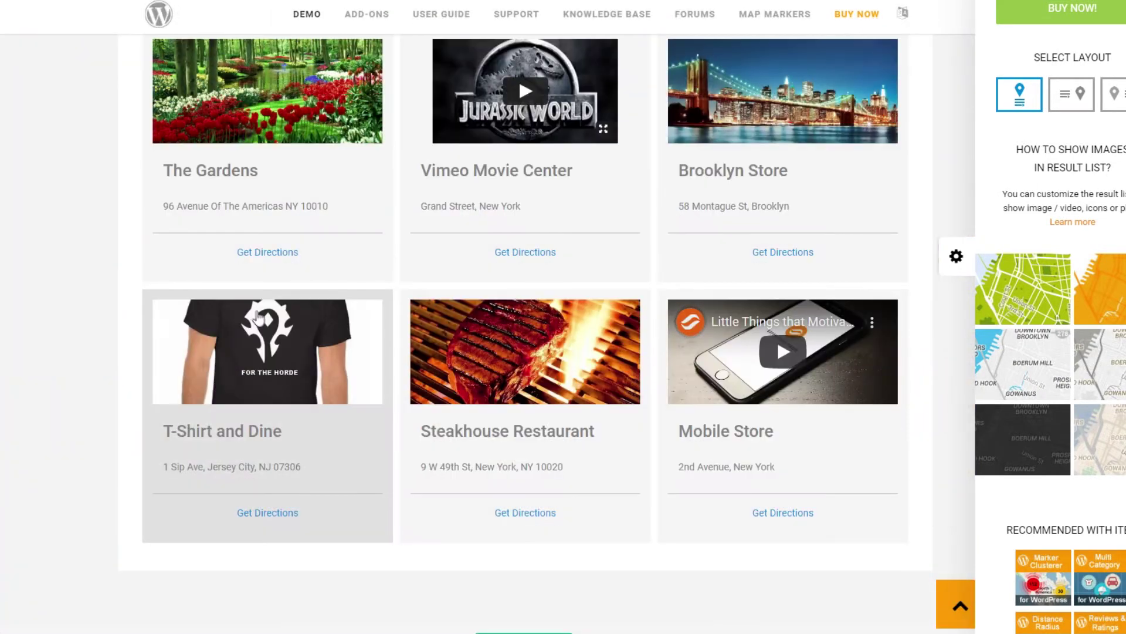
scroll(261, 320, "down", 4)
scroll(260, 320, "down", 8)
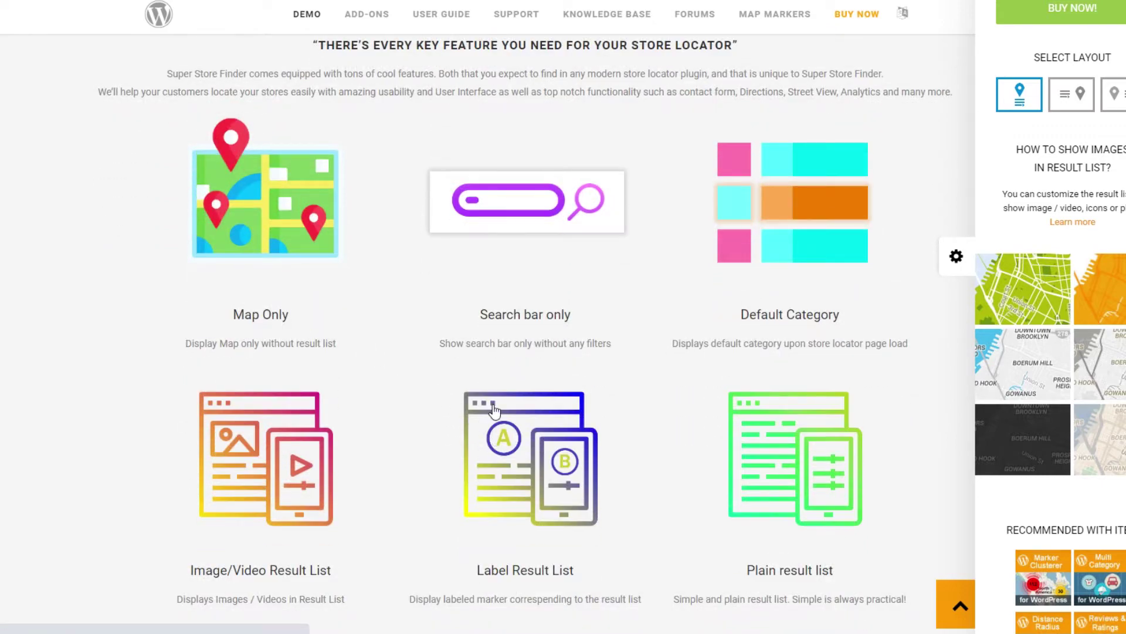
left_click(481, 410)
scroll(463, 404, "down", 5)
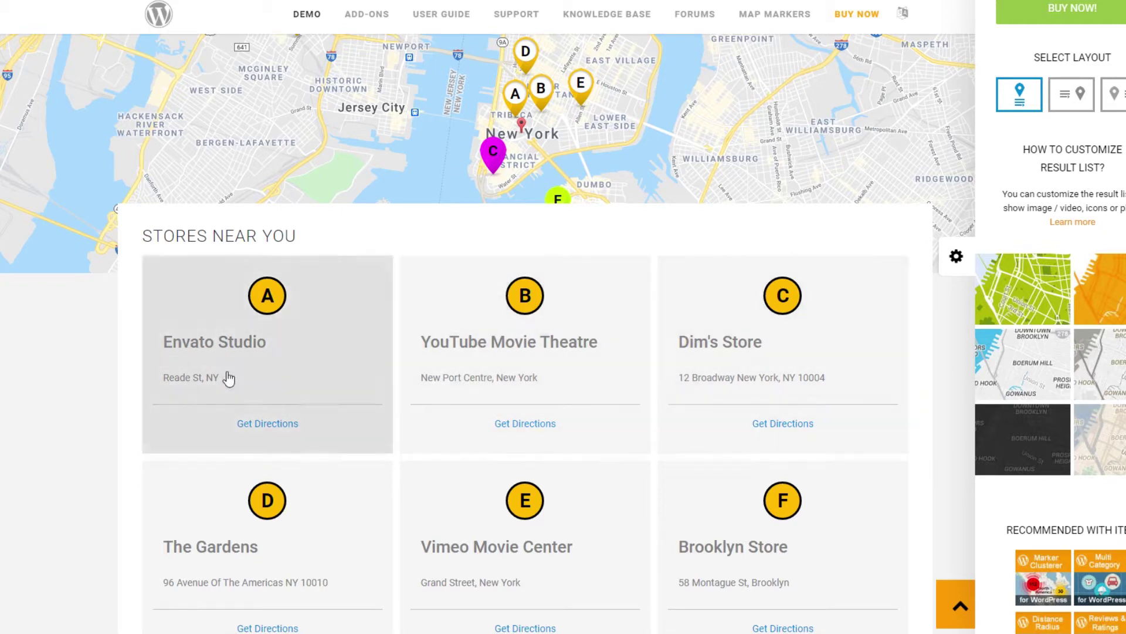
scroll(269, 392, "down", 2)
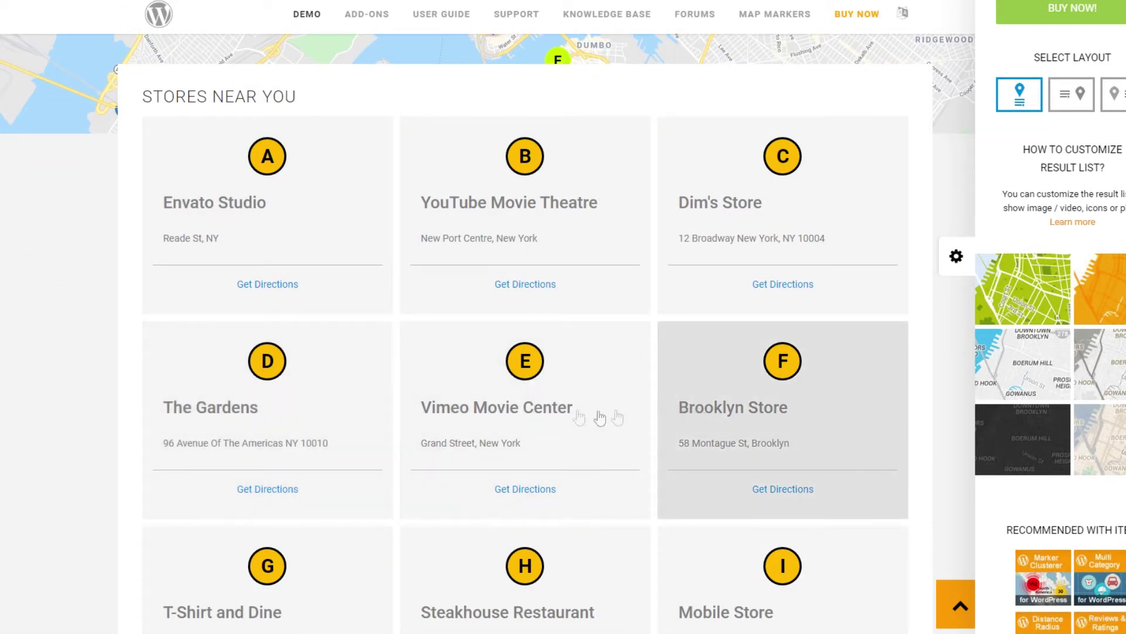
scroll(372, 410, "down", 8)
scroll(679, 490, "down", 5)
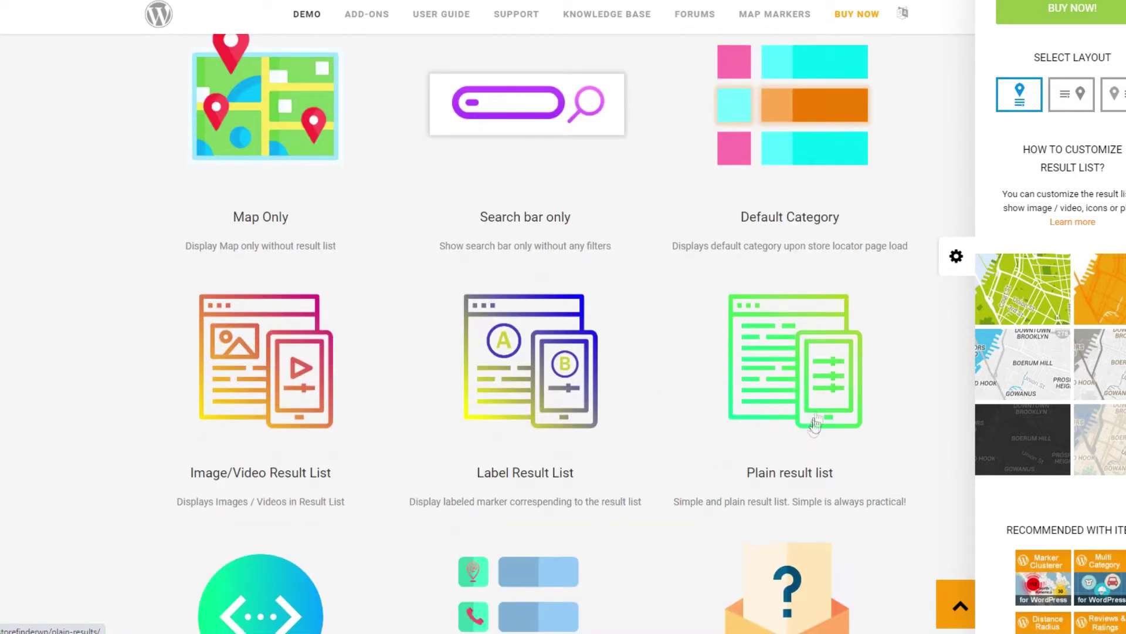
Open the Plain result list demo and check the Result List Header choices.
left_click(813, 364)
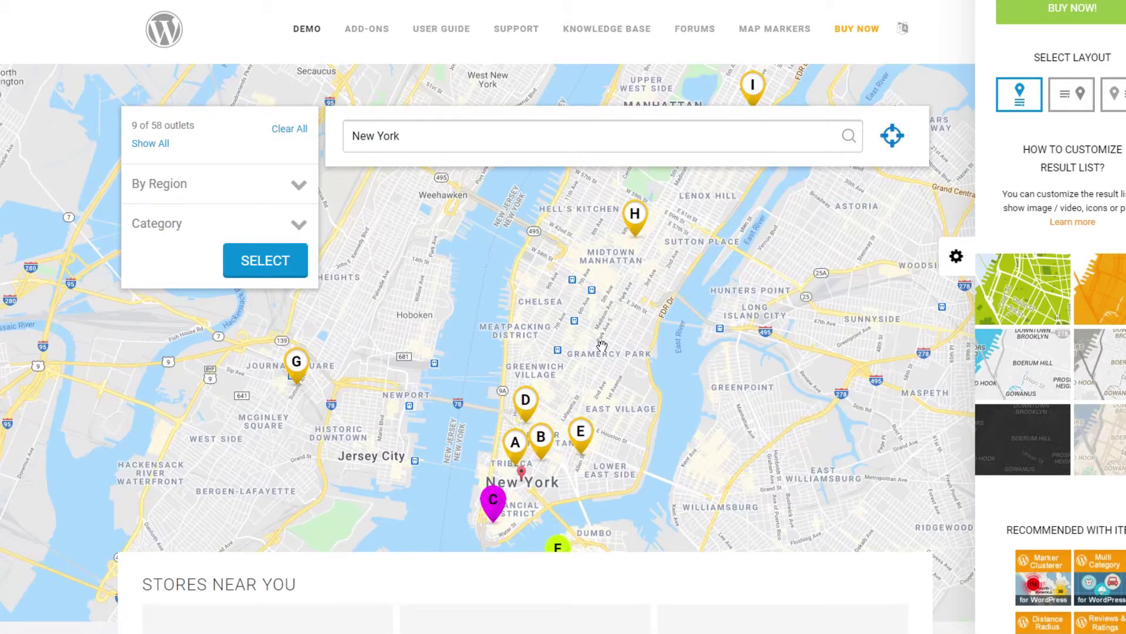
scroll(601, 345, "down", 8)
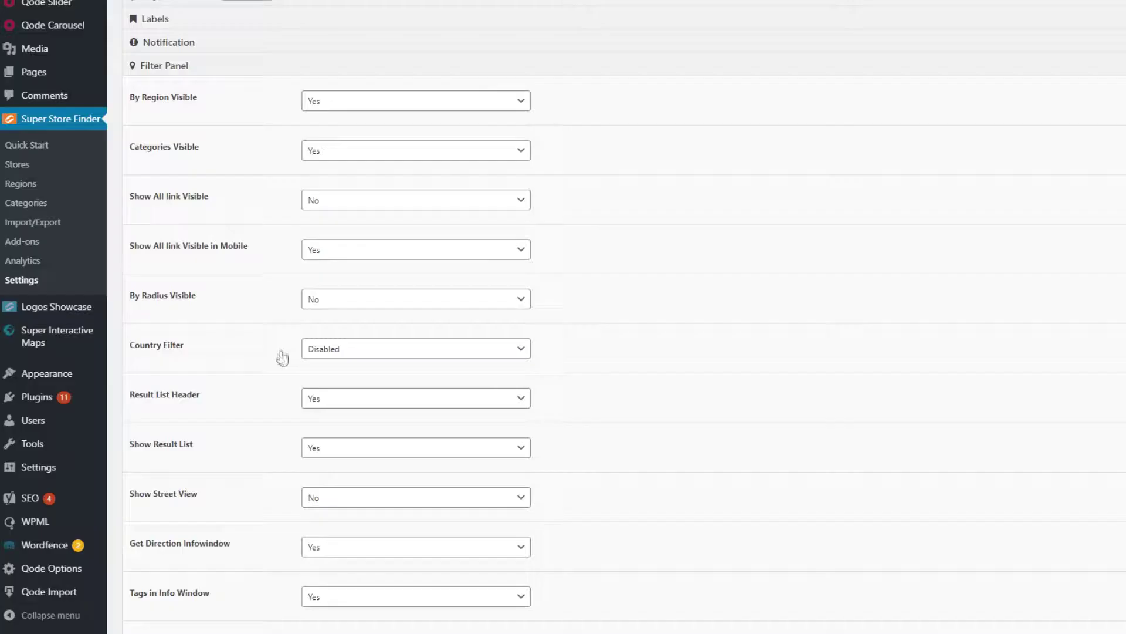
left_click(376, 399)
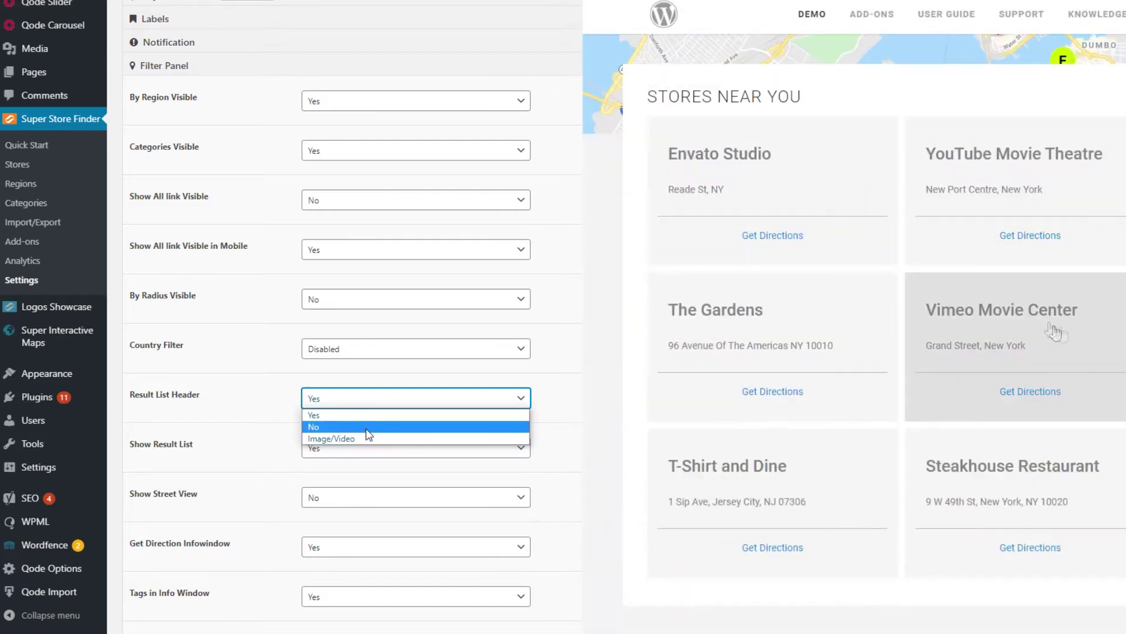
left_click(369, 426)
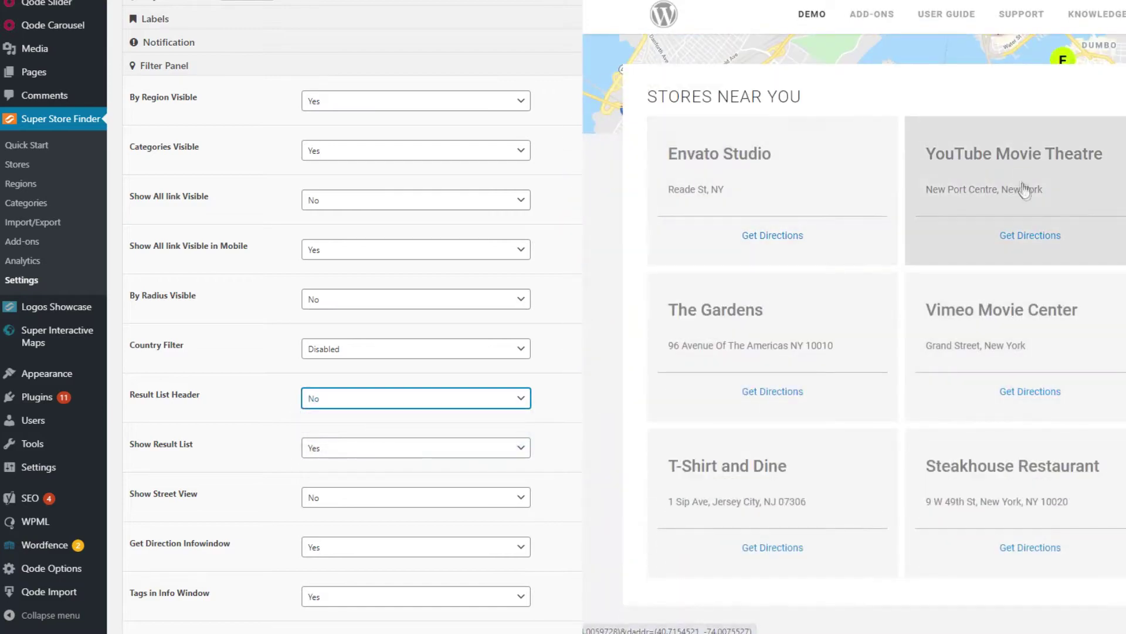
left_click(520, 400)
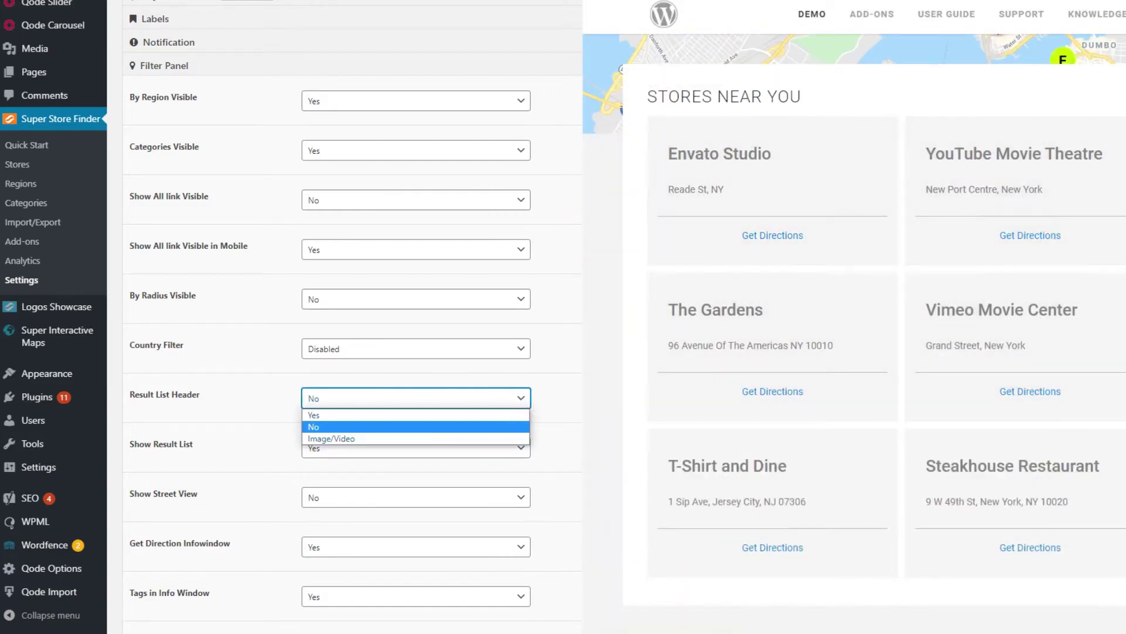
left_click(516, 439)
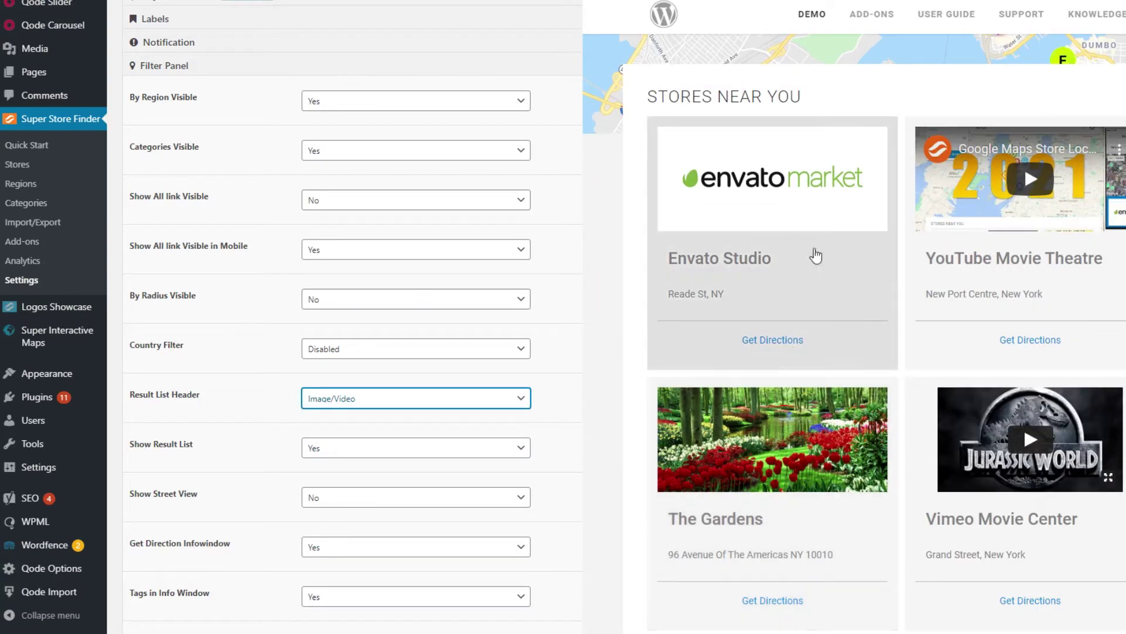
left_click(505, 404)
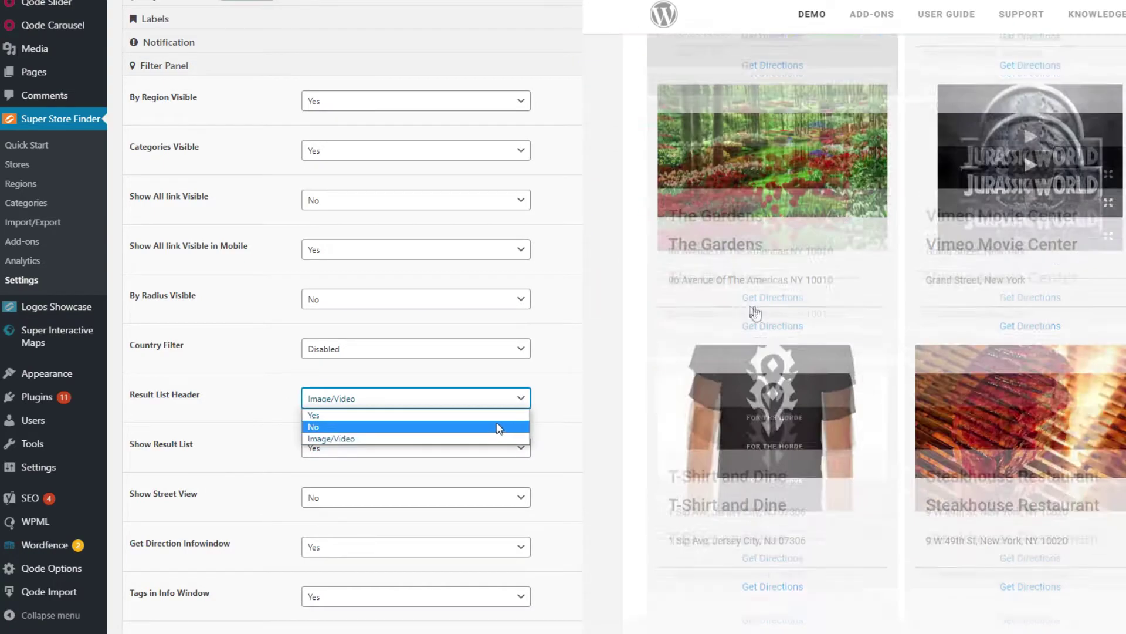
left_click(496, 415)
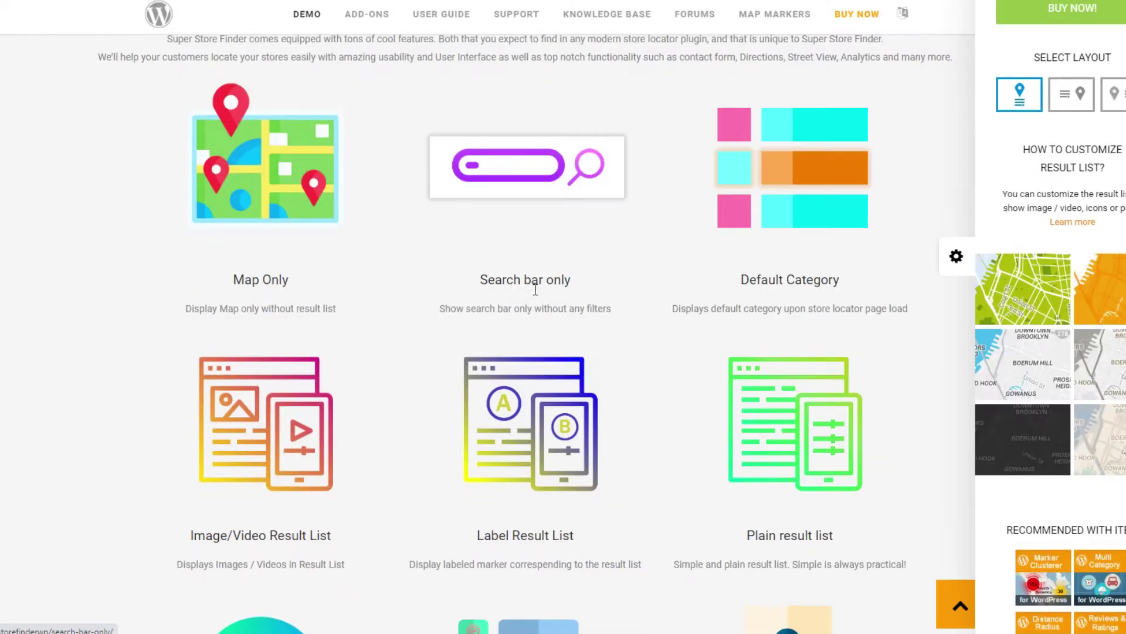
scroll(533, 286, "down", 3)
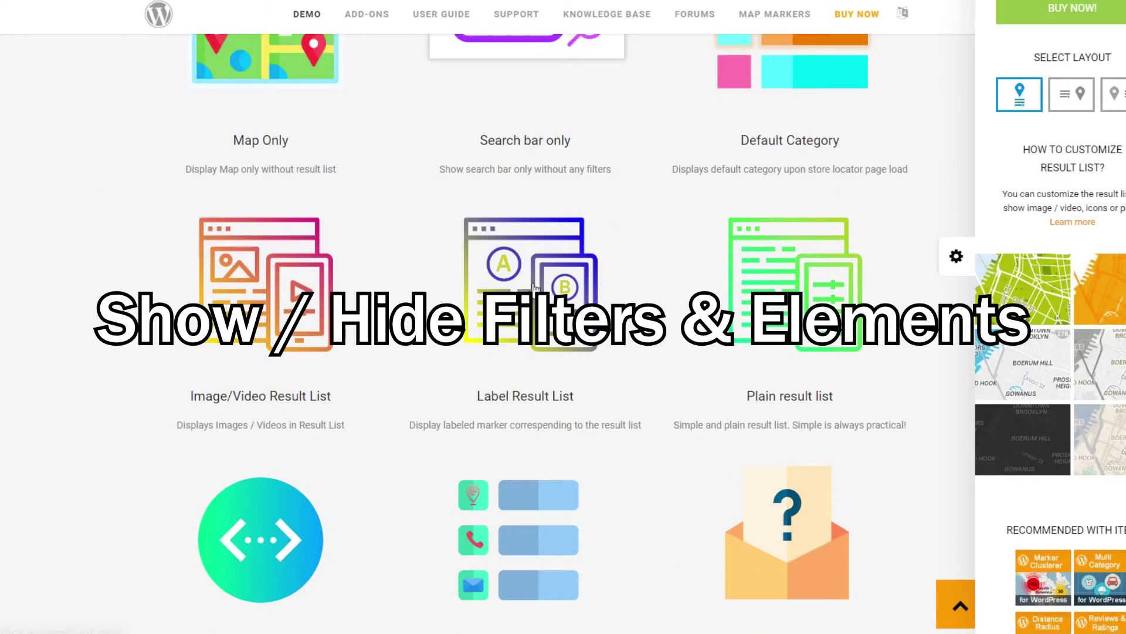
Open the Search bar only demo and expand its By Region and Category filters.
scroll(534, 286, "up", 3)
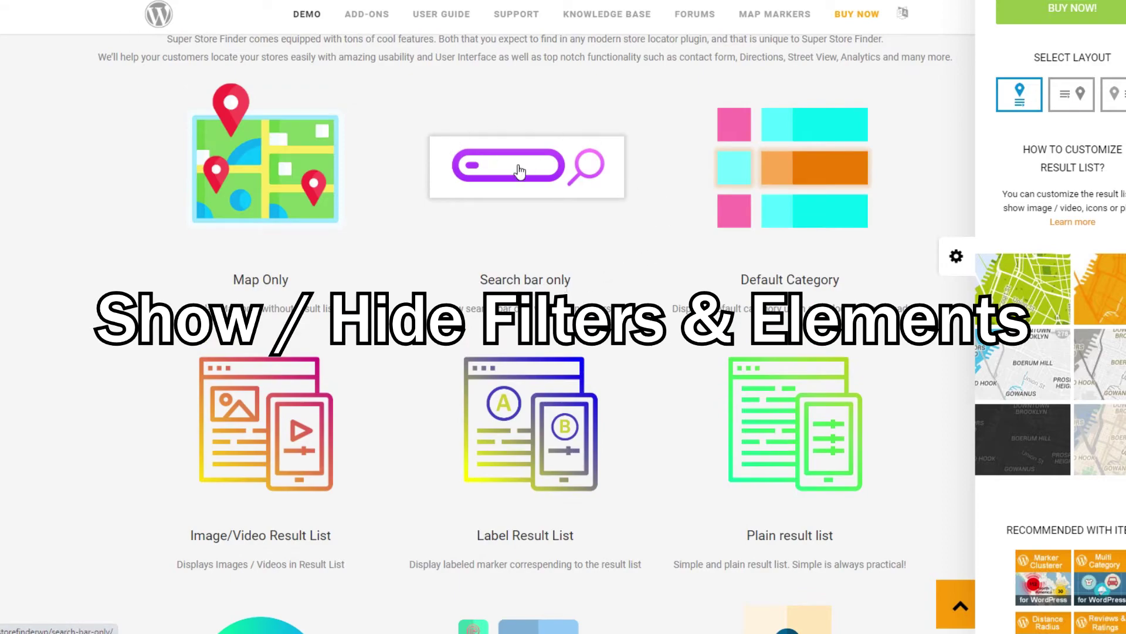
left_click(444, 168)
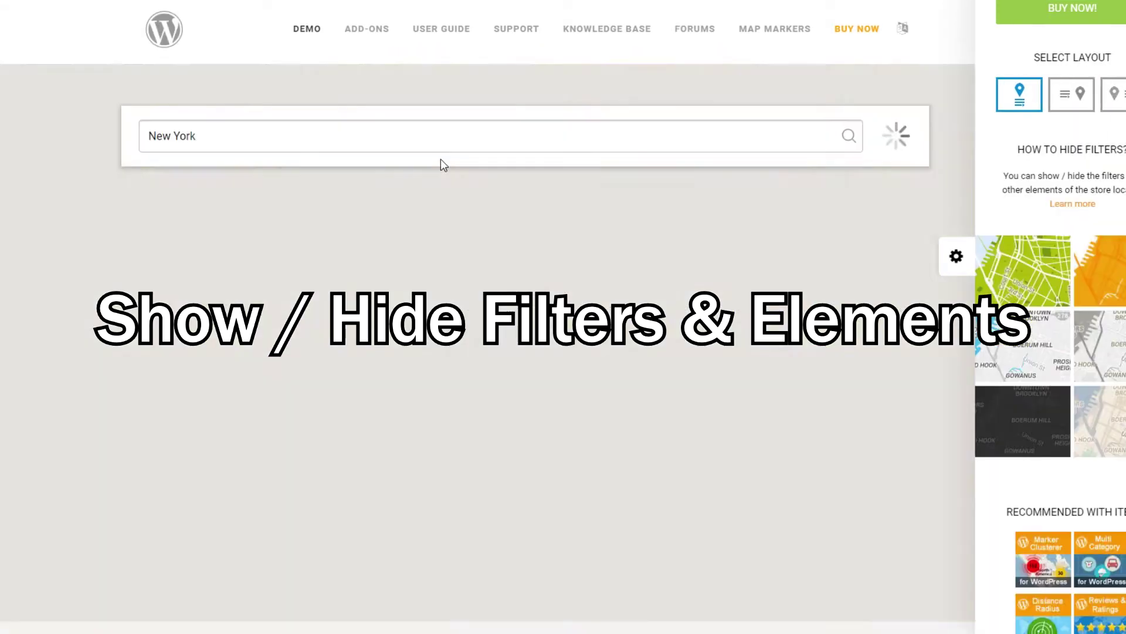
scroll(441, 165, "down", 5)
scroll(394, 10, "up", 4)
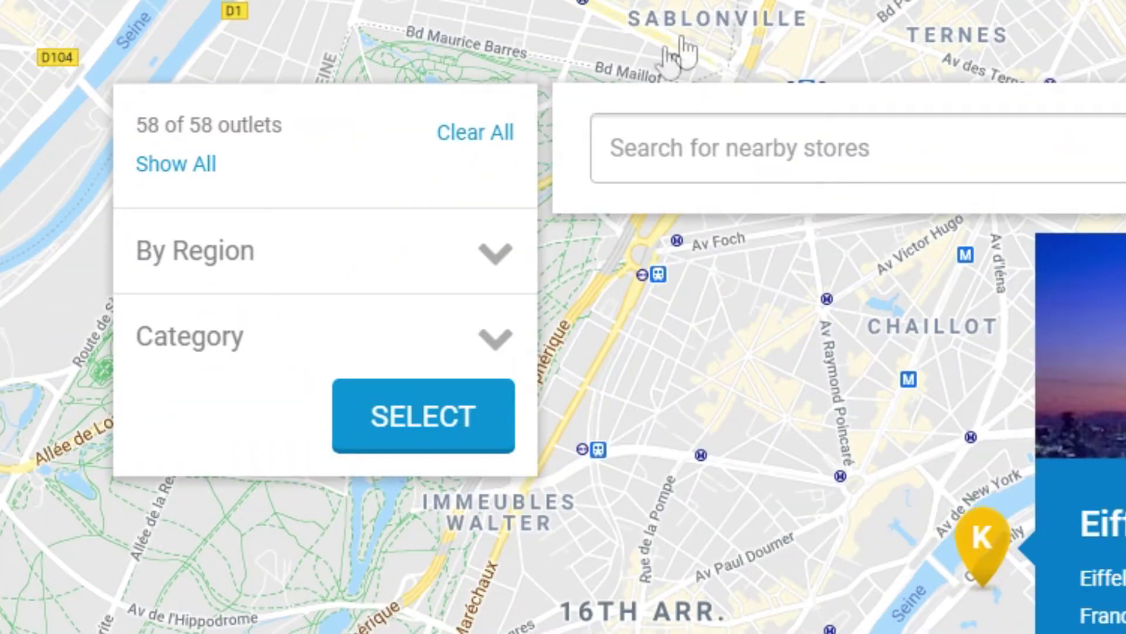
left_click(503, 253)
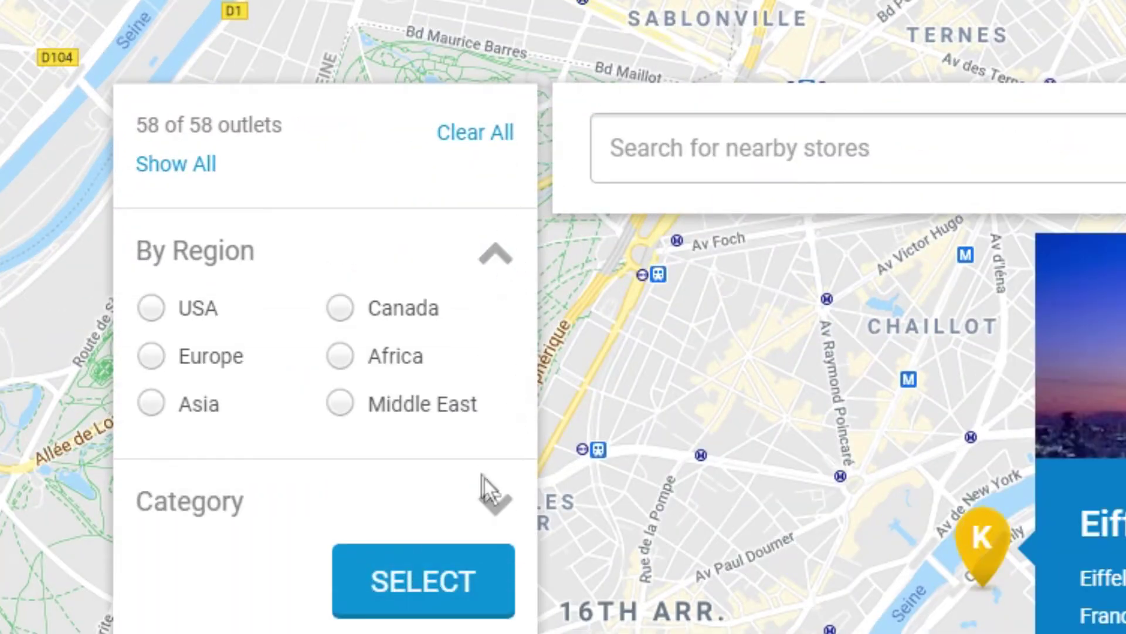
left_click(494, 504)
left_click(508, 257)
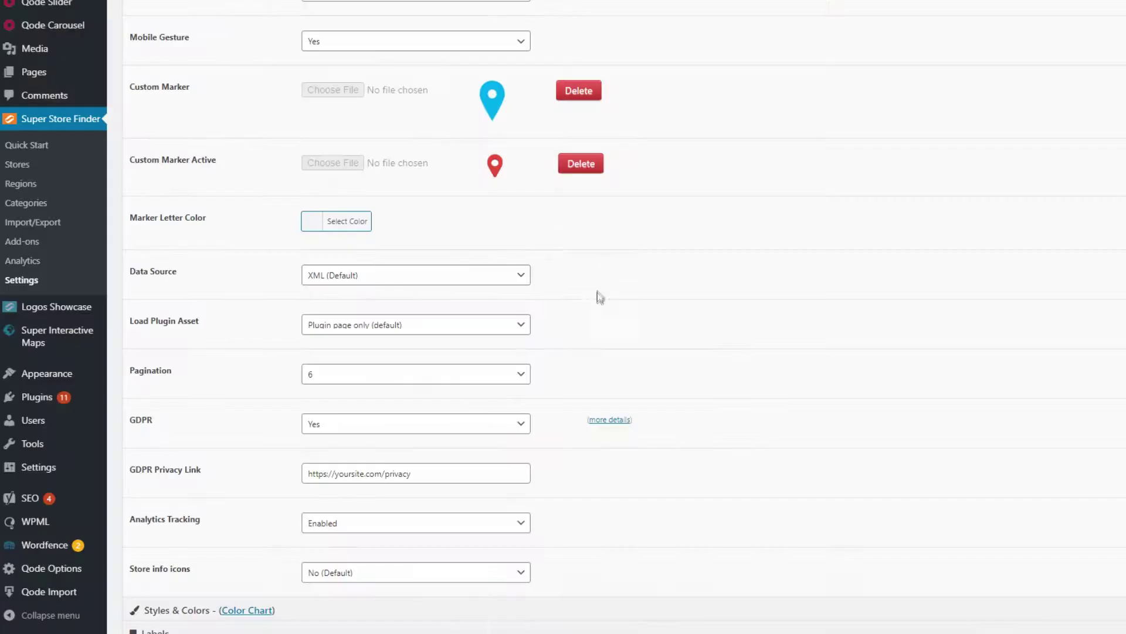
scroll(596, 297, "down", 3)
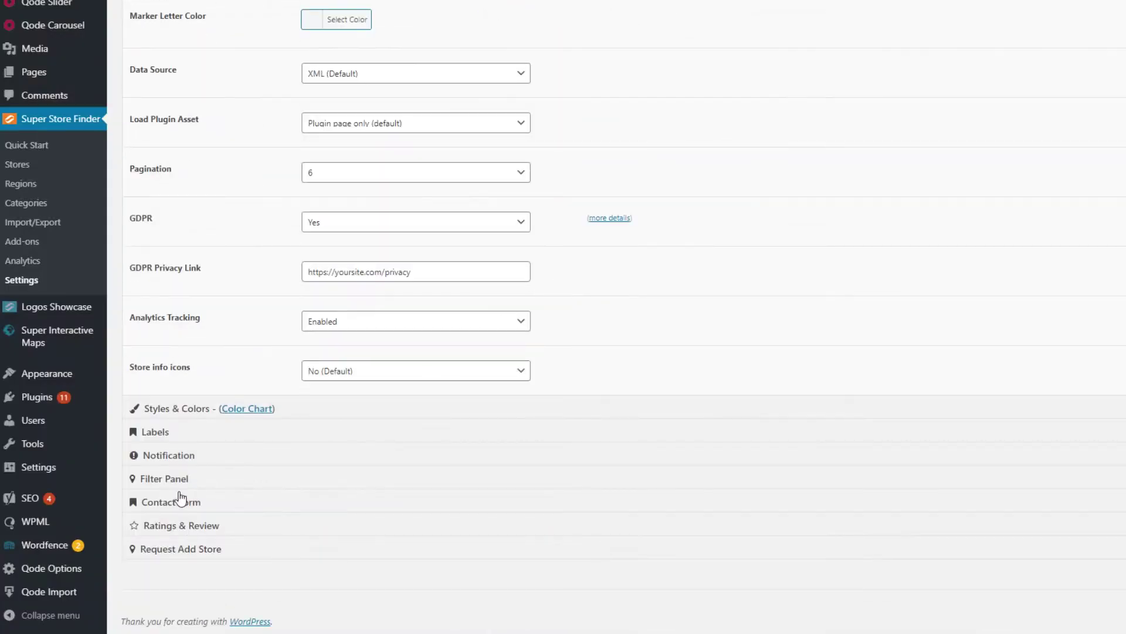
In Filter Panel, set Categories Visible and By Region Visible to Yes.
left_click(198, 480)
scroll(203, 483, "down", 8)
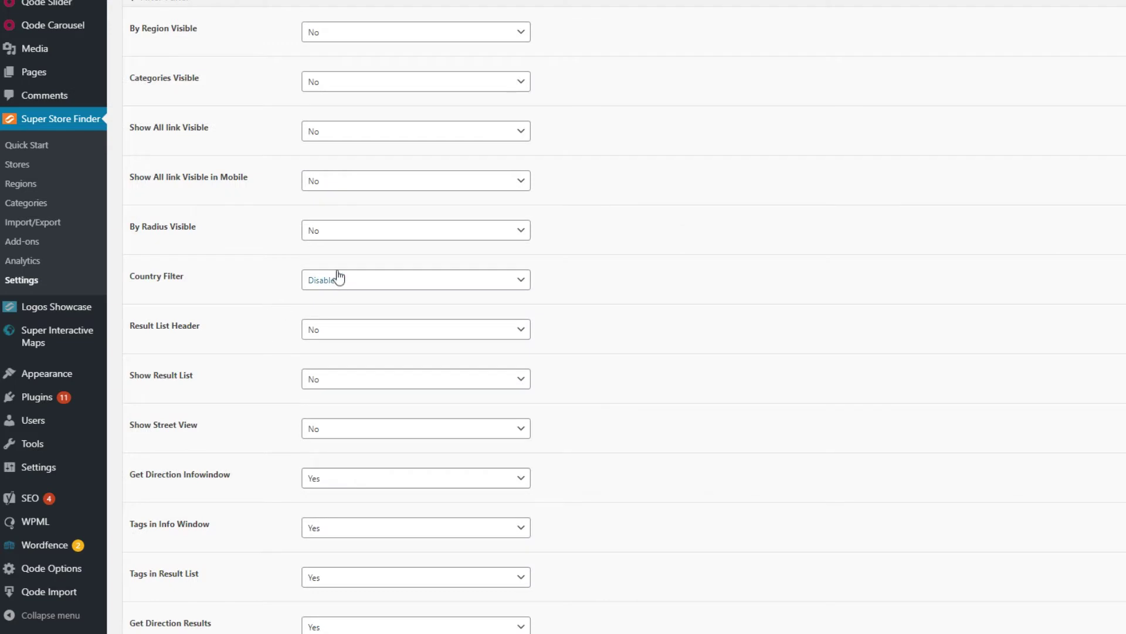
left_click(332, 82)
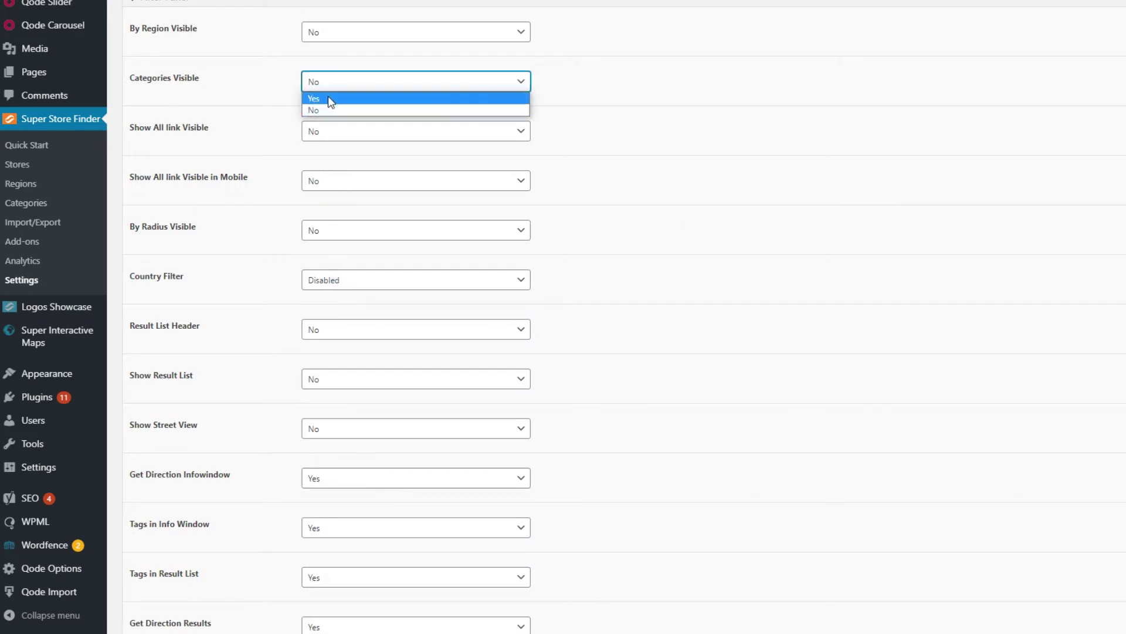
left_click(329, 102)
scroll(277, 122, "up", 1)
left_click(347, 107)
left_click(342, 116)
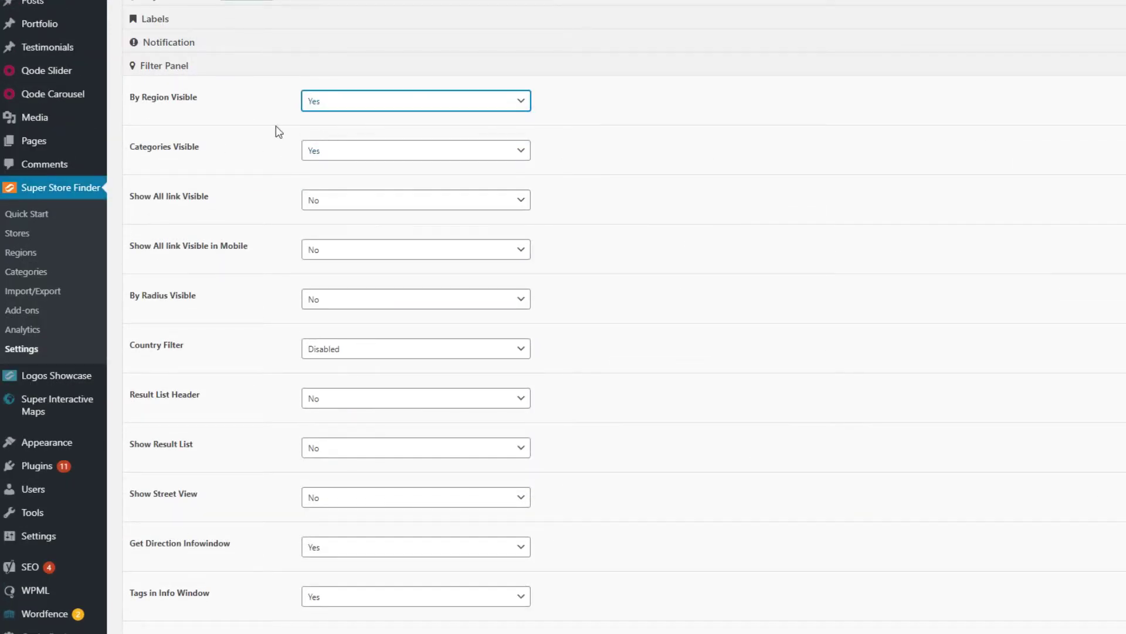
Set Show All link and By Radius Visible to Yes and Country Filter to Enabled.
left_click(330, 205)
left_click(329, 213)
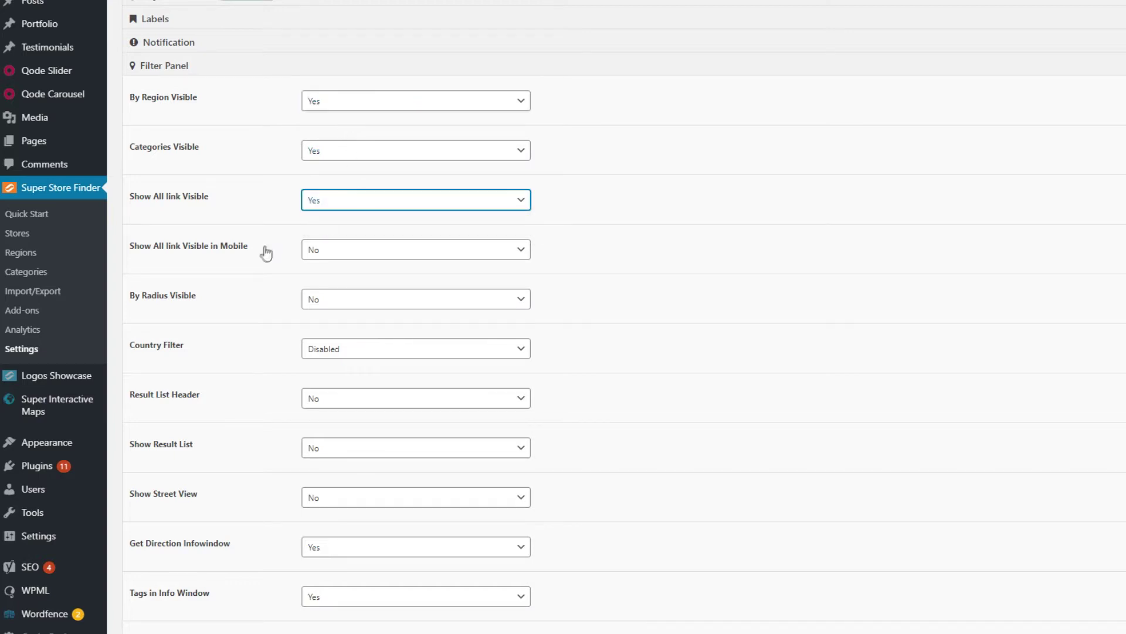
left_click(338, 304)
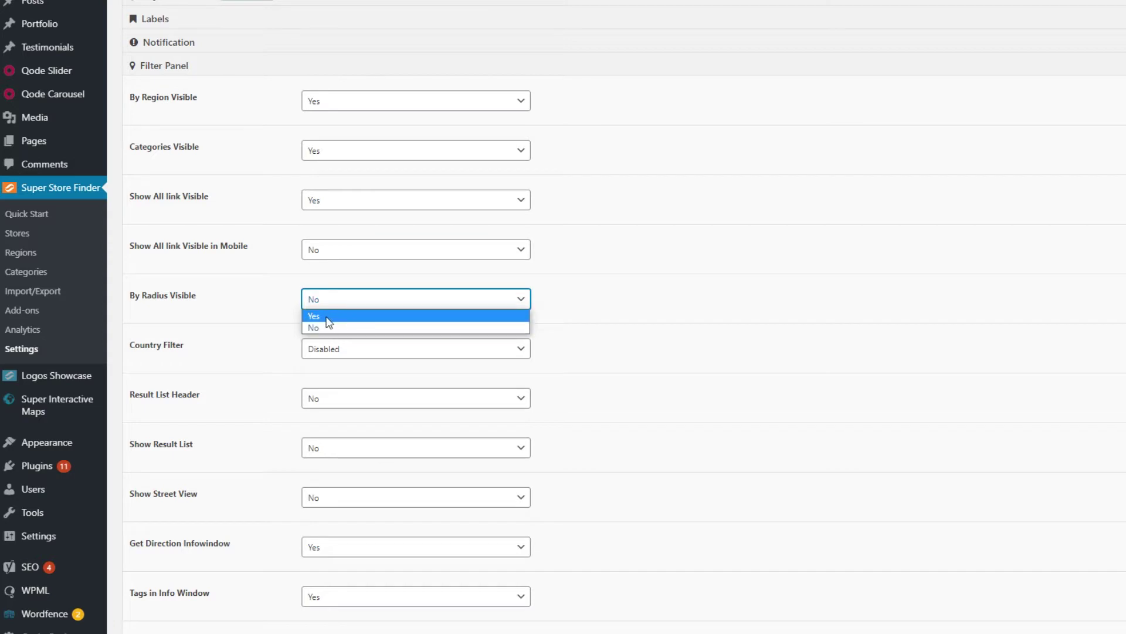
left_click(329, 317)
left_click(347, 350)
left_click(323, 379)
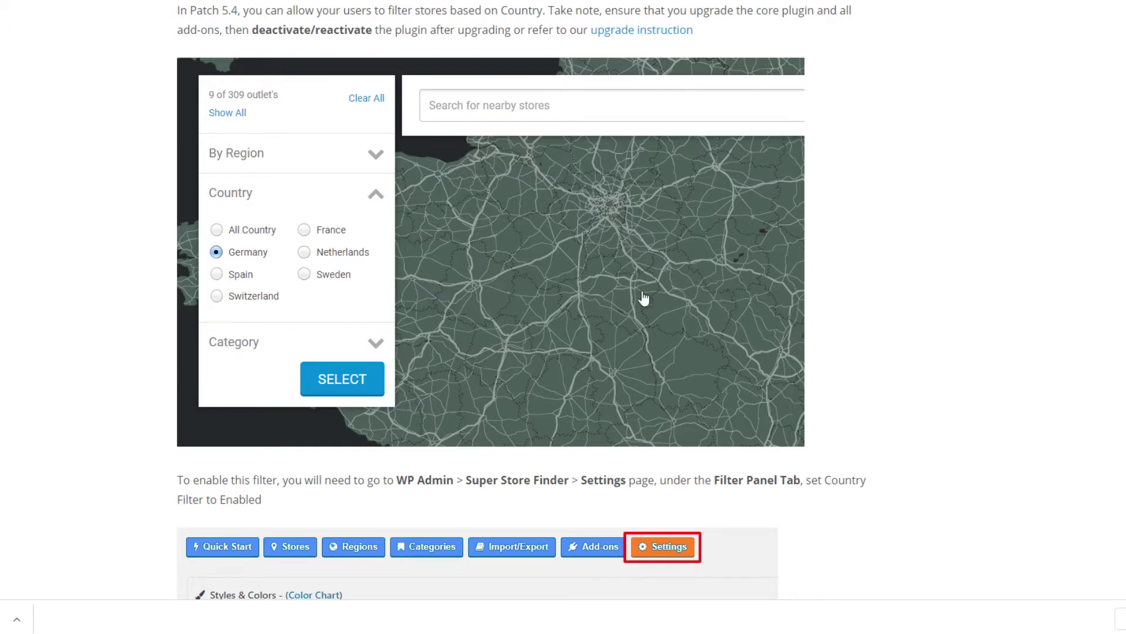
Scroll the country filter article down to the Labels tab screenshot showing By Country and All Country.
scroll(822, 317, "down", 8)
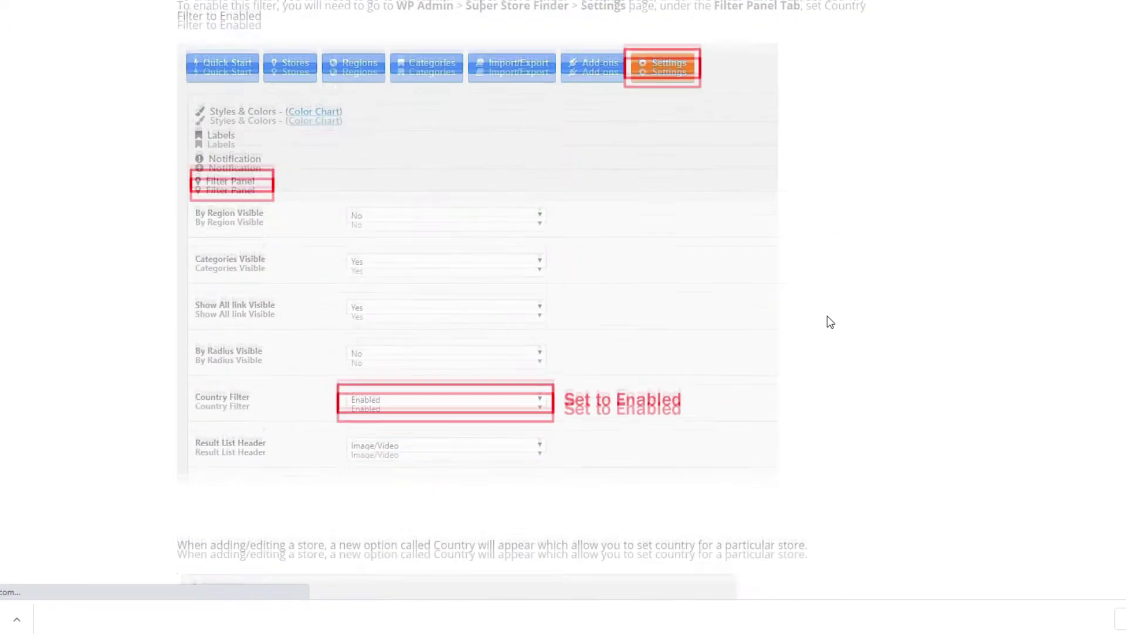
scroll(610, 329, "down", 5)
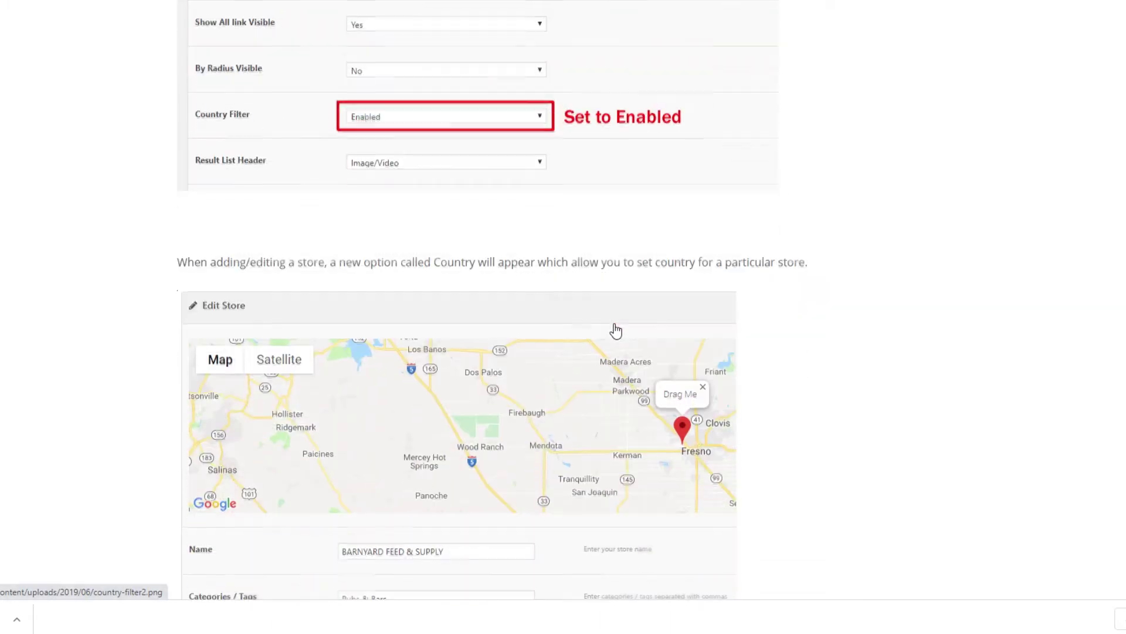
scroll(615, 330, "down", 5)
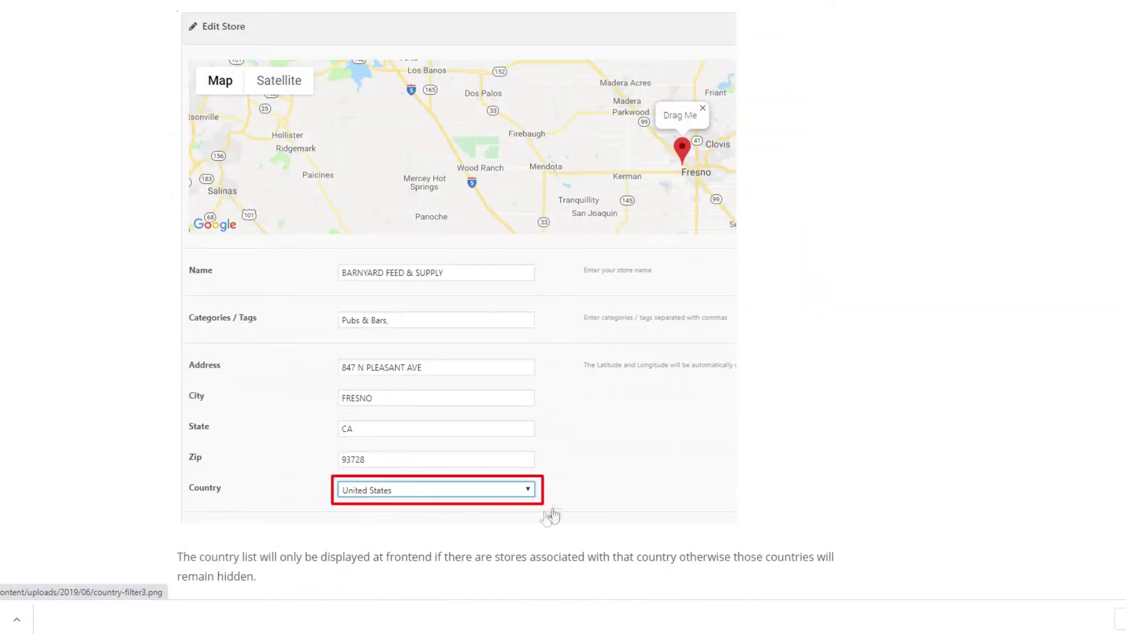
scroll(492, 474, "down", 6)
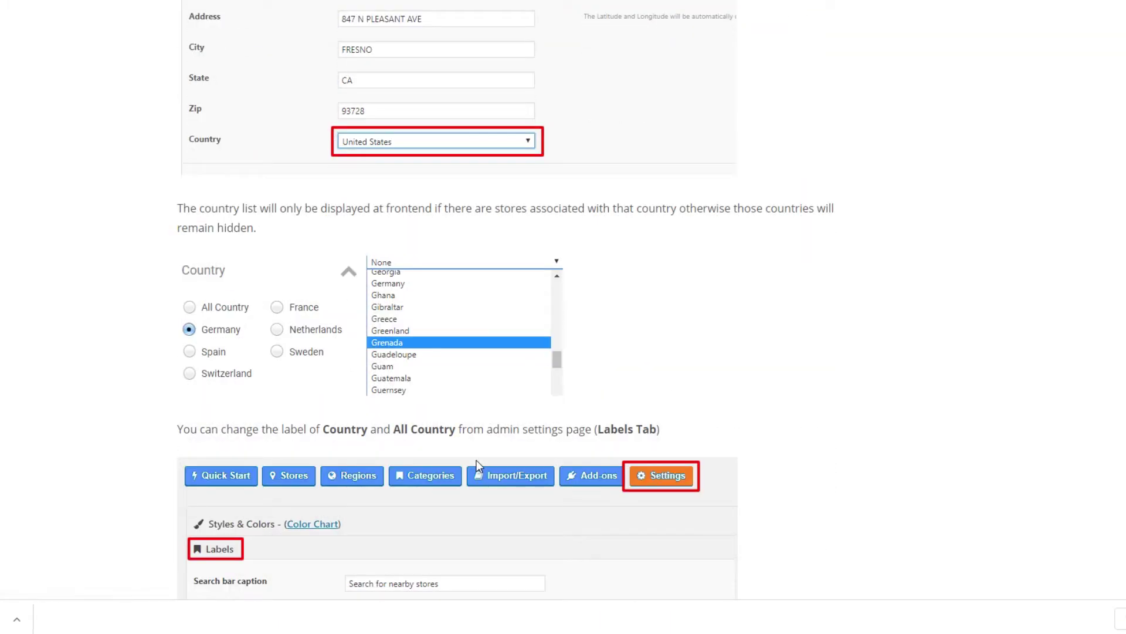
scroll(480, 465, "down", 5)
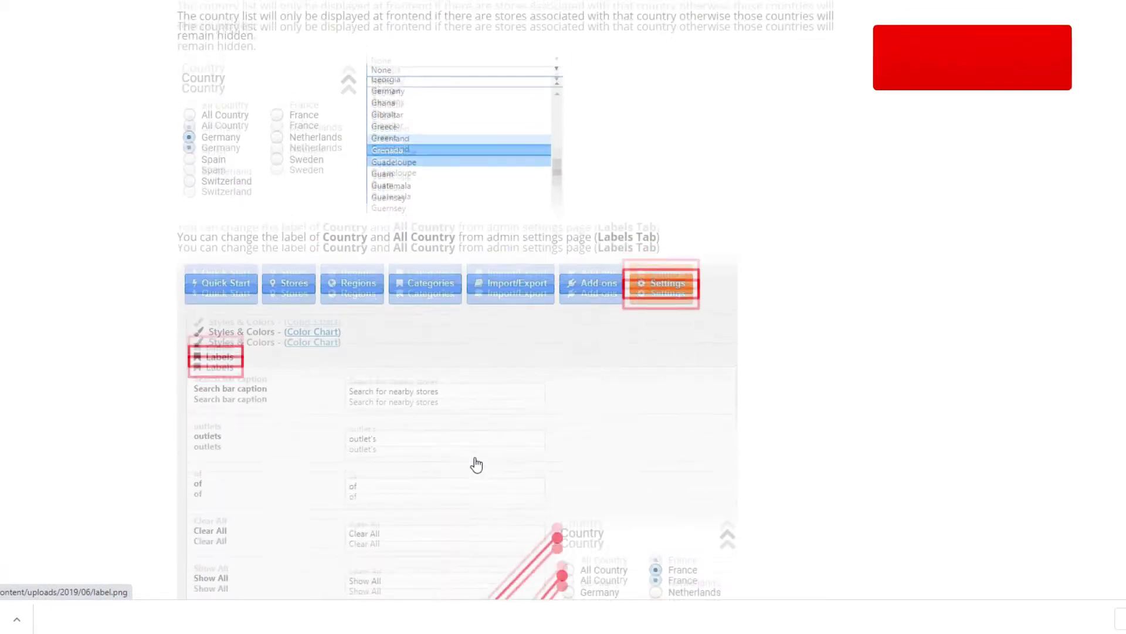
scroll(475, 463, "down", 5)
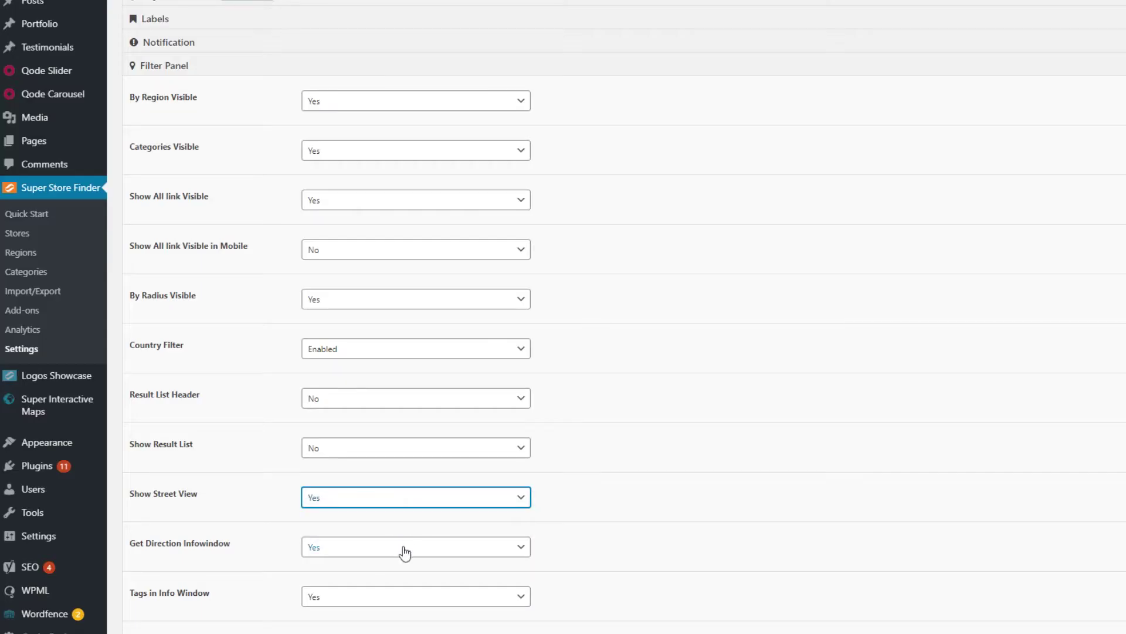
Keep the Get Direction Infowindow setting enabled.
left_click(405, 552)
left_click(410, 551)
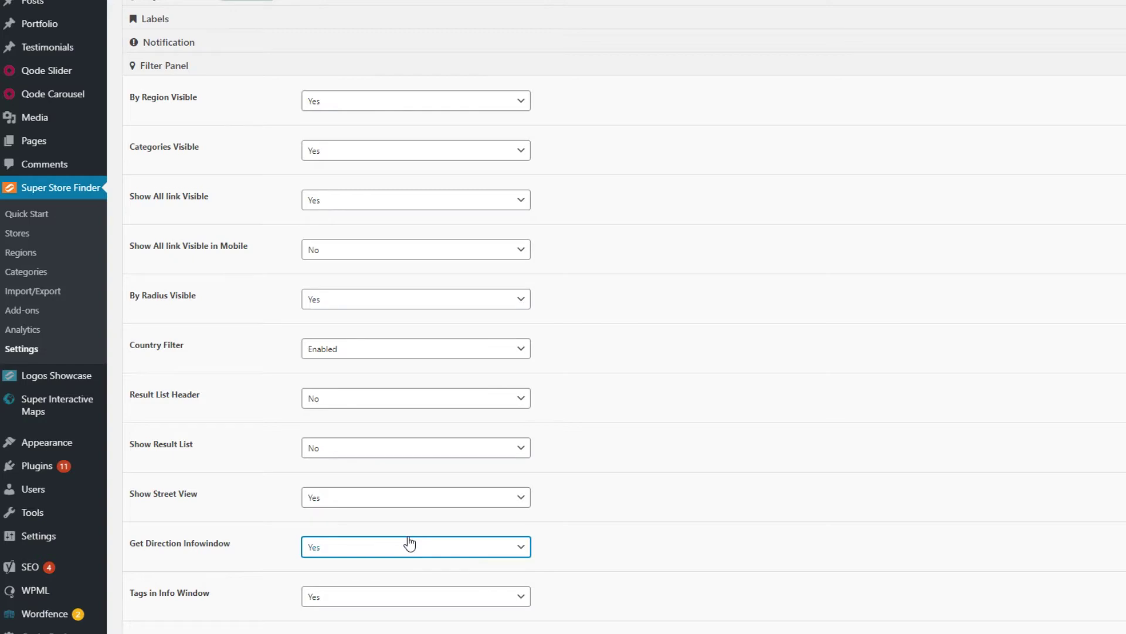
scroll(618, 526, "down", 3)
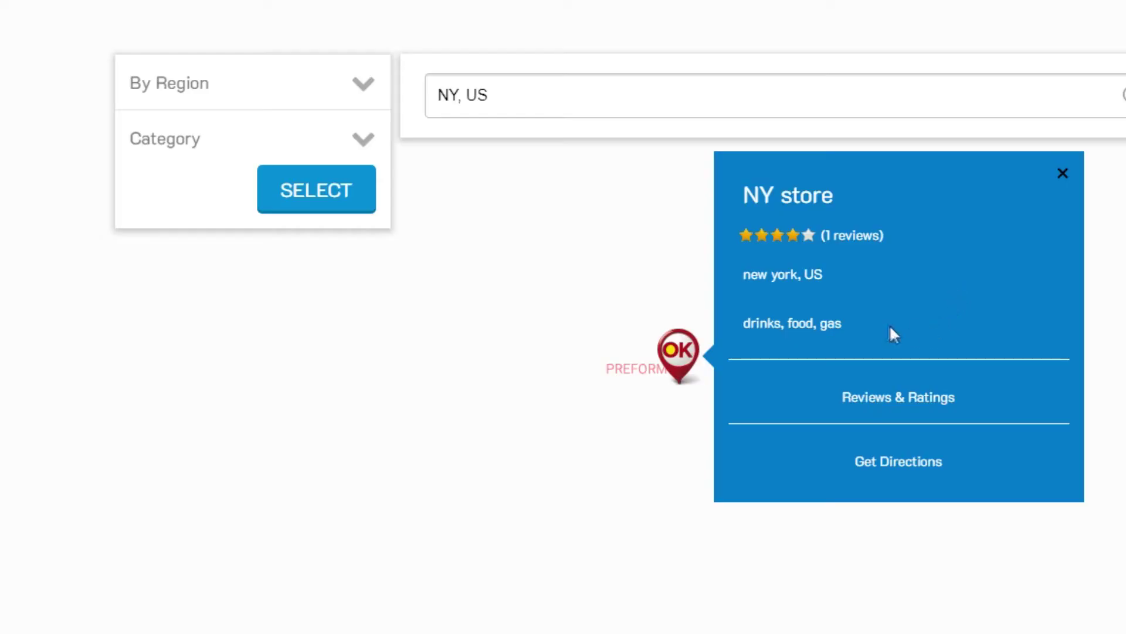
Highlight the NY store's tags in its info window and on its store card.
mouse_move(890, 326)
left_mouse_down()
mouse_move(739, 322)
mouse_move(880, 331)
left_mouse_up()
scroll(968, 317, "down", 10)
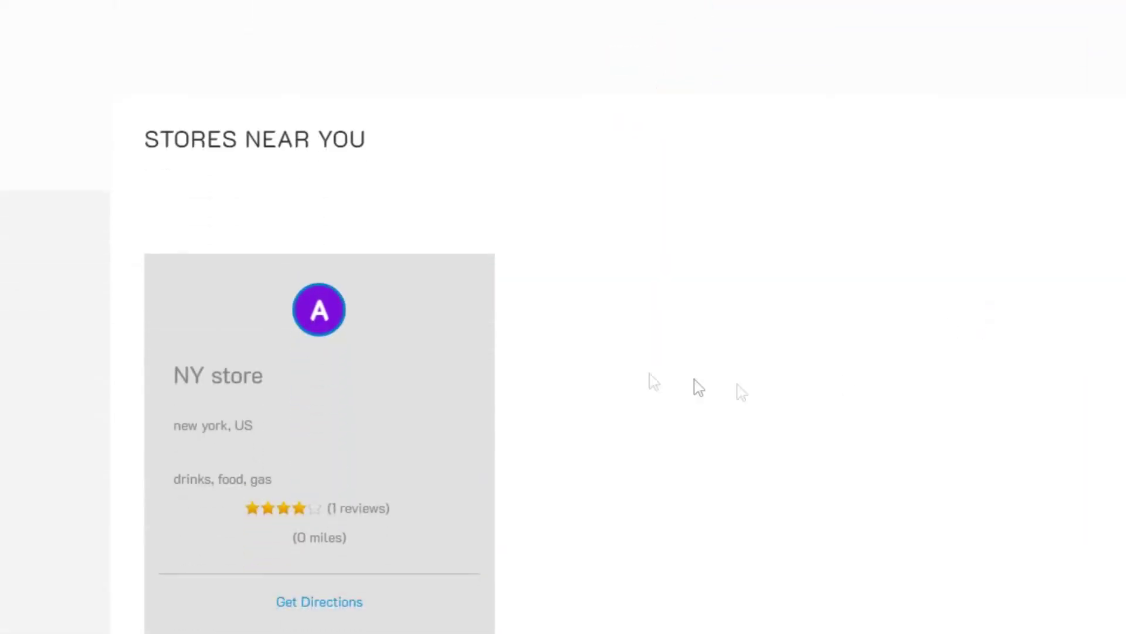
left_click_drag(289, 484, 327, 490)
Confirm Get Direction Results is set to Yes.
scroll(406, 466, "up", 10)
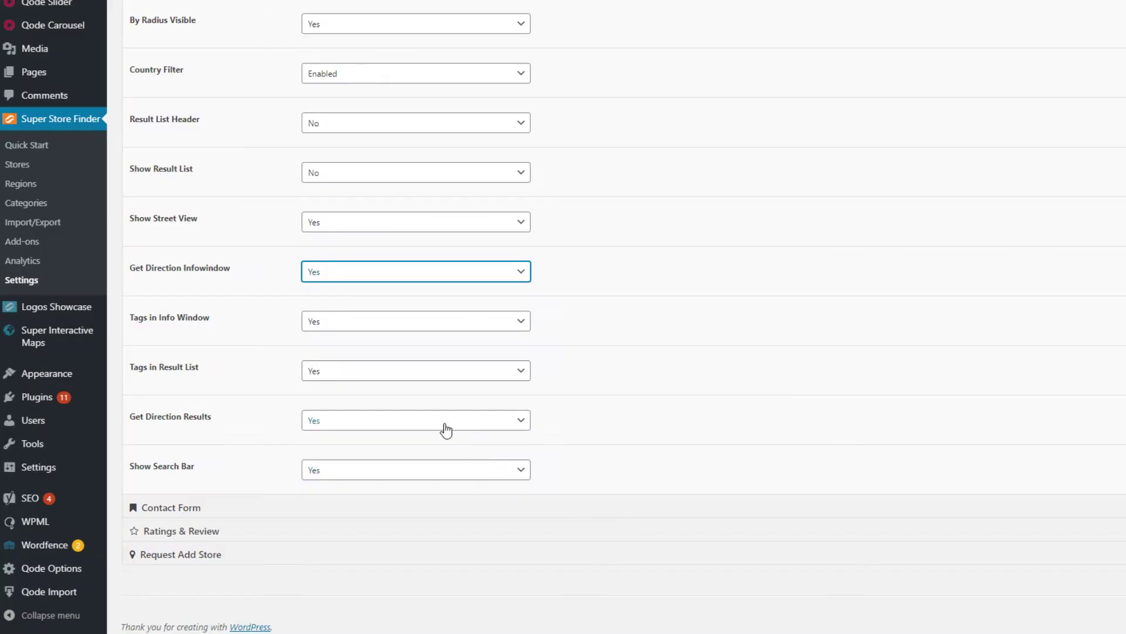
left_click(444, 424)
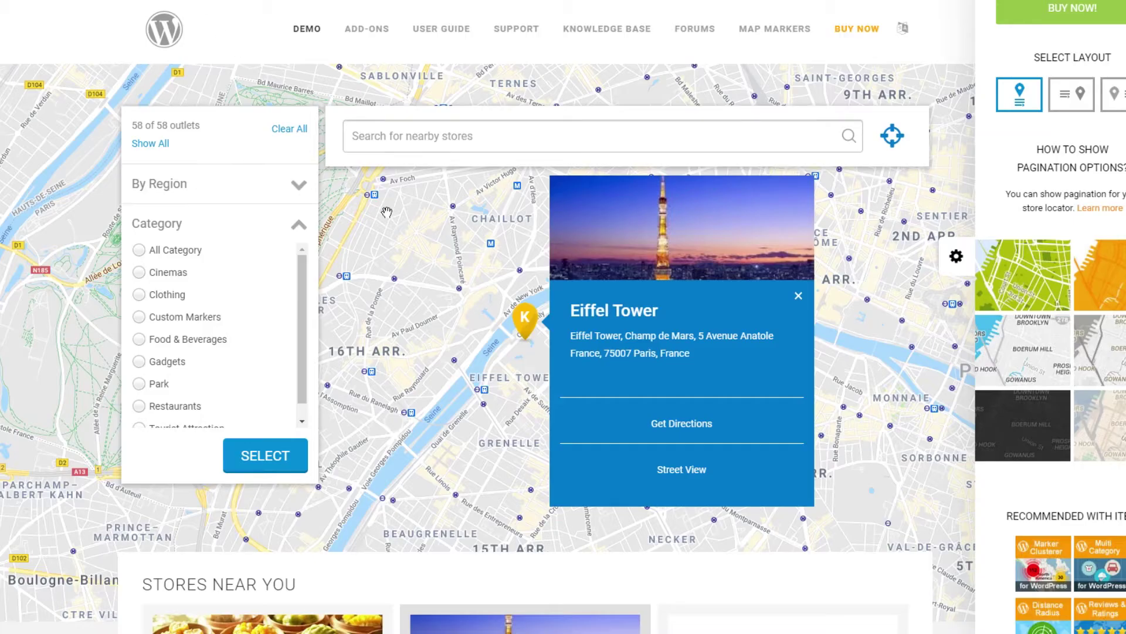
scroll(306, 523, "down", 5)
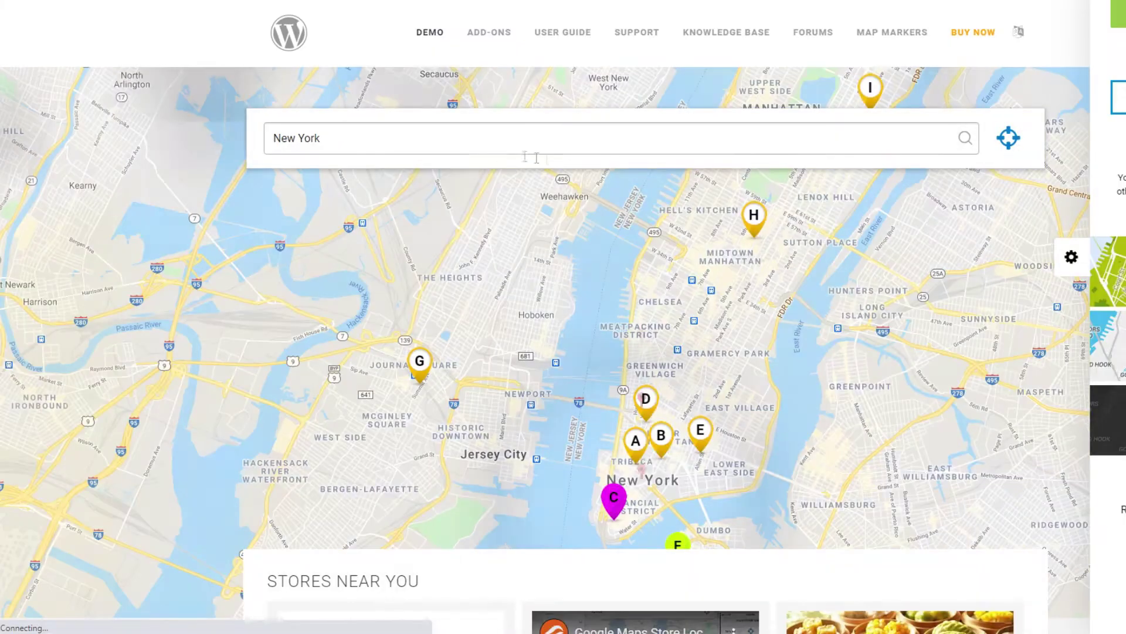
Choose Hide for the Geo Location Icon dropdown on the Settings page.
scroll(530, 243, "down", 5)
scroll(530, 244, "up", 5)
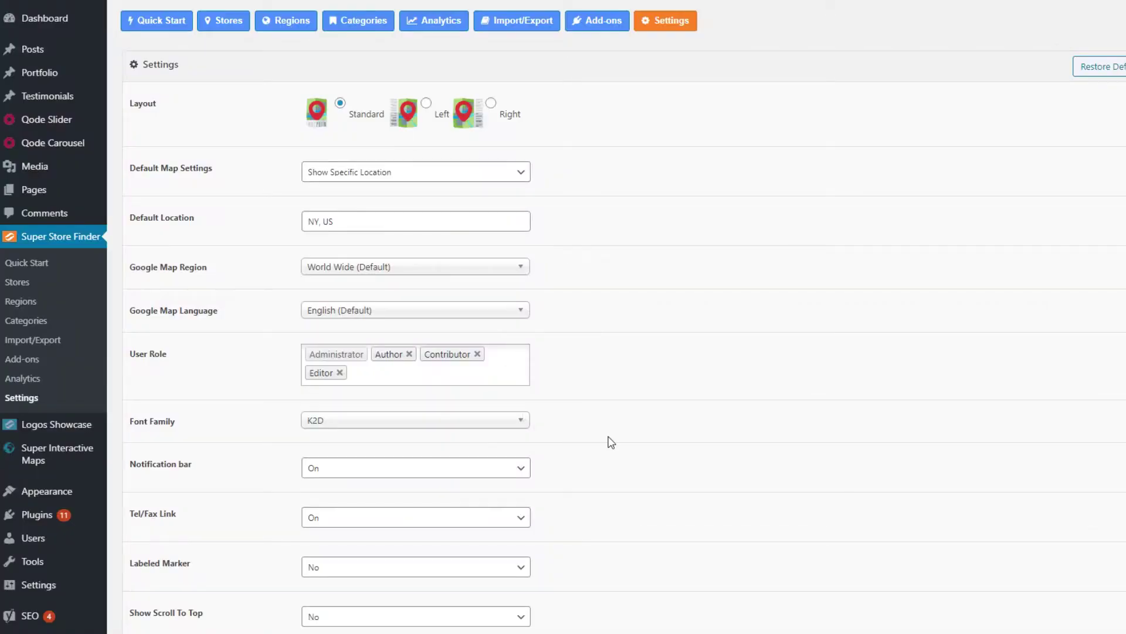
scroll(611, 442, "down", 3)
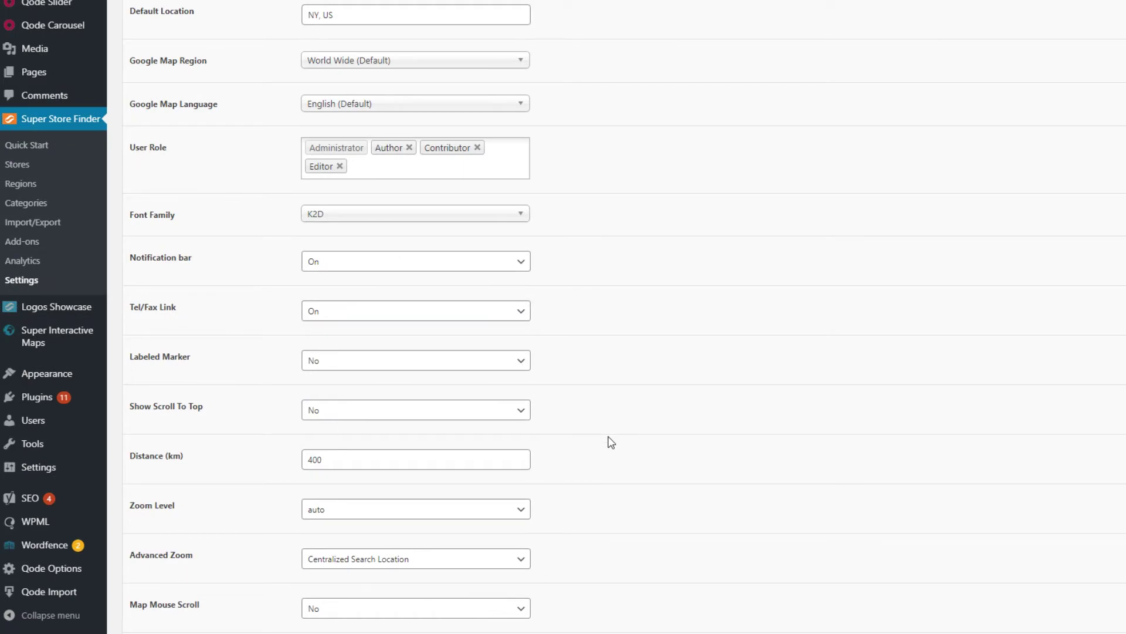
scroll(611, 442, "down", 3)
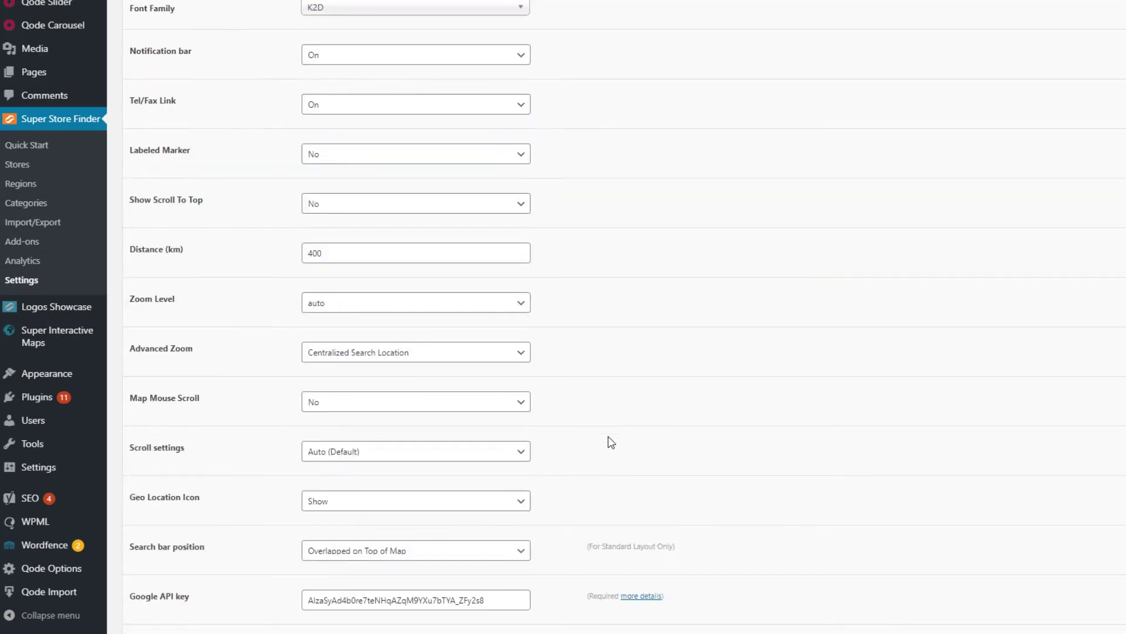
scroll(611, 443, "down", 2)
left_click(404, 364)
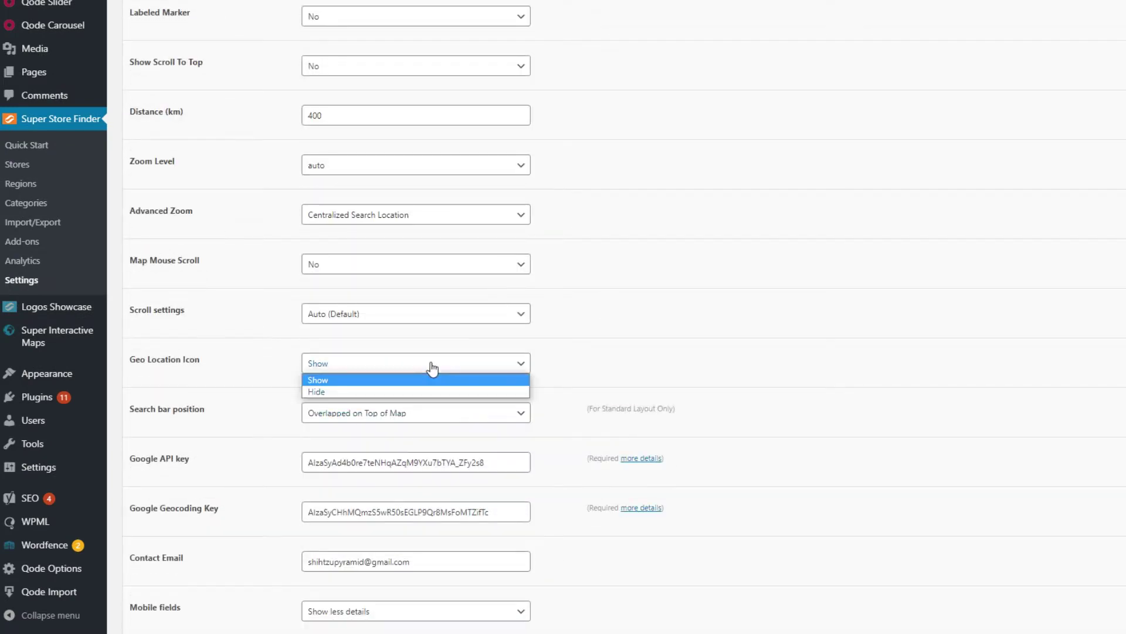
left_click(401, 393)
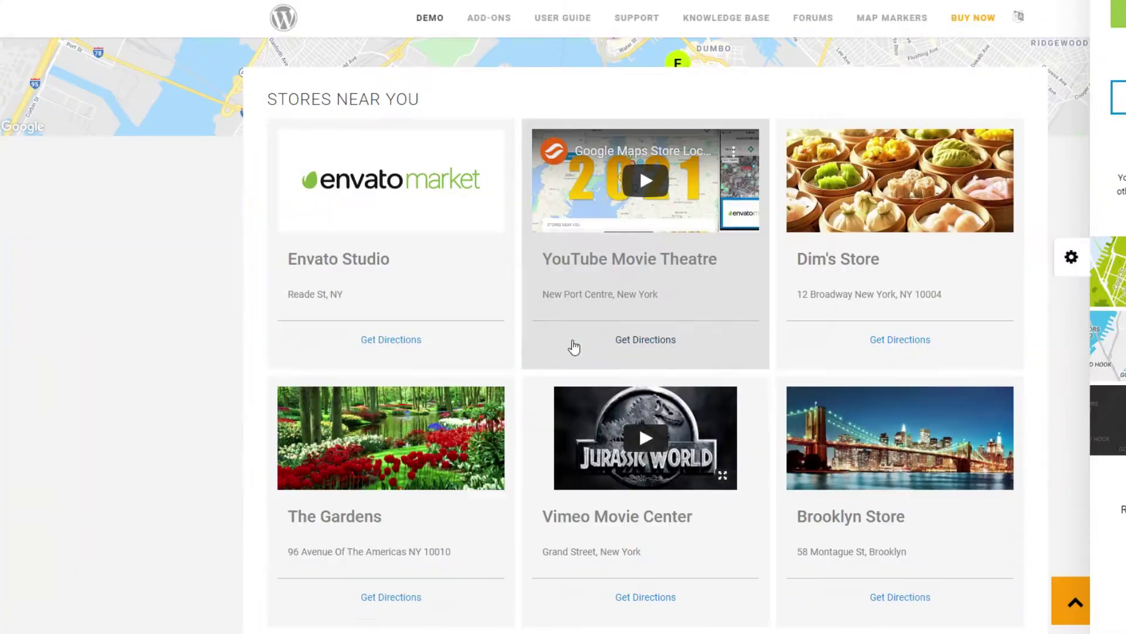
scroll(571, 346, "down", 14)
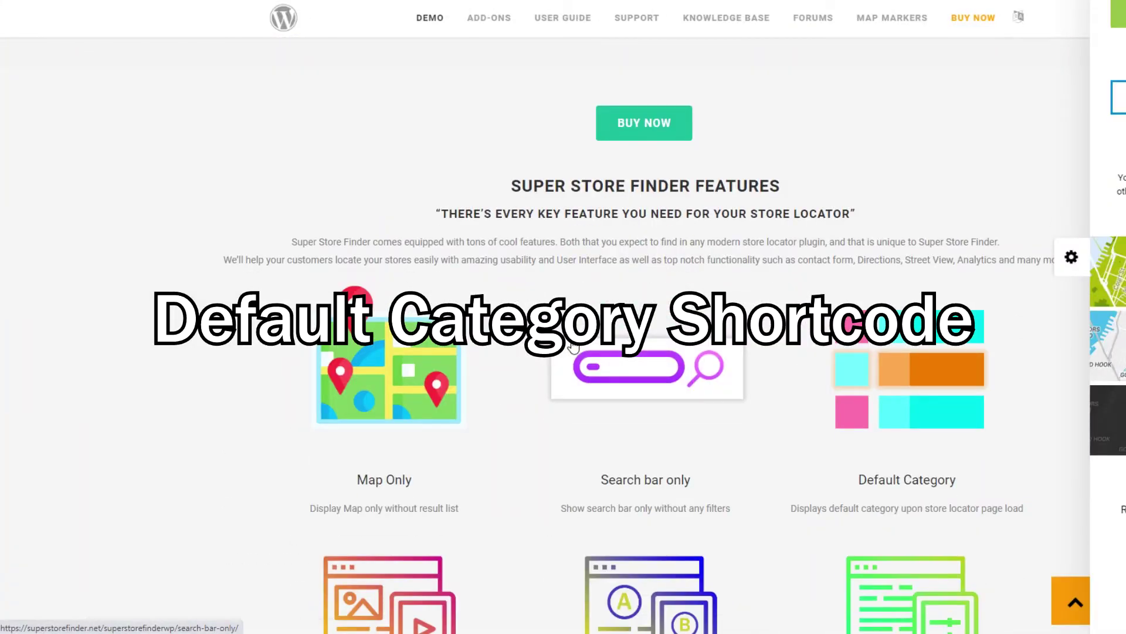
left_click(921, 376)
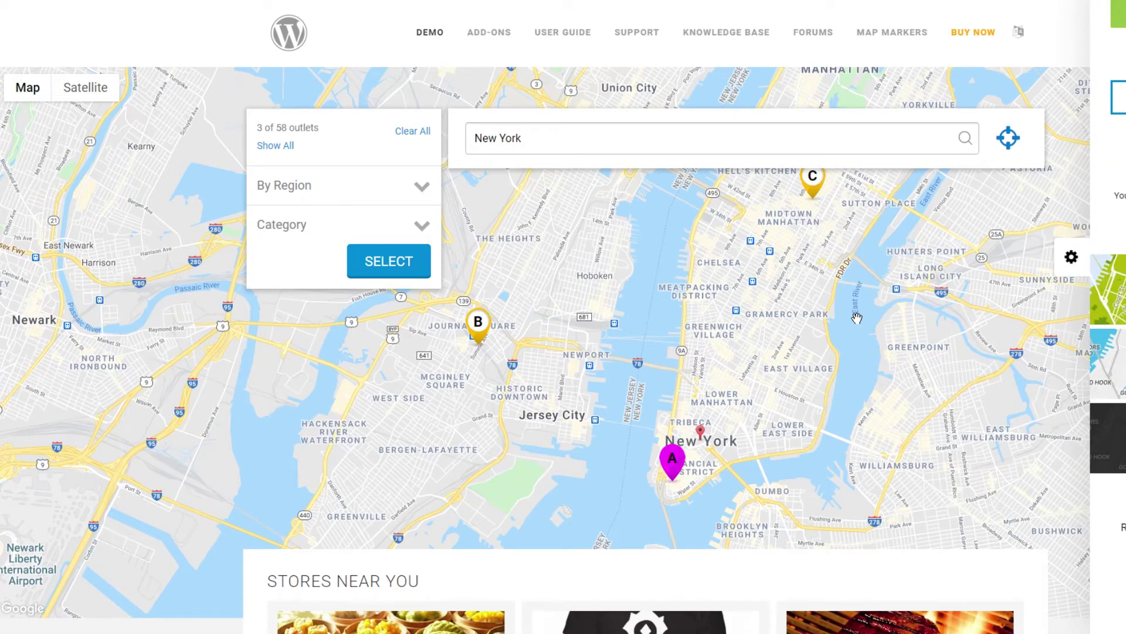
scroll(857, 317, "down", 5)
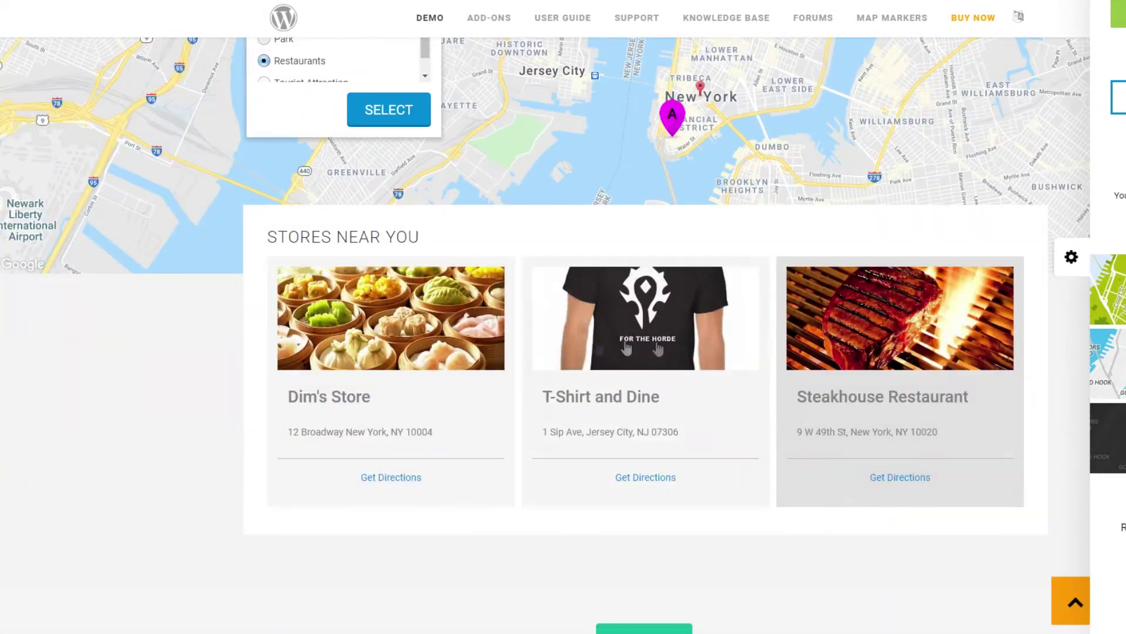
scroll(880, 375, "up", 5)
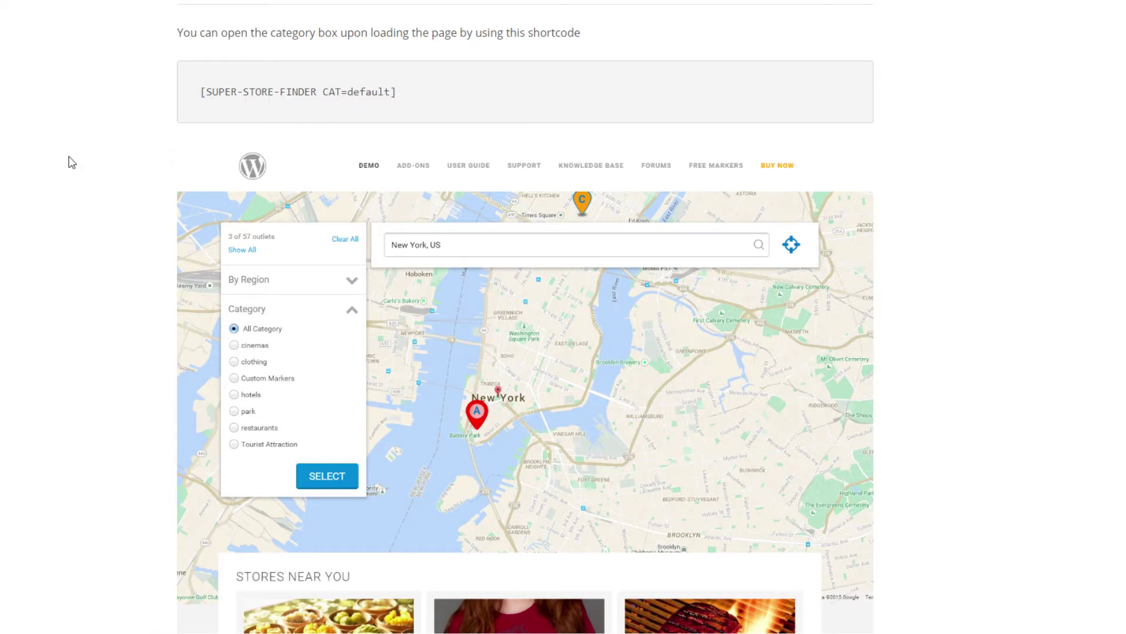
scroll(69, 156, "down", 5)
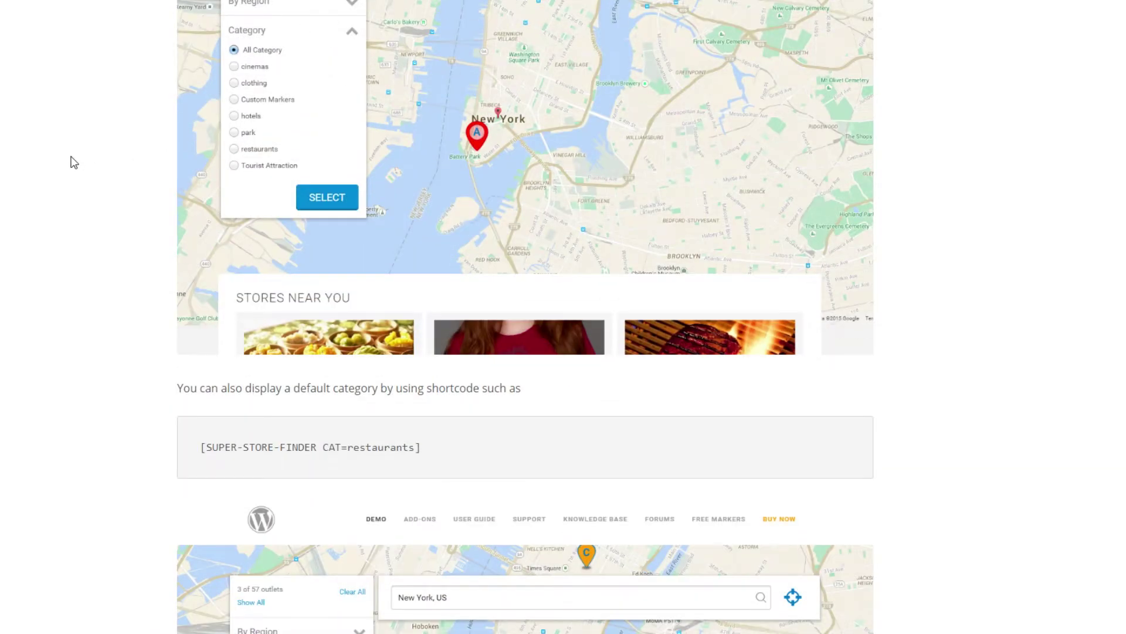
scroll(69, 156, "down", 5)
scroll(113, 171, "down", 1)
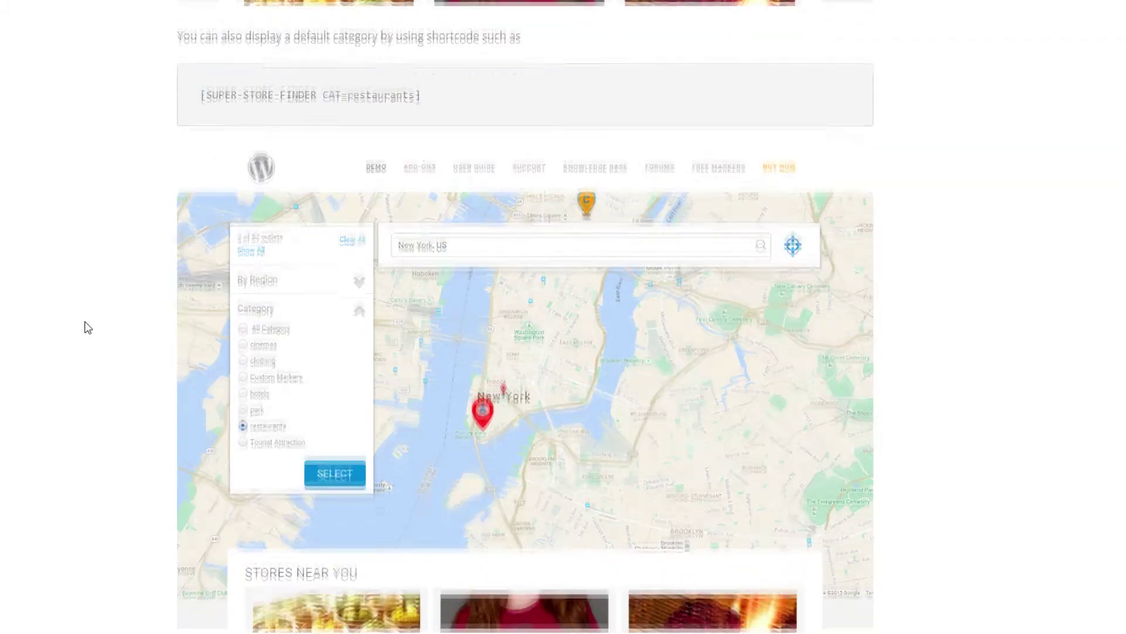
scroll(87, 326, "down", 4)
scroll(87, 323, "down", 2)
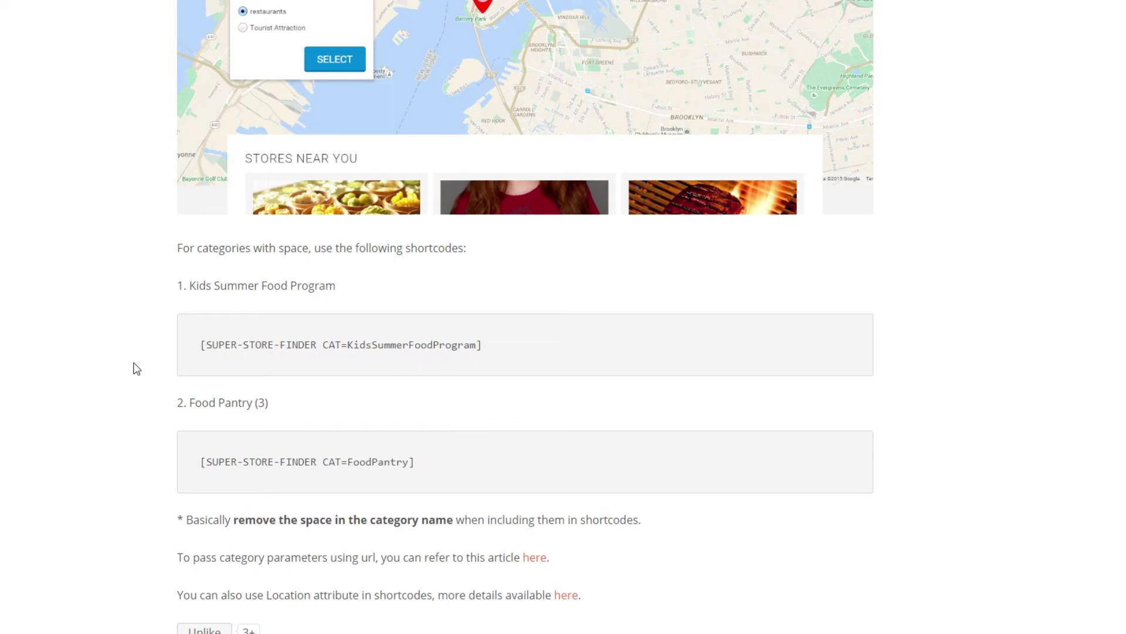
scroll(136, 367, "down", 3)
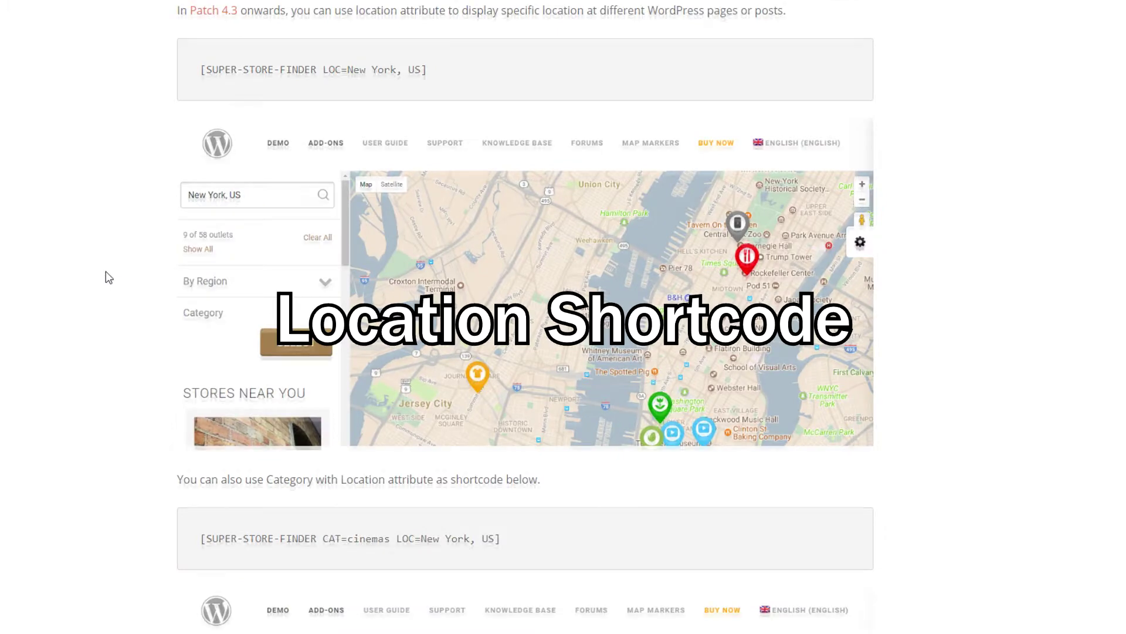
scroll(106, 272, "up", 1)
scroll(106, 271, "down", 1)
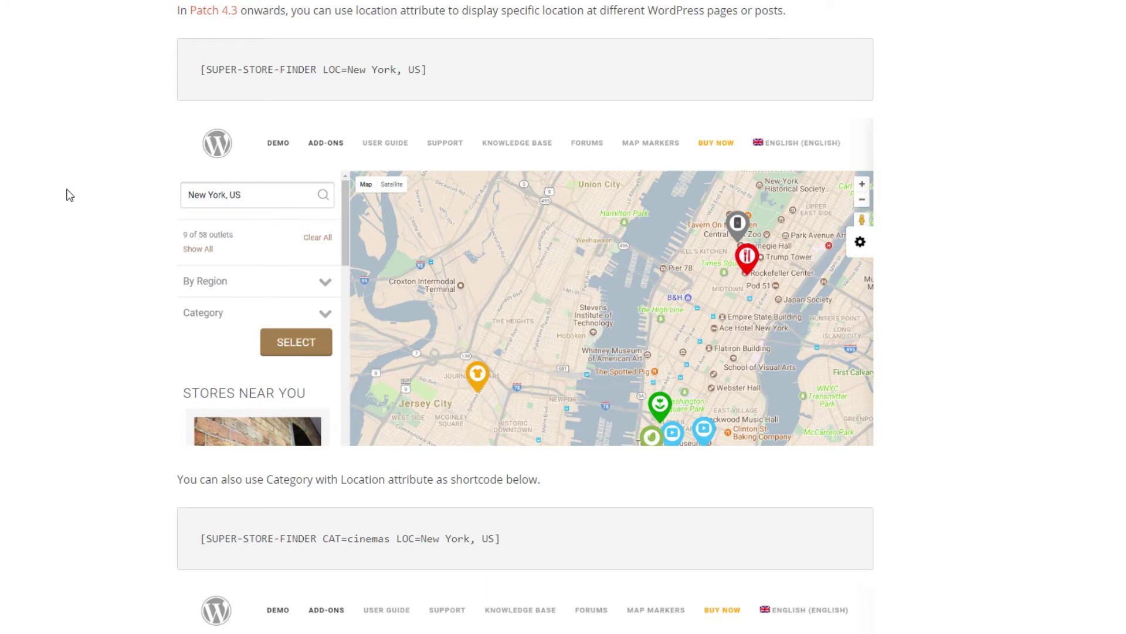
scroll(69, 195, "down", 3)
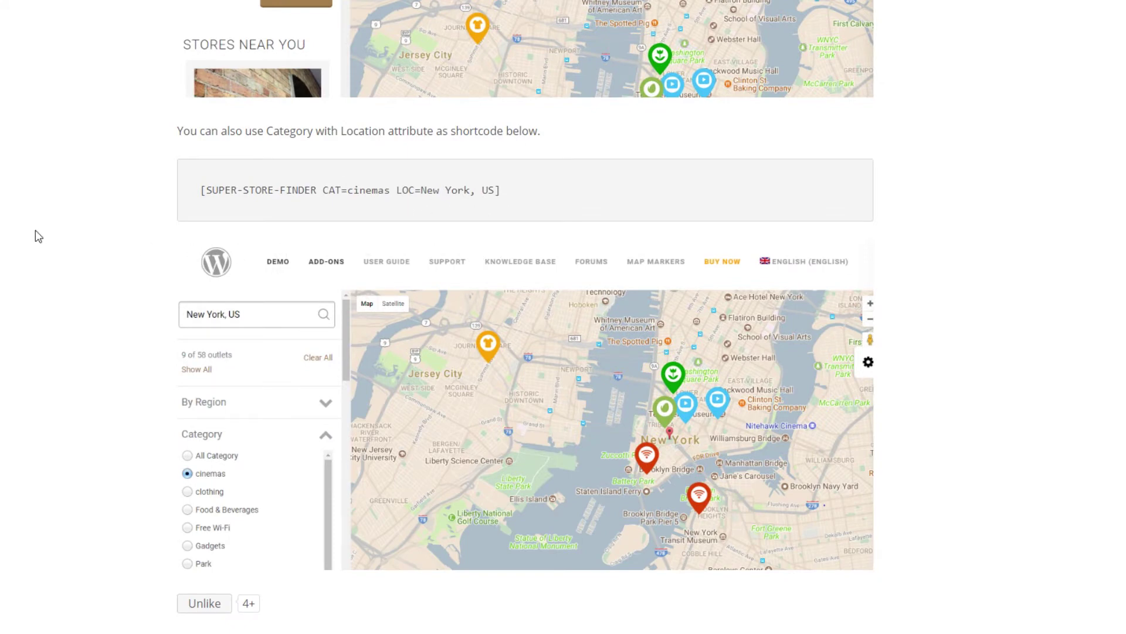
scroll(36, 232, "down", 4)
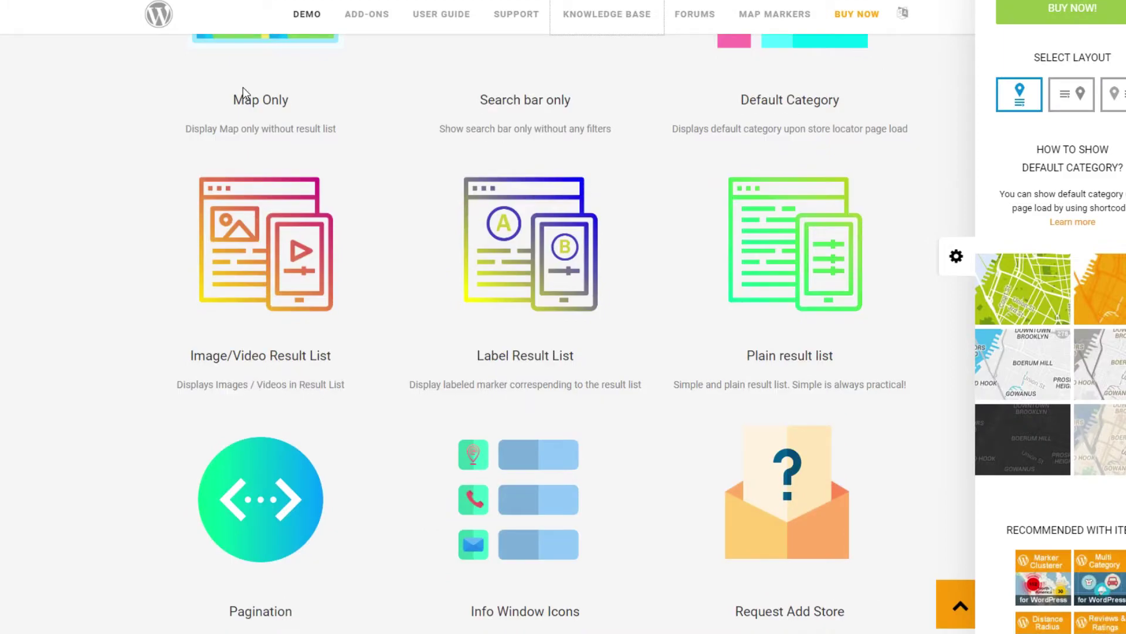
scroll(243, 87, "up", 2)
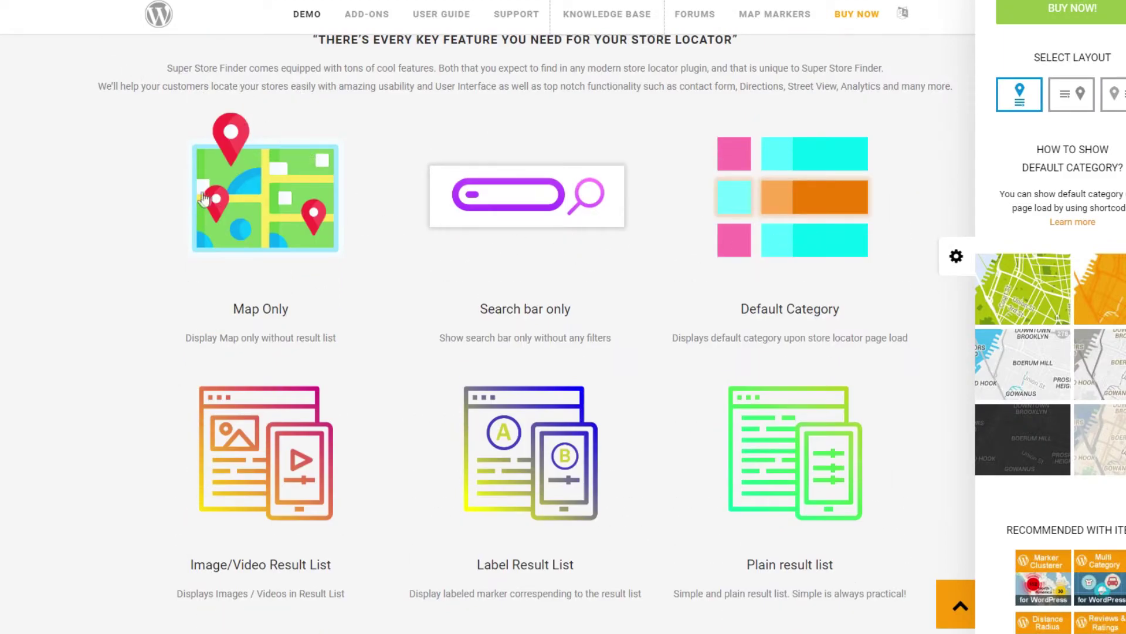
scroll(211, 194, "down", 5)
scroll(216, 193, "down", 3)
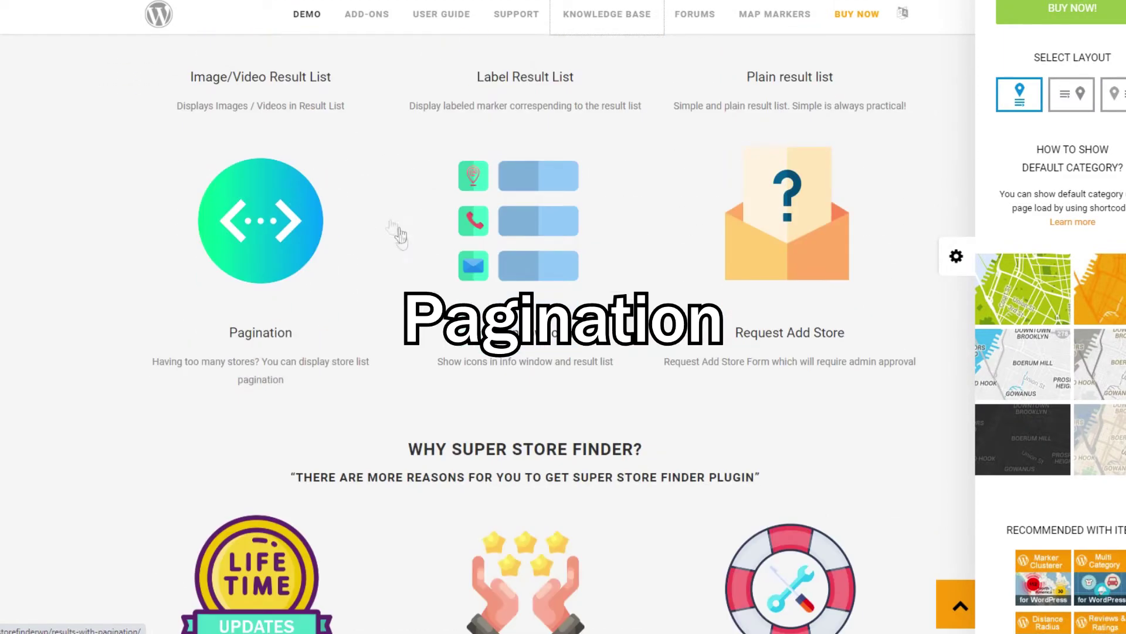
left_click(265, 229)
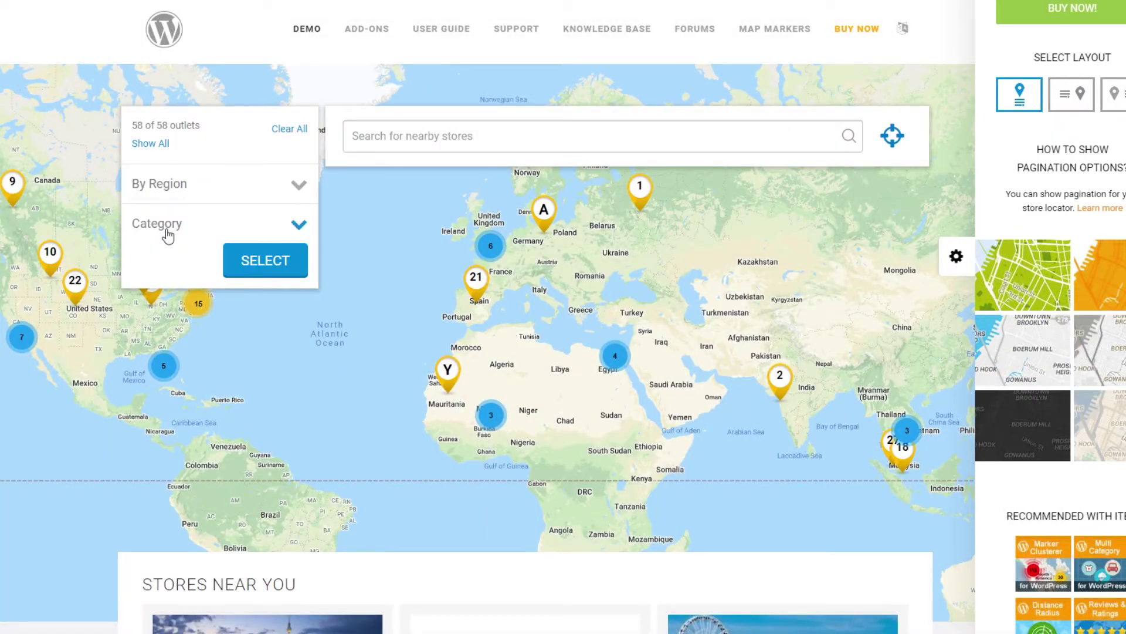
scroll(168, 234, "down", 10)
scroll(167, 235, "down", 4)
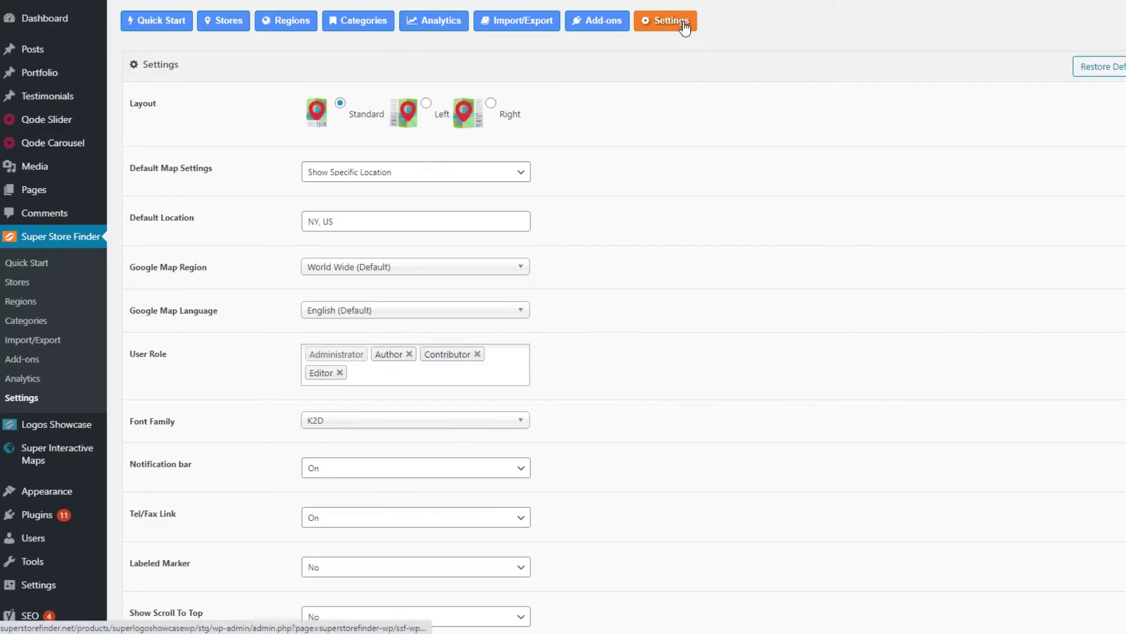
scroll(689, 262, "down", 10)
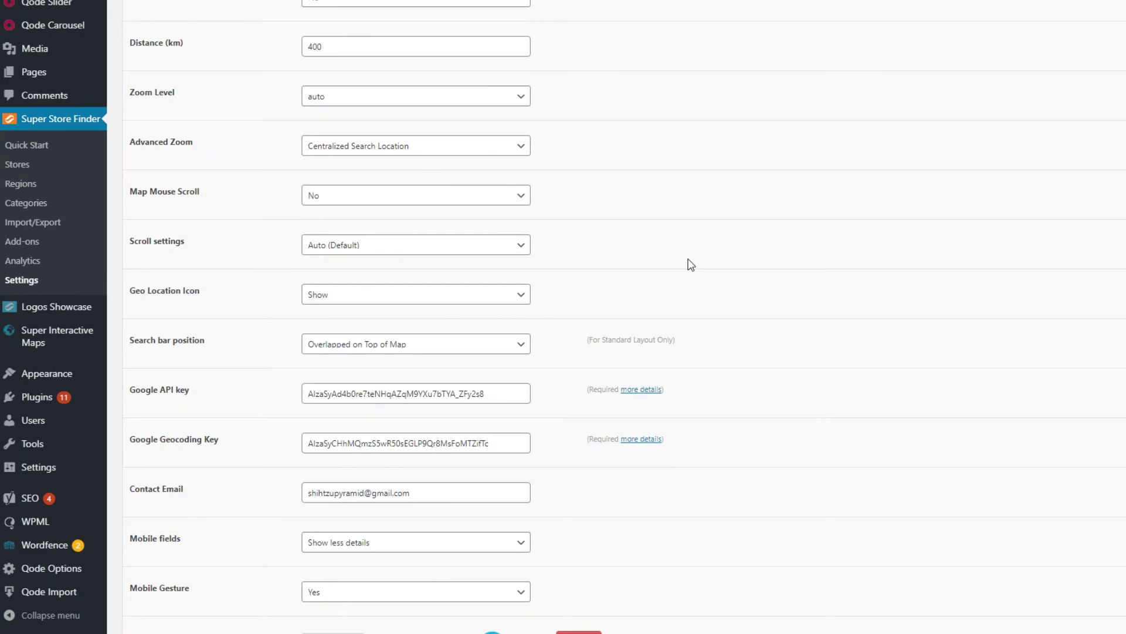
scroll(691, 264, "down", 9)
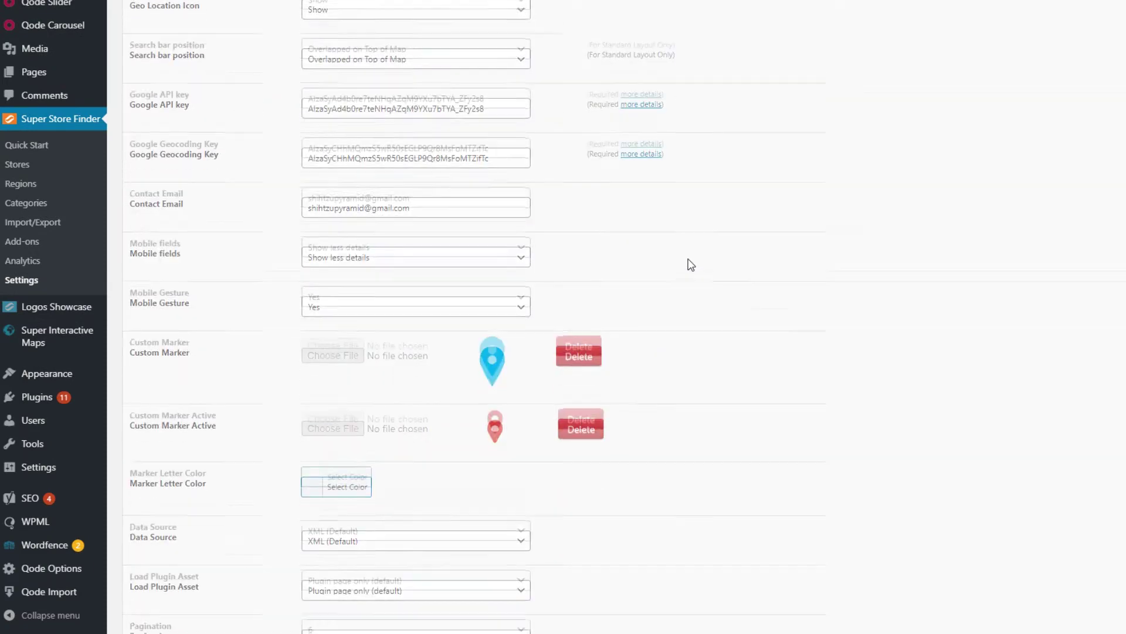
left_click(407, 376)
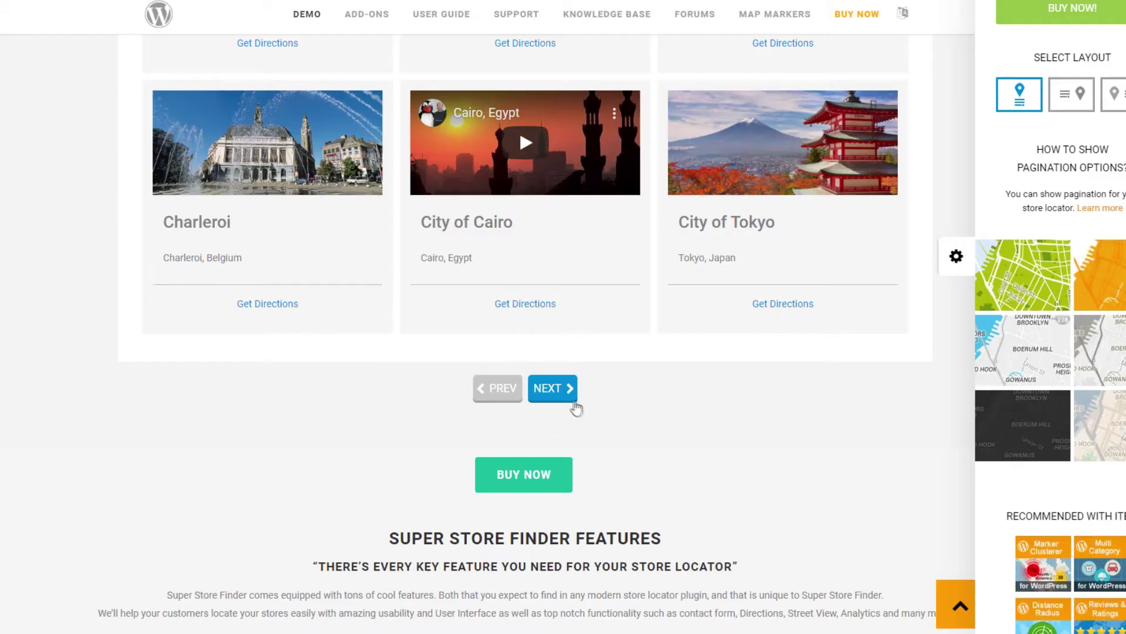
left_click(567, 397)
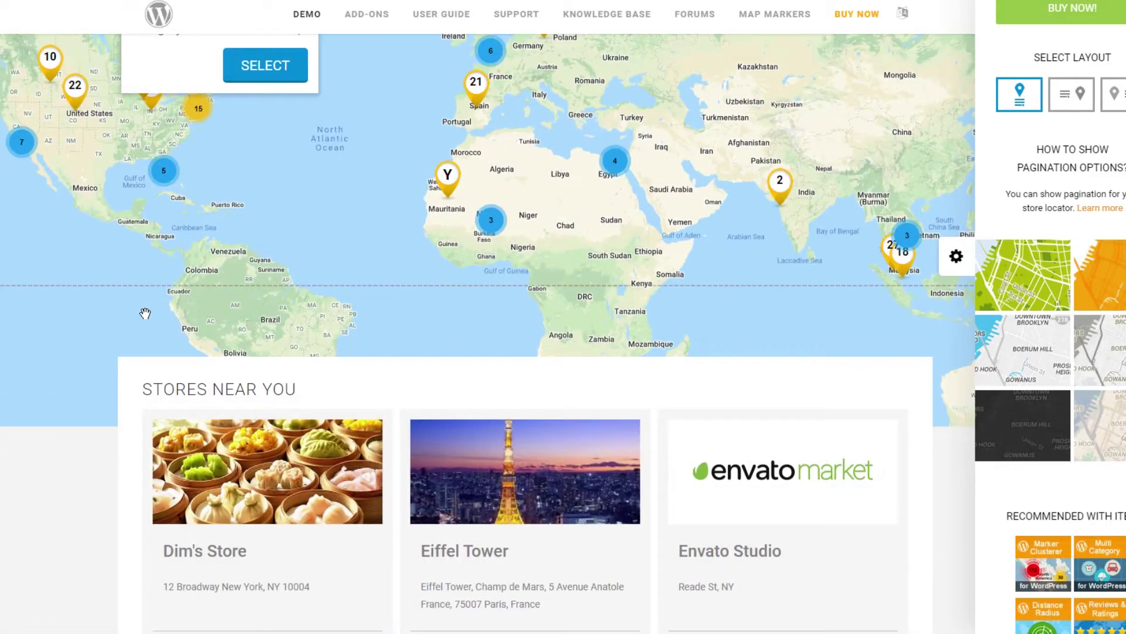
scroll(141, 311, "down", 12)
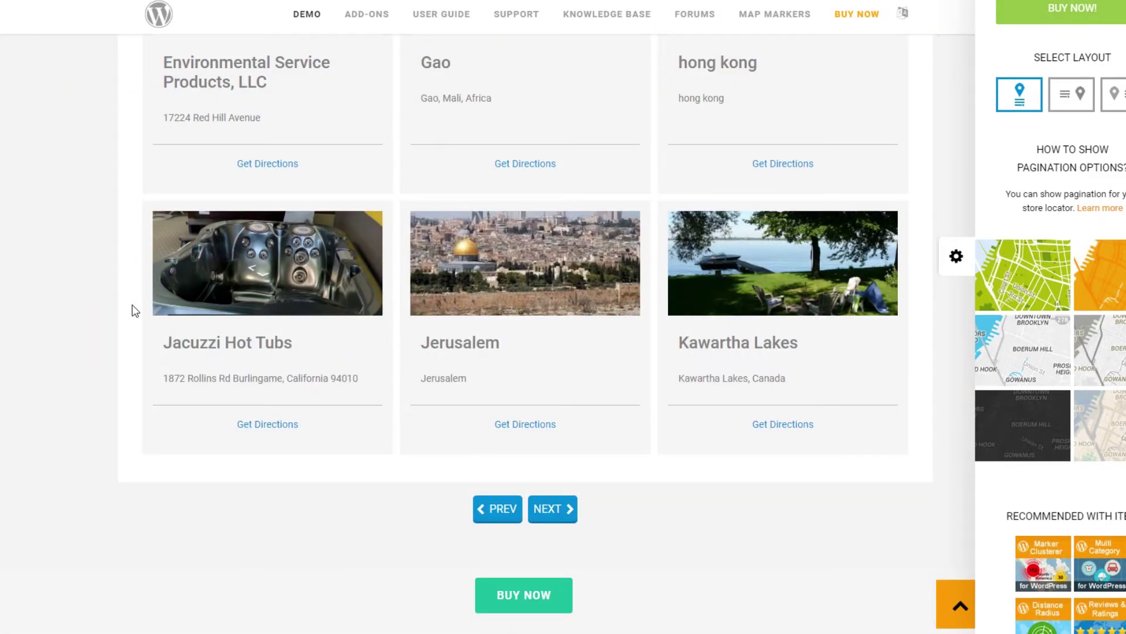
scroll(141, 311, "up", 7)
left_click(425, 247)
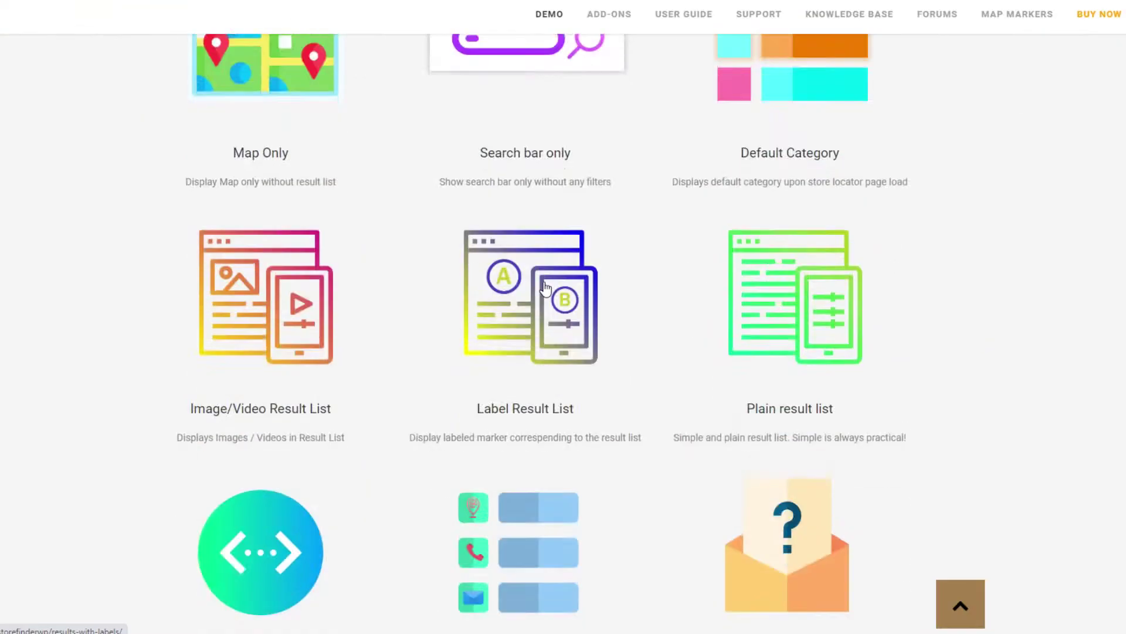
Preview Envato Studio, The Gardens and T-Shirt and Dine details in the Info Window Icons demo.
scroll(538, 236, "down", 4)
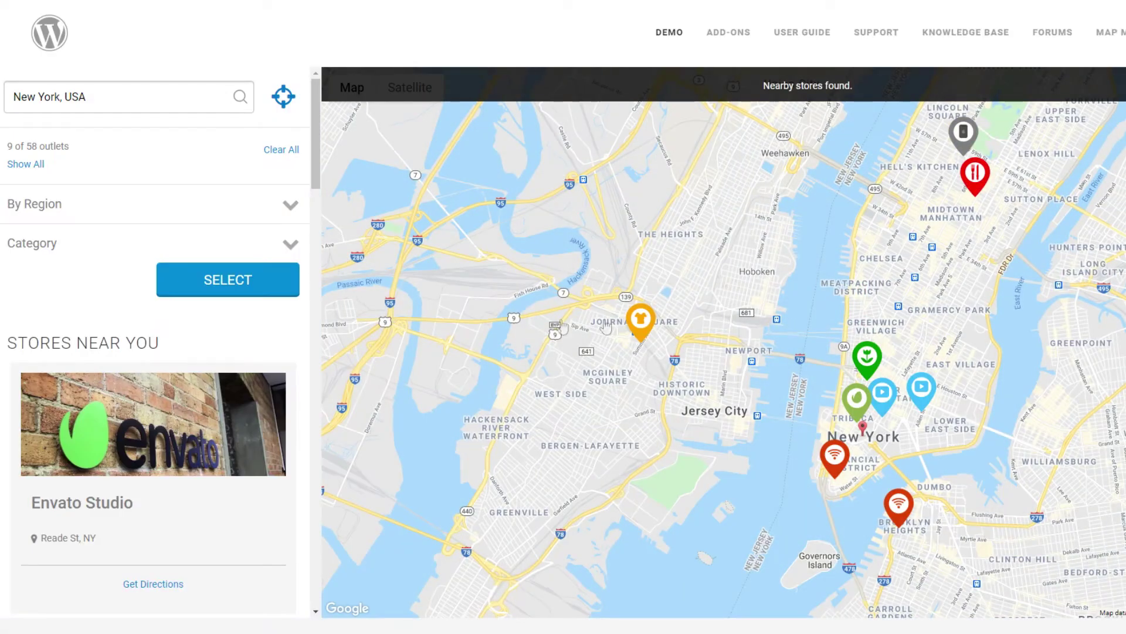
scroll(146, 285, "down", 5)
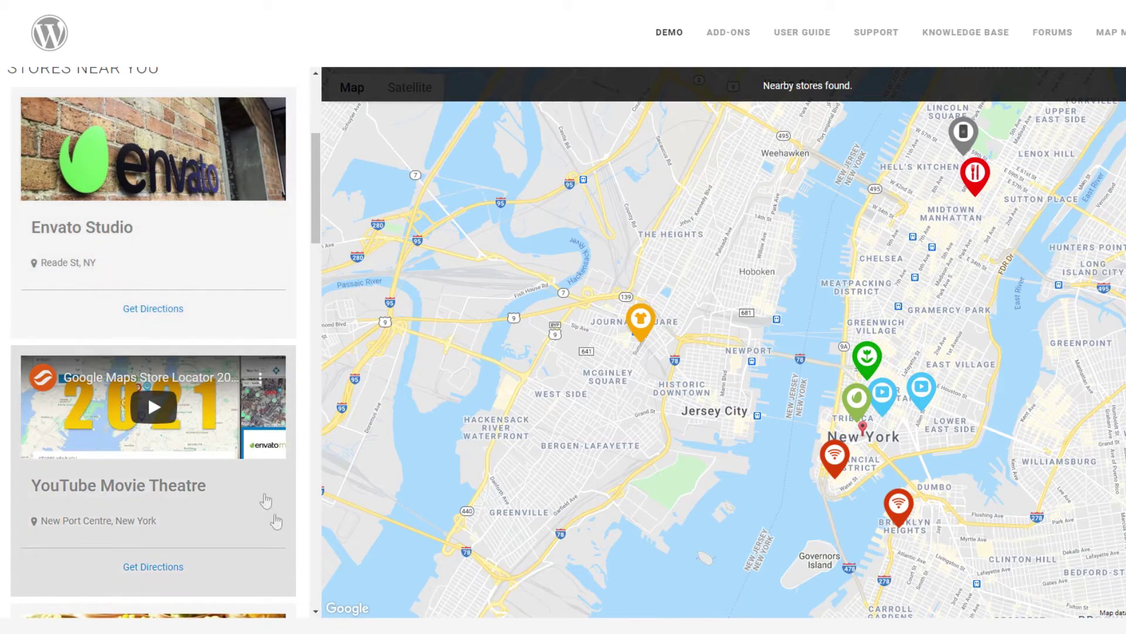
left_click(215, 245)
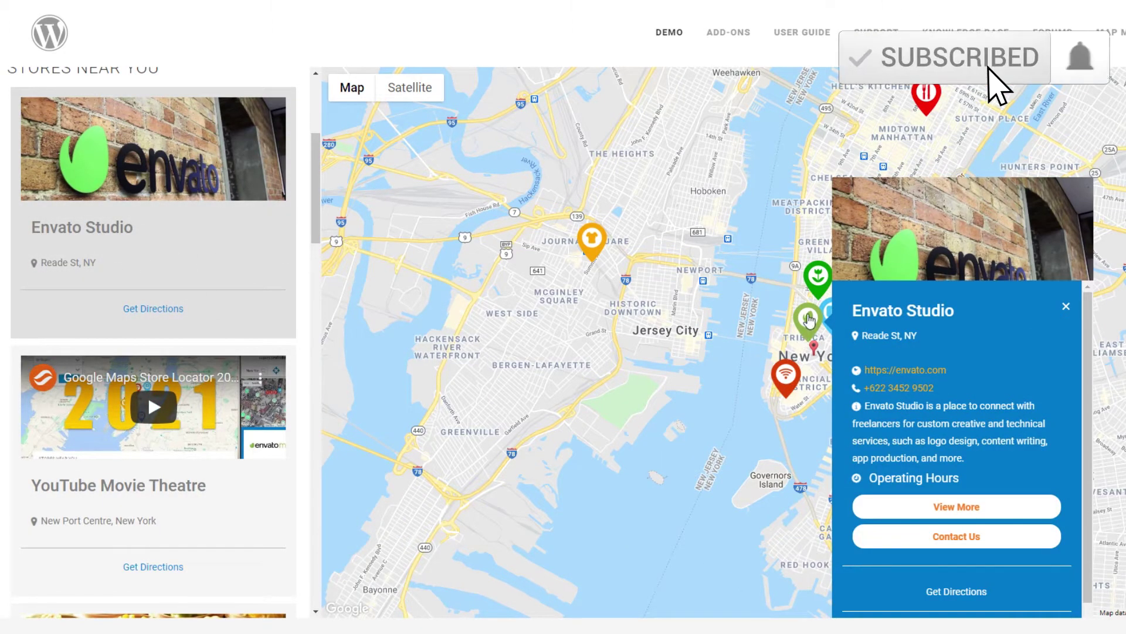
left_click(818, 276)
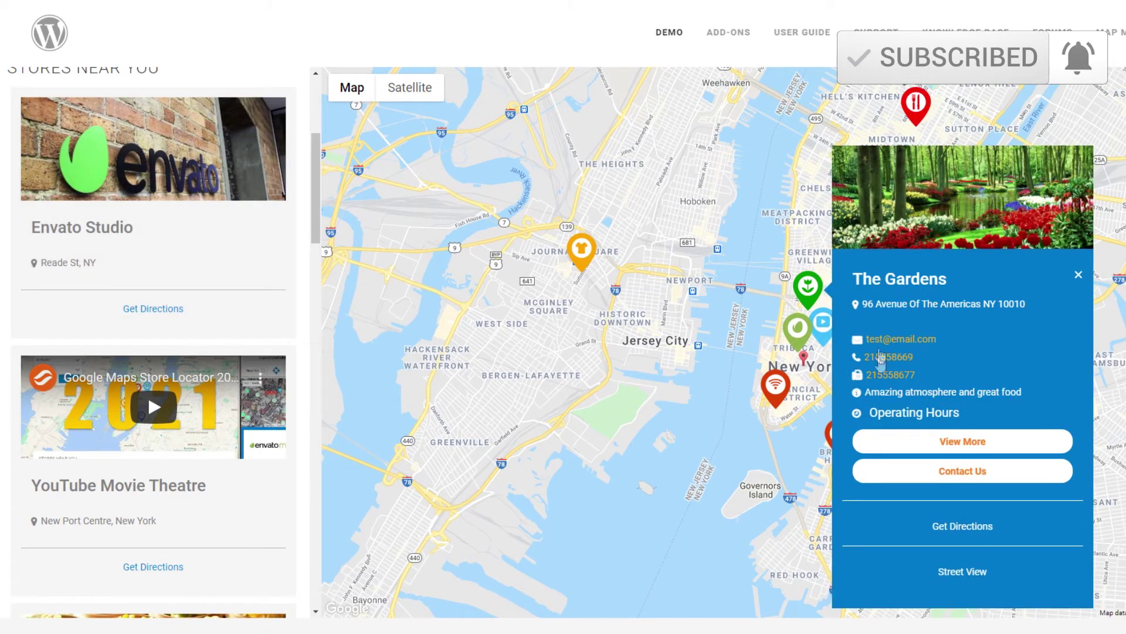
left_click(581, 251)
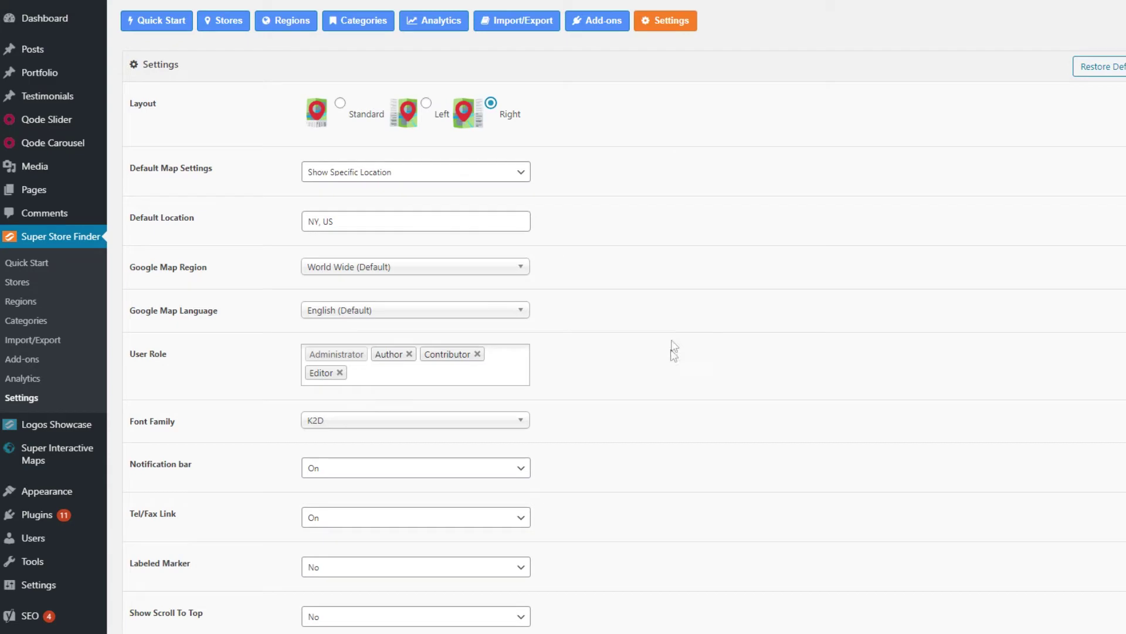
Set Store info icons to Yes in Super Store Finder Settings.
scroll(669, 351, "down", 10)
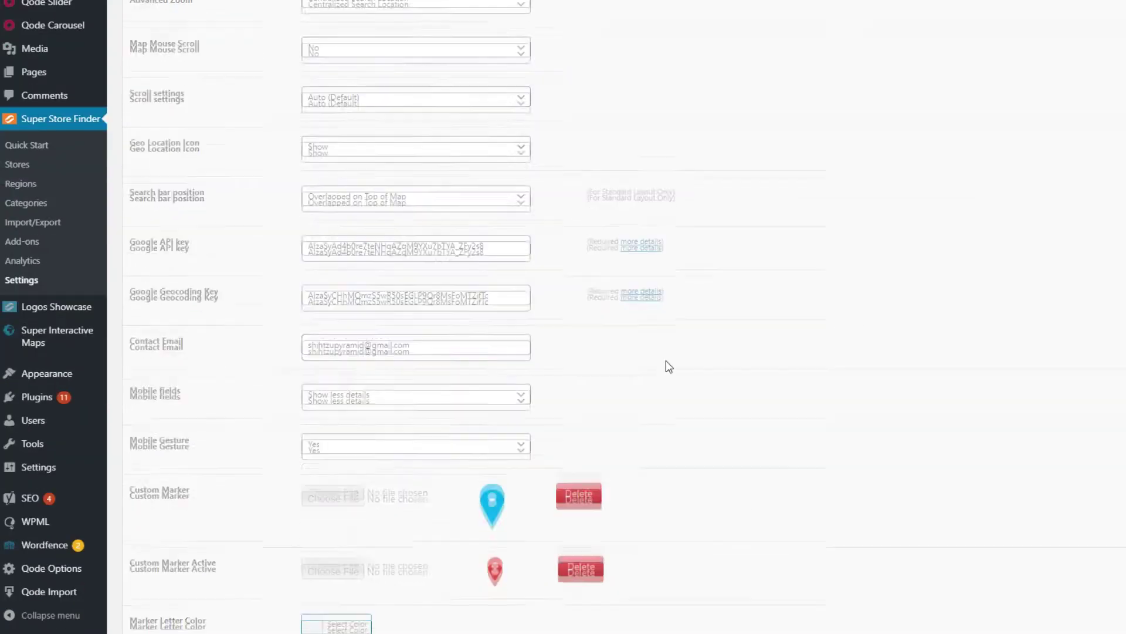
scroll(668, 366, "down", 7)
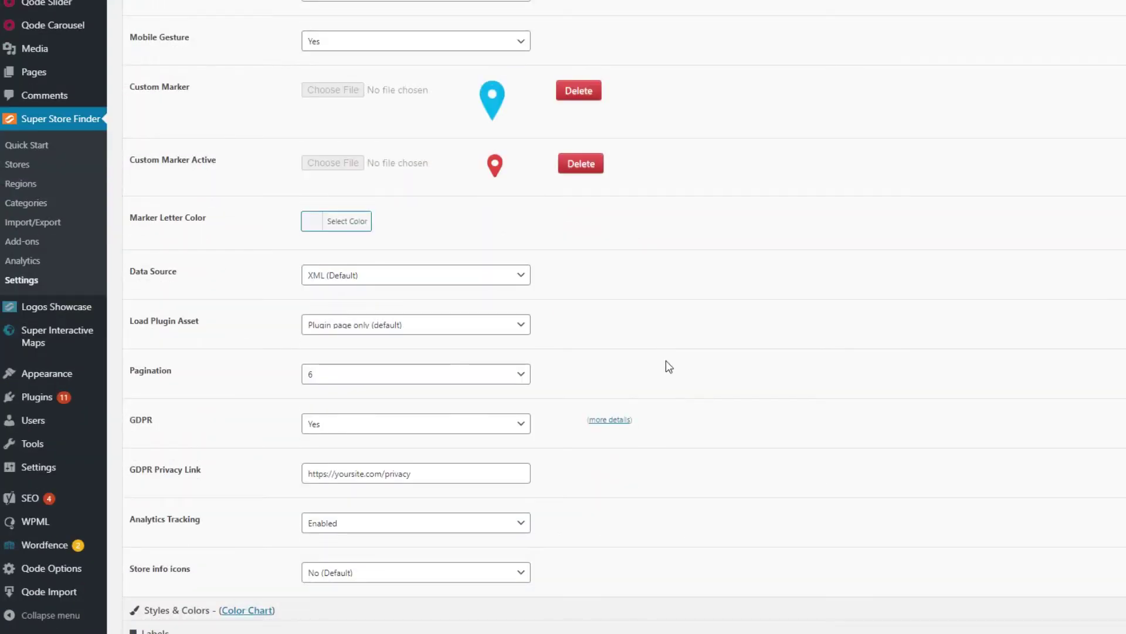
left_click(520, 573)
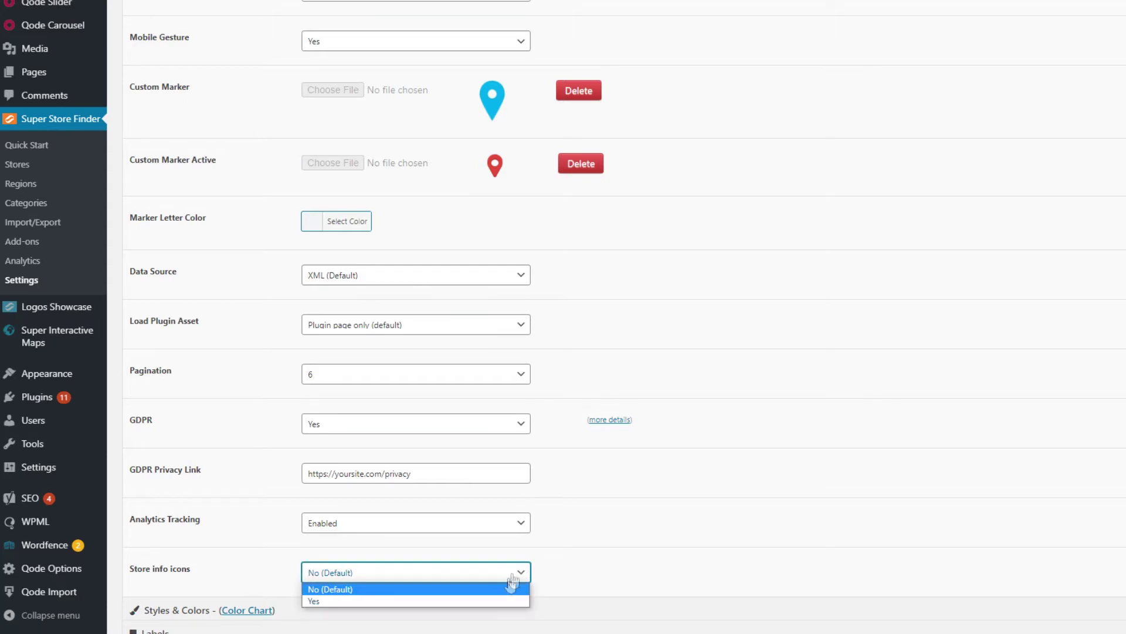
left_click(484, 601)
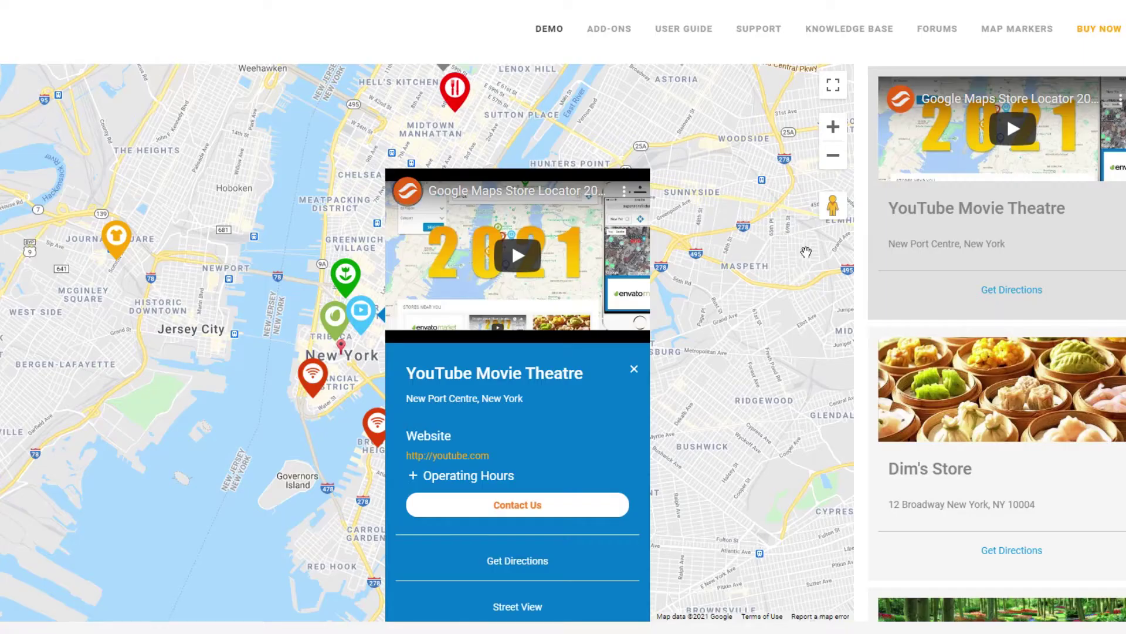
scroll(802, 248, "down", 10)
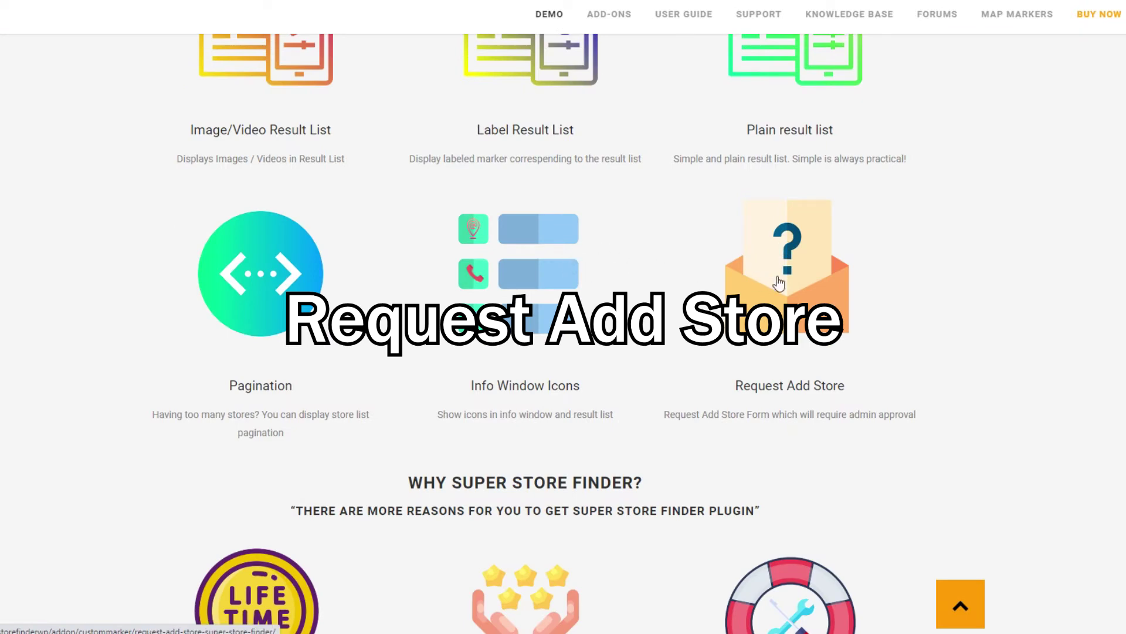
In the Request Add Store demo, drag the marker near Hackettstown and submit the empty form.
left_click(779, 283)
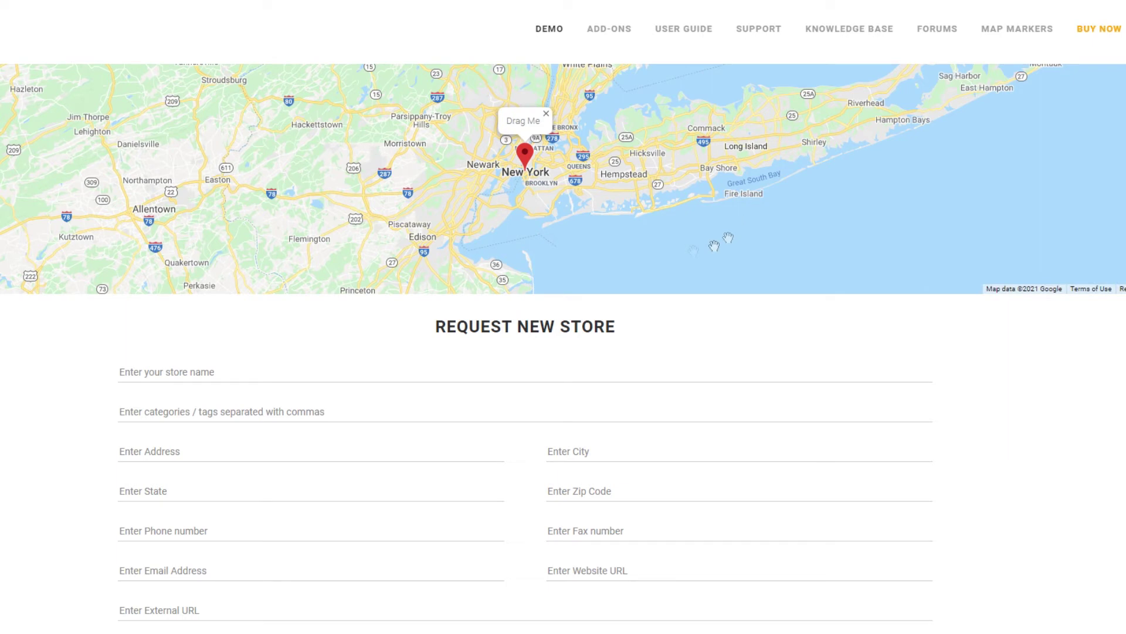
mouse_move(526, 163)
left_mouse_down()
mouse_move(653, 243)
mouse_move(484, 170)
mouse_move(390, 148)
mouse_move(348, 152)
left_mouse_up()
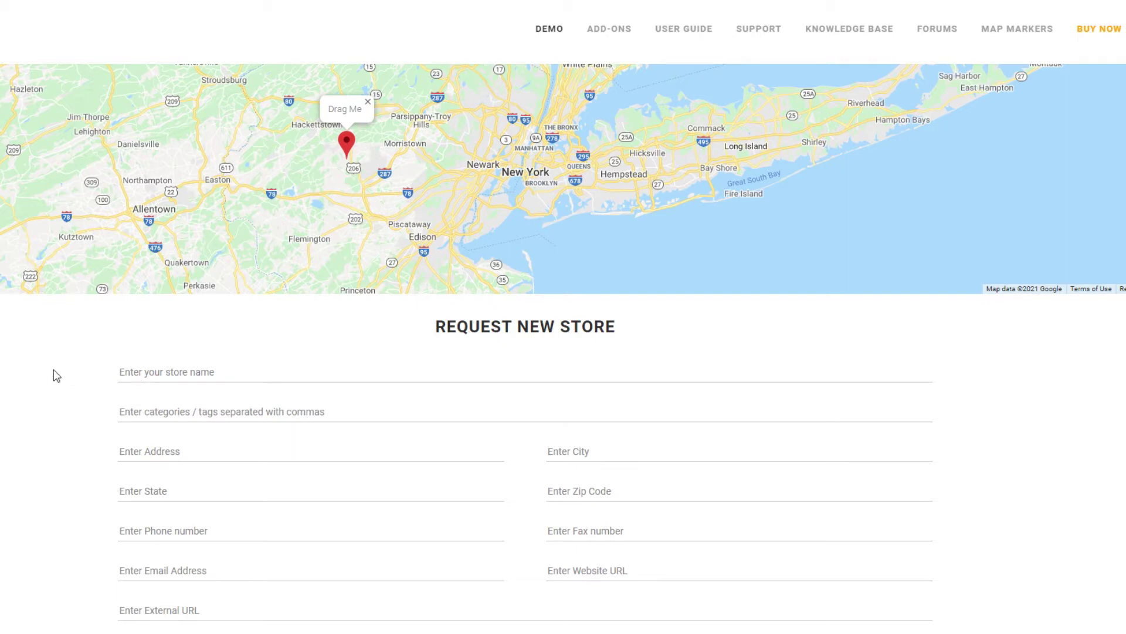
scroll(54, 372, "down", 6)
scroll(58, 368, "down", 8)
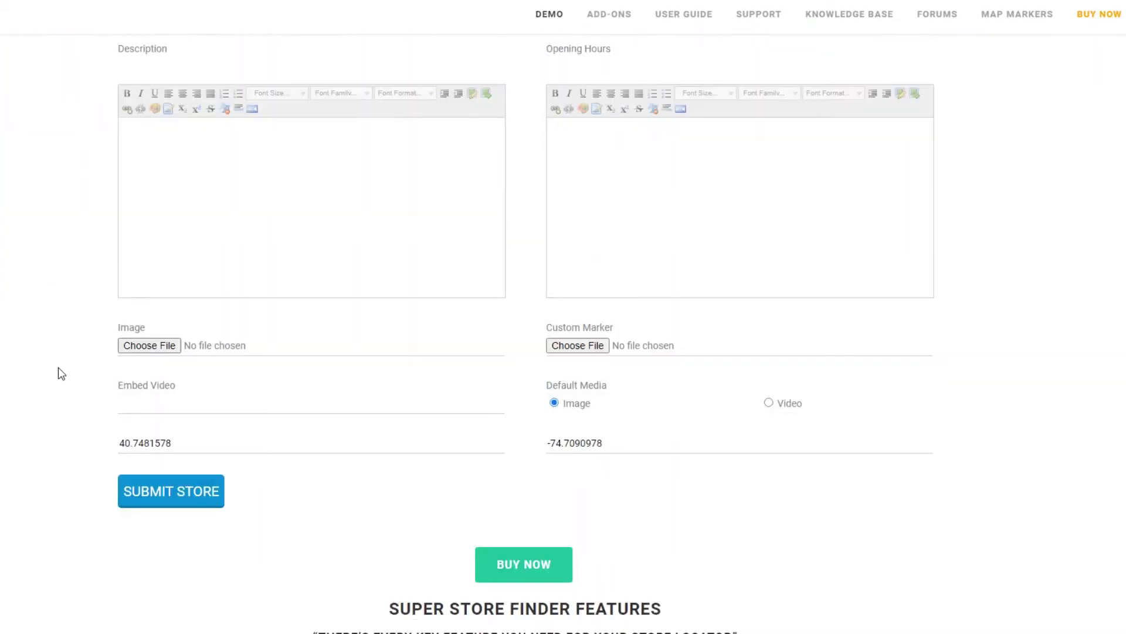
left_click(172, 294)
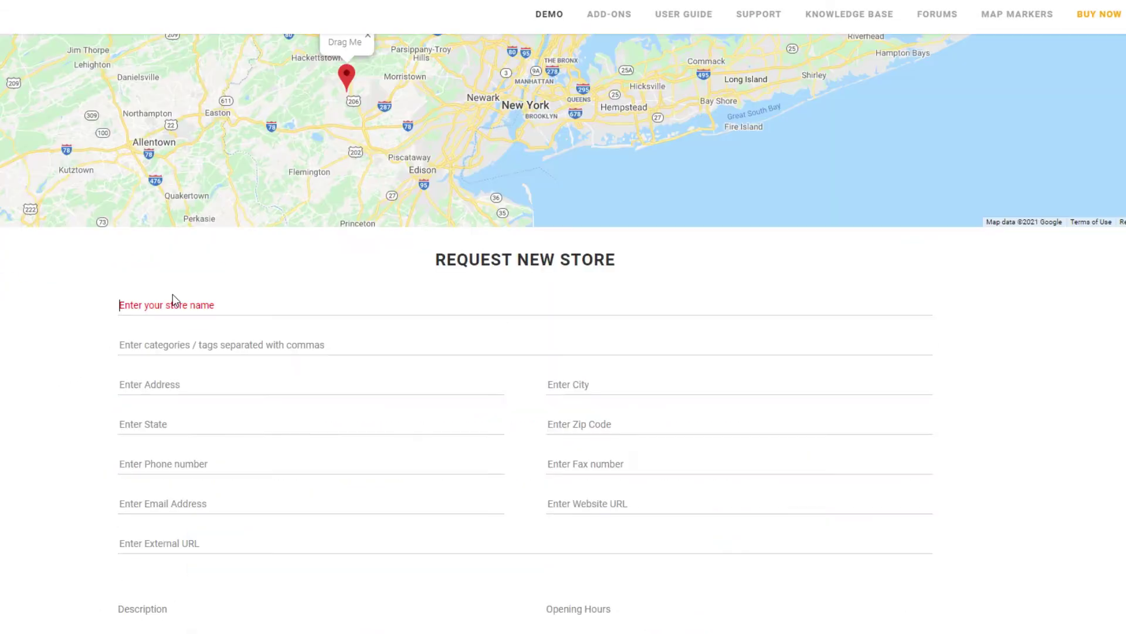
left_click_drag(346, 91, 400, 120)
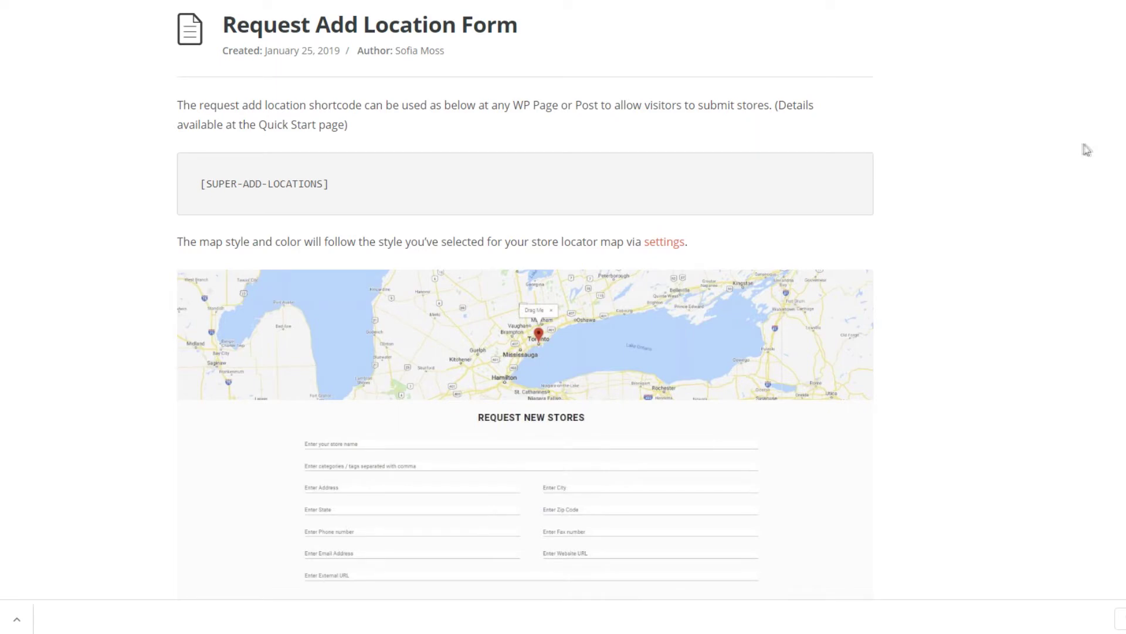
Highlight the [SUPER-ADD-LOCATIONS] shortcode and read through the knowledge base article.
left_click_drag(364, 188, 198, 195)
left_click(399, 197)
scroll(878, 235, "down", 10)
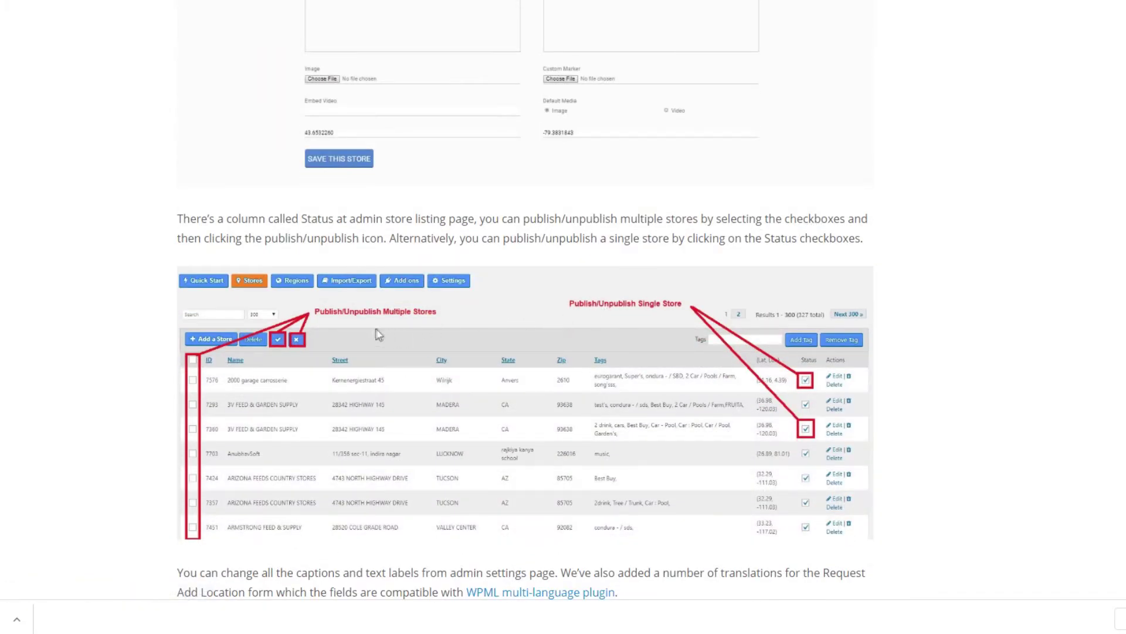
scroll(851, 220, "down", 4)
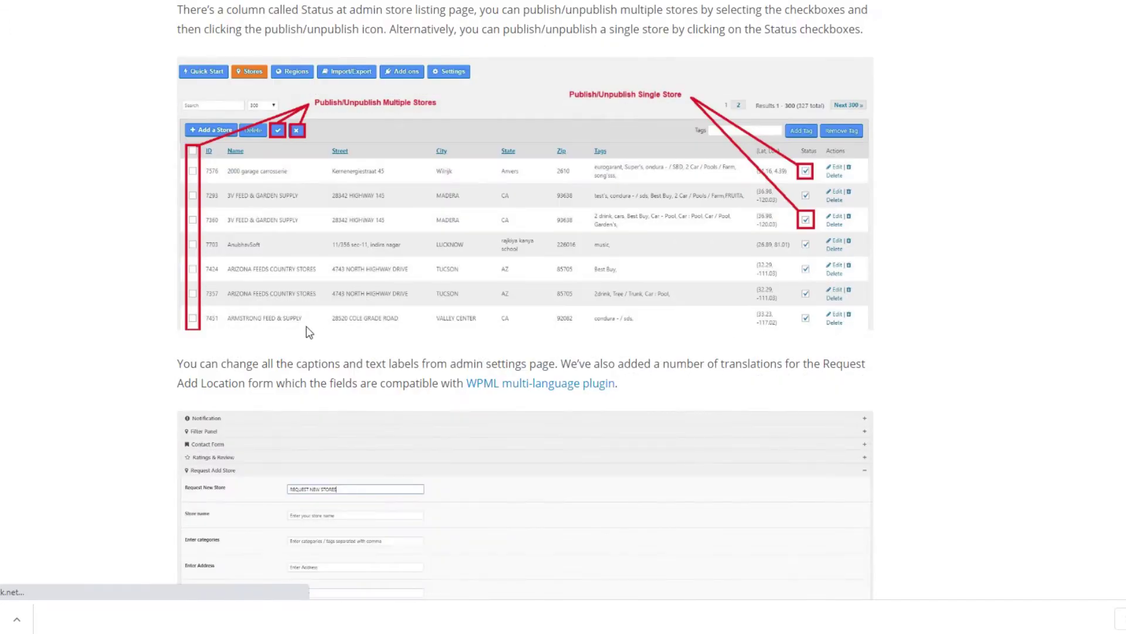
scroll(886, 365, "down", 2)
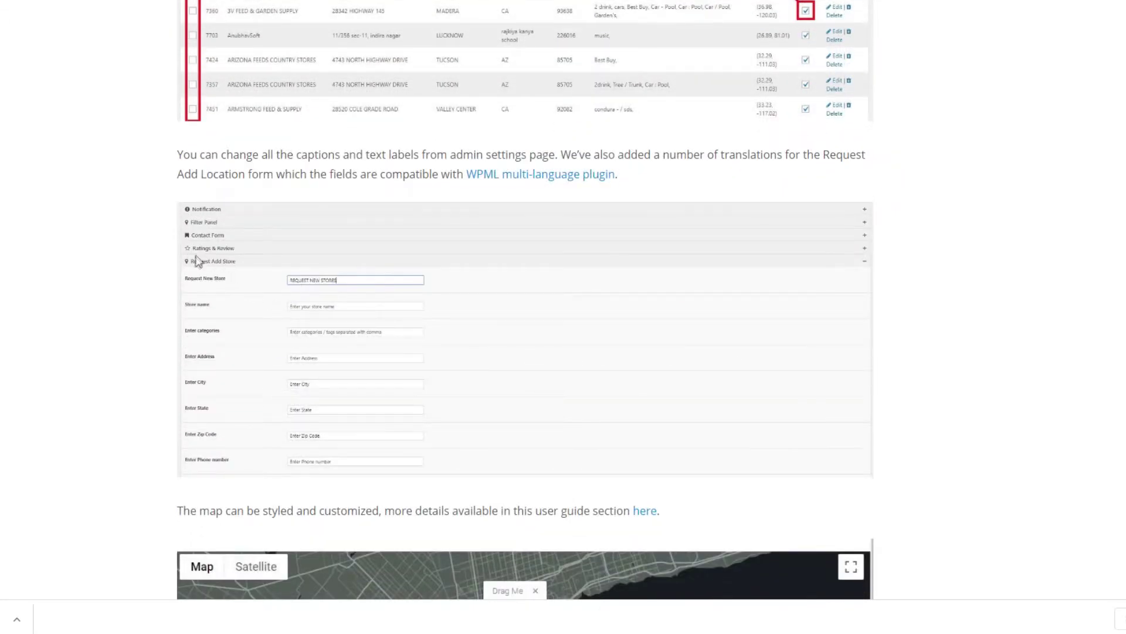
scroll(113, 315, "down", 3)
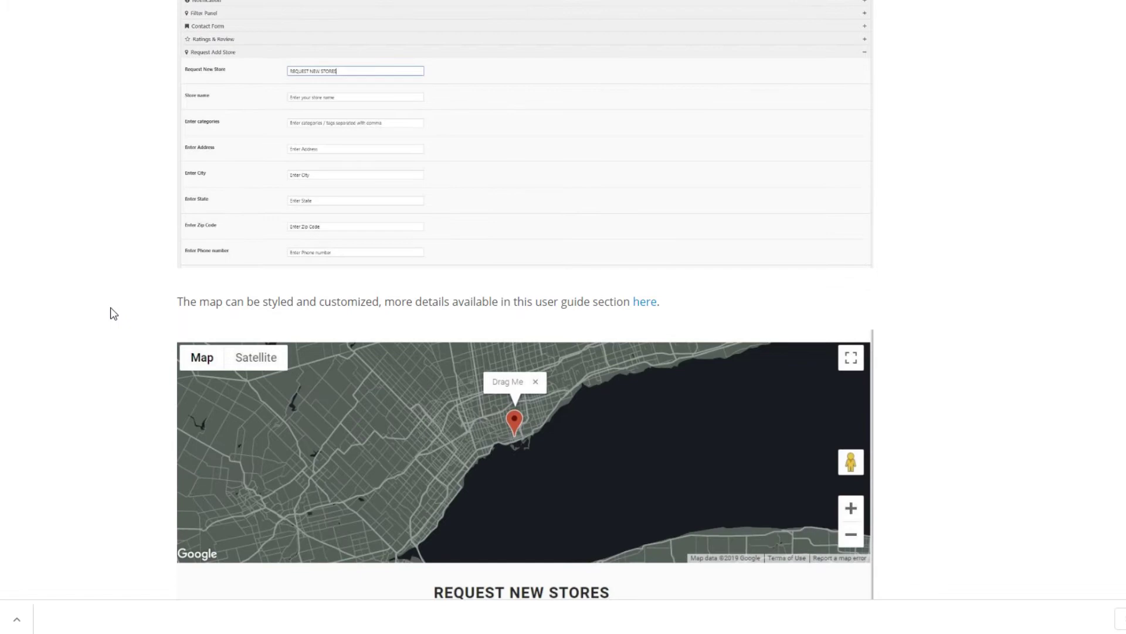
scroll(112, 306, "down", 5)
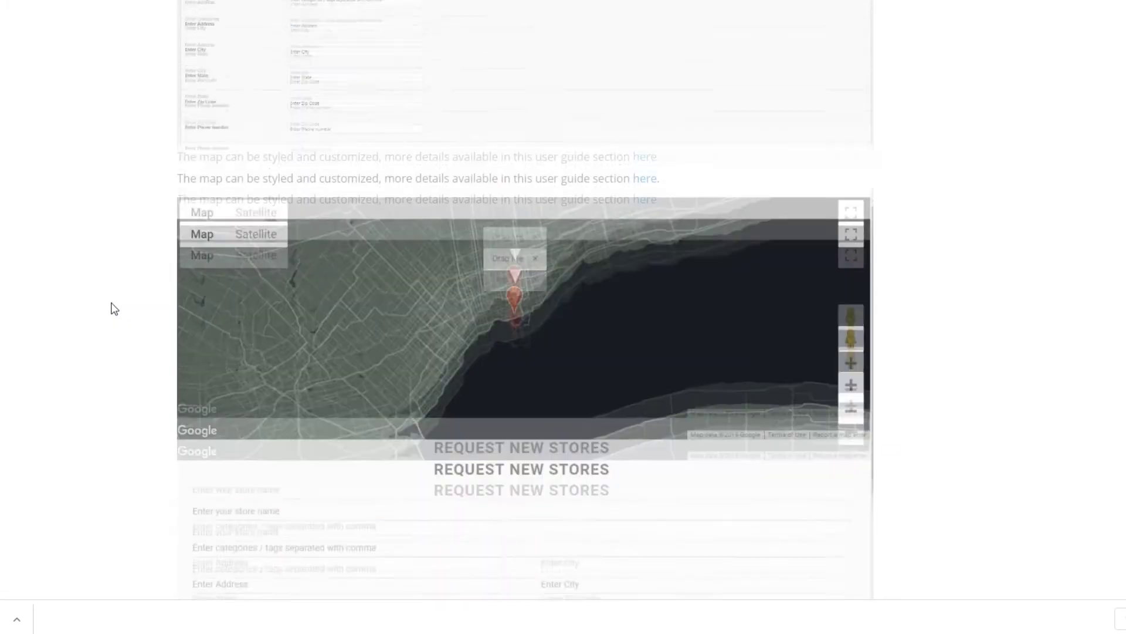
scroll(110, 308, "down", 4)
scroll(111, 313, "down", 1)
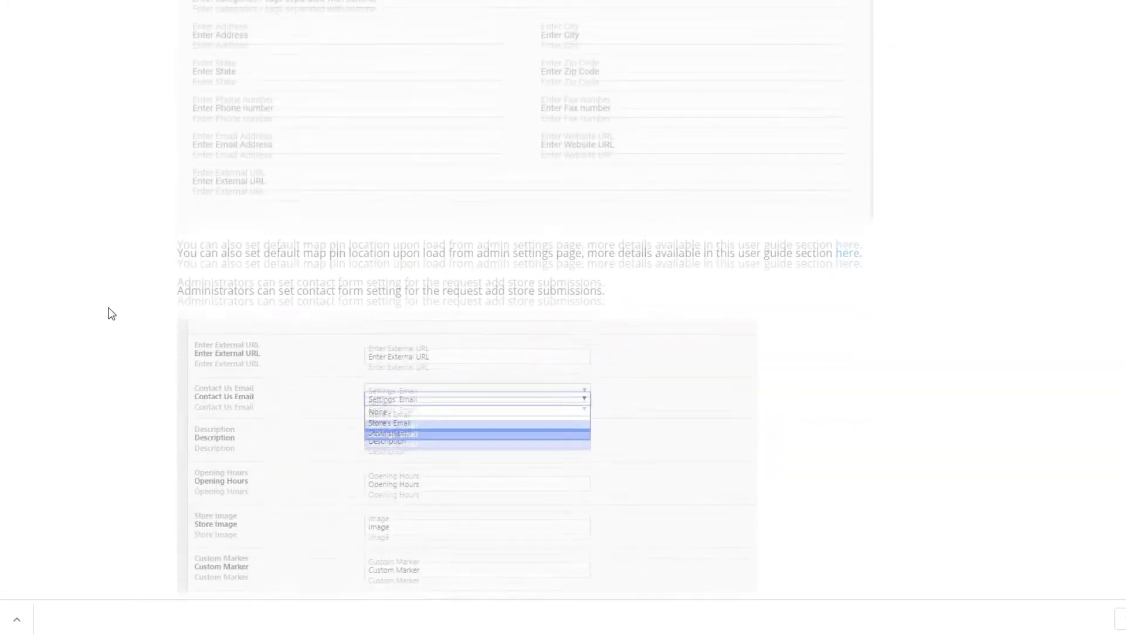
scroll(111, 311, "down", 4)
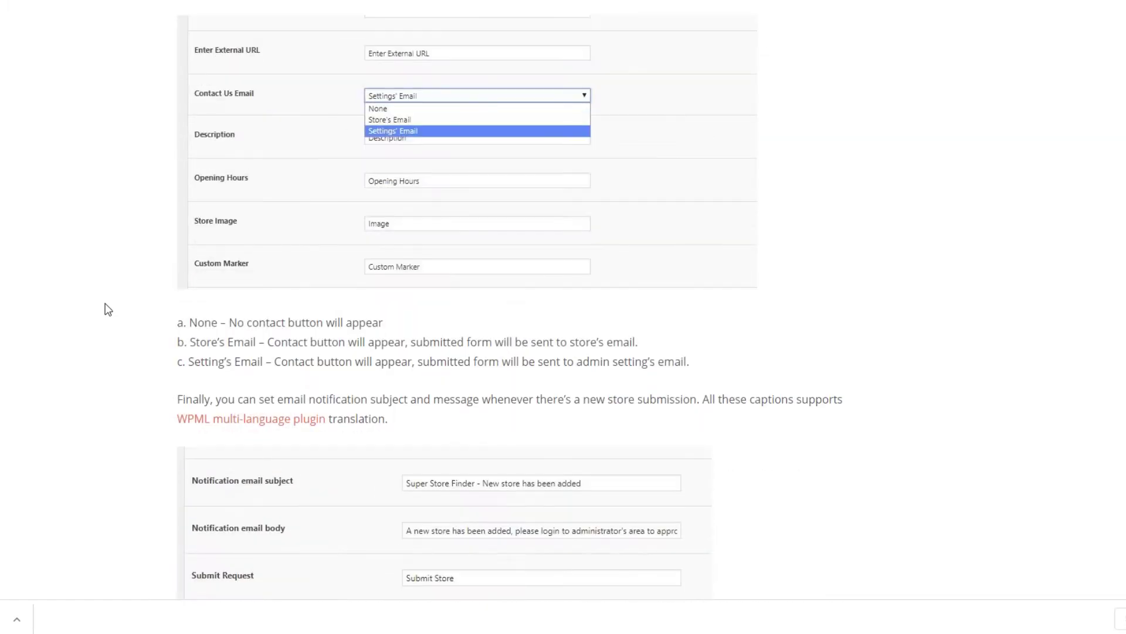
scroll(108, 307, "down", 5)
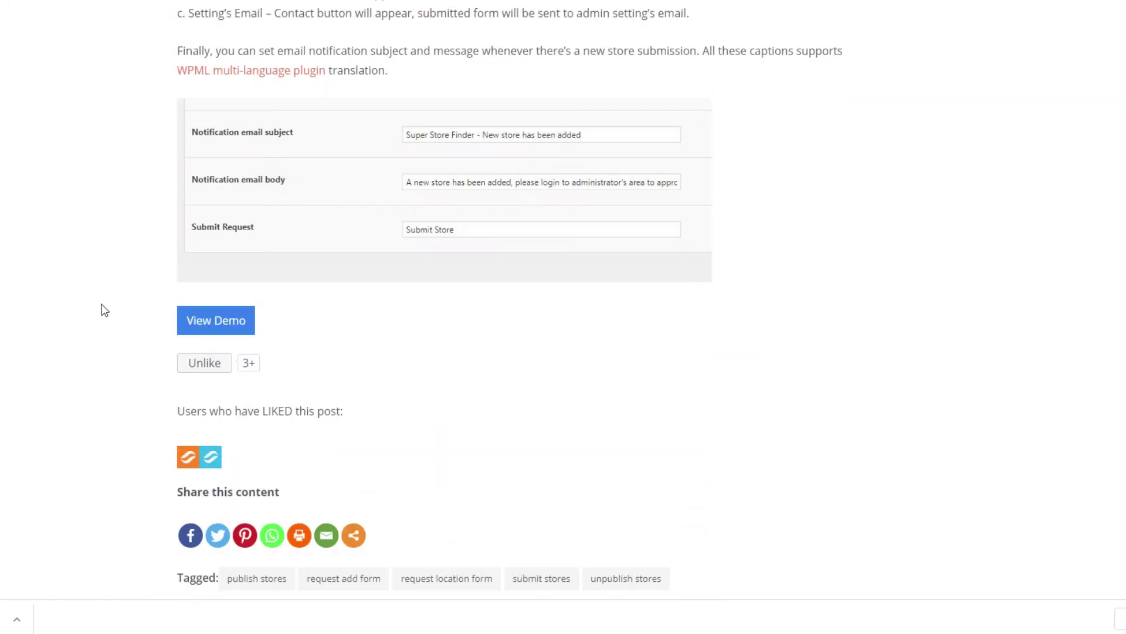
scroll(105, 310, "up", 2)
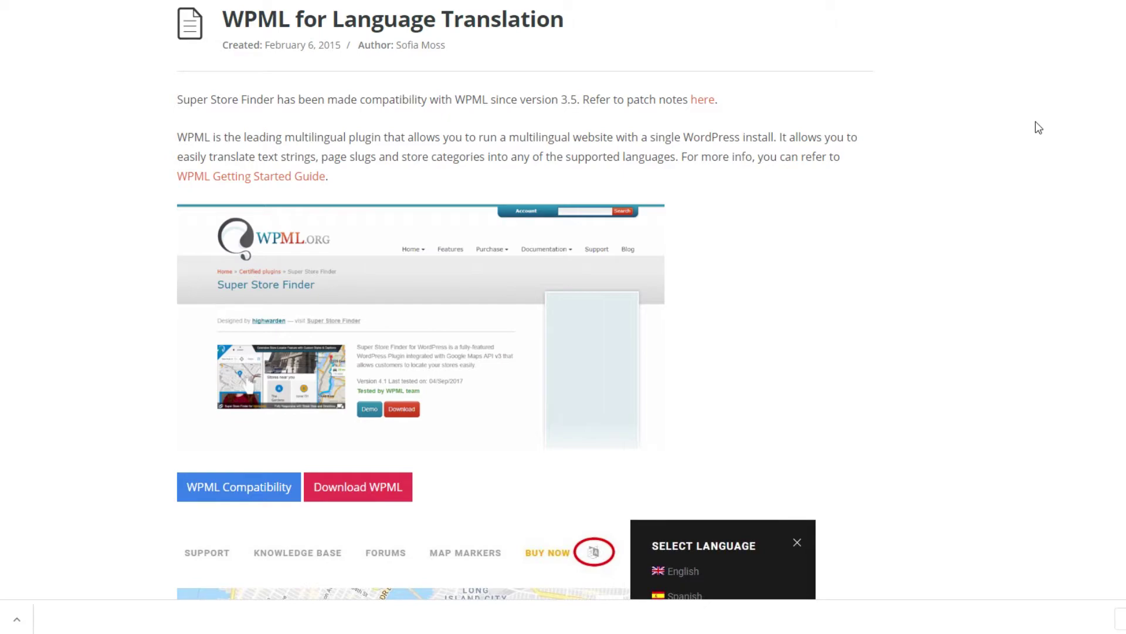
Scroll through the WPML for Language Translation article's language selection example.
scroll(1035, 122, "down", 10)
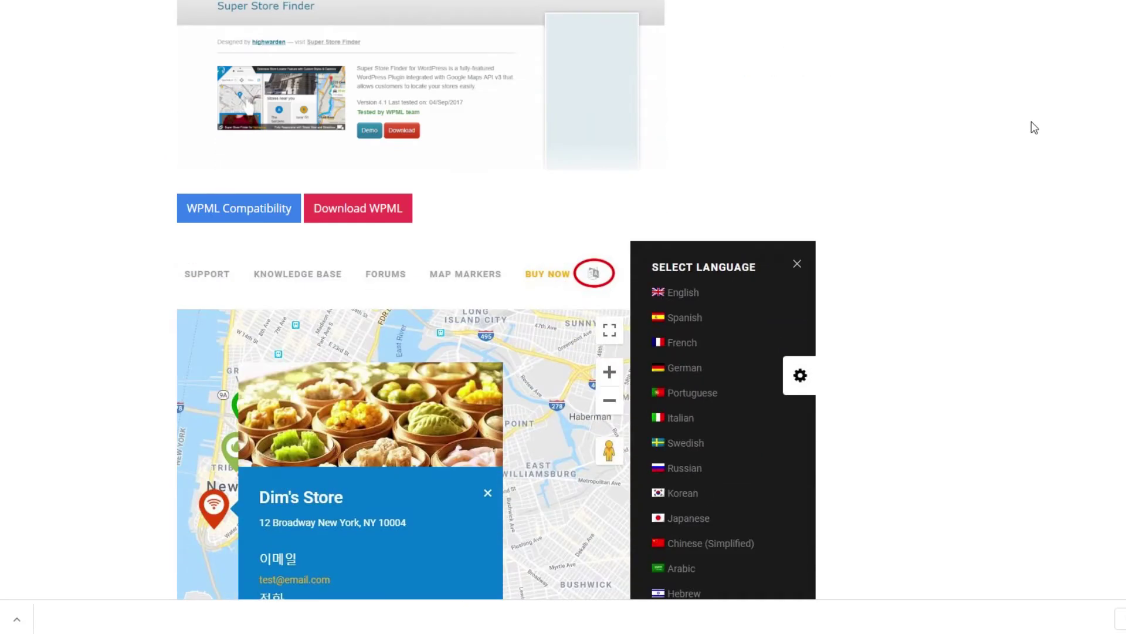
scroll(1030, 129, "down", 6)
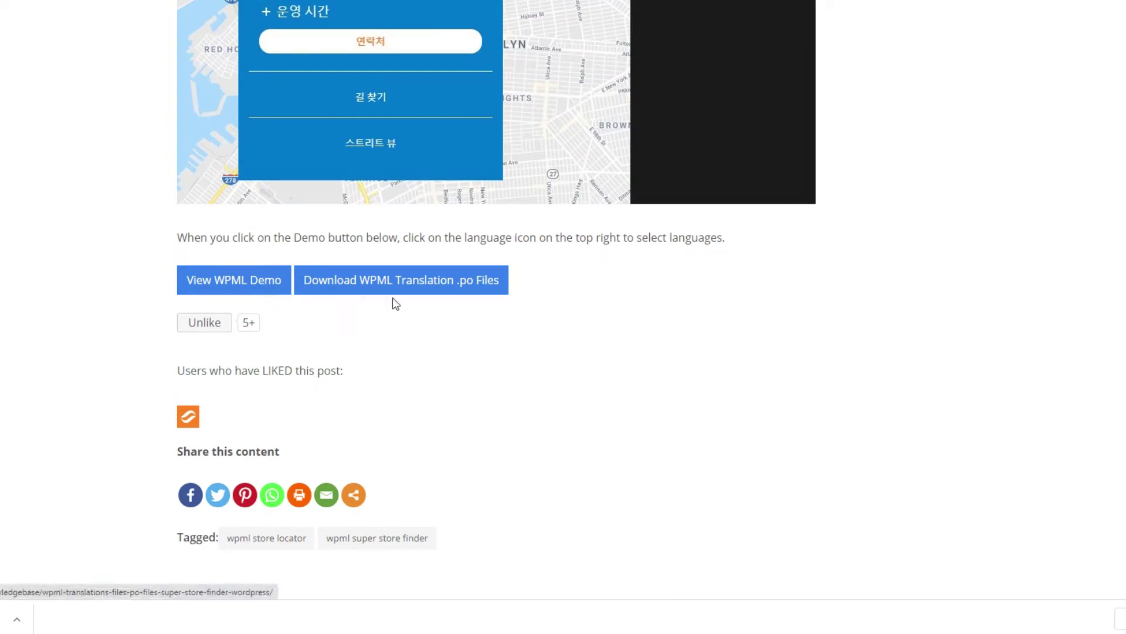
scroll(943, 247, "up", 8)
scroll(946, 245, "up", 6)
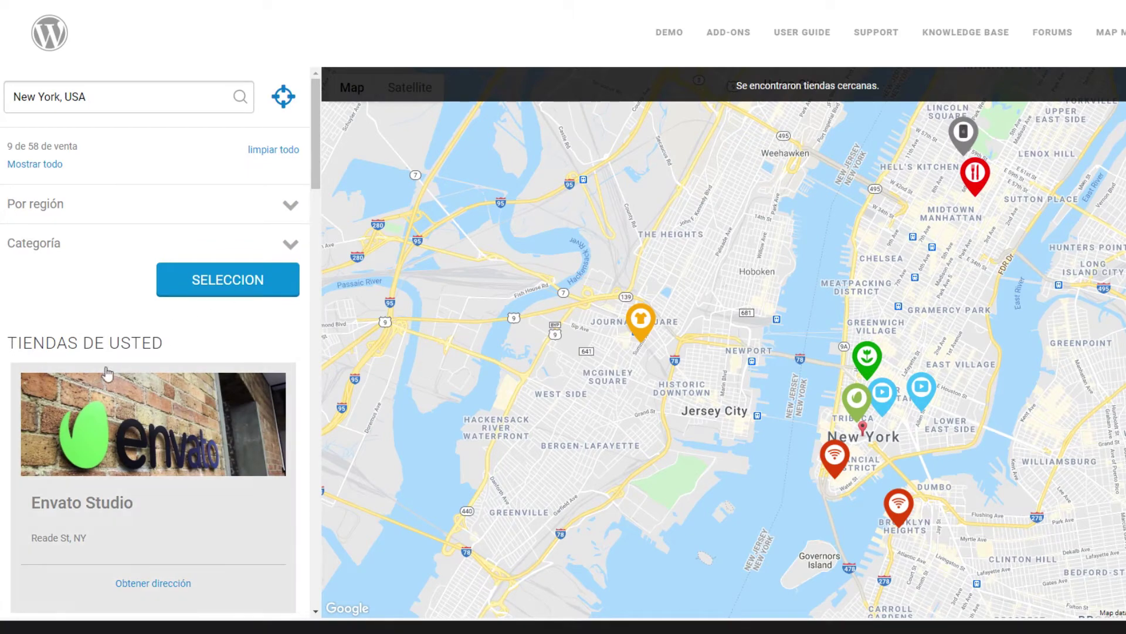
Show Envato Studio, then expand the Spanish and Japanese region and category filters.
left_click(192, 530)
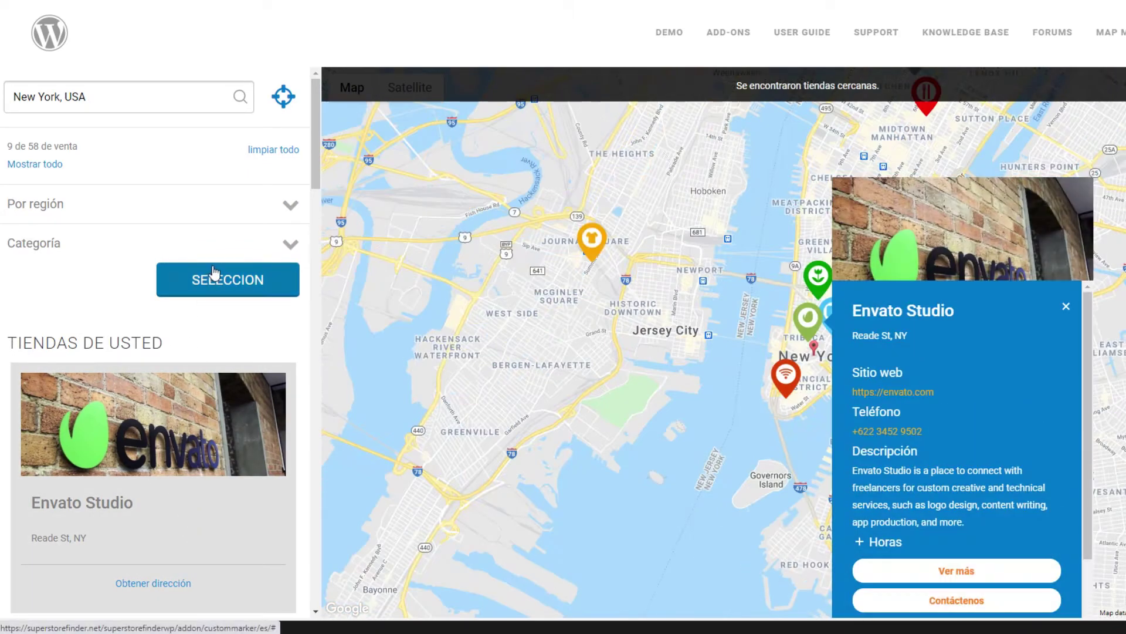
left_click(289, 206)
left_click(290, 205)
left_click(291, 244)
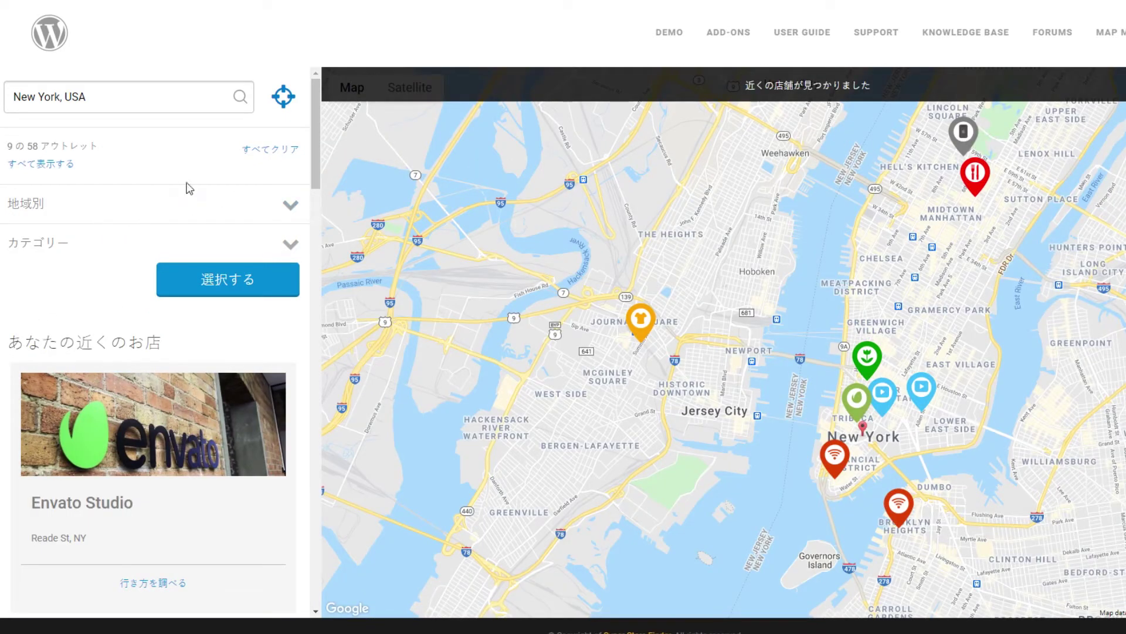
left_click(291, 207)
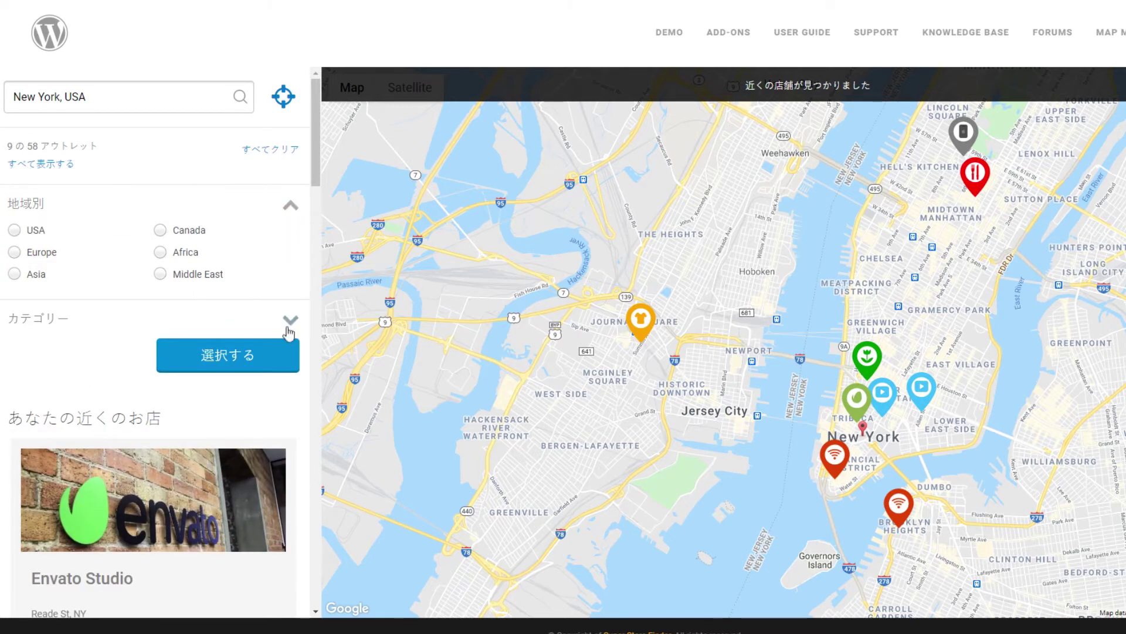
left_click(290, 320)
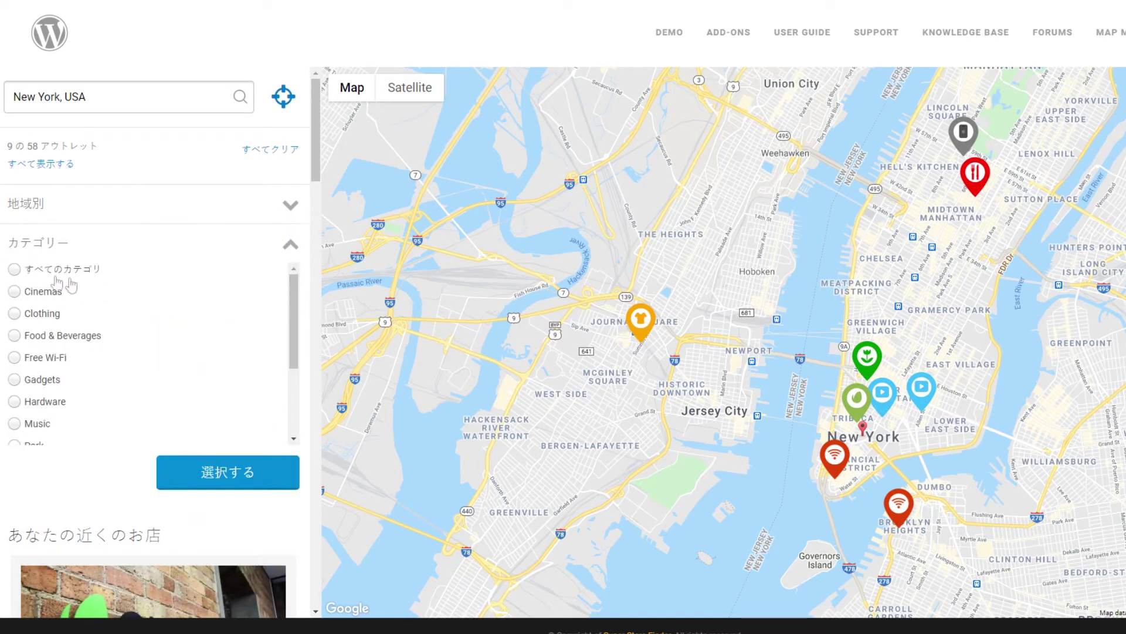
Show Envato Studio and The Gardens store details on the Japanese demo map.
scroll(75, 369, "down", 3)
scroll(76, 370, "up", 3)
scroll(234, 368, "down", 3)
scroll(253, 411, "down", 5)
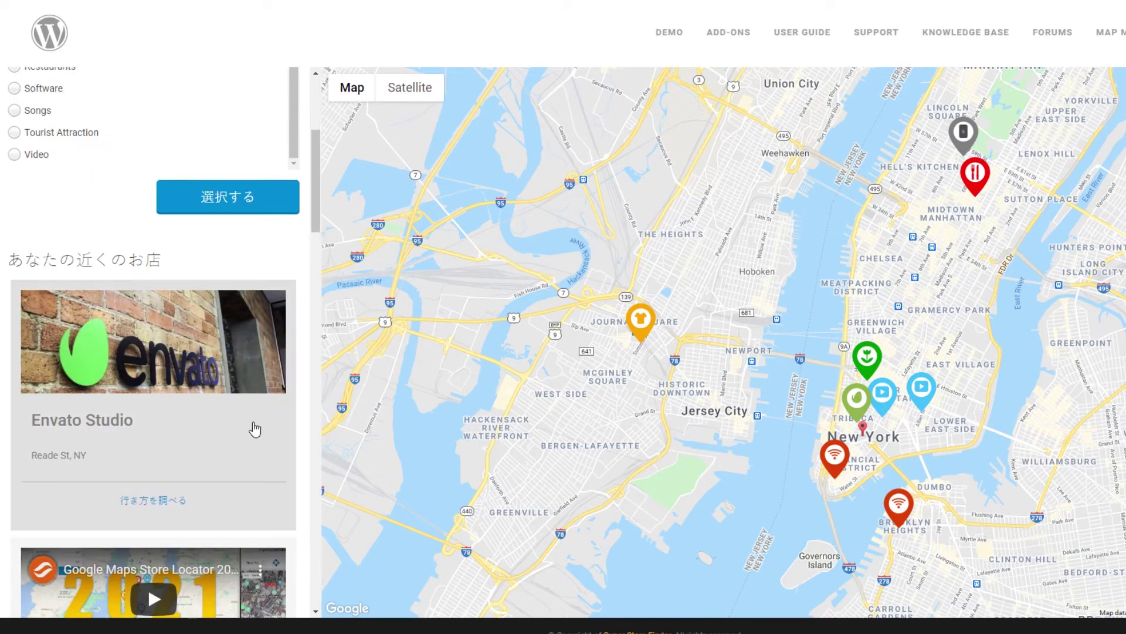
left_click(251, 427)
scroll(252, 422, "down", 2)
scroll(253, 422, "down", 3)
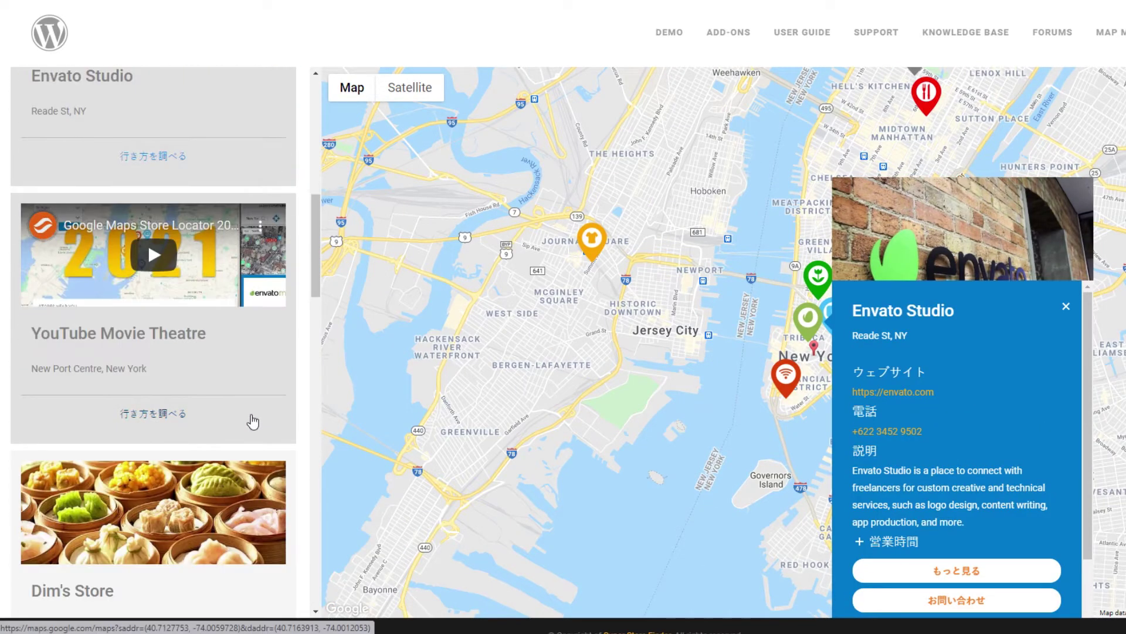
scroll(253, 422, "down", 2)
scroll(252, 421, "down", 4)
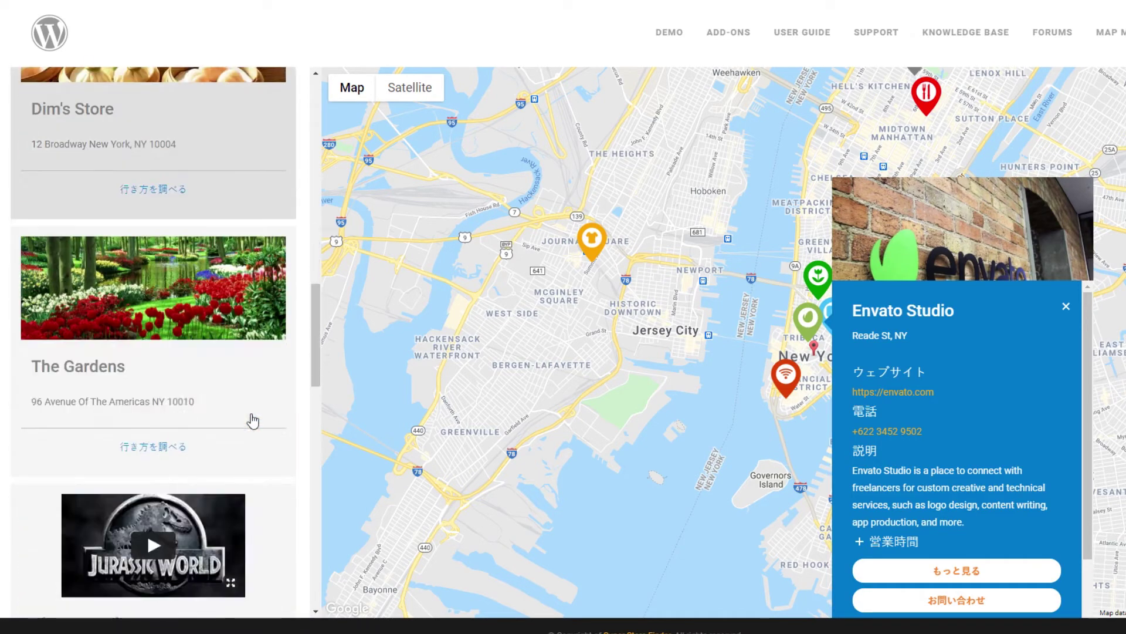
left_click(249, 402)
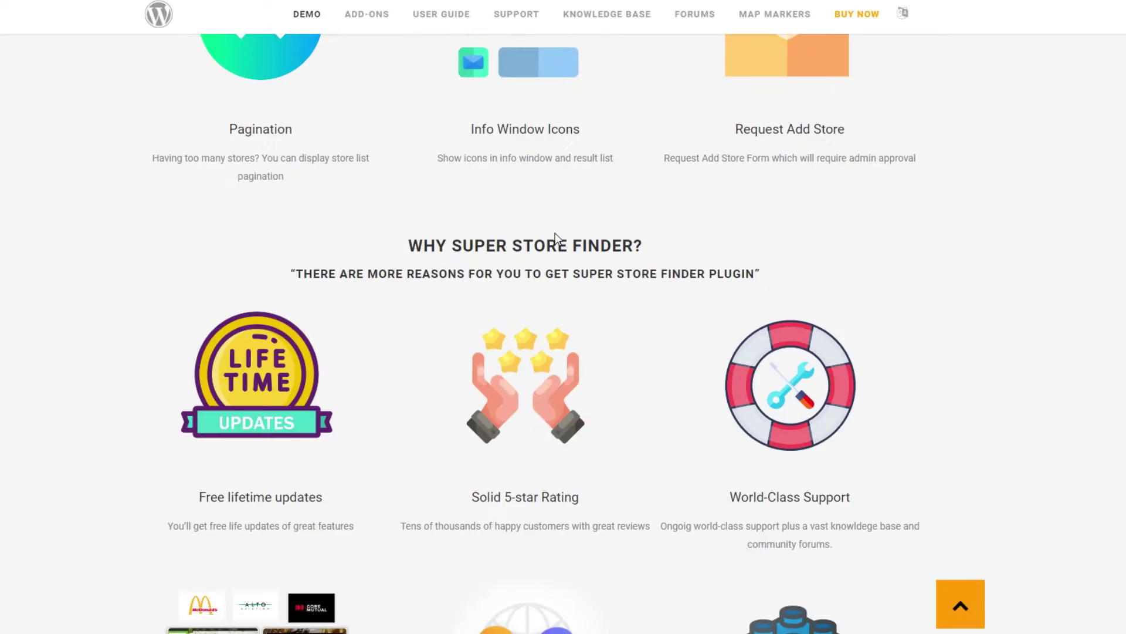
scroll(557, 236, "down", 5)
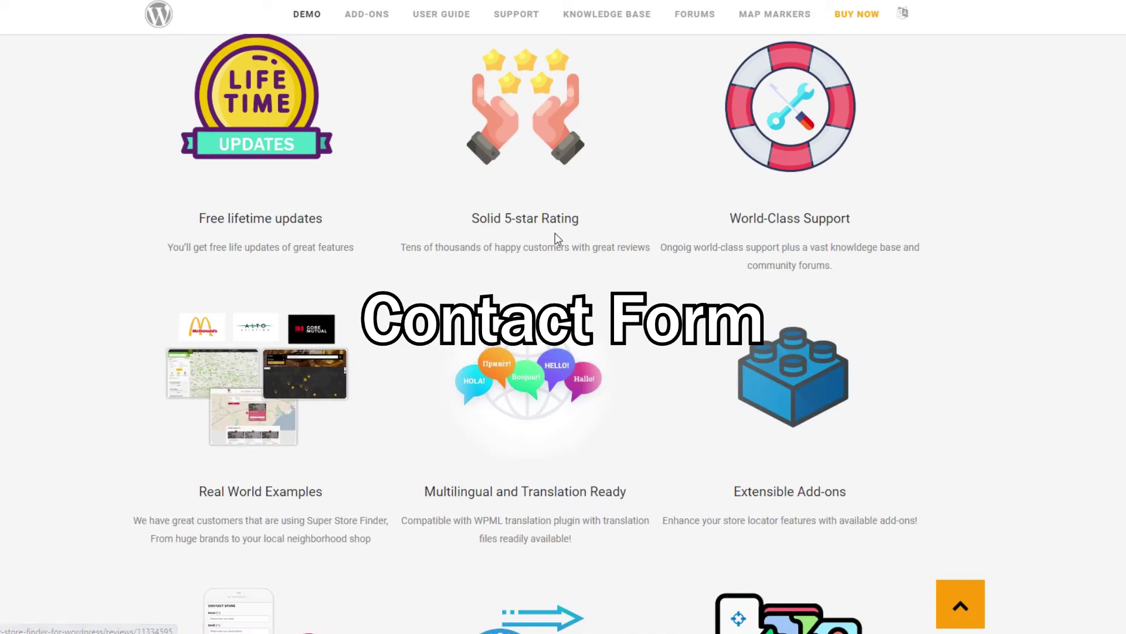
Open the Contact Us form from YouTube Movie Theatre's popup in the map demo.
scroll(561, 240, "down", 3)
scroll(561, 239, "down", 2)
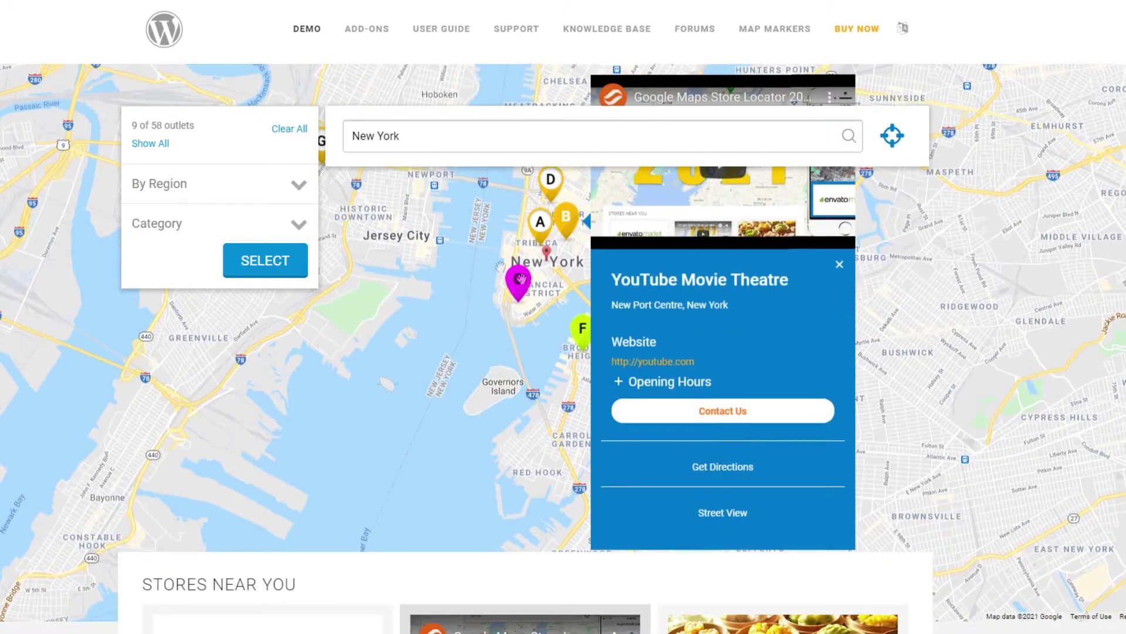
left_click(713, 413)
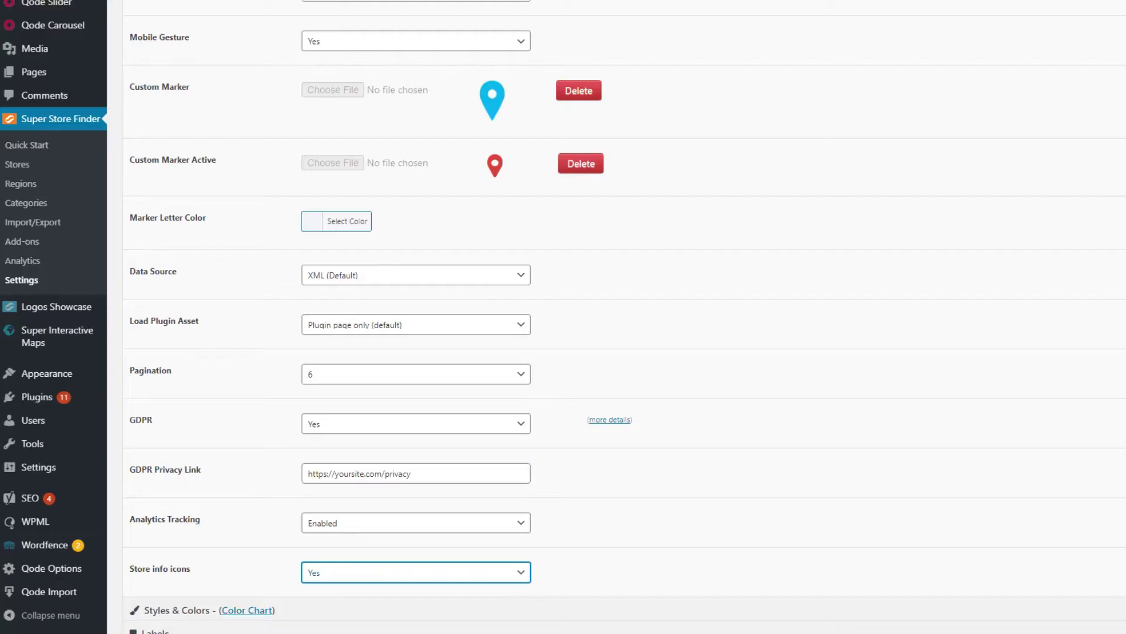
Open the WHOLESALE FEED & SADDLERY store from the Stores list for editing.
scroll(381, 145, "up", 10)
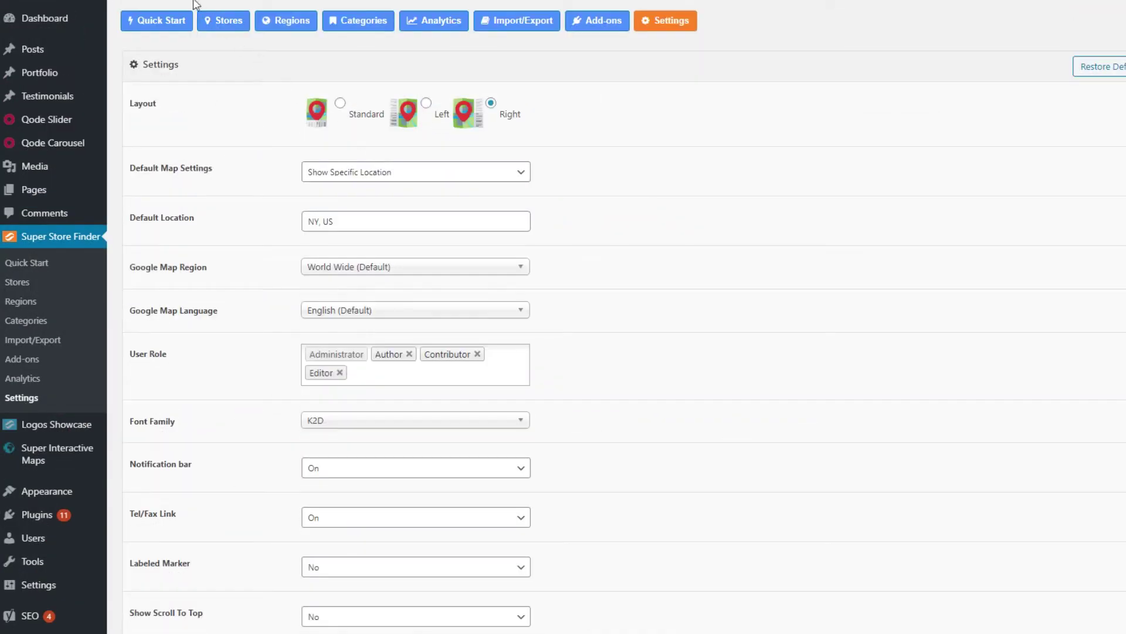
left_click(208, 20)
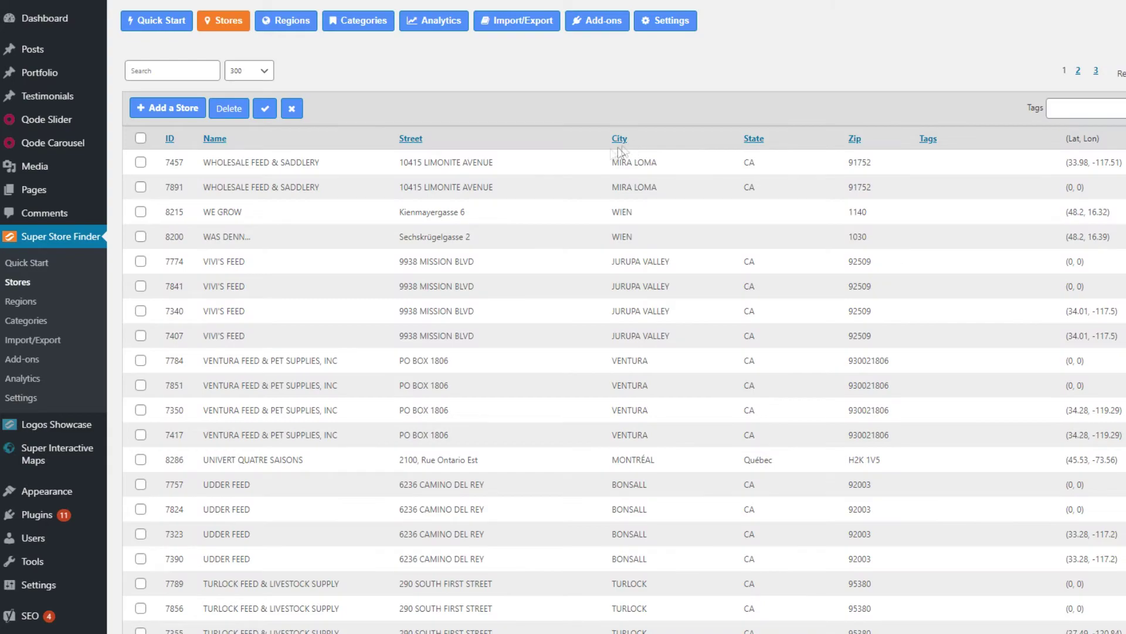
left_click(491, 189)
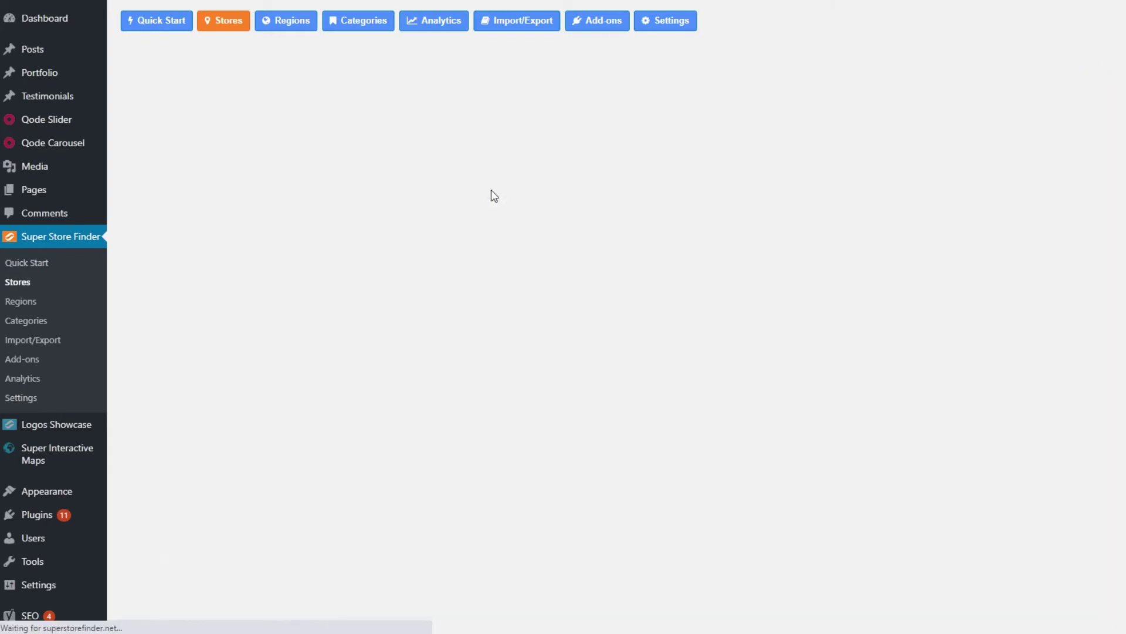
scroll(491, 197, "down", 2)
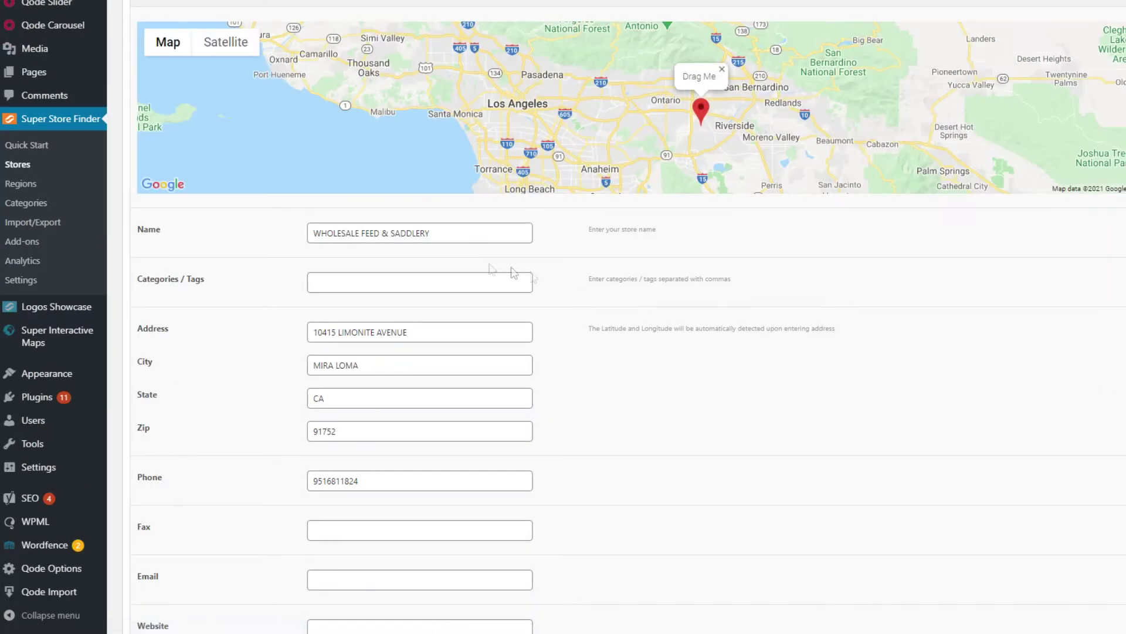
scroll(655, 302, "down", 4)
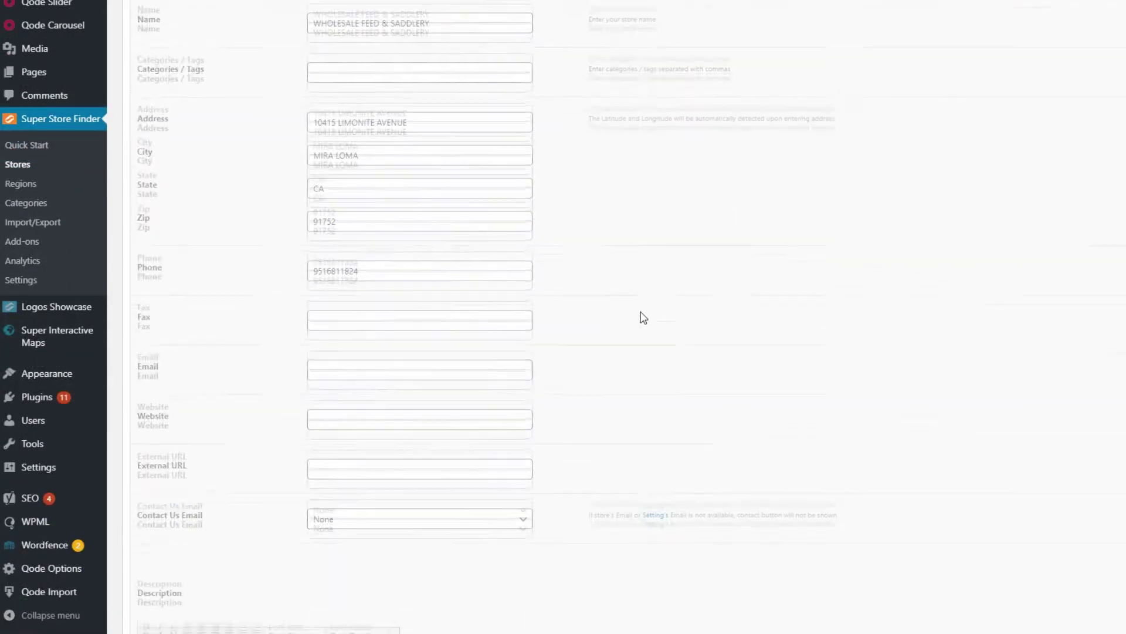
scroll(643, 317, "down", 7)
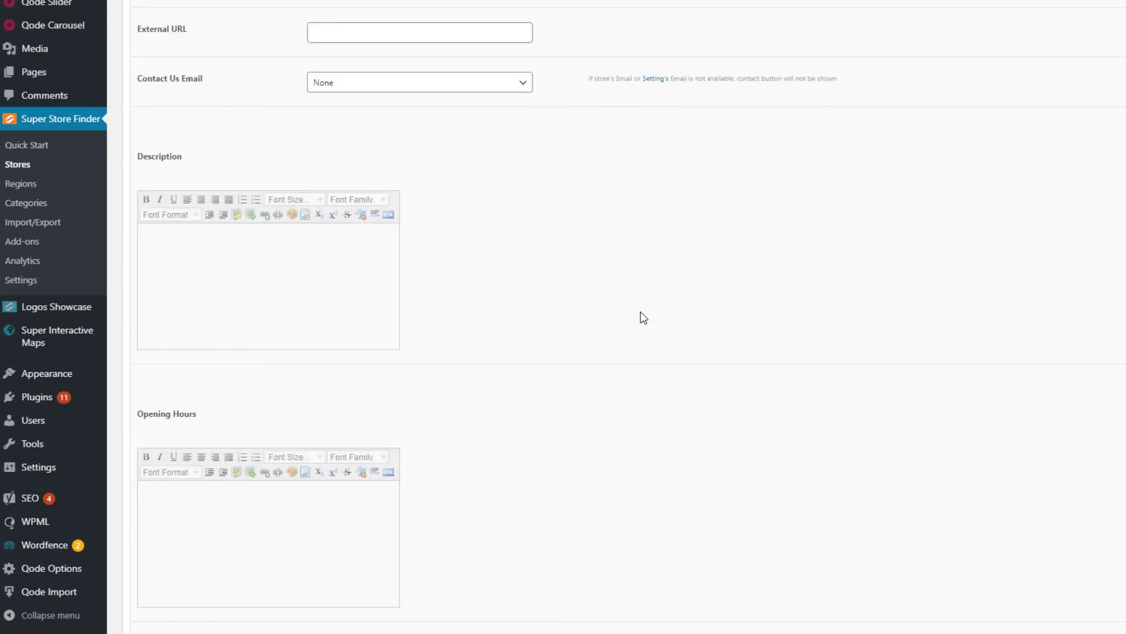
scroll(644, 317, "up", 2)
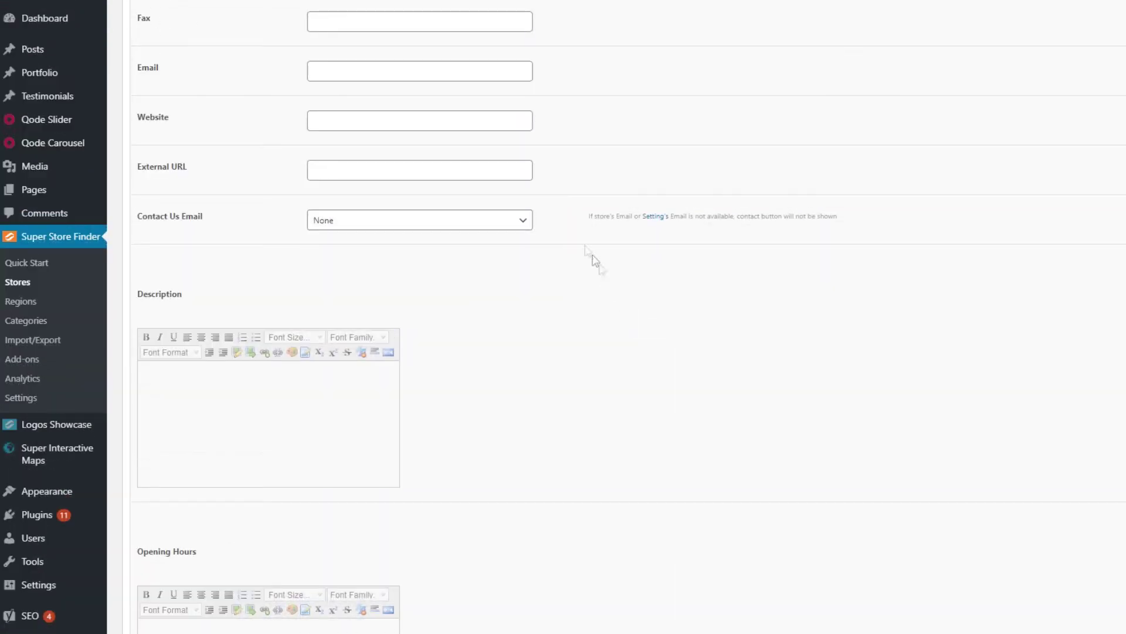
Try Contact Us Email as Settings' Email and Store's Email, then set it to None.
left_click(487, 220)
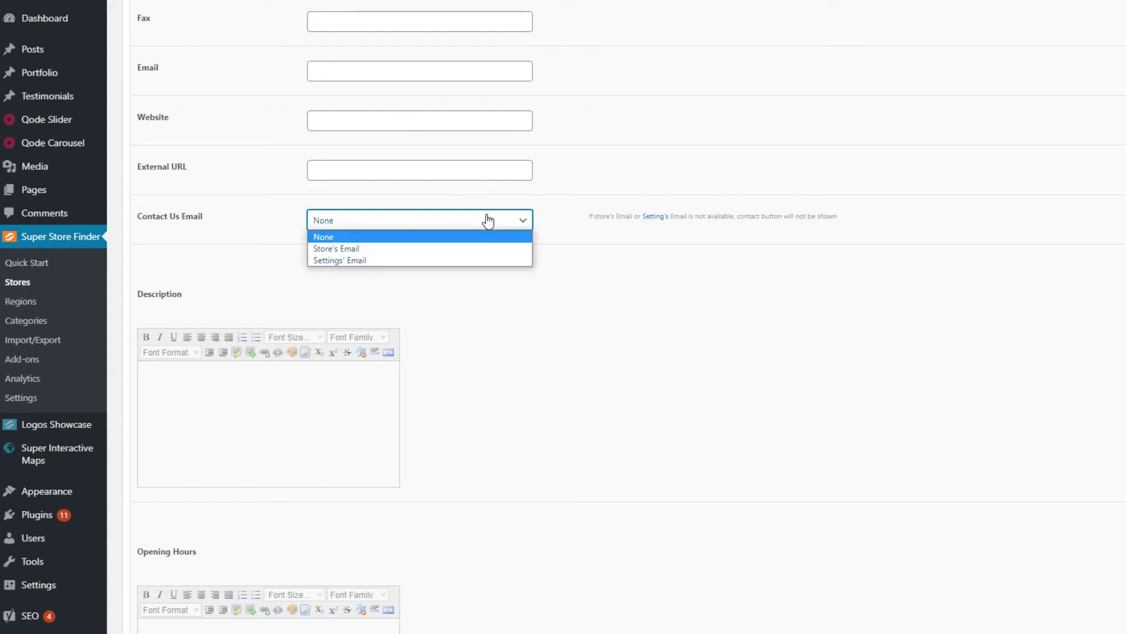
left_click(444, 261)
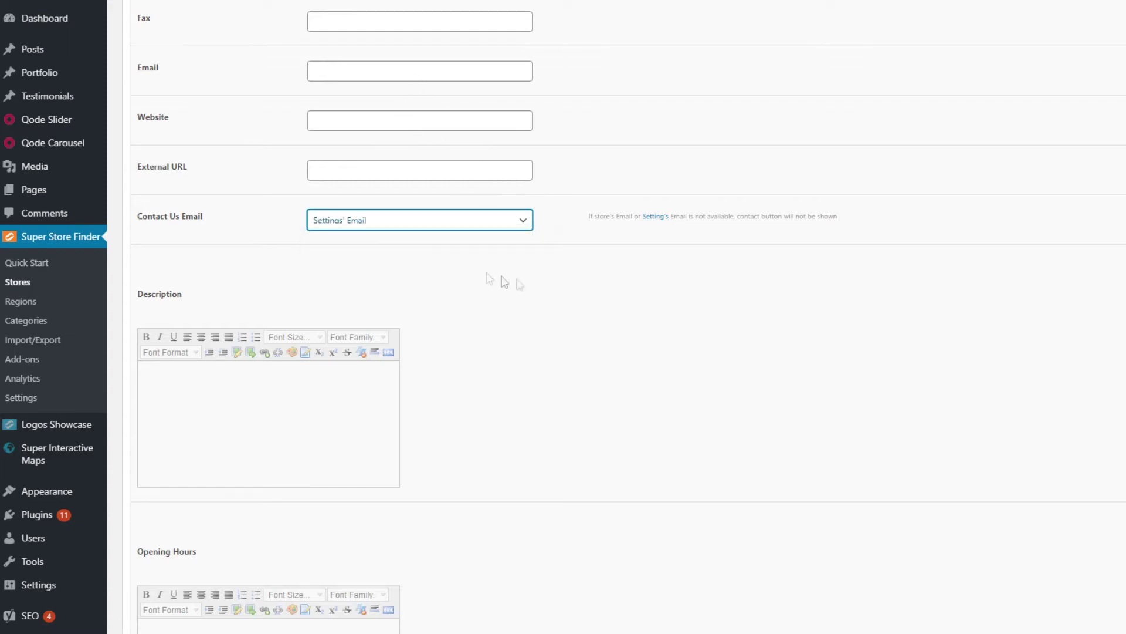
left_click(435, 225)
left_click(405, 247)
left_click(391, 73)
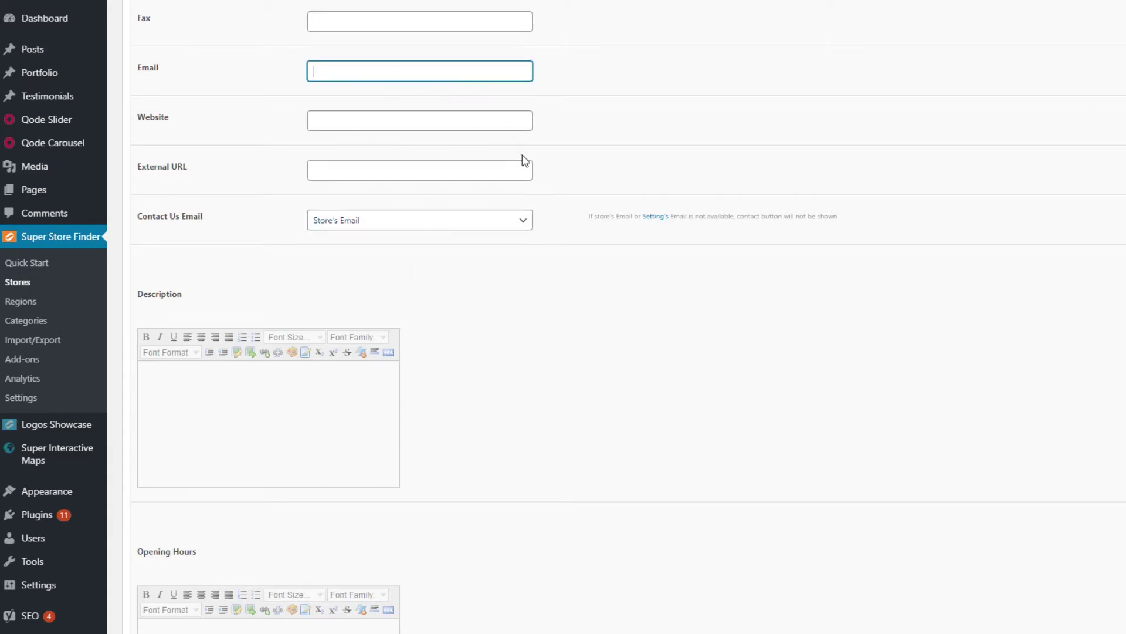
left_click(508, 227)
left_click(457, 237)
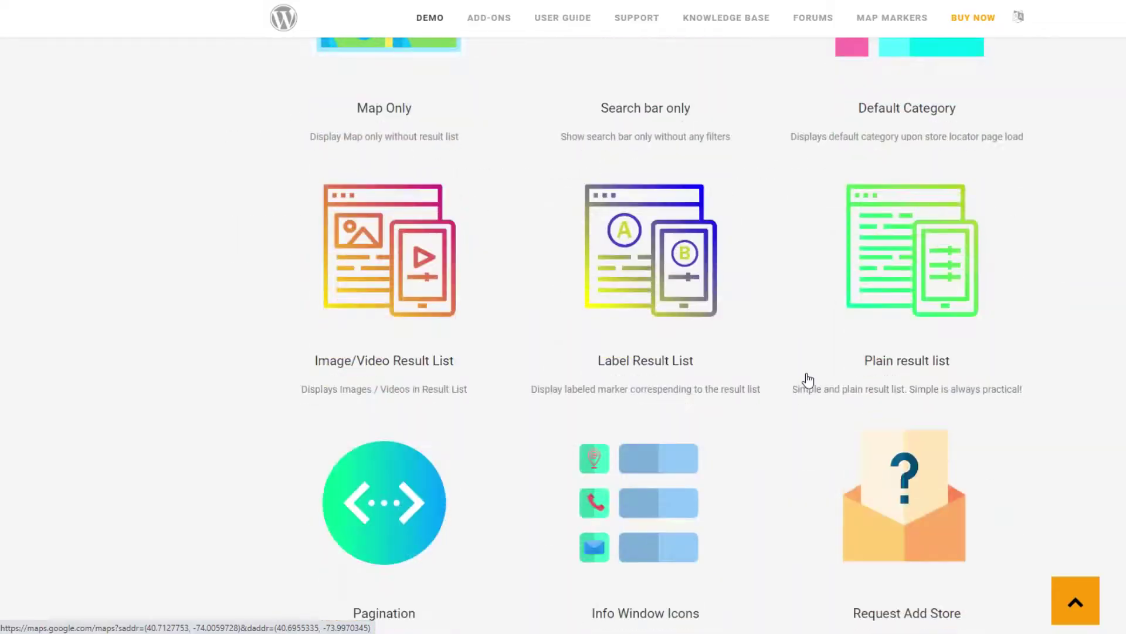
scroll(807, 375, "down", 15)
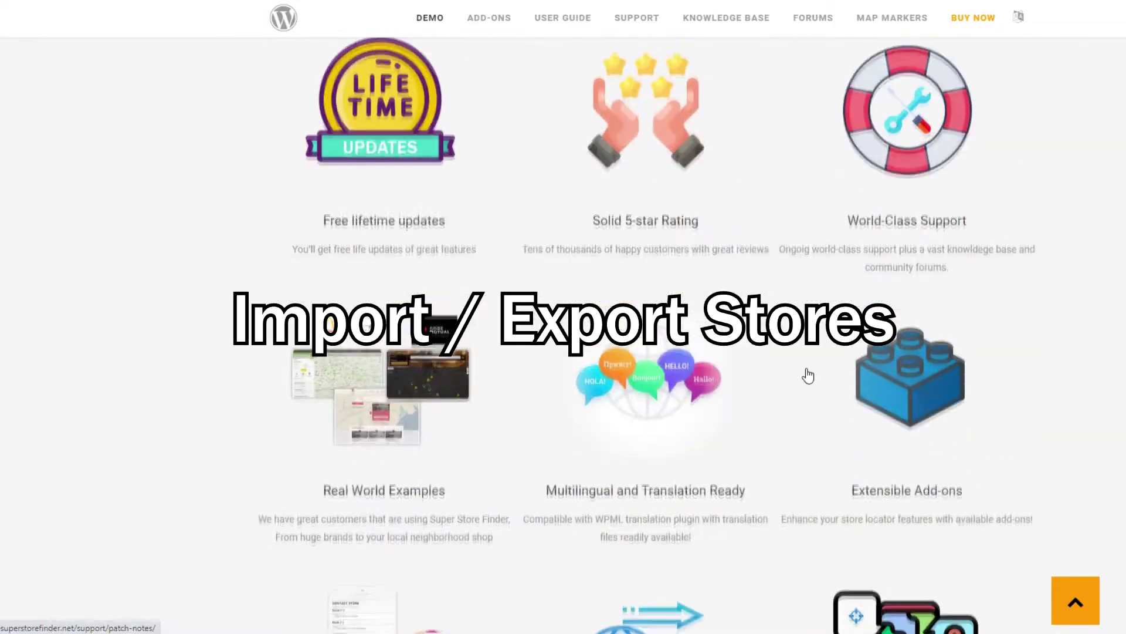
On the Import/Export page, choose a store CSV file and export all stores.
scroll(808, 375, "down", 3)
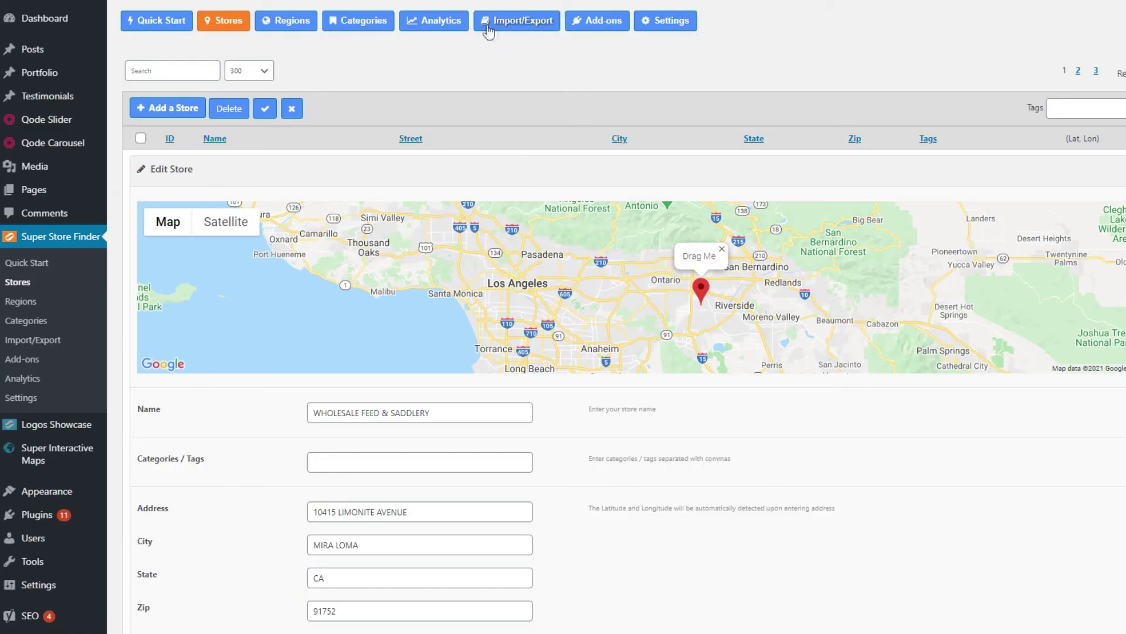
left_click(514, 26)
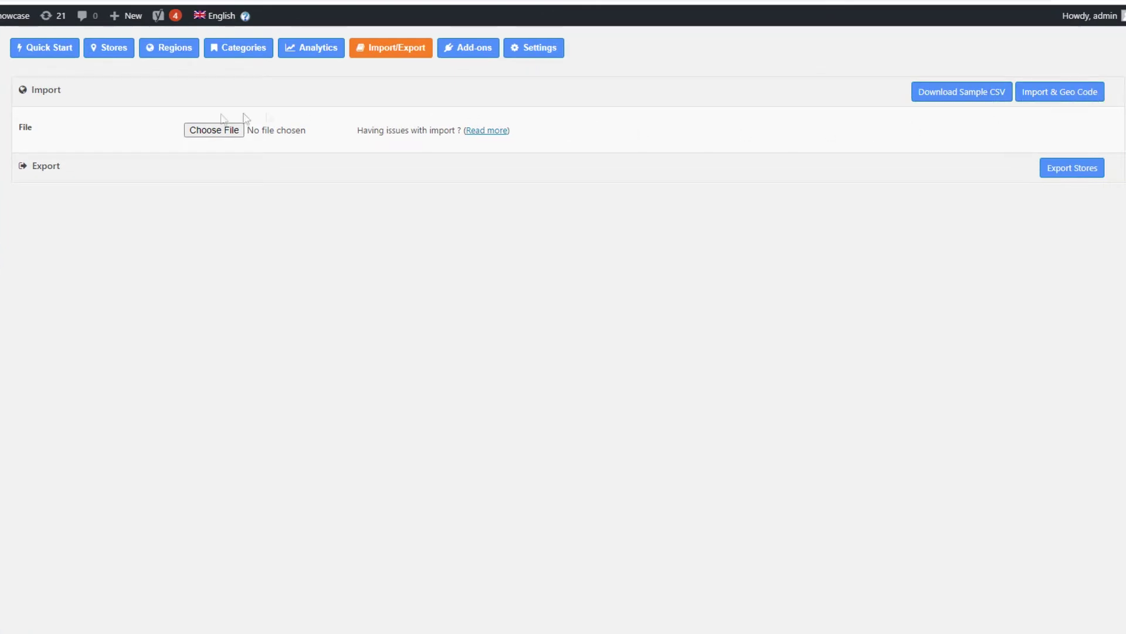
left_click(217, 131)
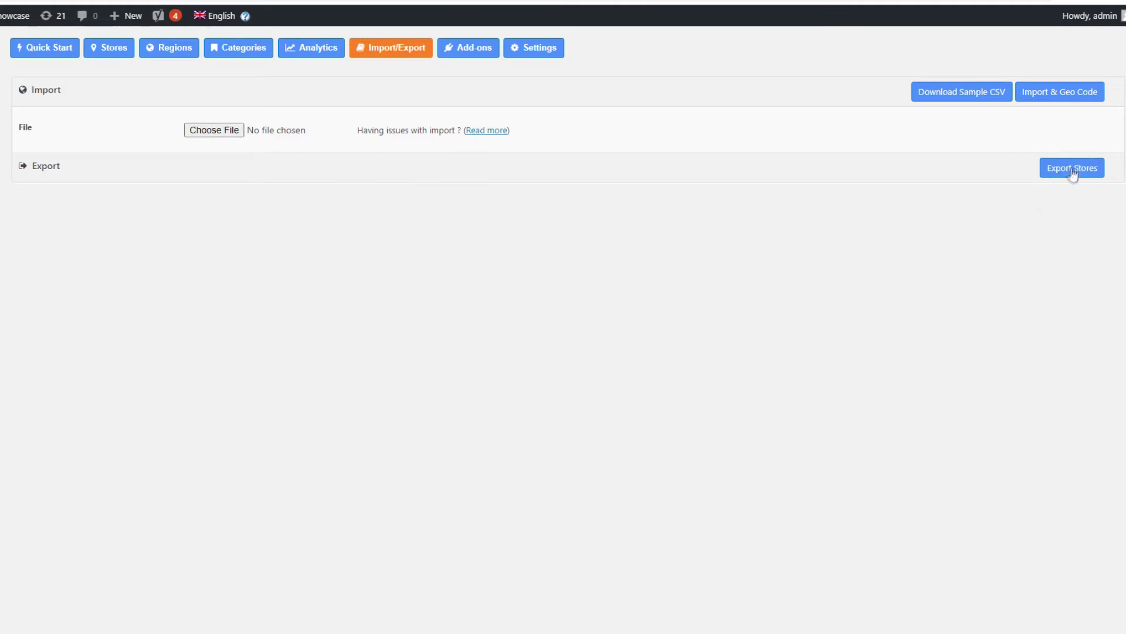
left_click(1073, 170)
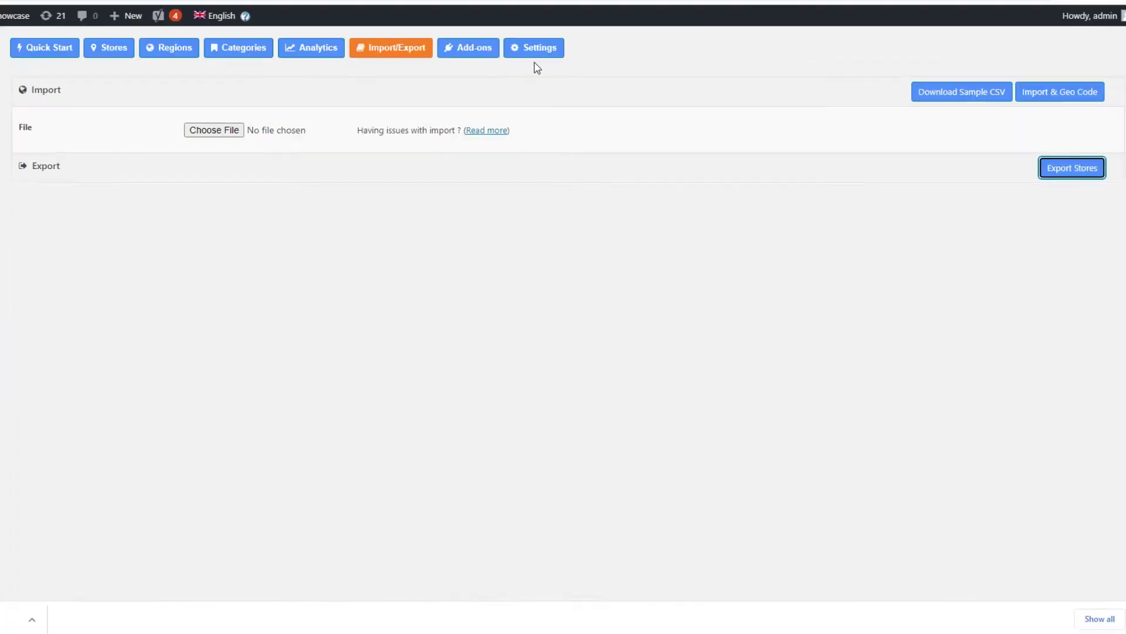
View the sample store CSV, selecting the first store name in cell A2.
left_click(656, 89)
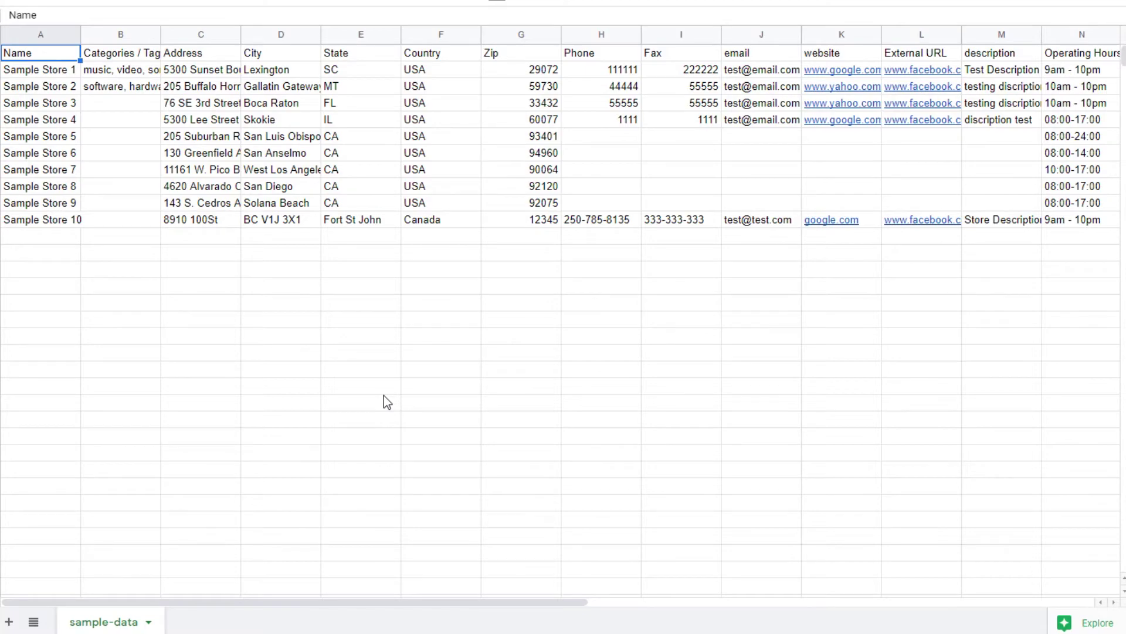
left_click(62, 71)
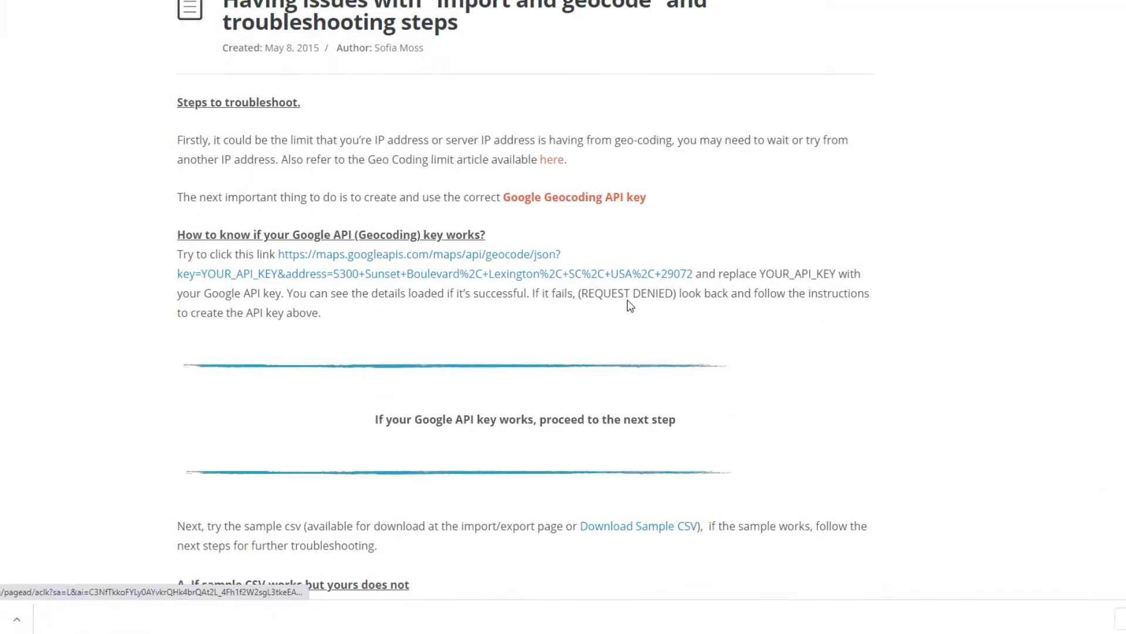
scroll(628, 302, "up", 1)
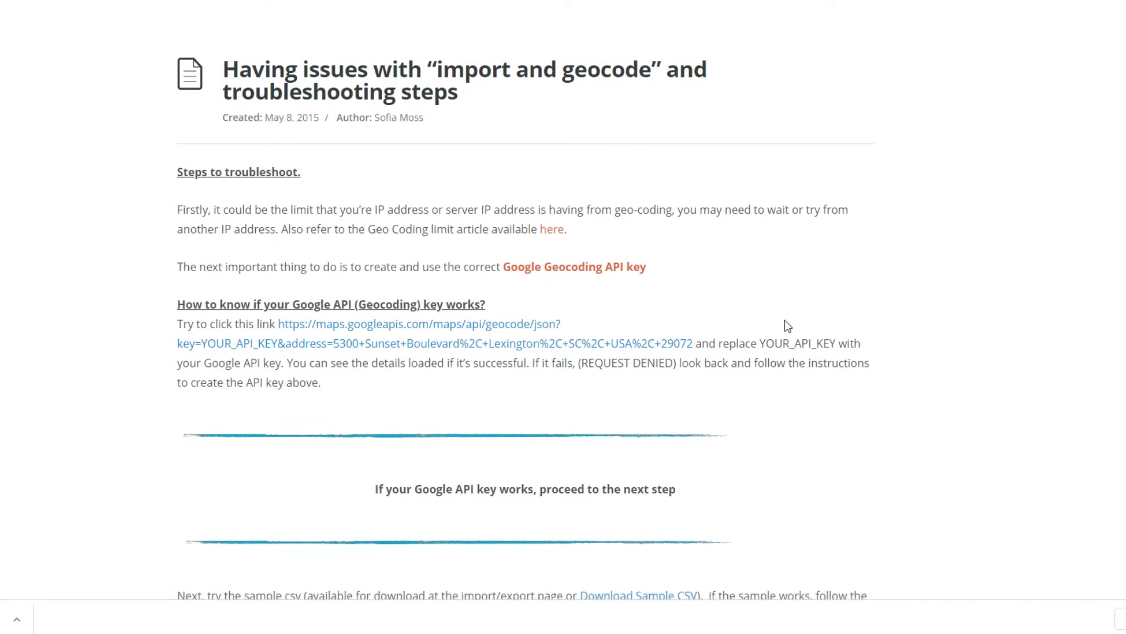
Leave the troubleshooting article for the product home page and scroll to the Analytics and Tracking row.
scroll(787, 325, "down", 5)
scroll(770, 310, "down", 17)
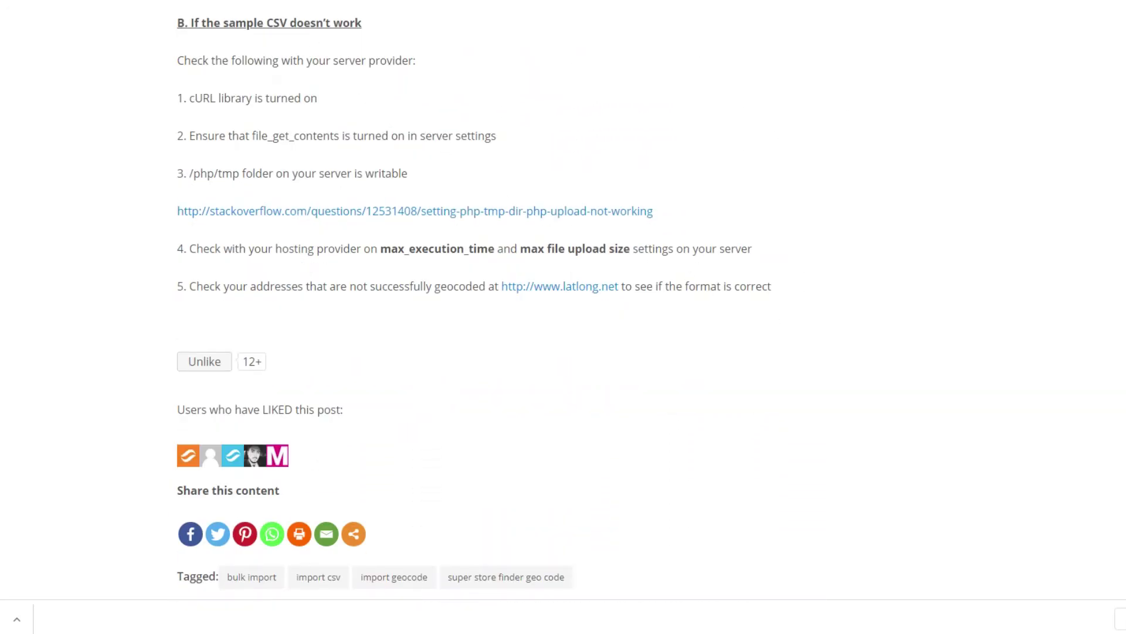
key("alt+Left")
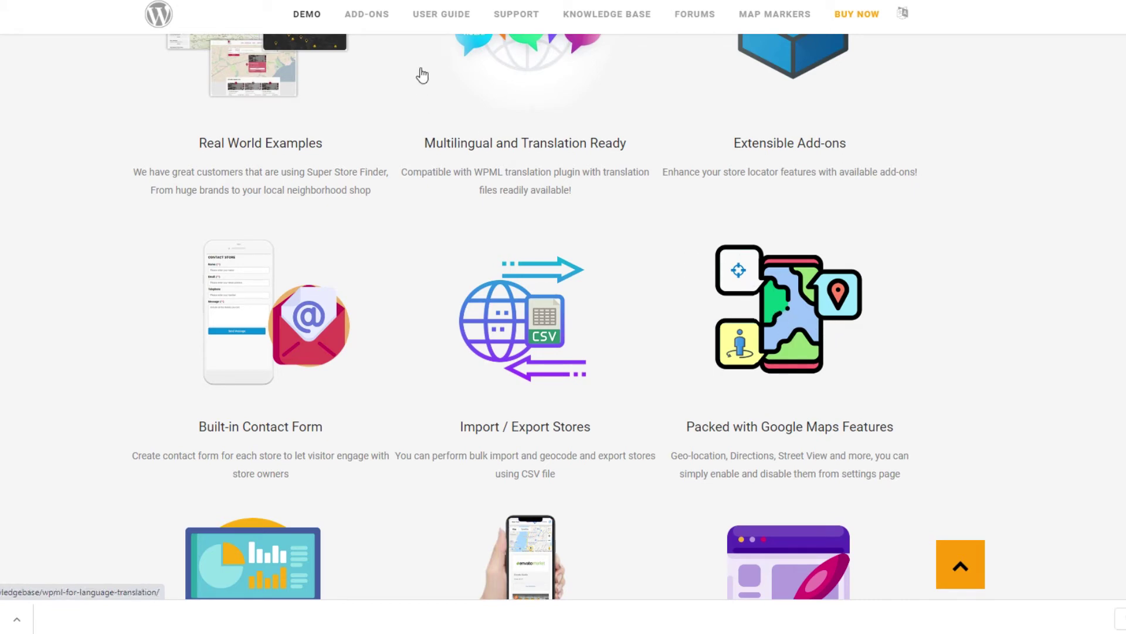
scroll(449, 173, "down", 5)
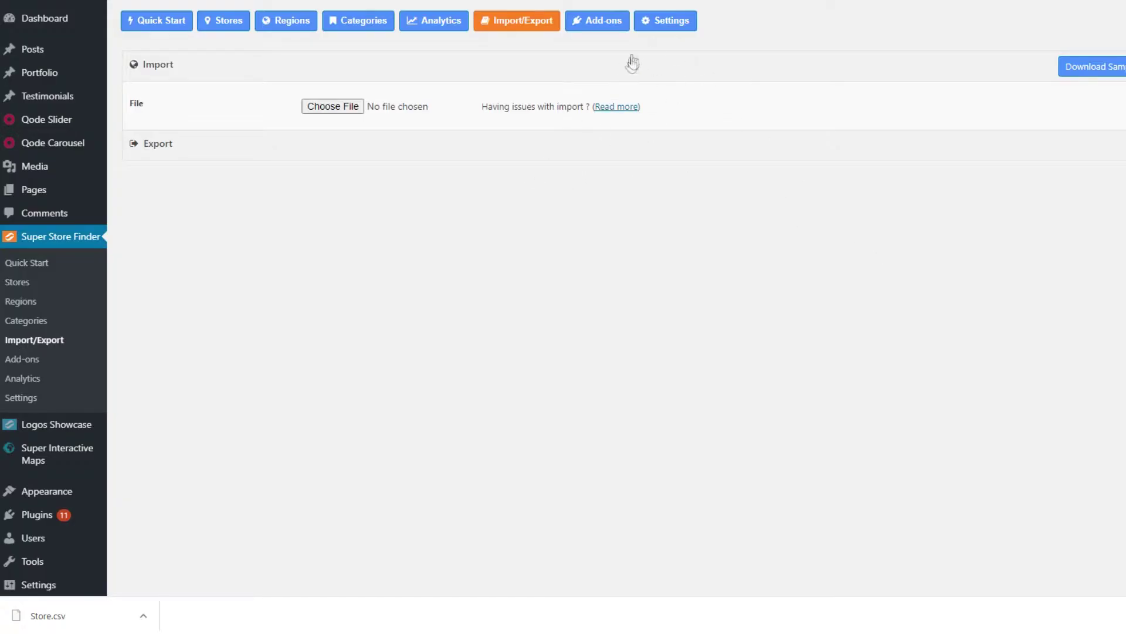
Confirm Analytics Tracking is Enabled in Super Store Finder Settings, then go to the Analytics page.
left_click(662, 26)
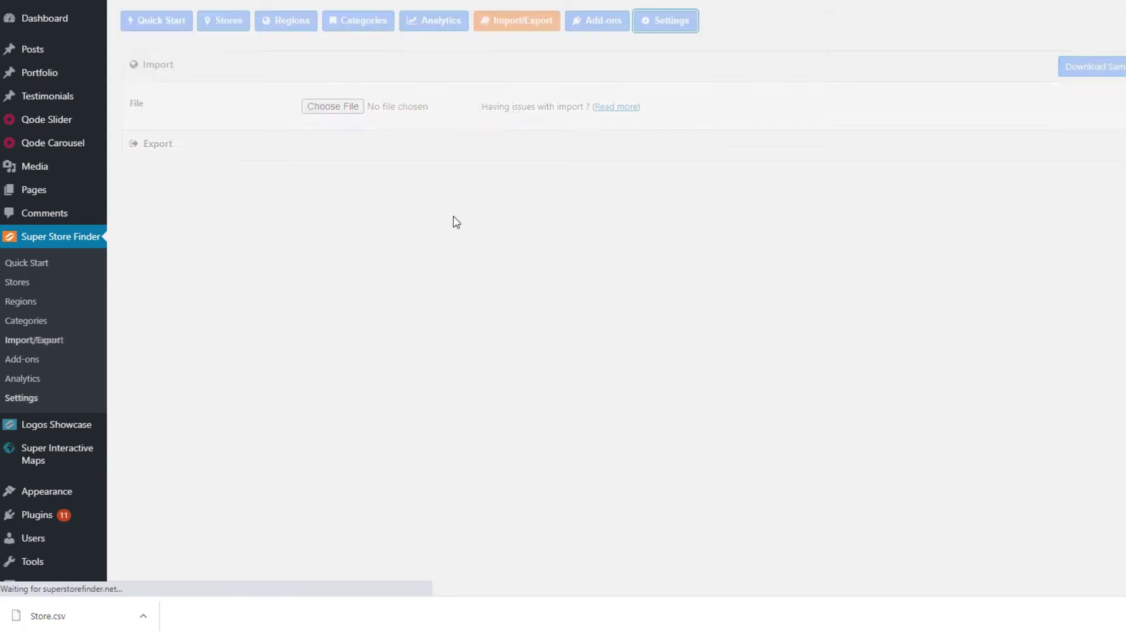
scroll(627, 320, "down", 8)
scroll(629, 323, "down", 12)
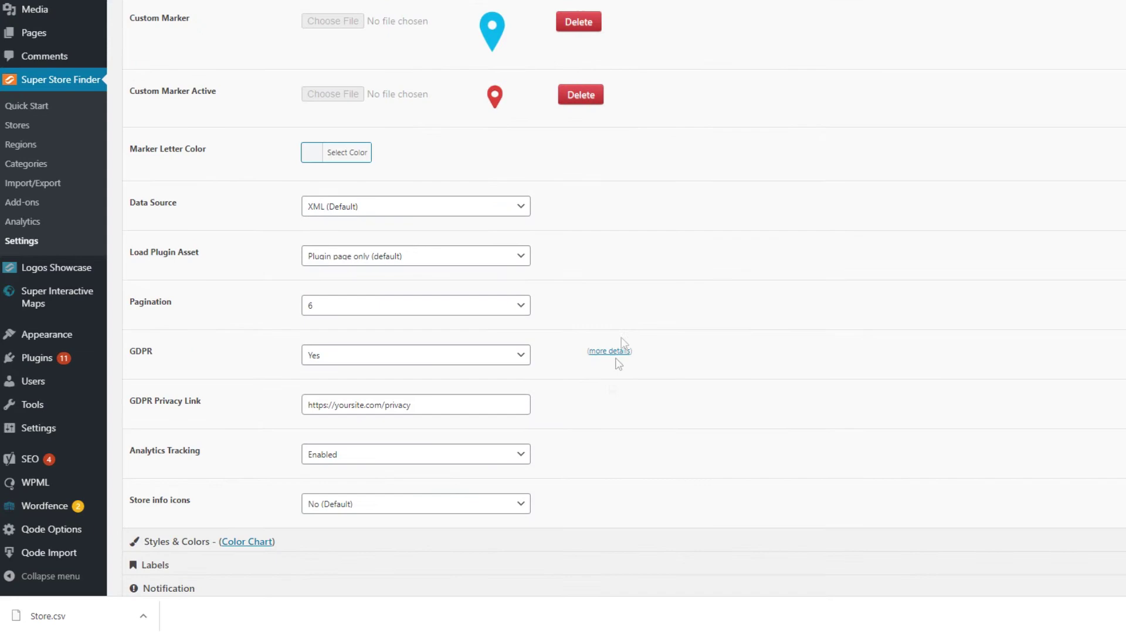
left_click(398, 457)
scroll(696, 315, "up", 20)
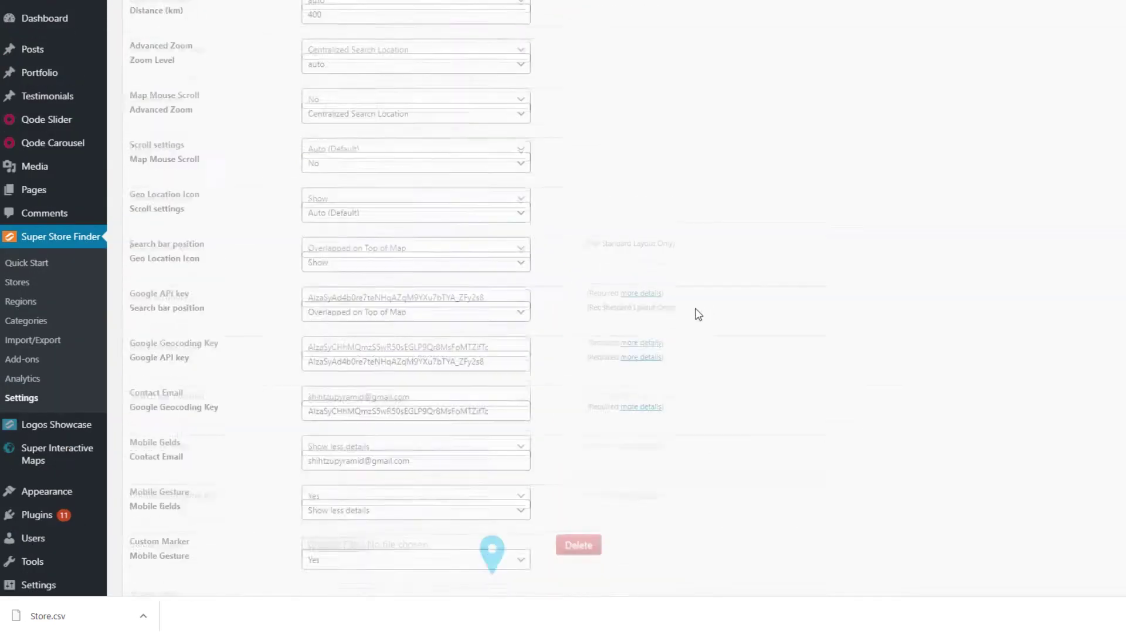
left_click(439, 24)
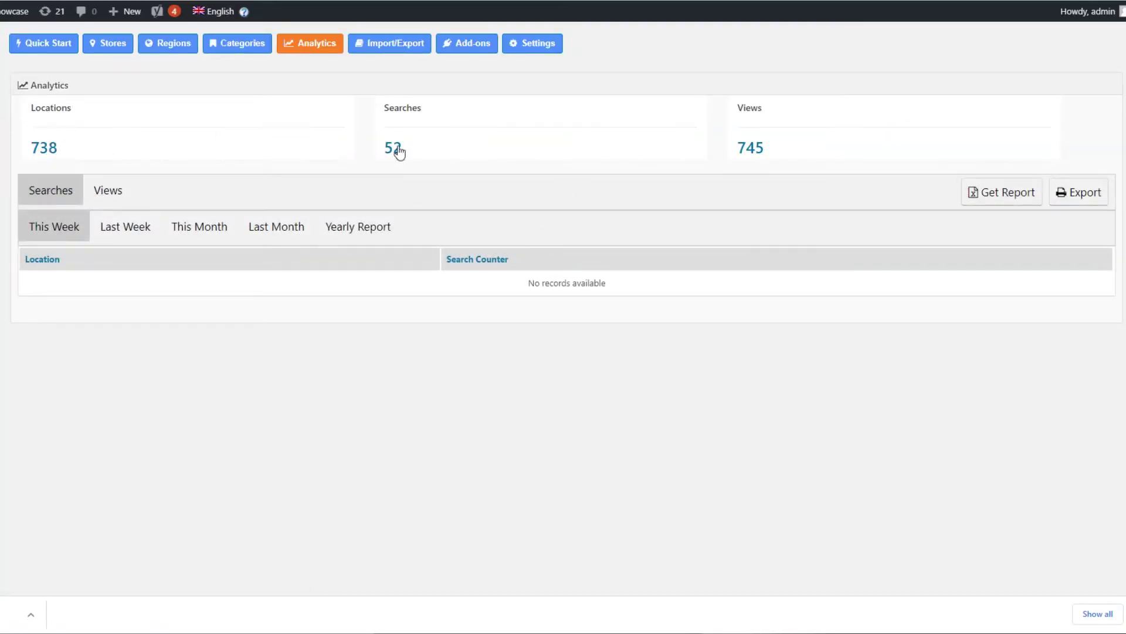
Check the search counts for last week, this month and last month.
left_click(128, 230)
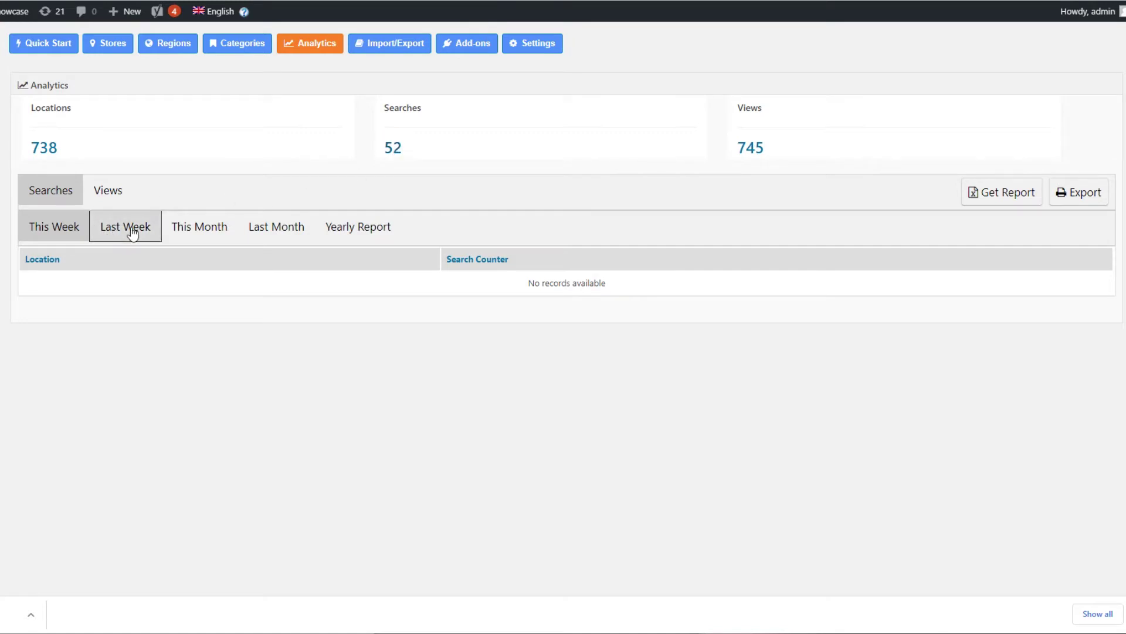
left_click(187, 234)
left_click(117, 230)
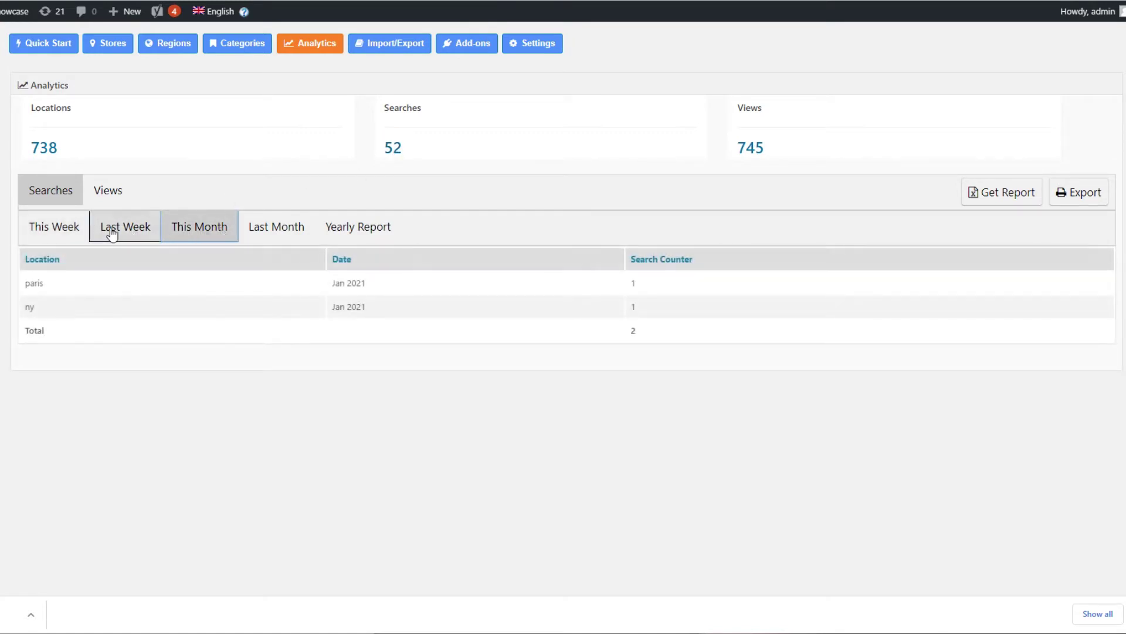
left_click(204, 233)
left_click(305, 230)
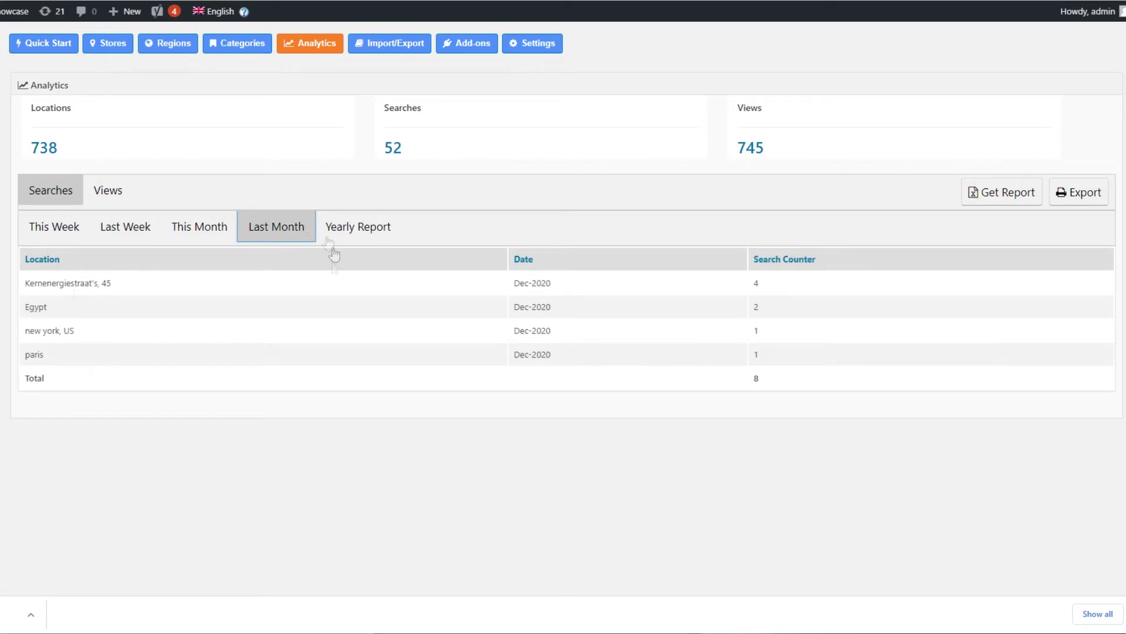
Show the yearly search report for 2020, then switch the analytics to store Views.
left_click(374, 235)
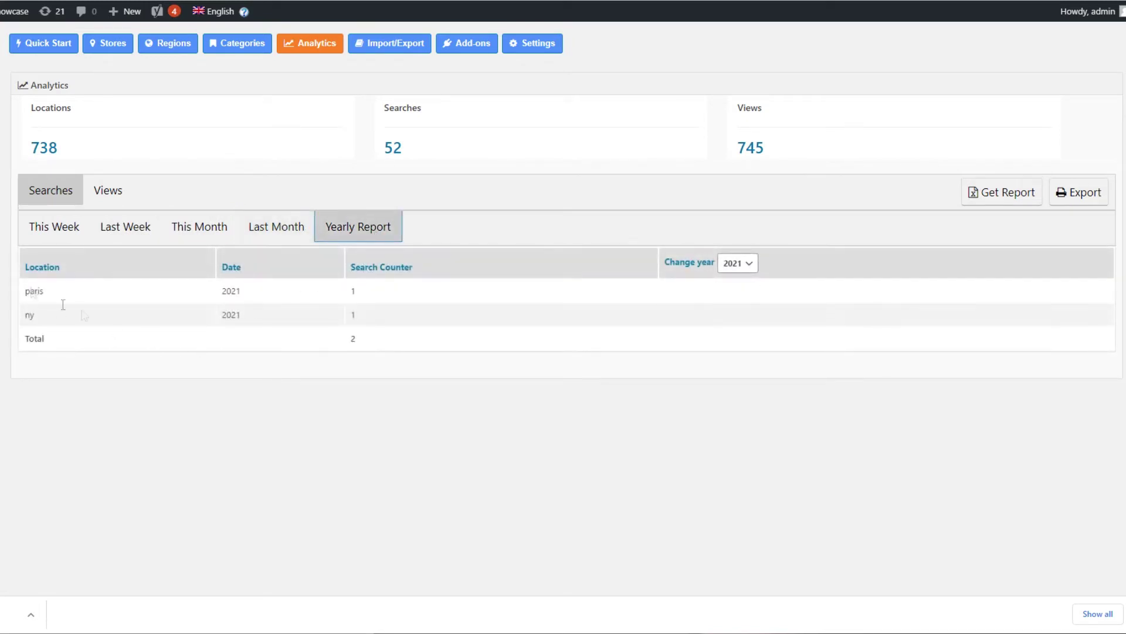
left_click(755, 265)
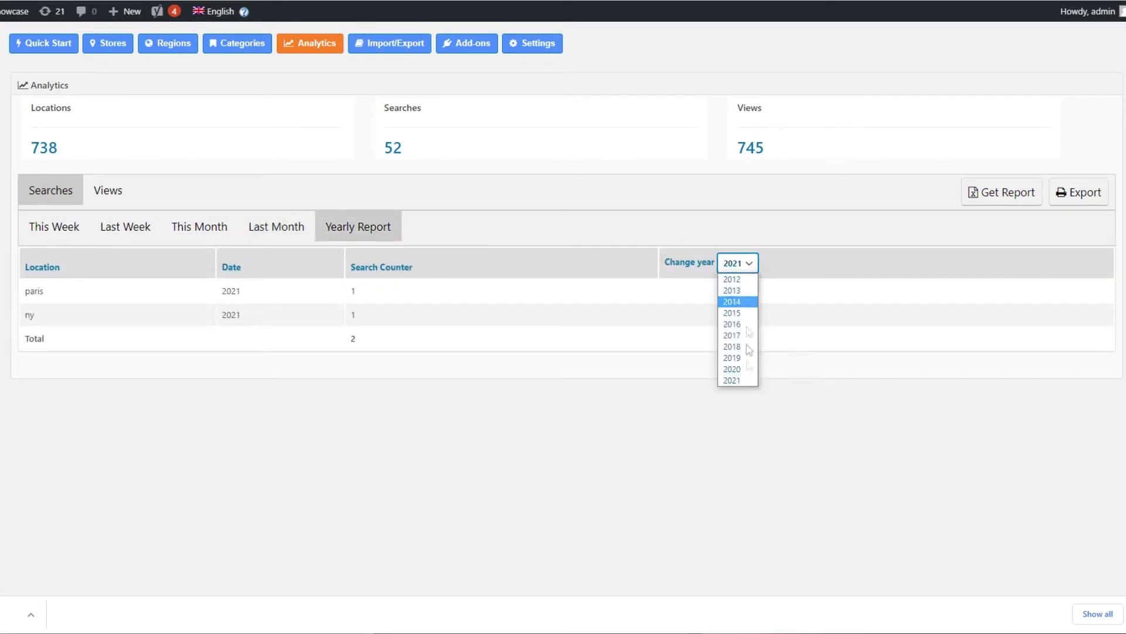
left_click(746, 376)
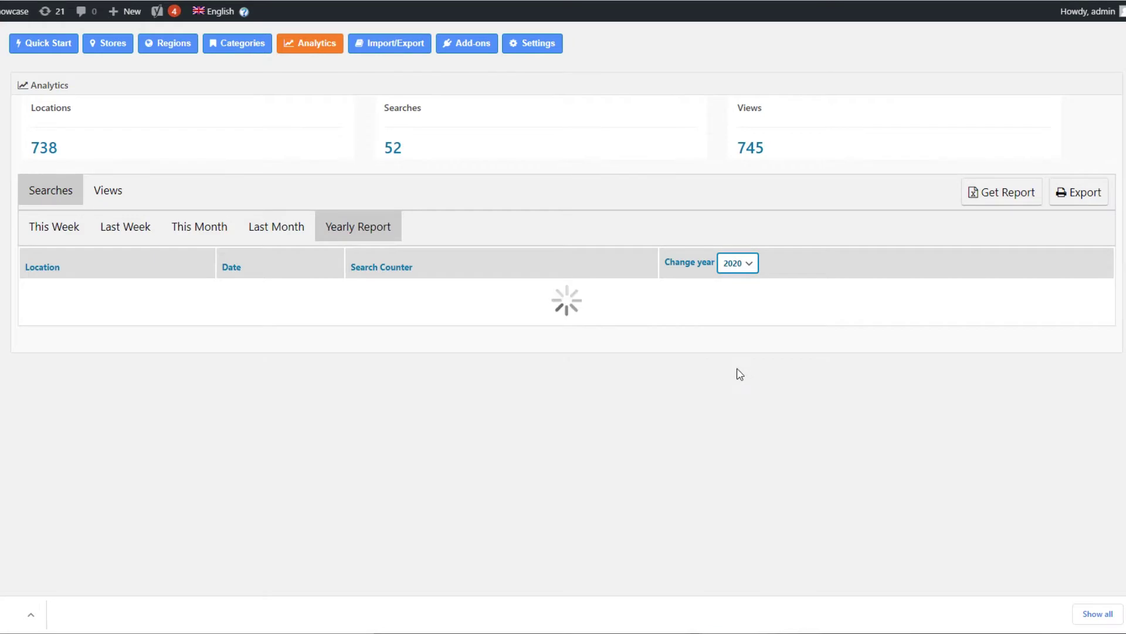
scroll(161, 359, "down", 9)
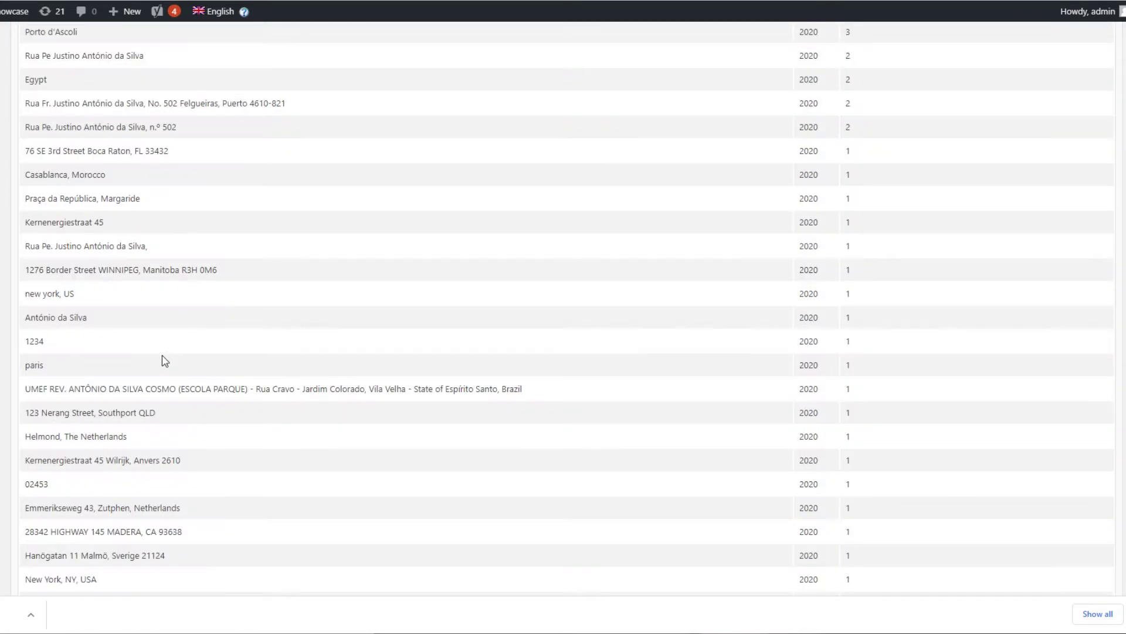
scroll(166, 360, "up", 4)
scroll(166, 359, "up", 4)
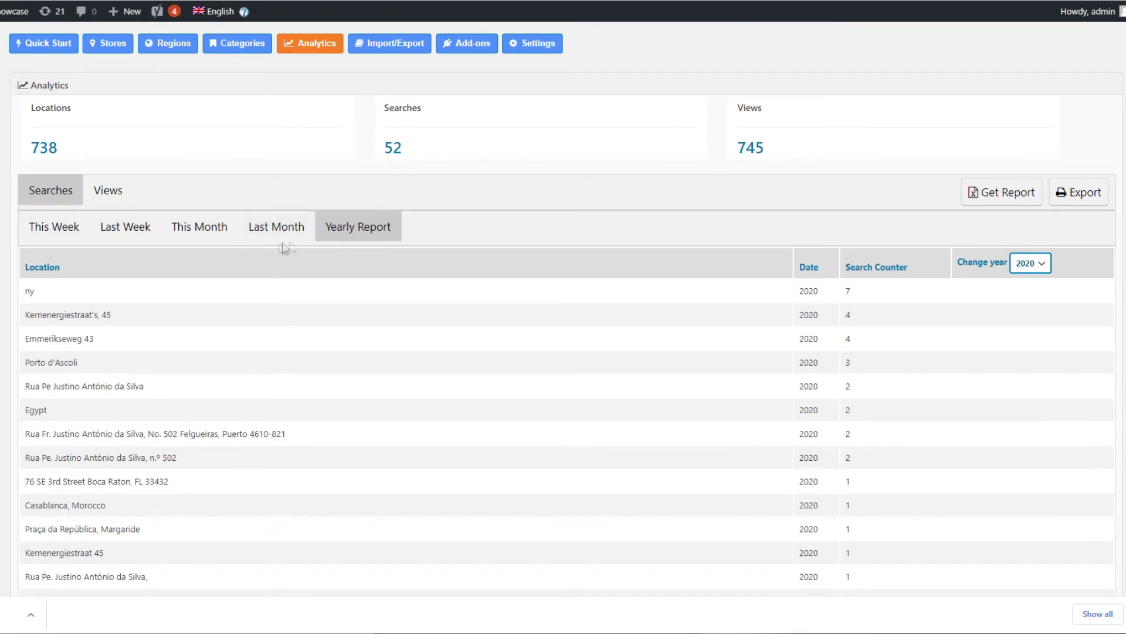
left_click(130, 195)
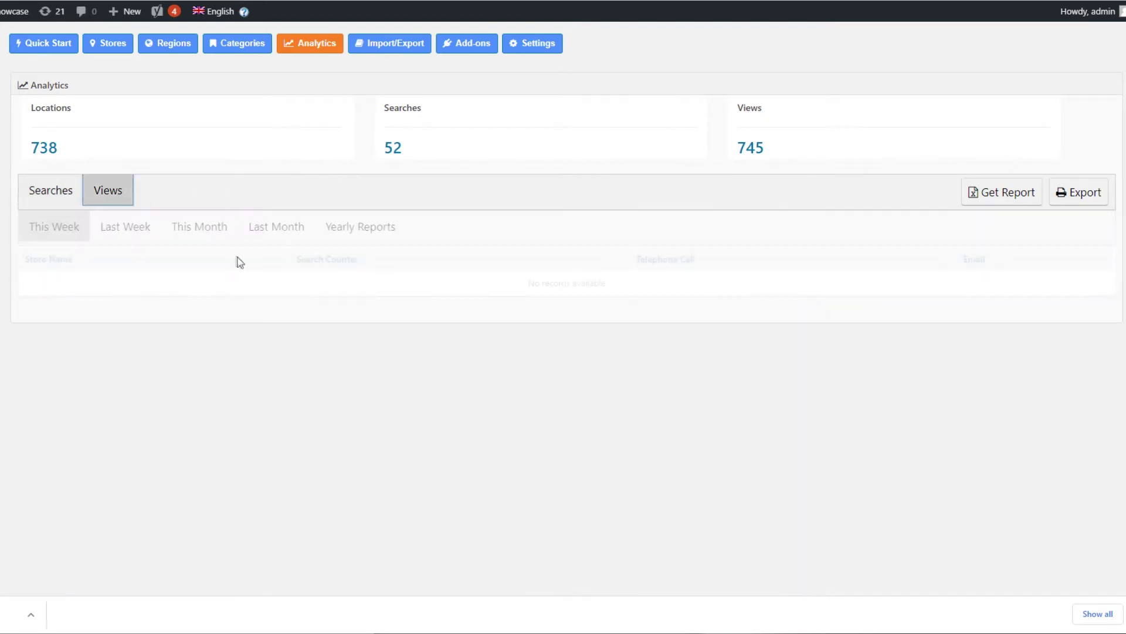
Check the store views for last week, this month and last month.
left_click(145, 234)
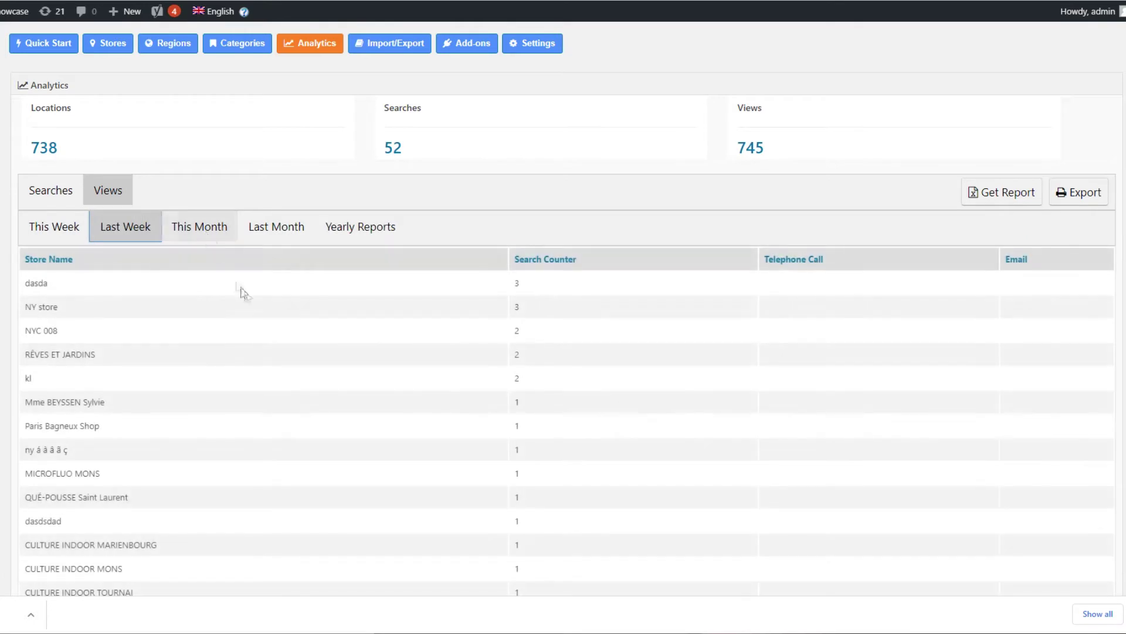
scroll(254, 301, "down", 3)
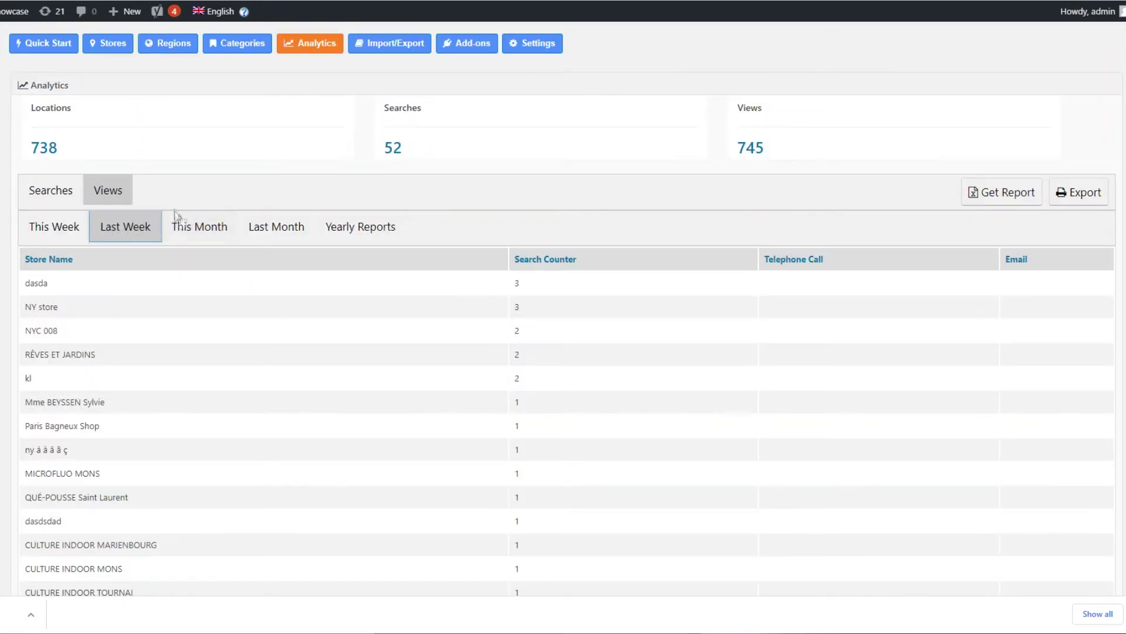
left_click(179, 223)
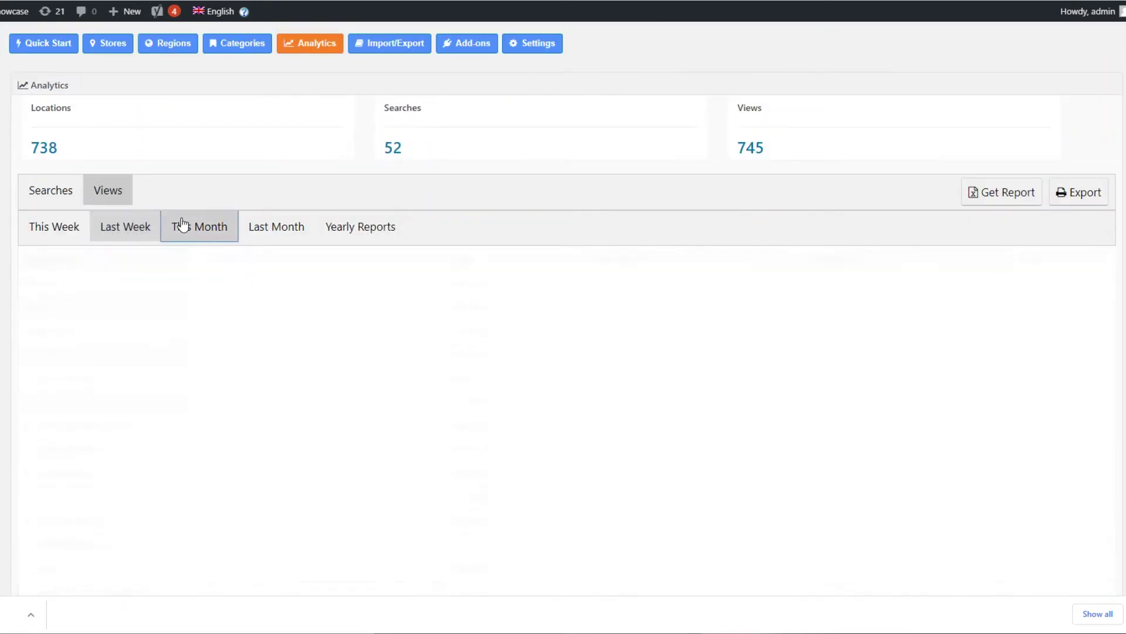
scroll(287, 321, "down", 3)
scroll(291, 324, "up", 3)
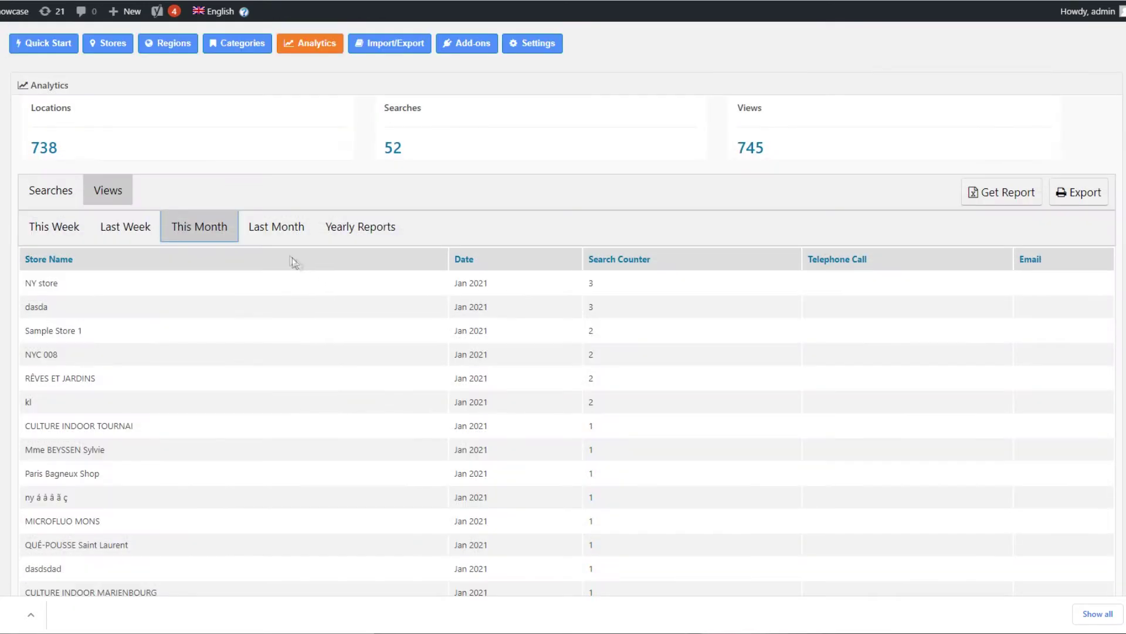
left_click(305, 226)
Show the yearly store views report for 2020, led by a garage carrosserie store with 178 counts.
left_click(352, 234)
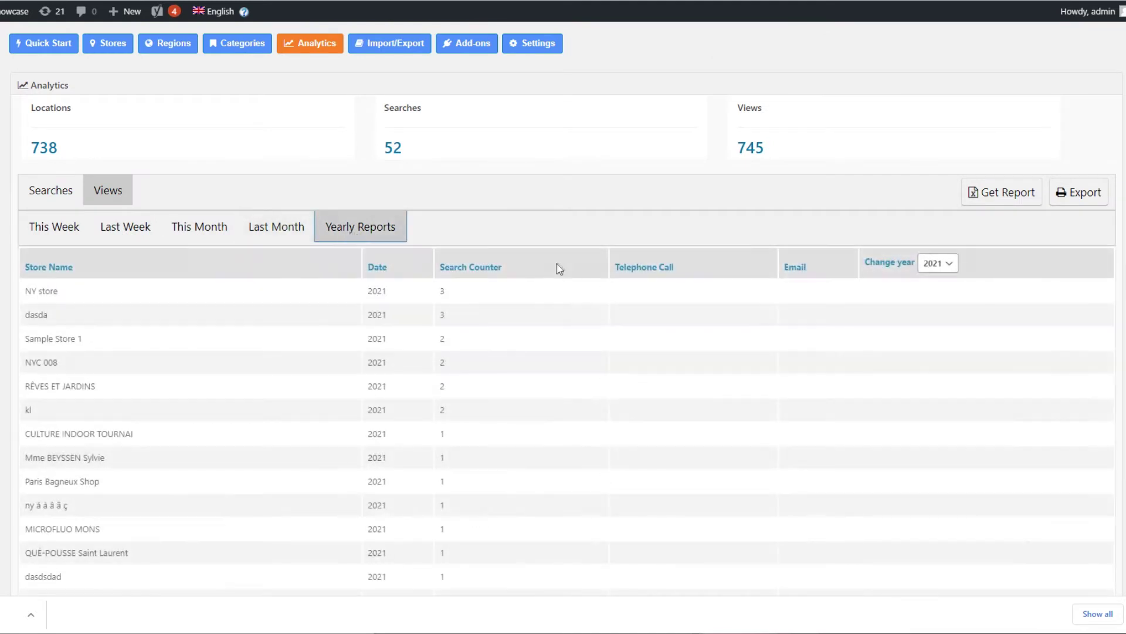
left_click(937, 263)
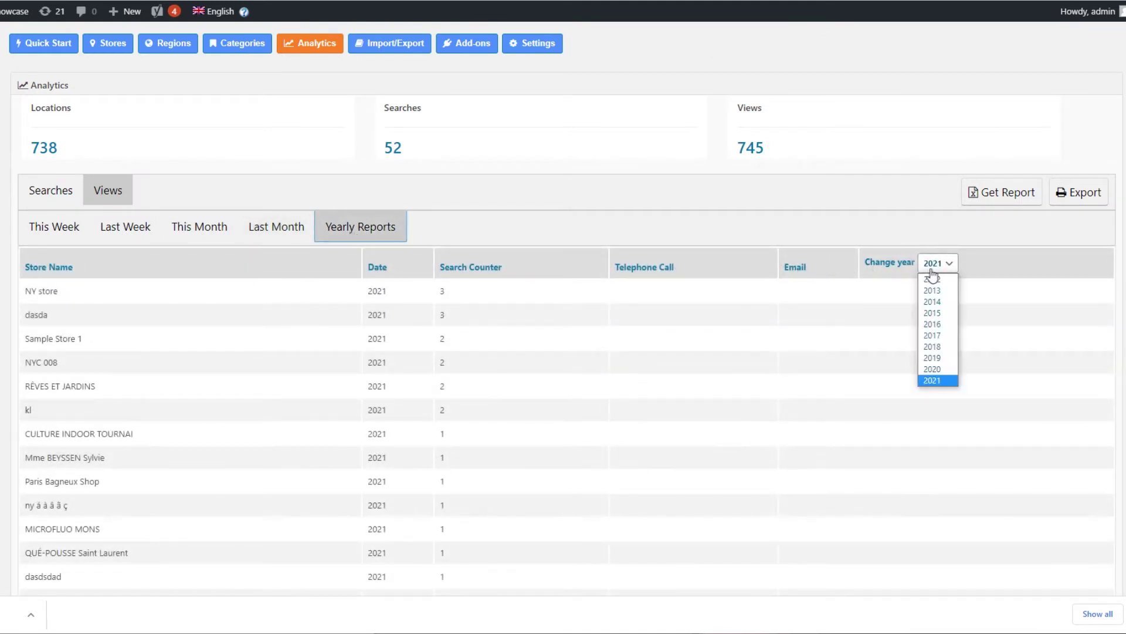
left_click(938, 369)
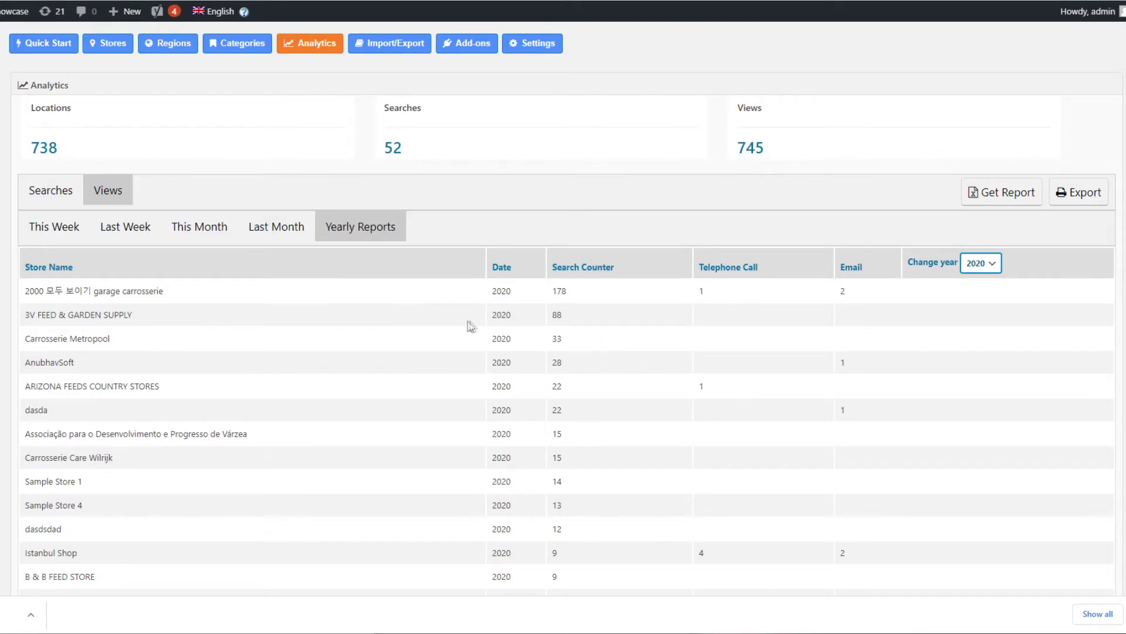
scroll(778, 399, "down", 10)
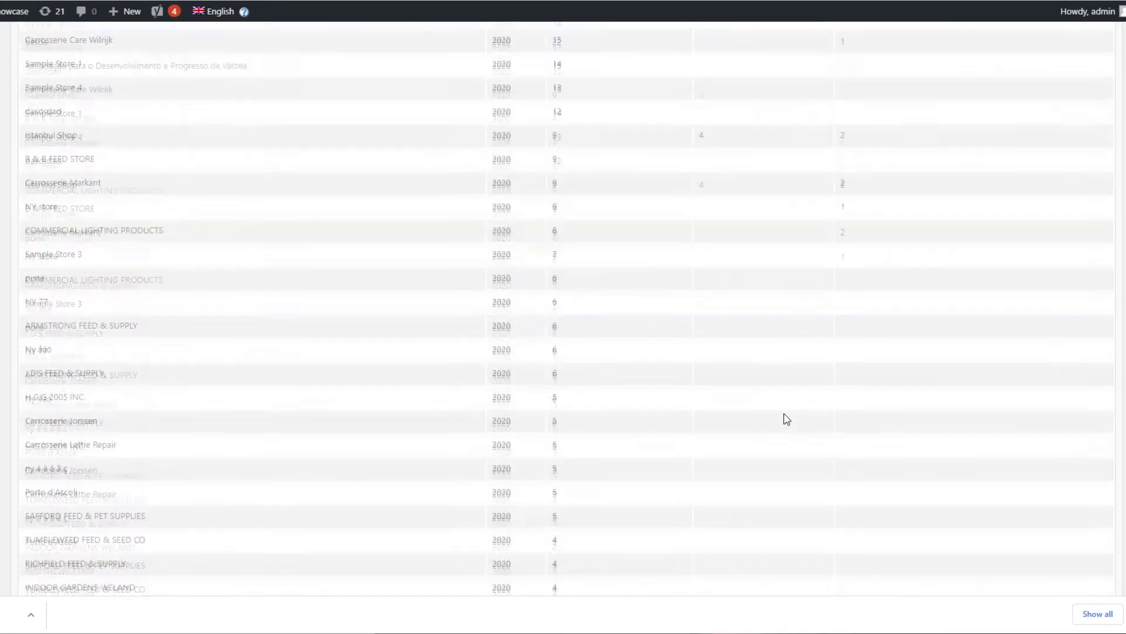
scroll(786, 418, "up", 10)
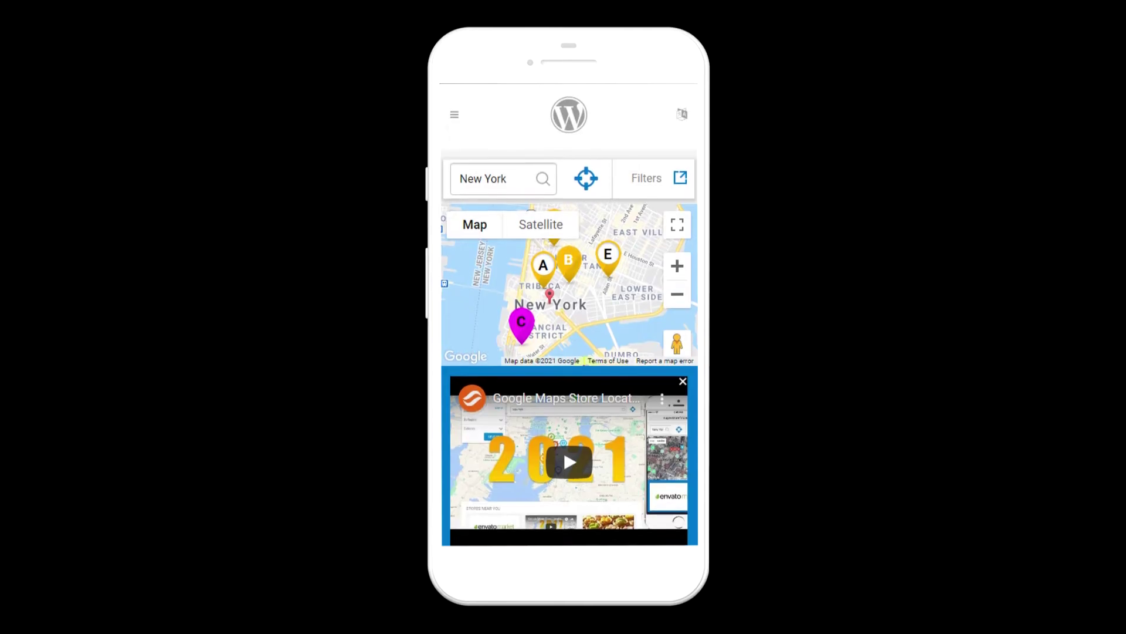
Open the Contact Us form for the store in the demo.
scroll(660, 187, "down", 9)
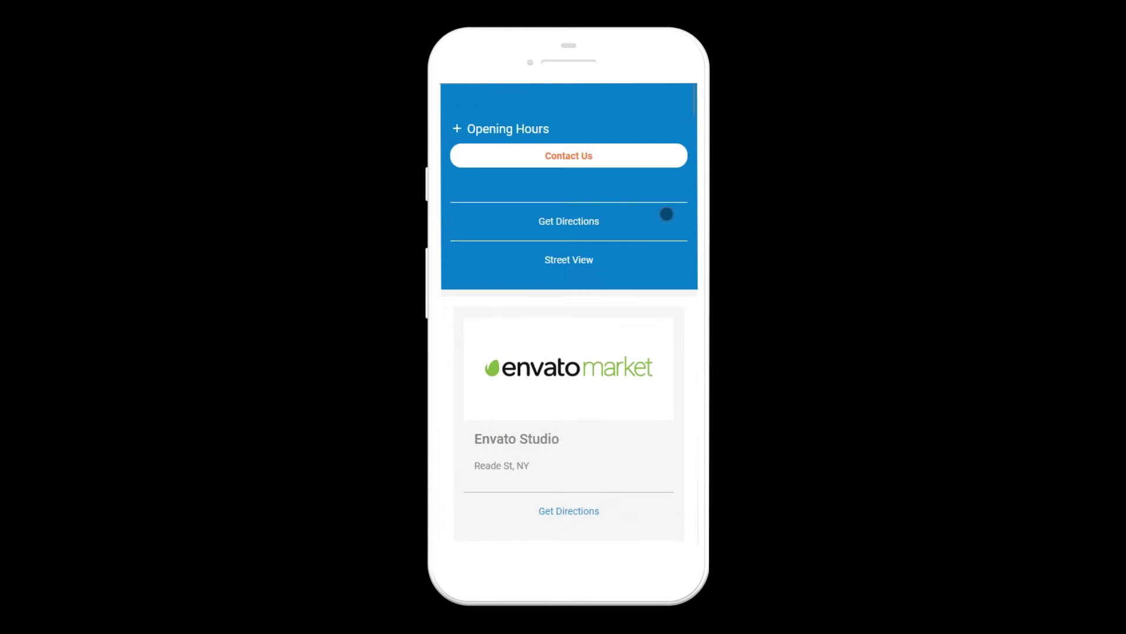
scroll(650, 207, "up", 3)
left_click(643, 292)
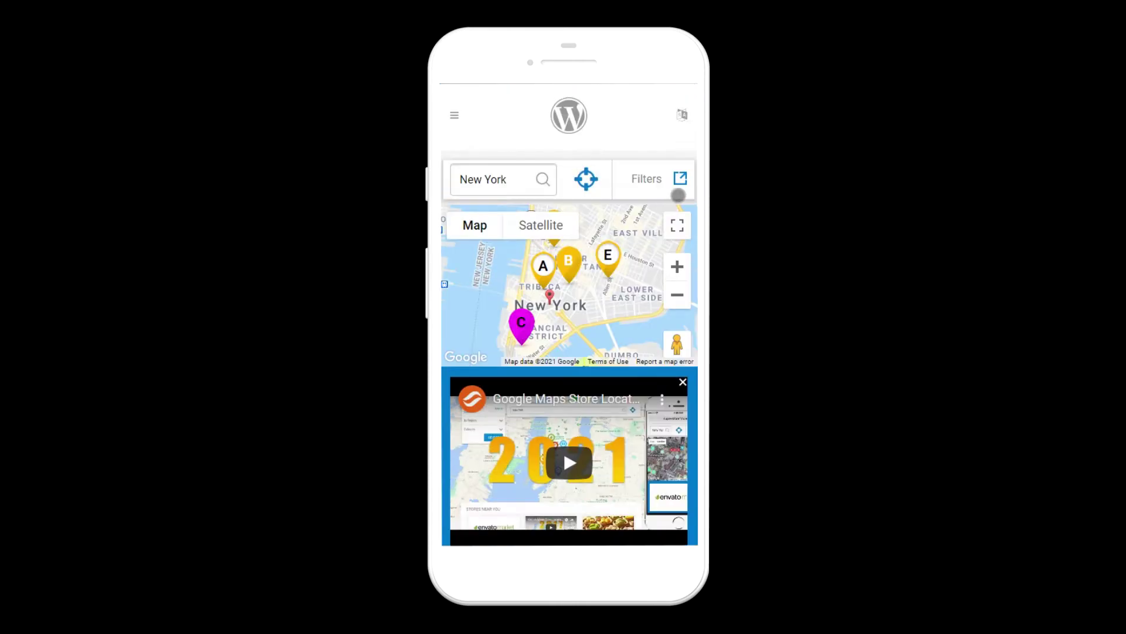
Filter the New York stores to the Restaurants category in the USA region.
left_click(677, 194)
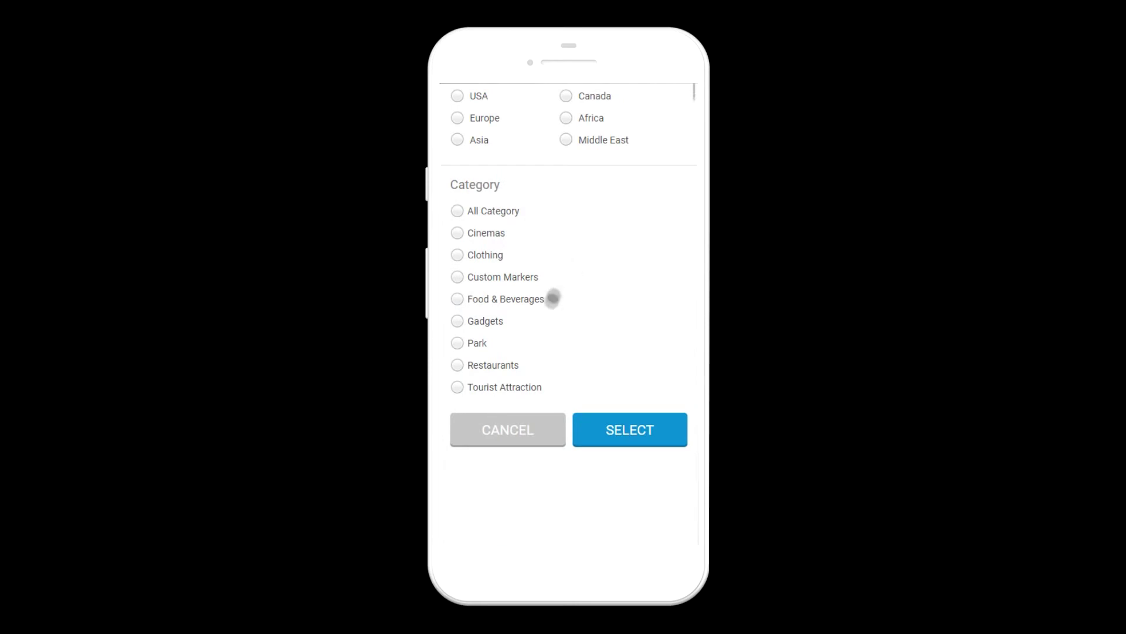
left_click(490, 366)
left_click(478, 138)
left_click(476, 99)
left_click(638, 443)
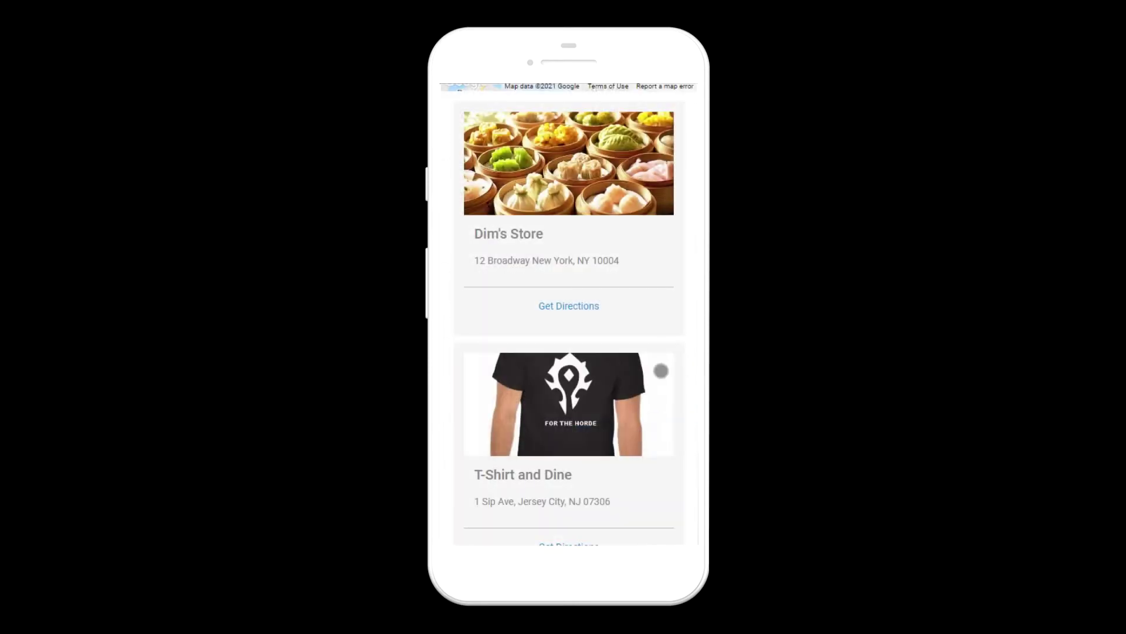
Zoom the map in one level and drop the pegman for Street View at Steakhouse Restaurant.
scroll(656, 380, "down", 10)
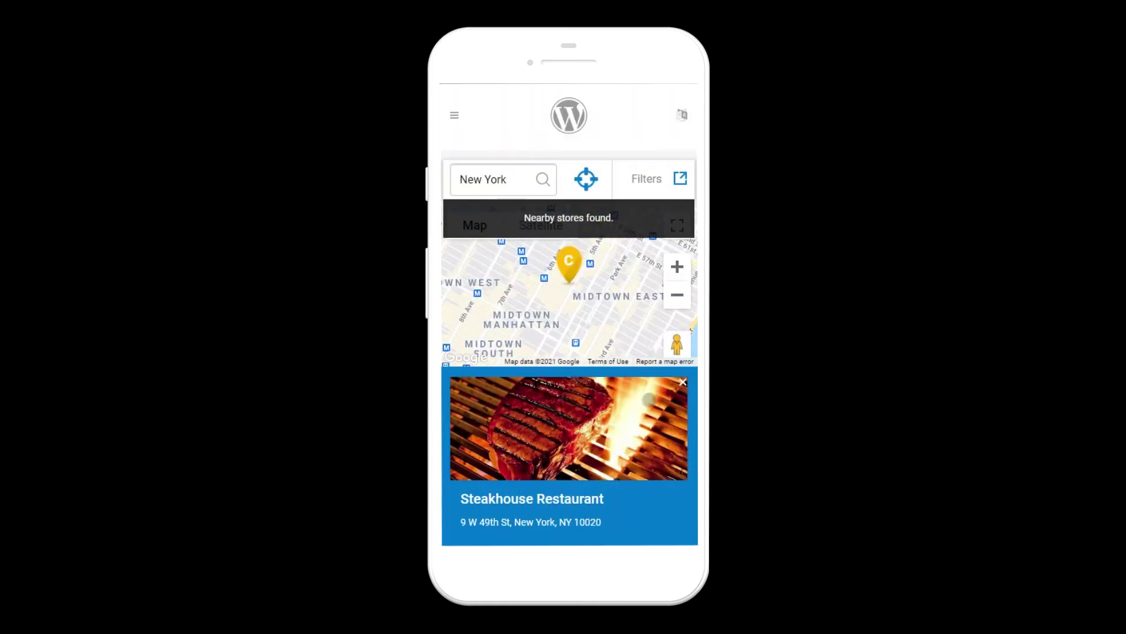
left_click(677, 266)
left_click_drag(677, 344, 608, 332)
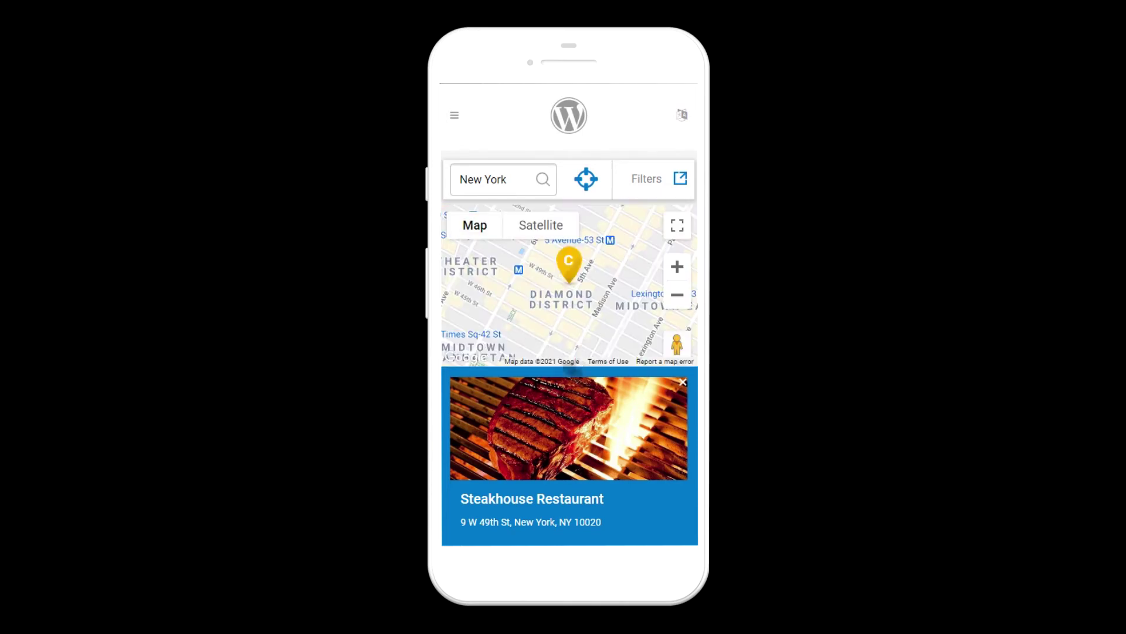
scroll(775, 380, "down", 2)
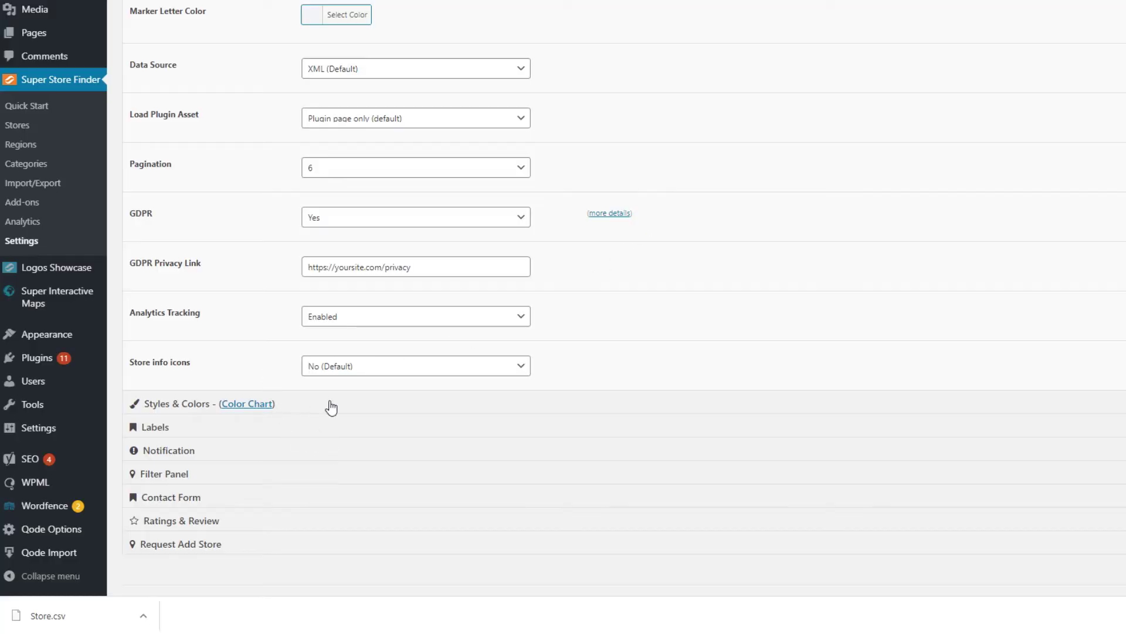
Expand Styles & Colors and open the Map Hue, Main background and Top Bar Background color pickers.
left_click(331, 407)
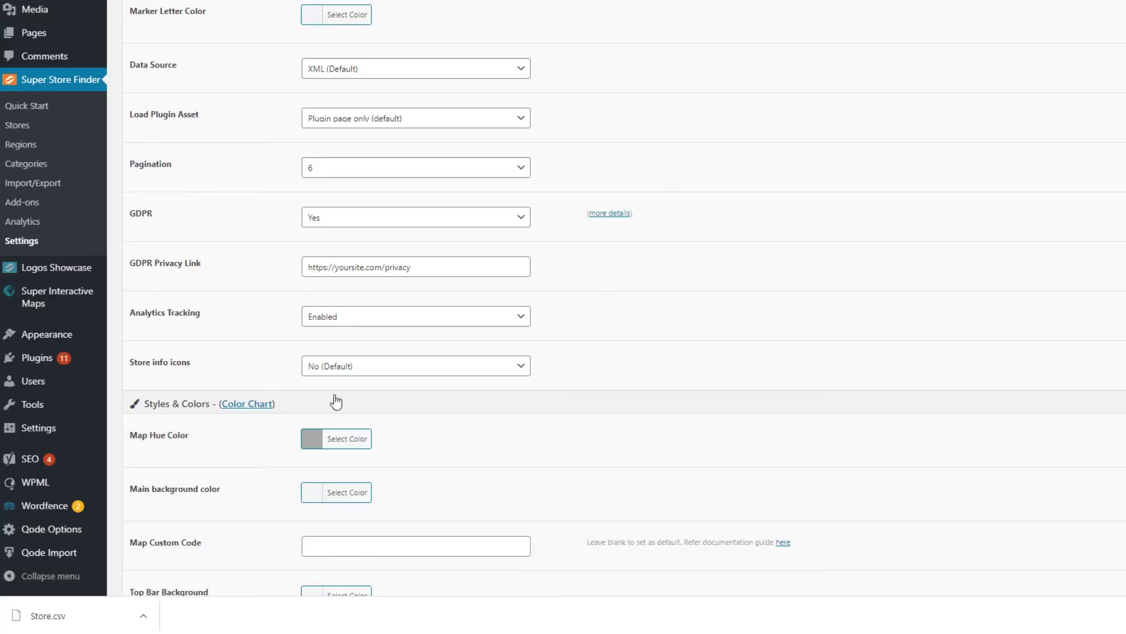
scroll(352, 396, "down", 3)
left_click(335, 232)
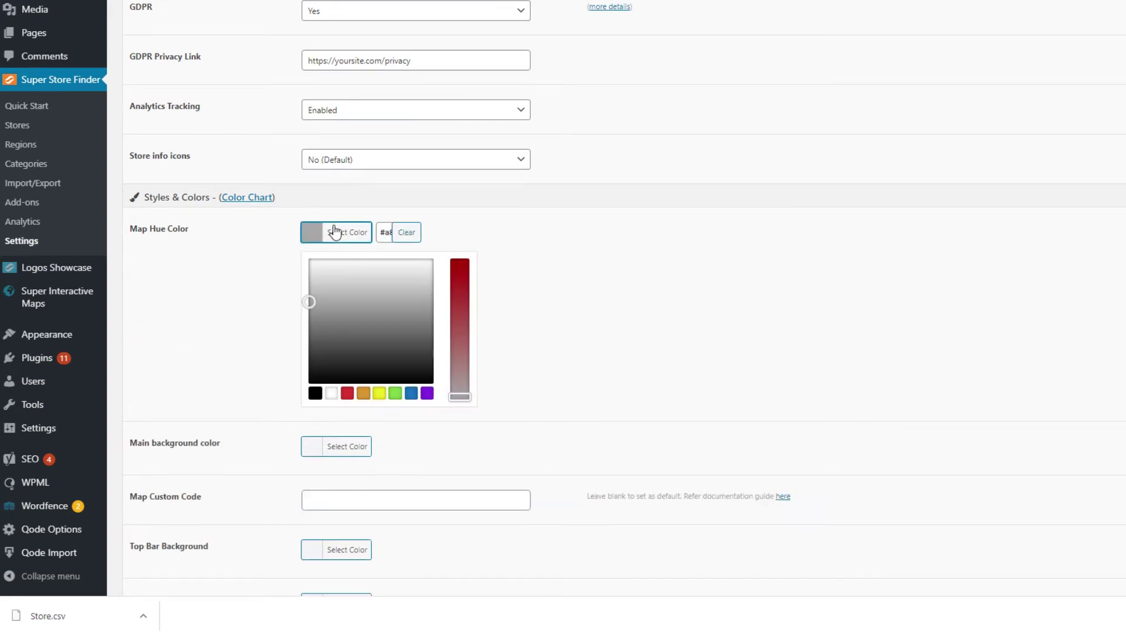
scroll(333, 346, "down", 2)
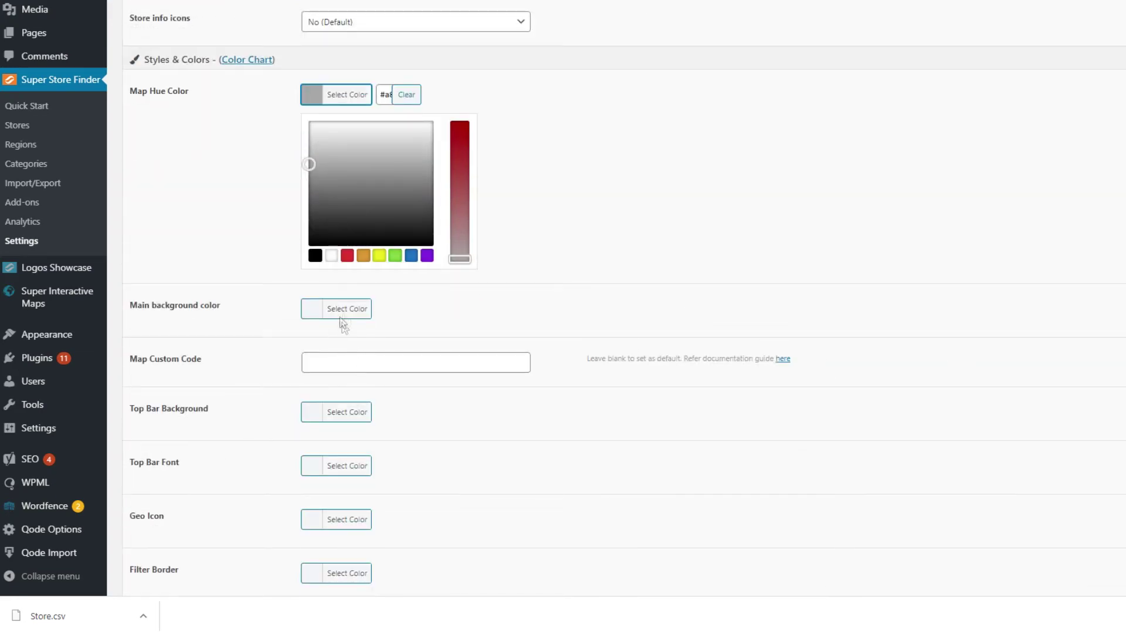
left_click(340, 317)
left_click(361, 415)
scroll(472, 428, "down", 6)
scroll(480, 427, "down", 5)
scroll(478, 422, "up", 12)
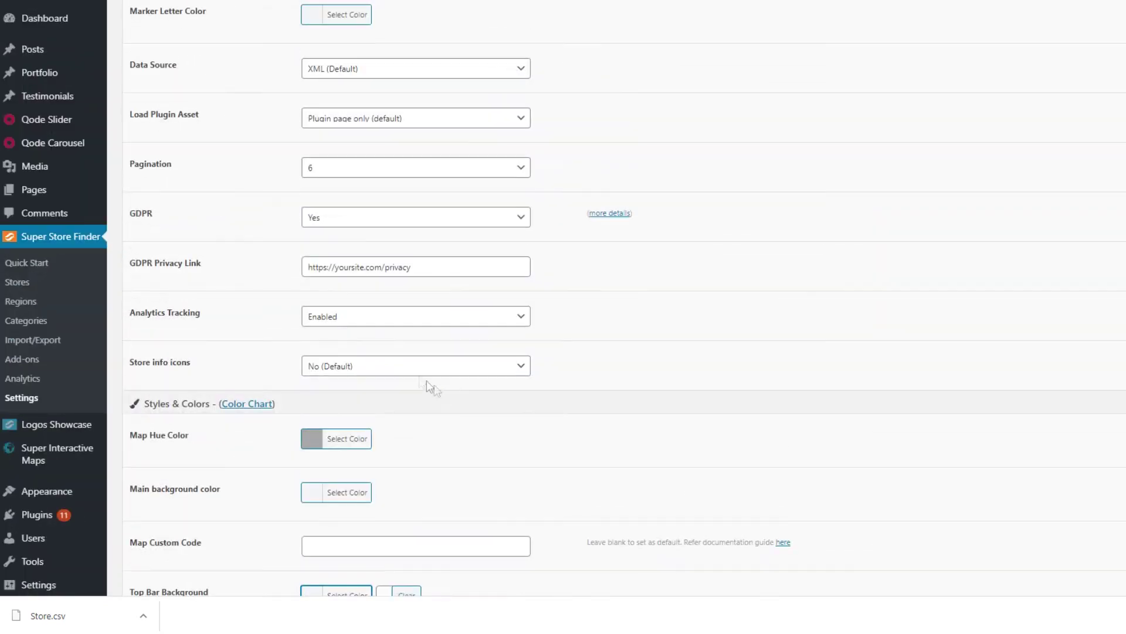
View and zoom the colour chart, close it, then start on Map Custom Code and its documentation link.
left_click(247, 404)
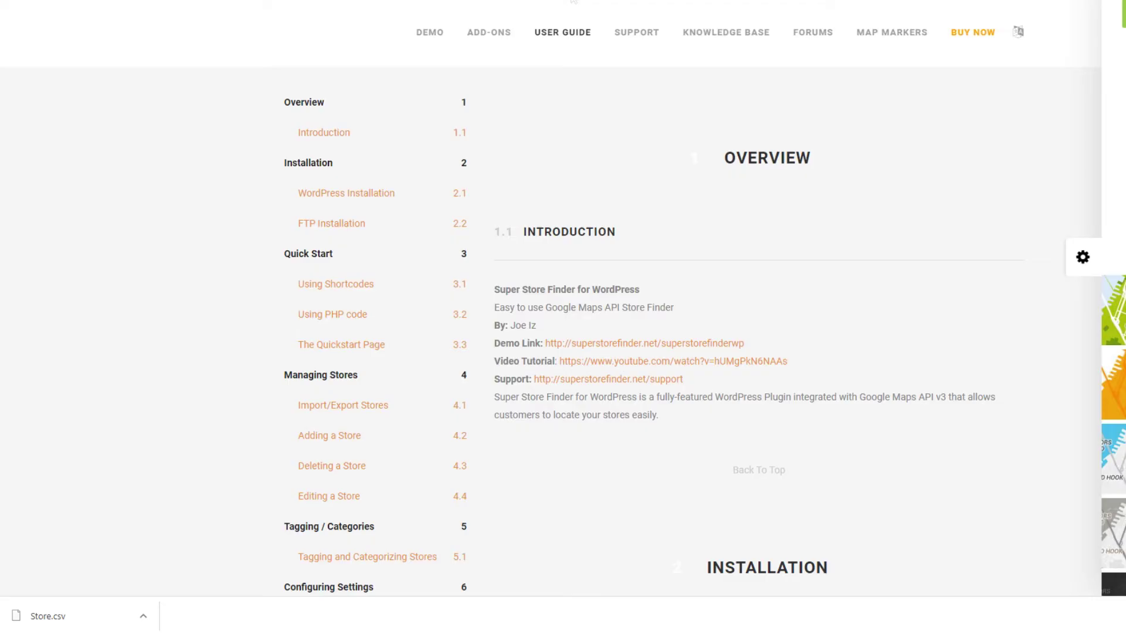
left_click(717, 233)
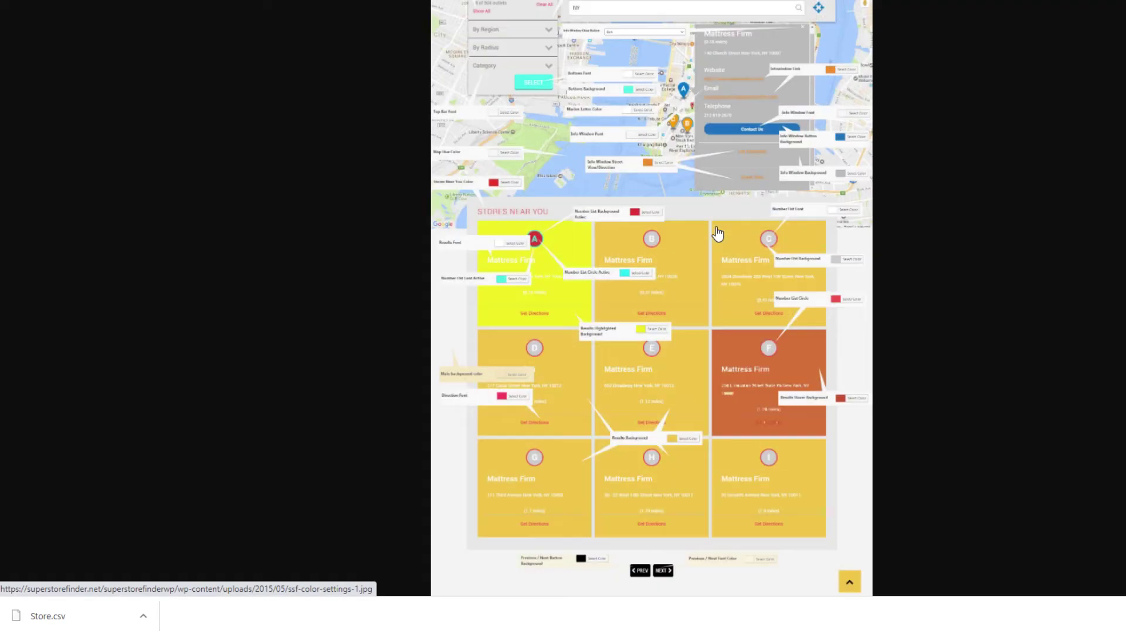
left_click(716, 231)
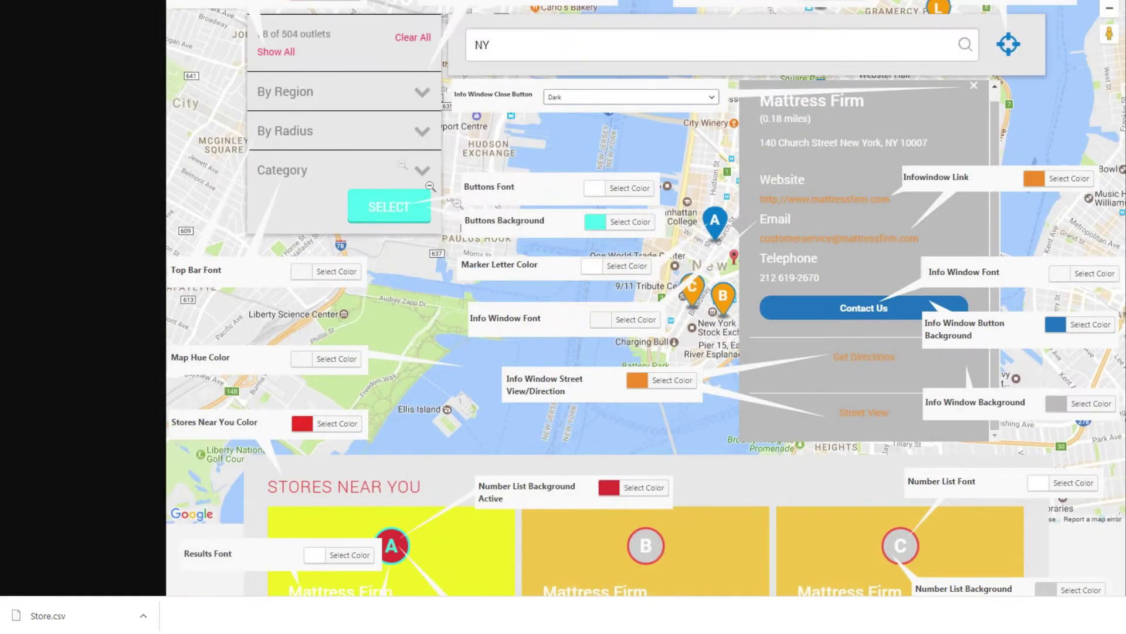
scroll(807, 299, "down", 5)
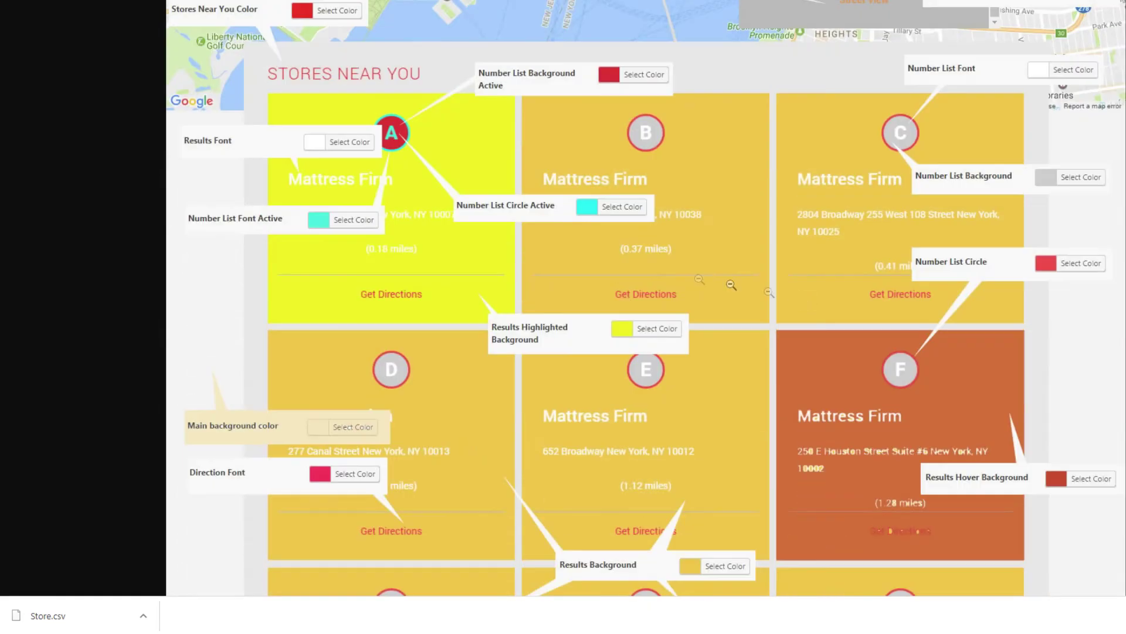
scroll(683, 315, "down", 4)
left_click(681, 300)
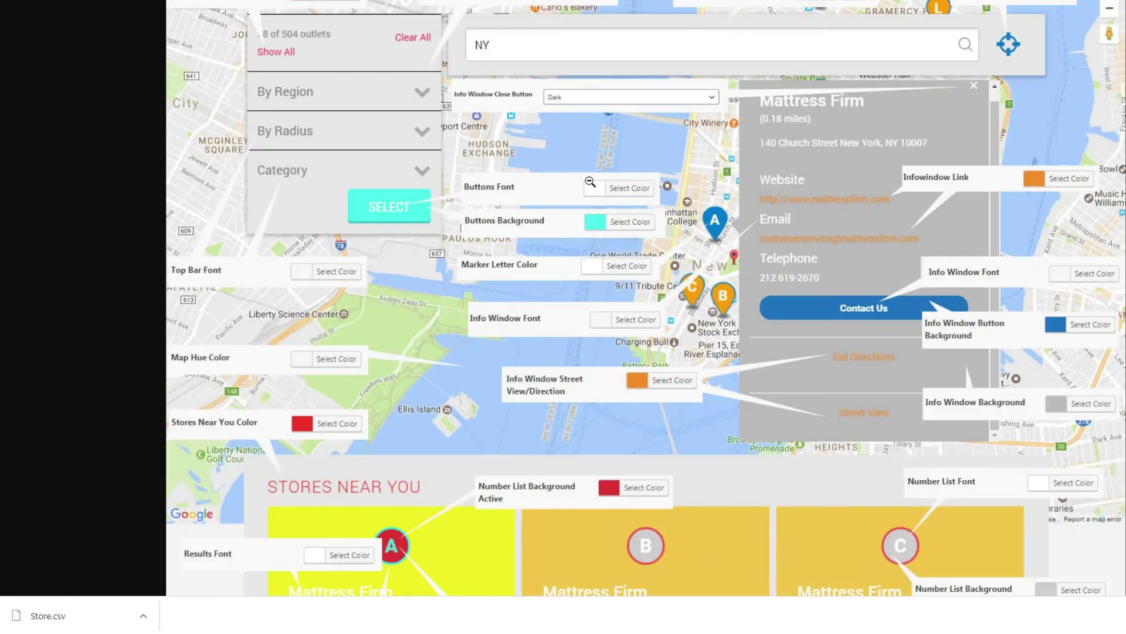
left_click(683, 305)
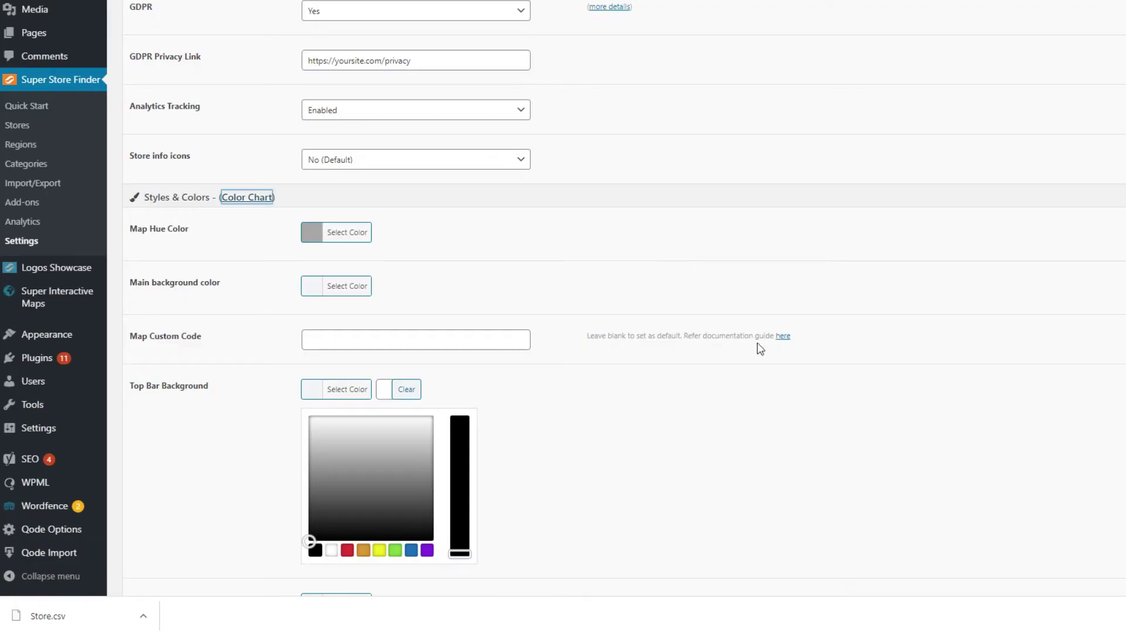
left_click(457, 341)
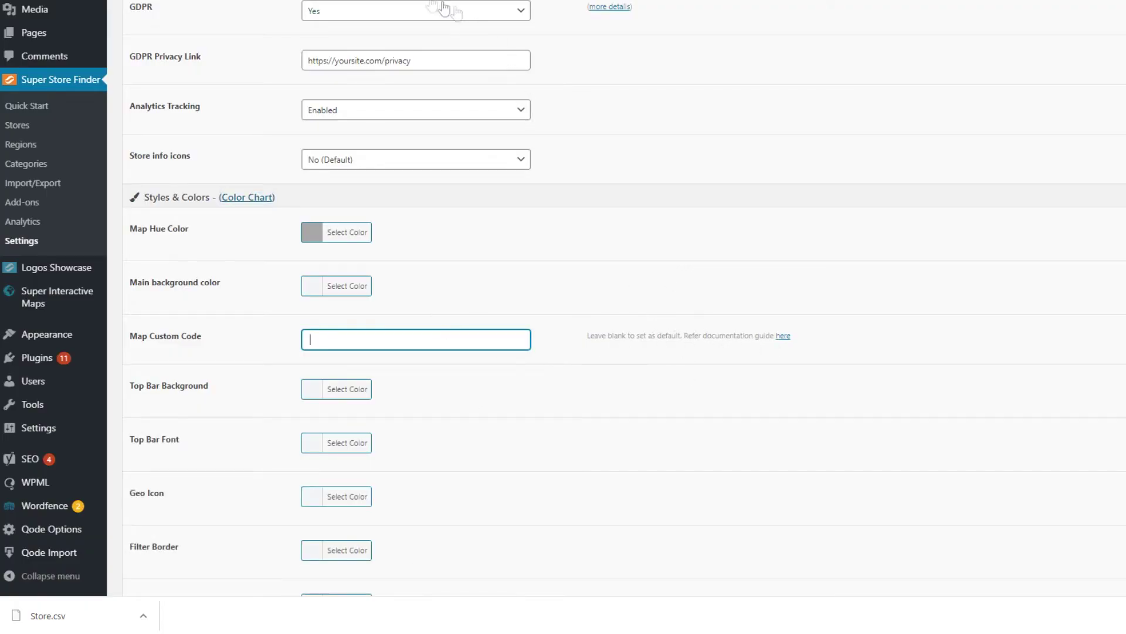
right_click(783, 340)
left_click(801, 352)
key("ctrl+Tab")
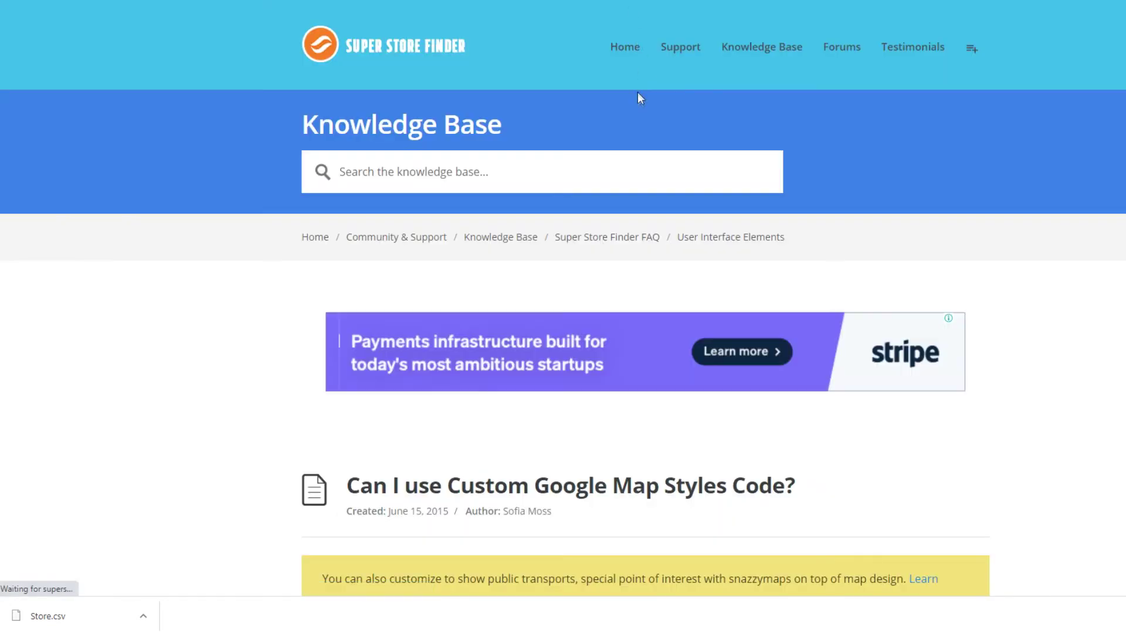
scroll(626, 158, "down", 5)
scroll(627, 162, "down", 2)
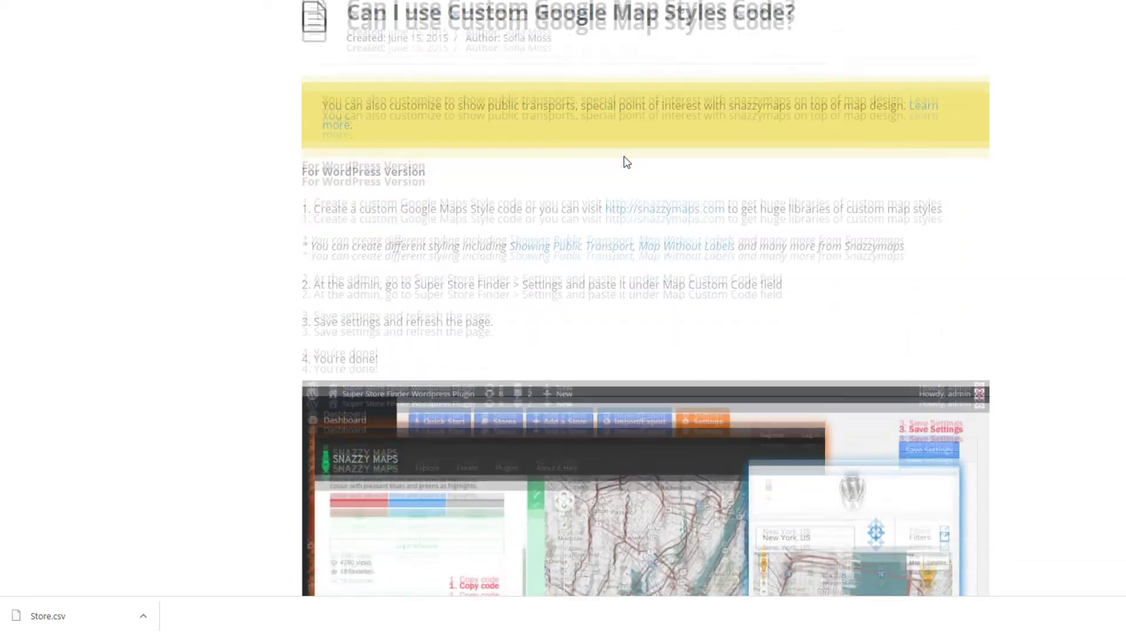
scroll(625, 160, "up", 1)
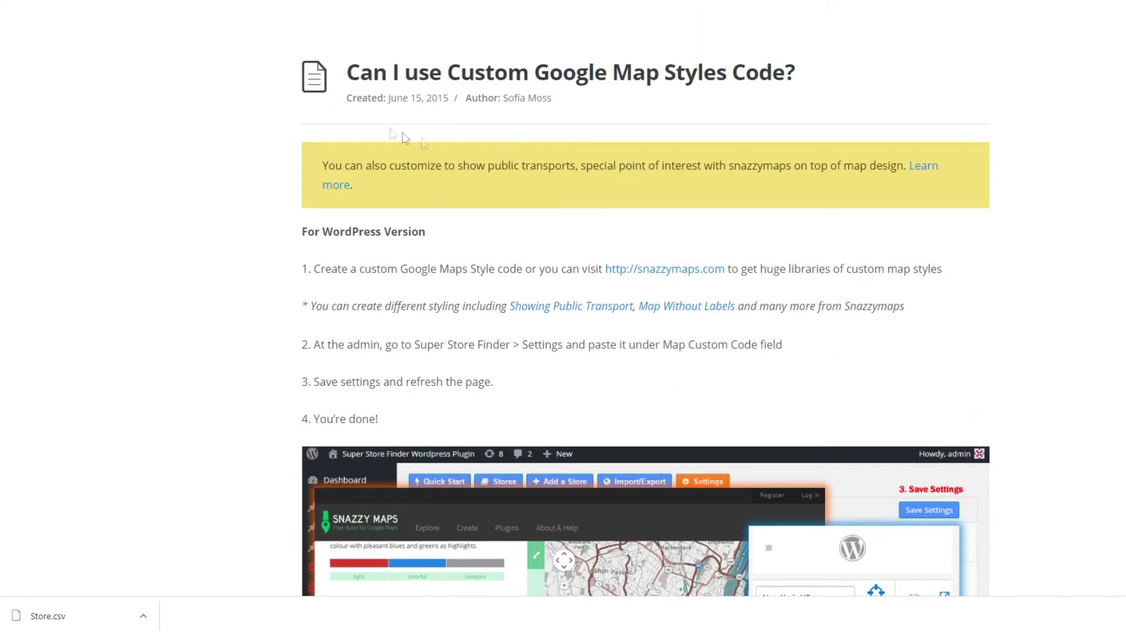
scroll(139, 230, "down", 6)
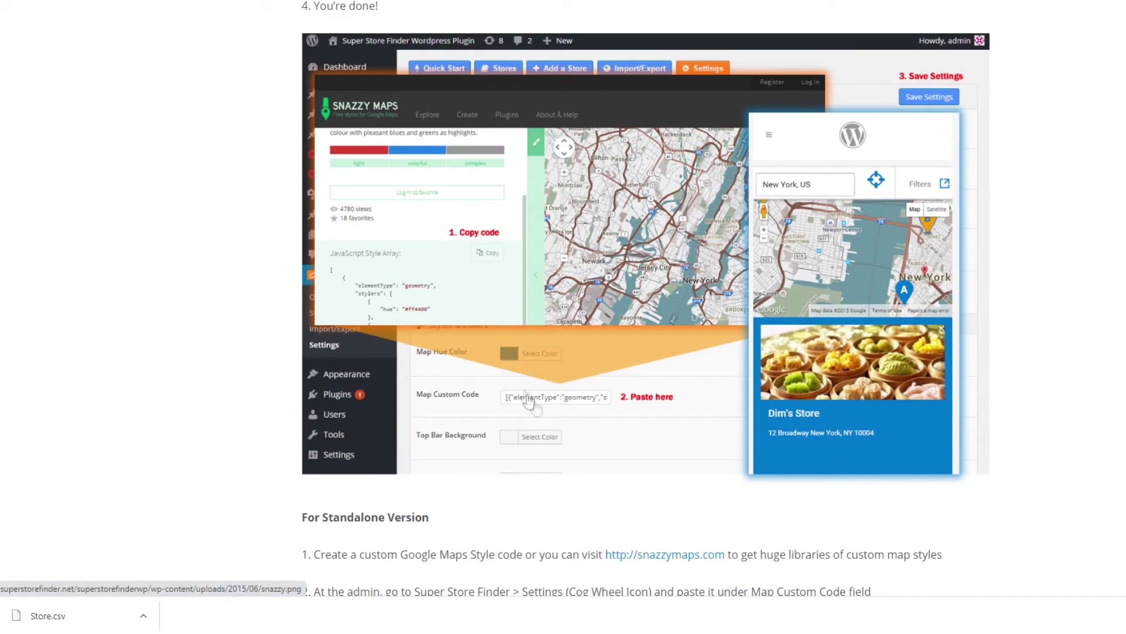
scroll(505, 382, "up", 2)
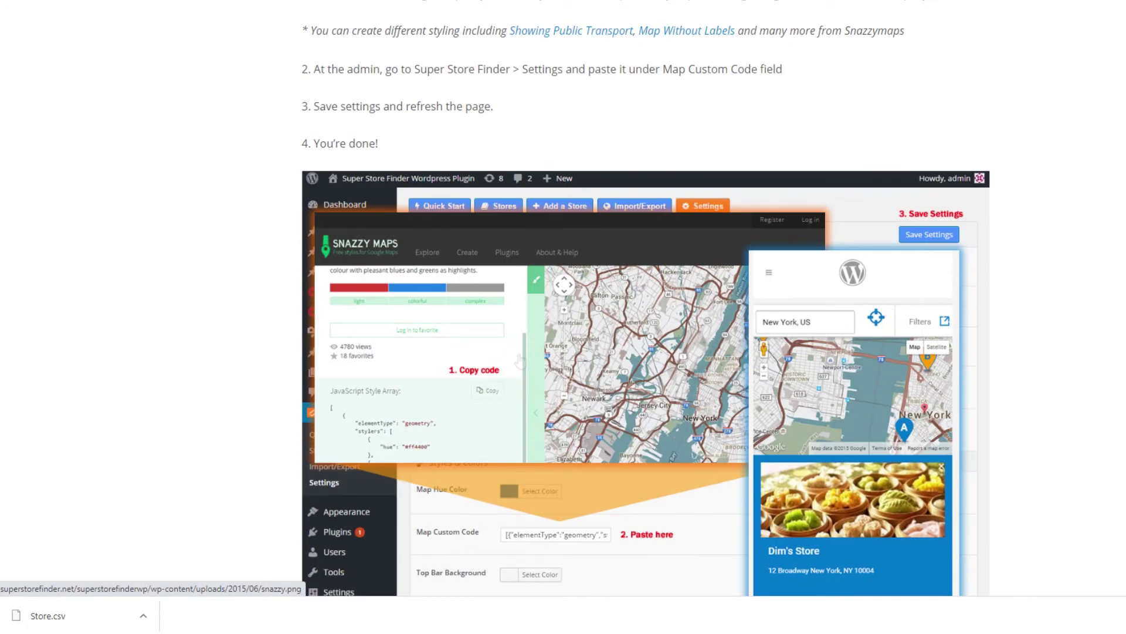
scroll(379, 317, "down", 6)
scroll(645, 262, "down", 5)
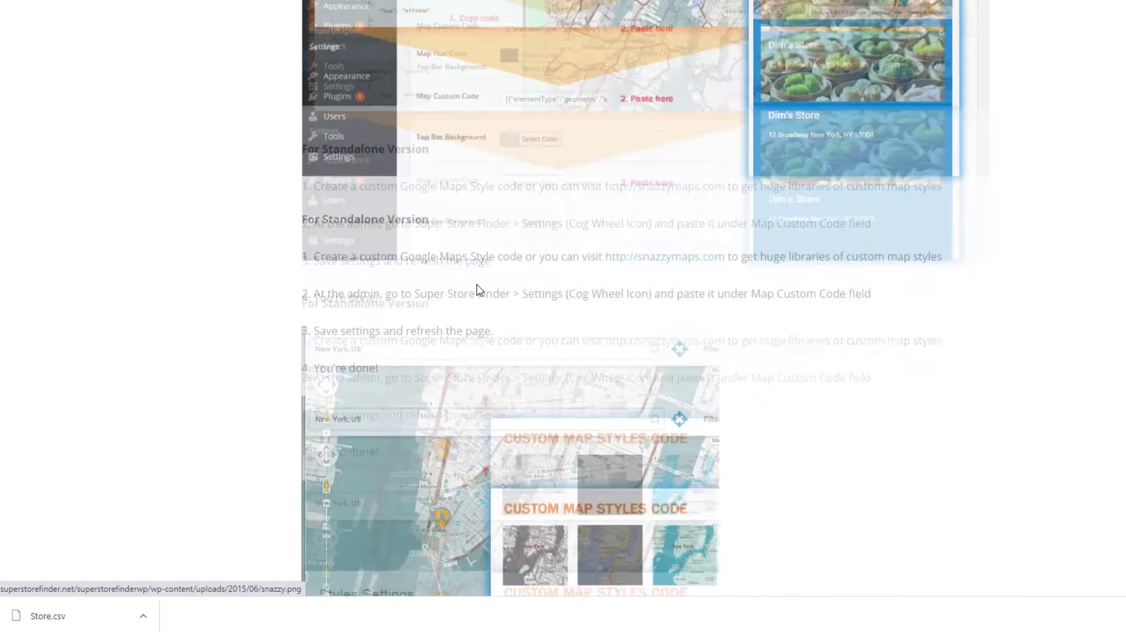
scroll(455, 370, "down", 6)
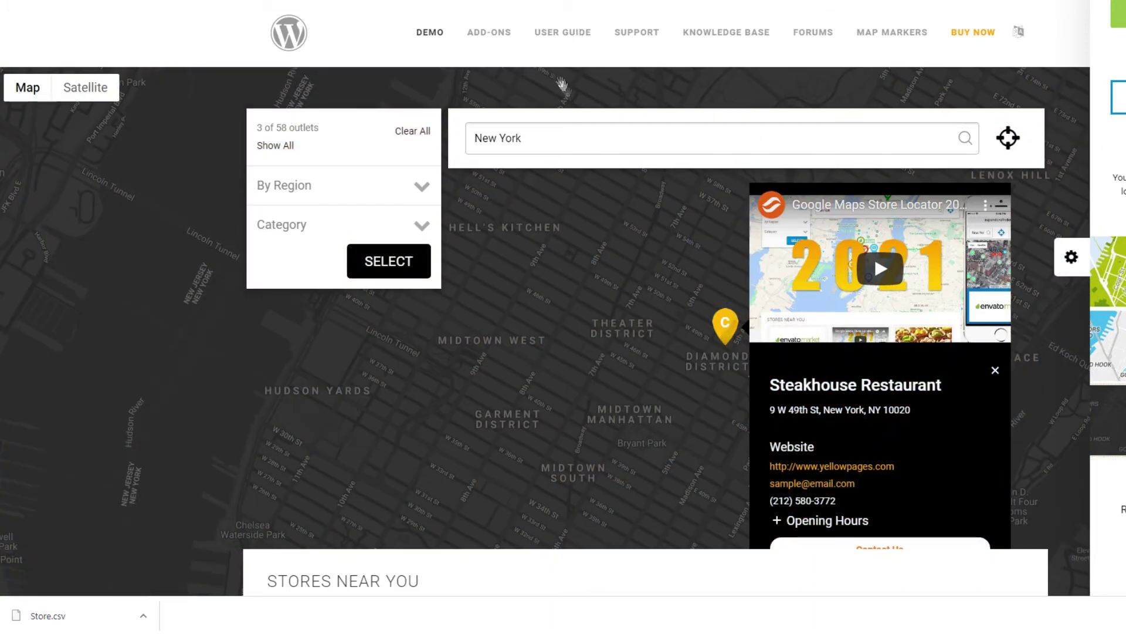
In the Marker Clusterer demo, zoom through clusters 14 and 10 to Sample Store 5, then return to Add-ons.
mouse_move(505, 43)
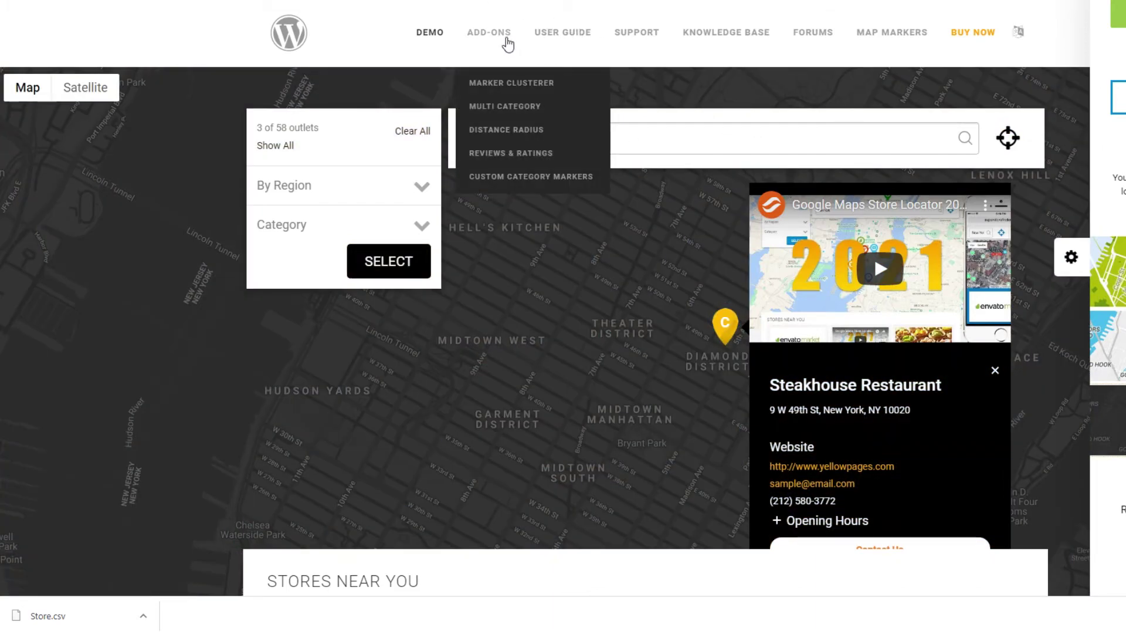
scroll(508, 43, "down", 1)
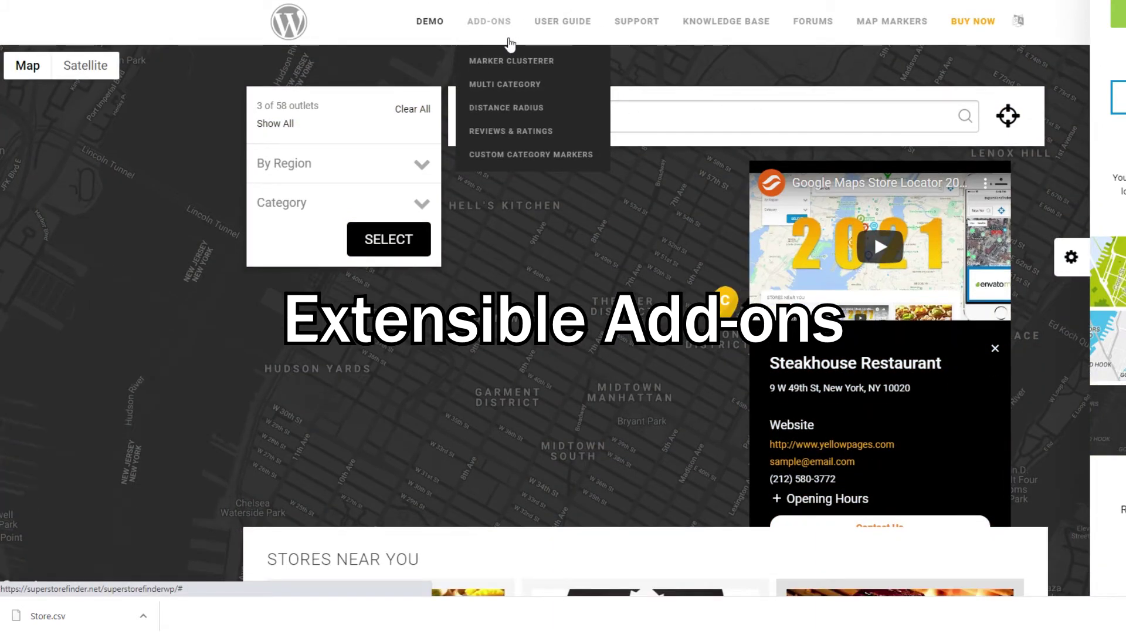
left_click(511, 60)
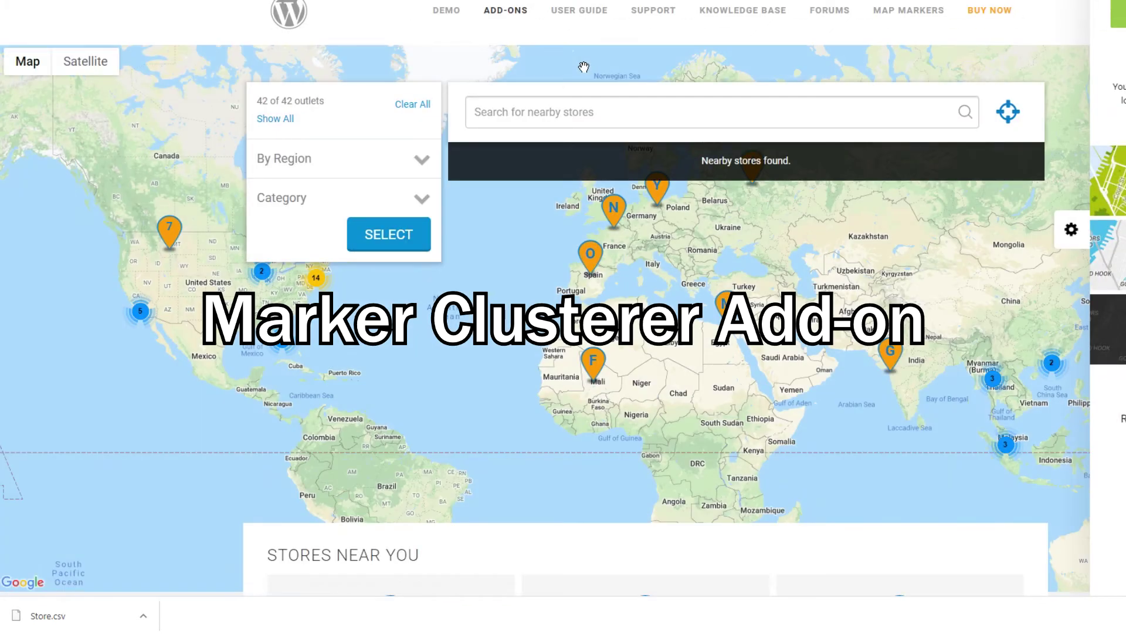
left_click(318, 284)
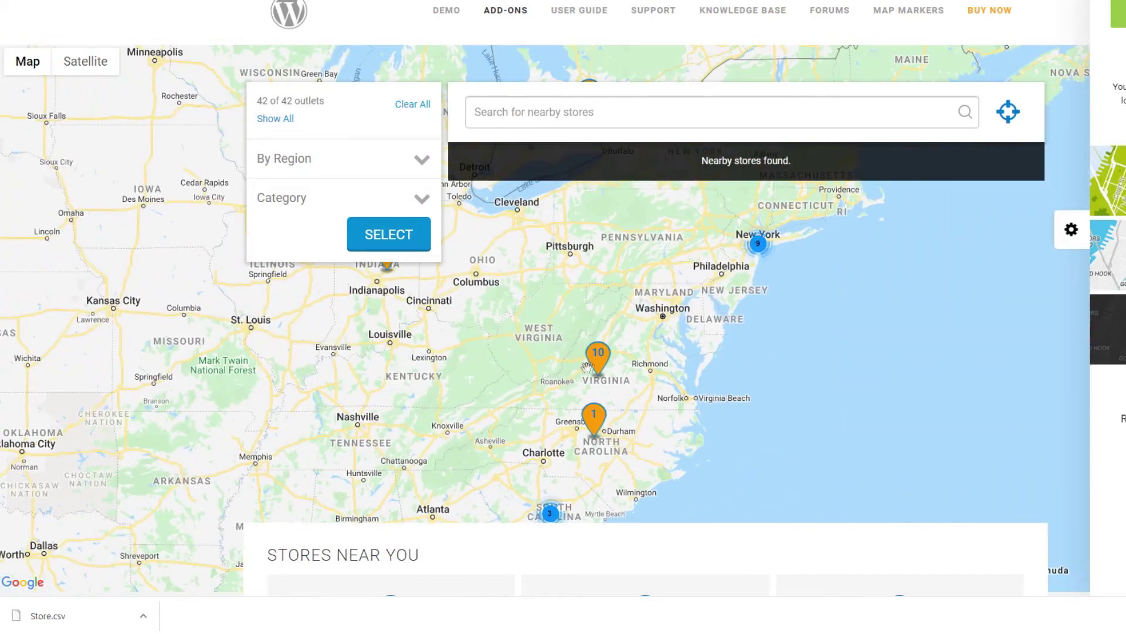
left_click(596, 358)
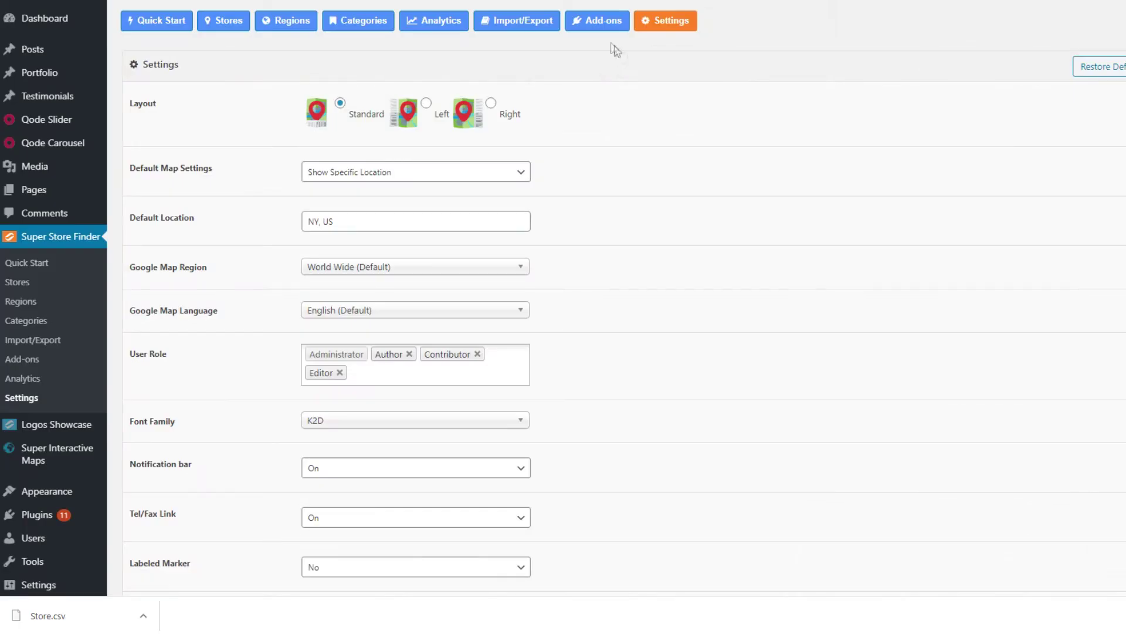
left_click(597, 21)
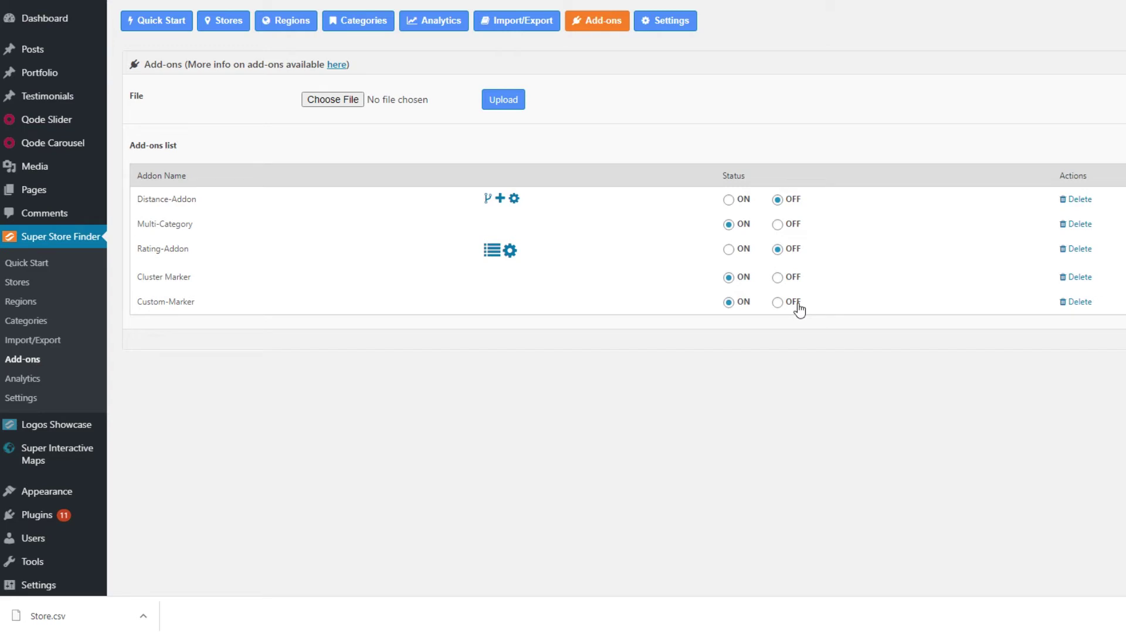
Set the Cluster Marker add-on to ON.
left_click(782, 278)
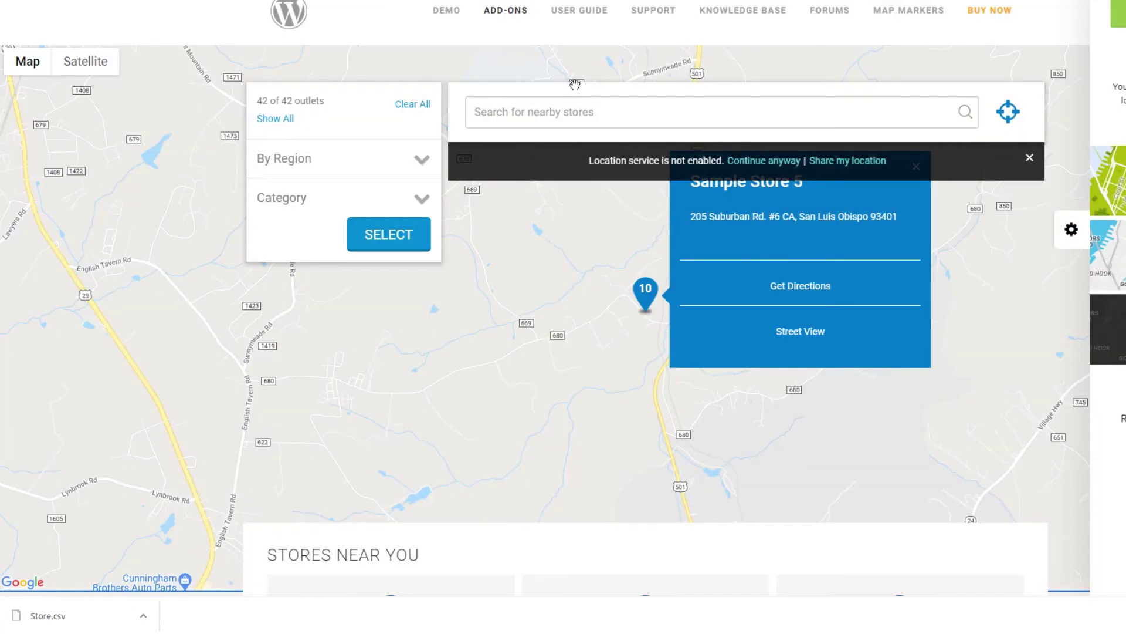
mouse_move(525, 31)
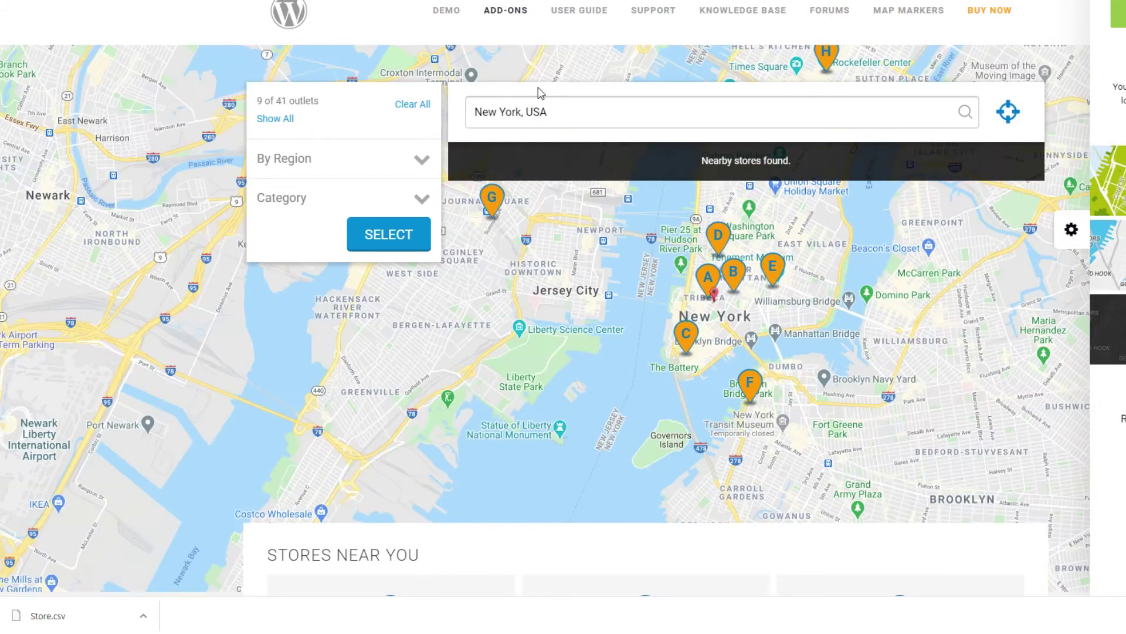
Filter the New York map to the cinemas and clothing categories.
left_click(422, 198)
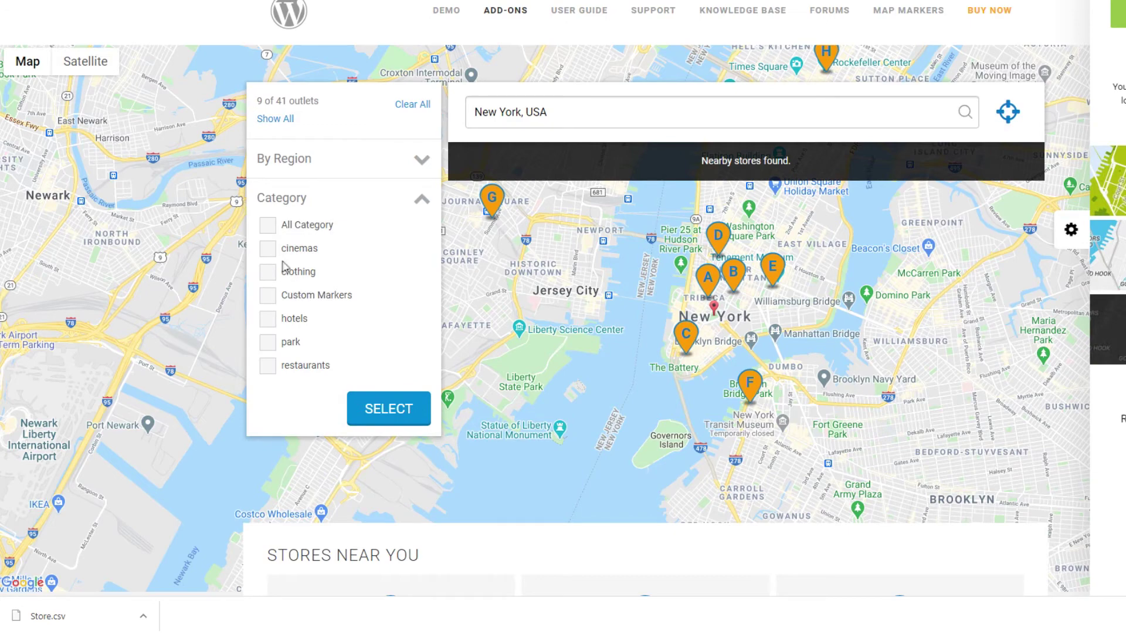
left_click(300, 254)
left_click(301, 273)
left_click(396, 410)
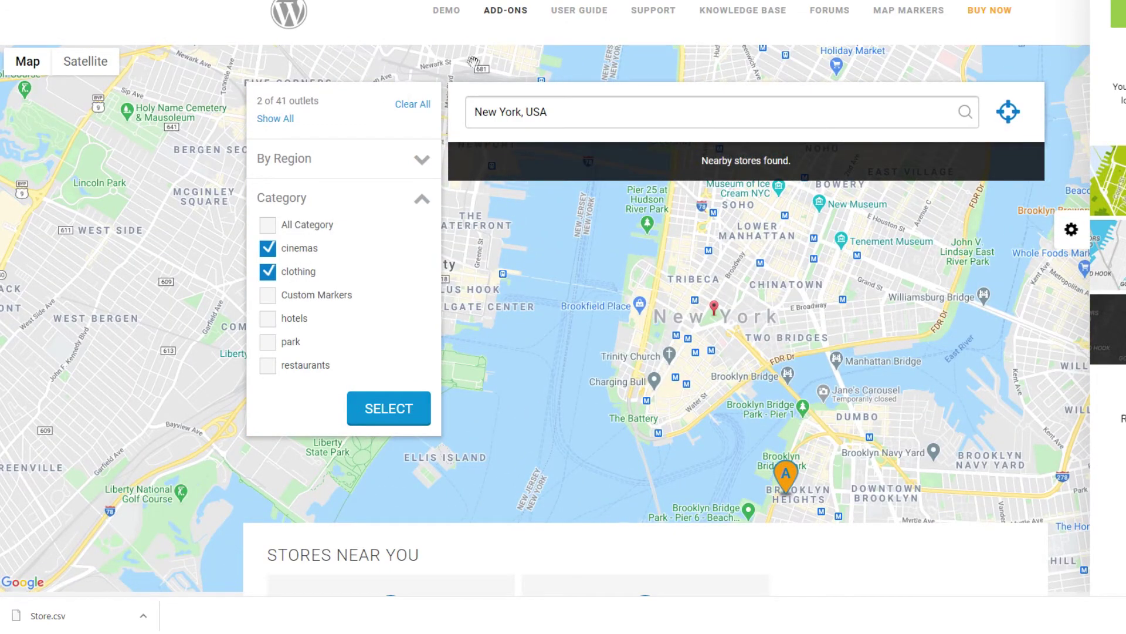
Open the Distance Radius demo and expand the By Radius options.
mouse_move(500, 17)
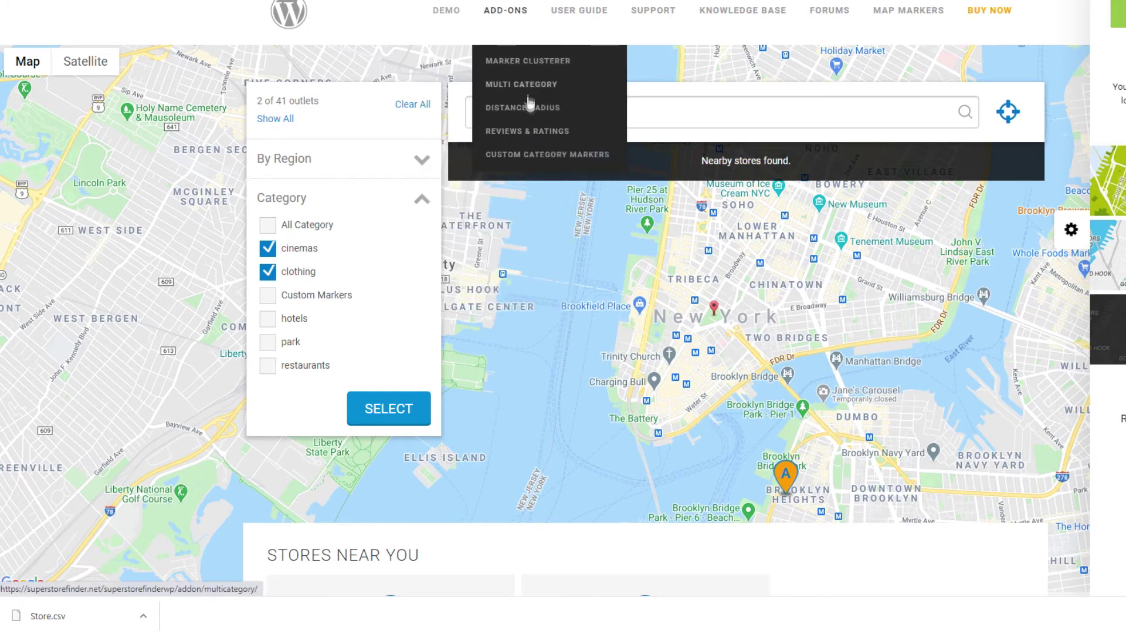
left_click(531, 109)
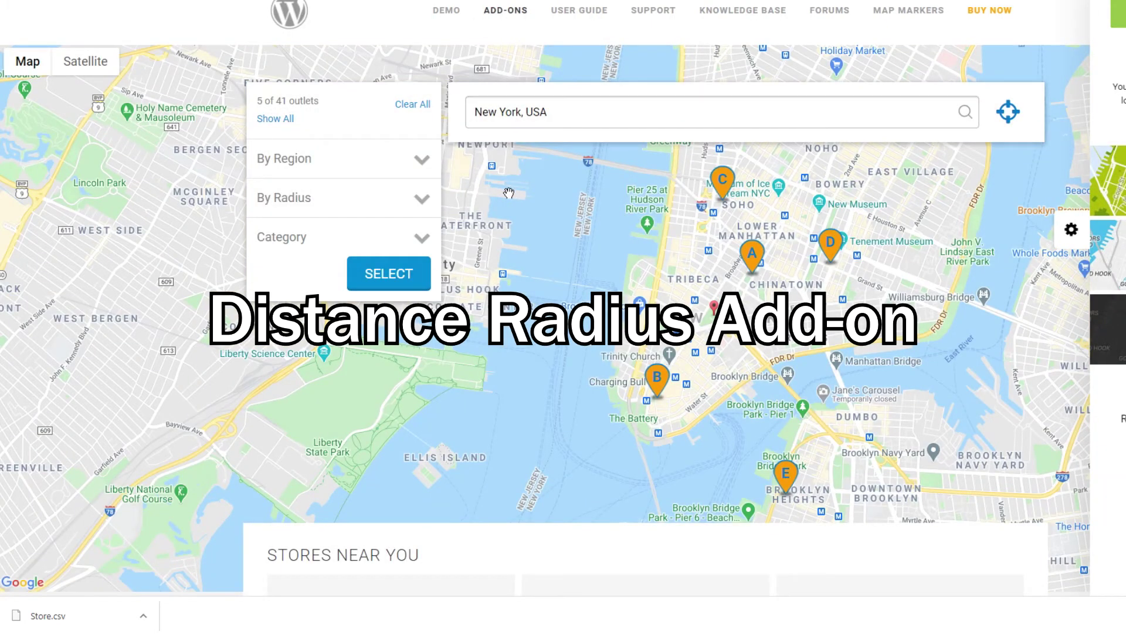
left_click(422, 199)
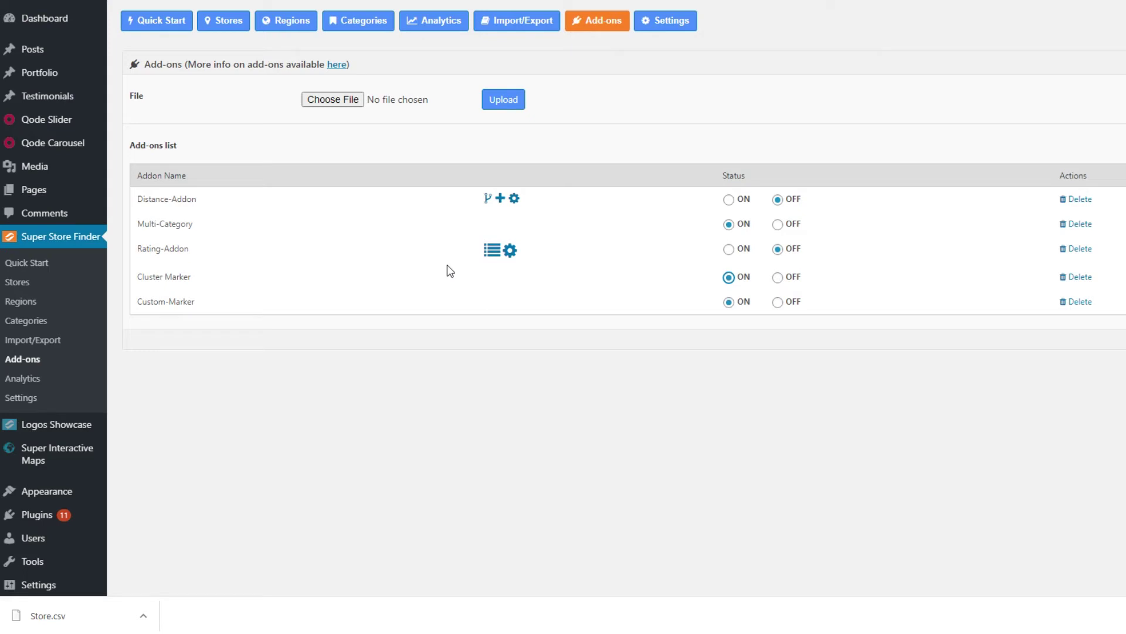
Turn on the Distance-Addon and add a 1000 Miles radius option alongside 50, 10 and 100.
left_click(728, 200)
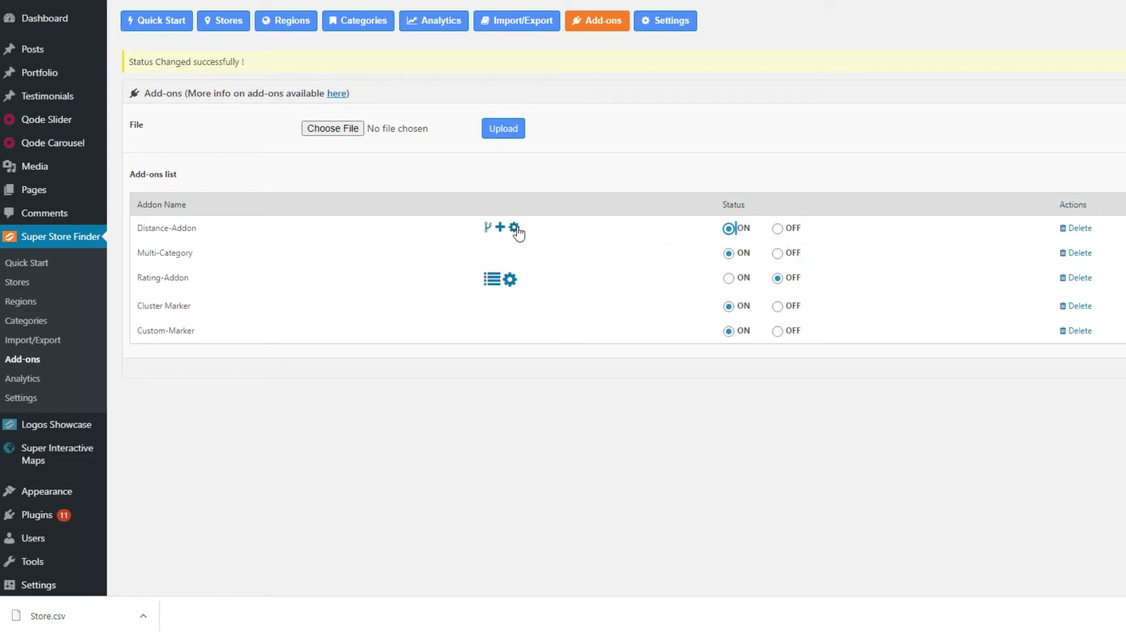
left_click(487, 227)
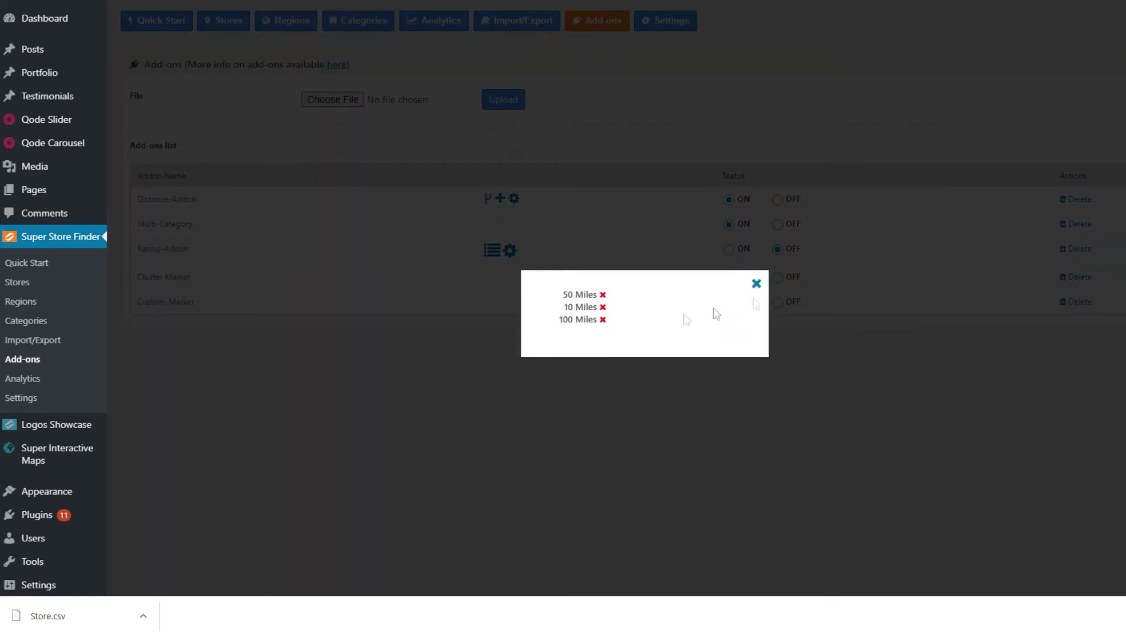
left_click(756, 283)
left_click(500, 198)
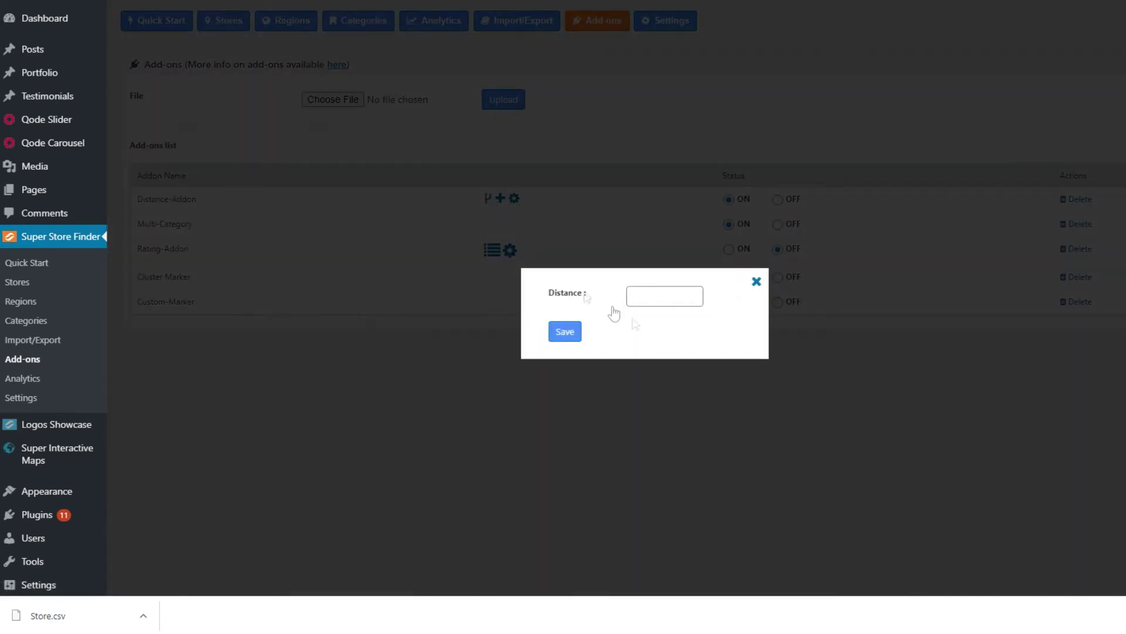
left_click(679, 304)
left_click(567, 336)
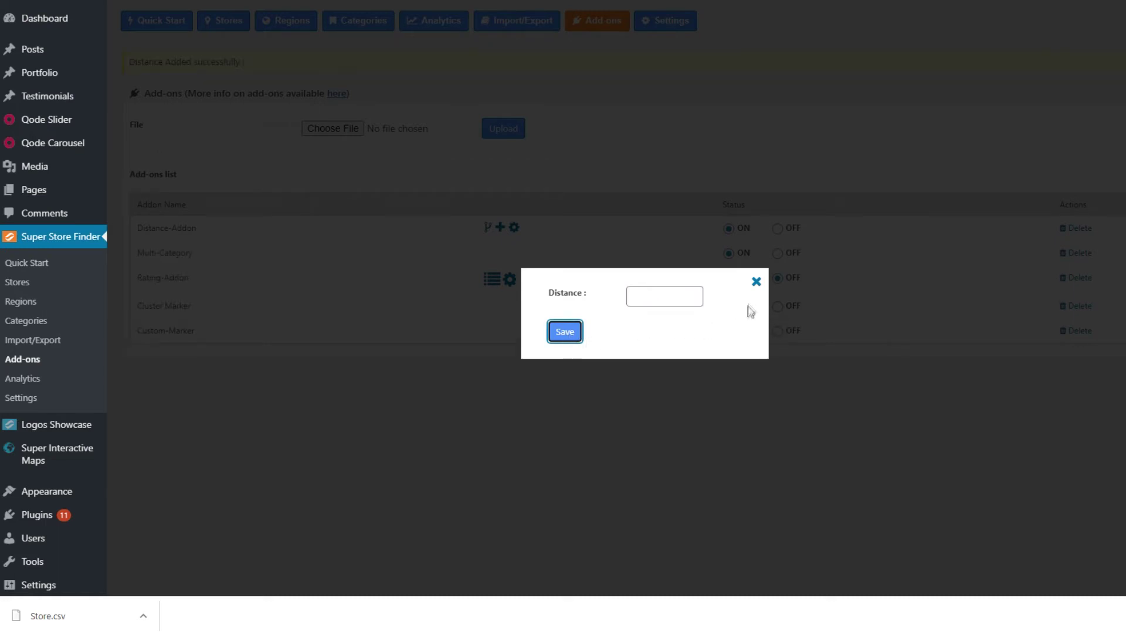
left_click(760, 286)
left_click(492, 230)
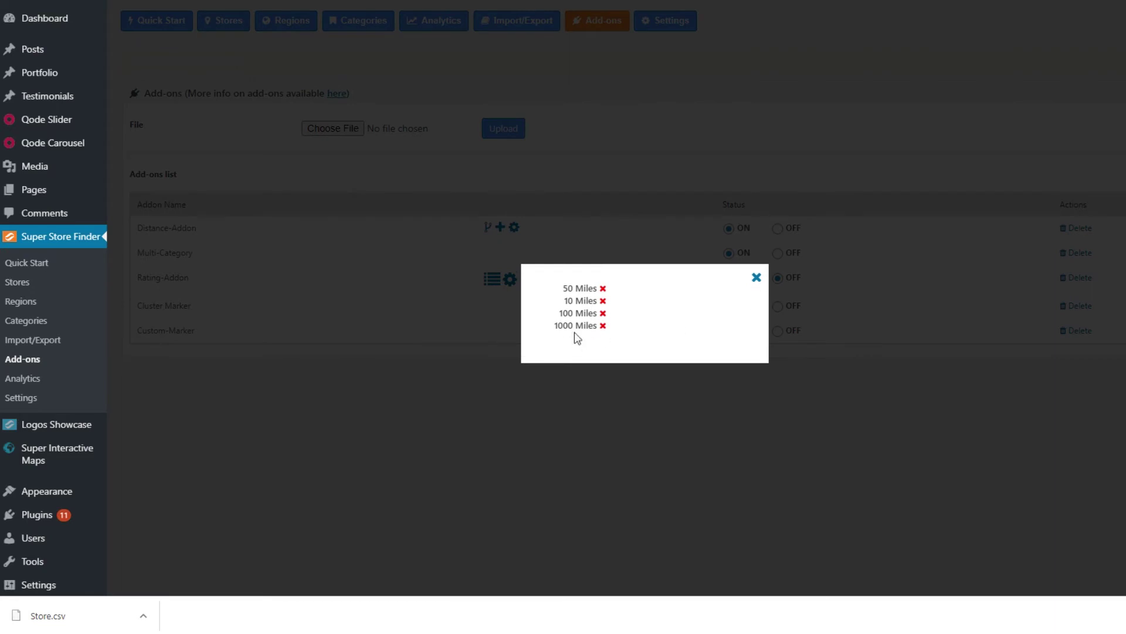
left_click(756, 279)
Keep the distance unit (Matrix) set to Miles in the distance settings.
left_click(514, 198)
left_click(684, 299)
left_click(661, 325)
left_click(661, 298)
left_click(655, 311)
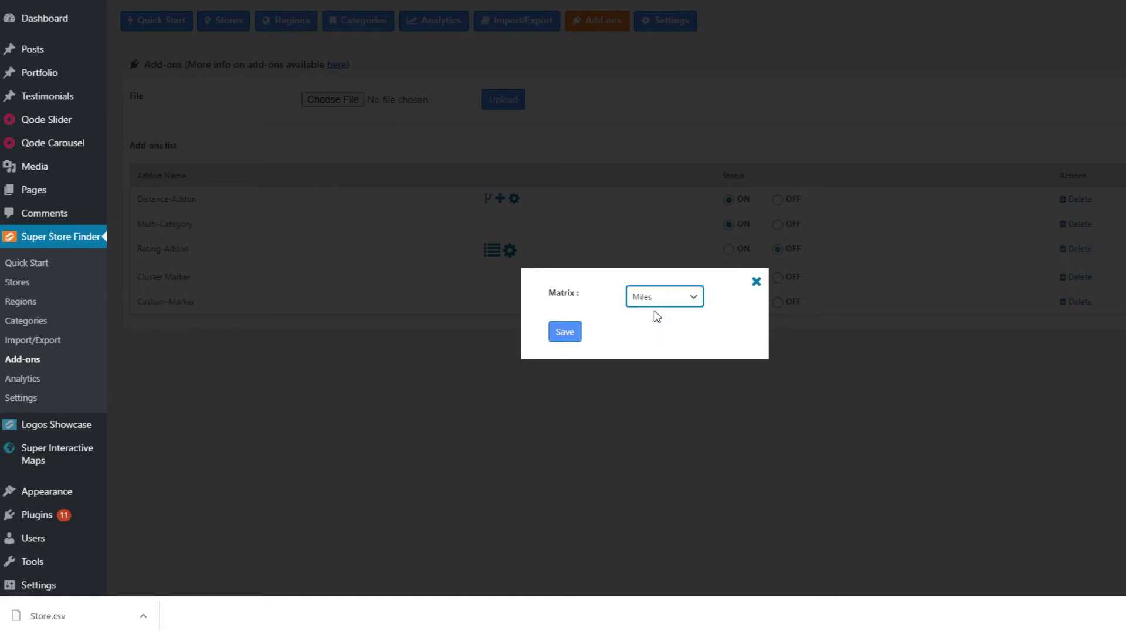
left_click(757, 282)
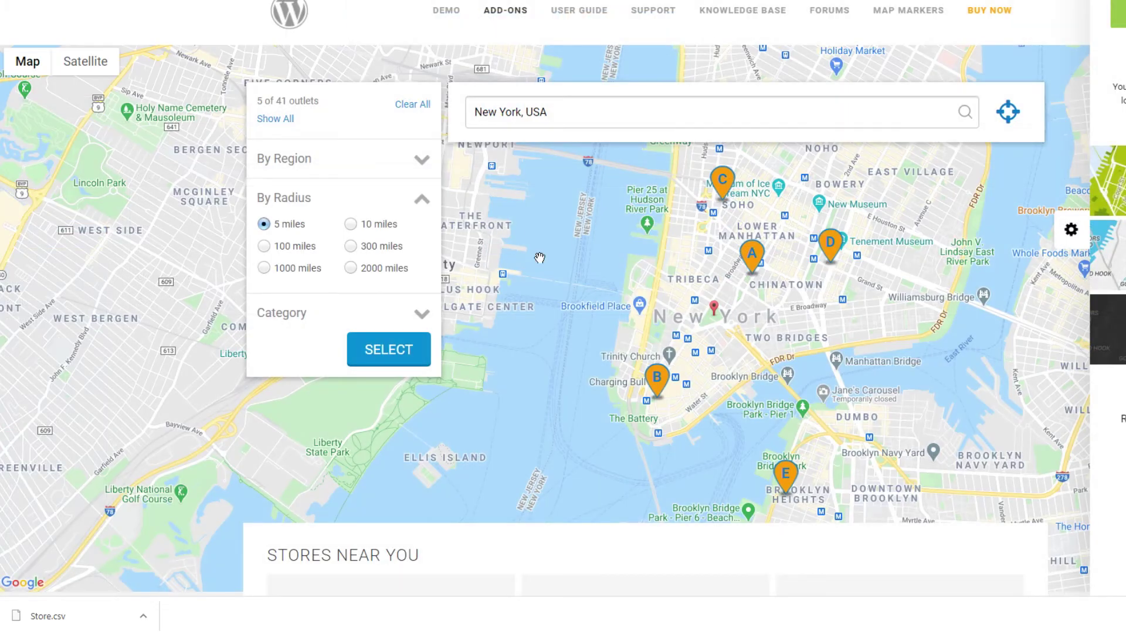
Show the YouTube Movie Theatre and Vimeo Movie Center details on the demo map.
scroll(534, 257, "down", 7)
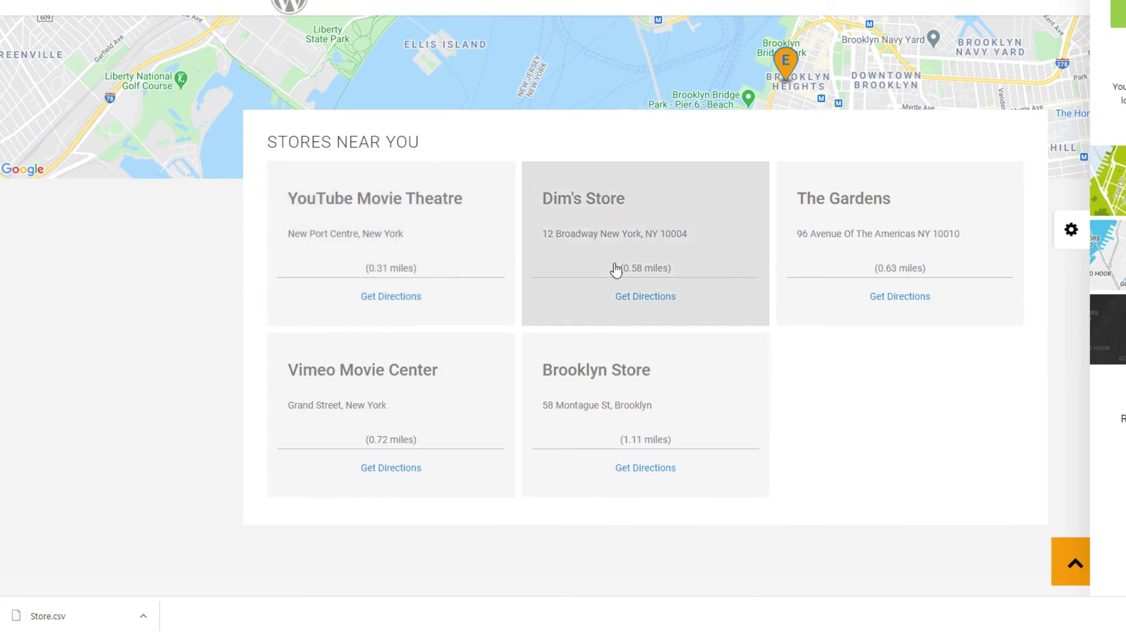
left_click(394, 261)
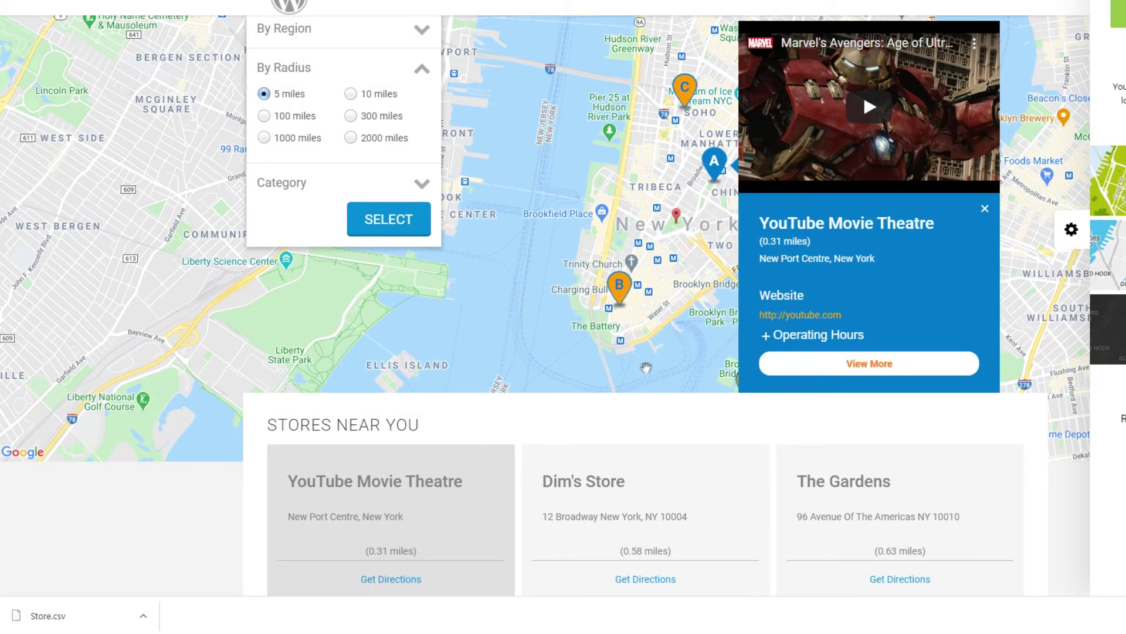
scroll(649, 365, "down", 5)
left_click(440, 428)
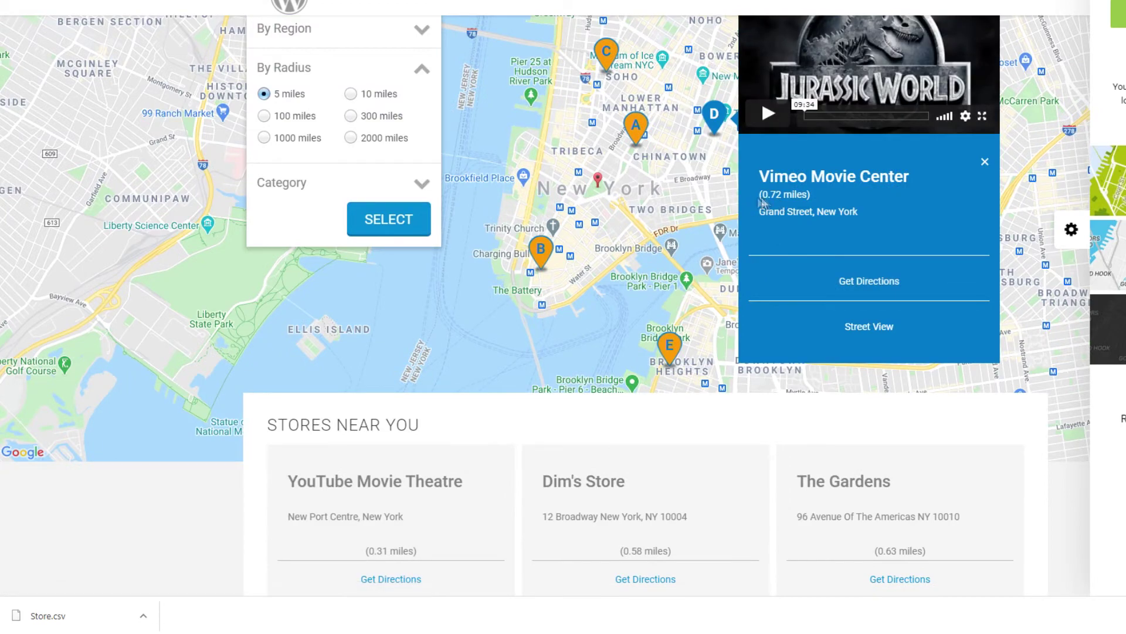
Go to the Reviews & Ratings add-on demo from the Add-ons menu.
scroll(645, 117, "up", 1)
mouse_move(509, 7)
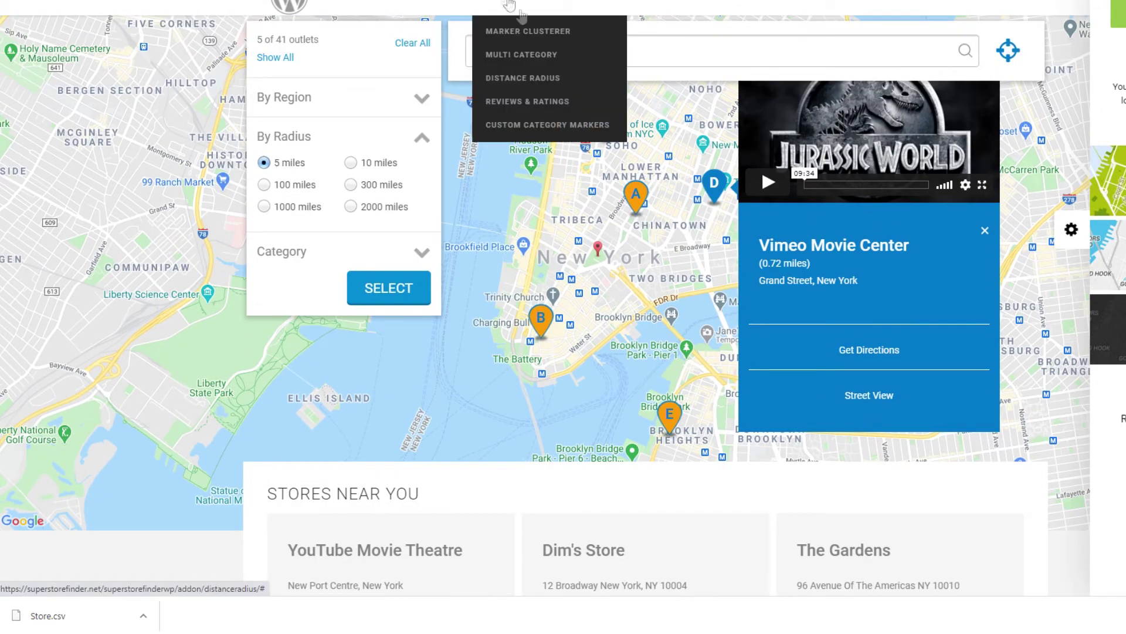
left_click(547, 103)
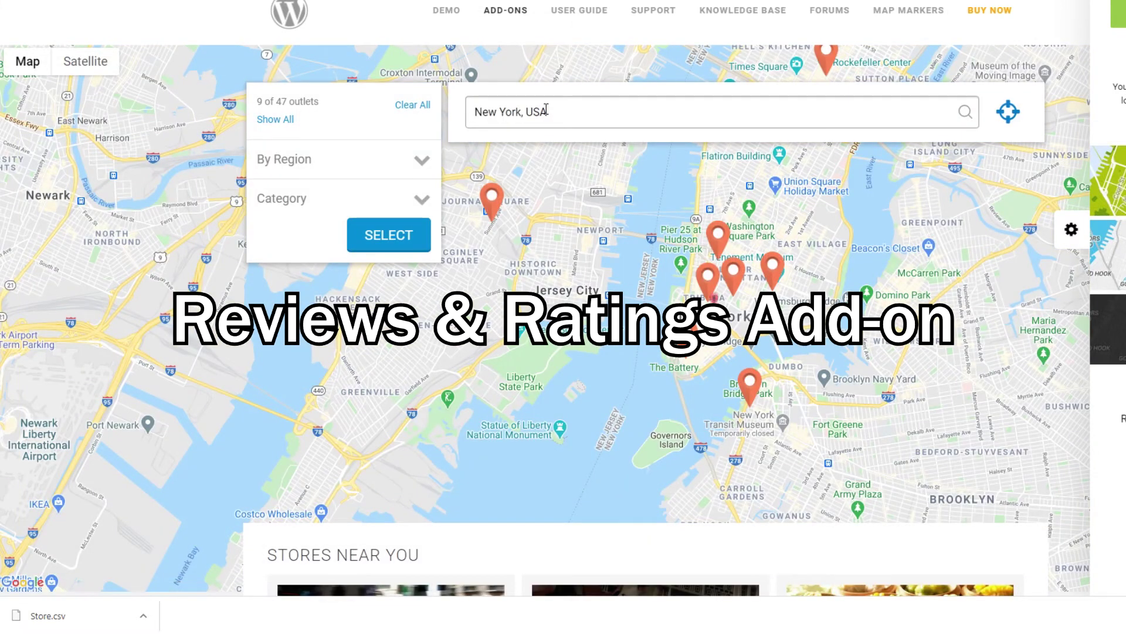
Open the Driving Services store popup and view its reviews and ratings.
scroll(482, 385, "down", 5)
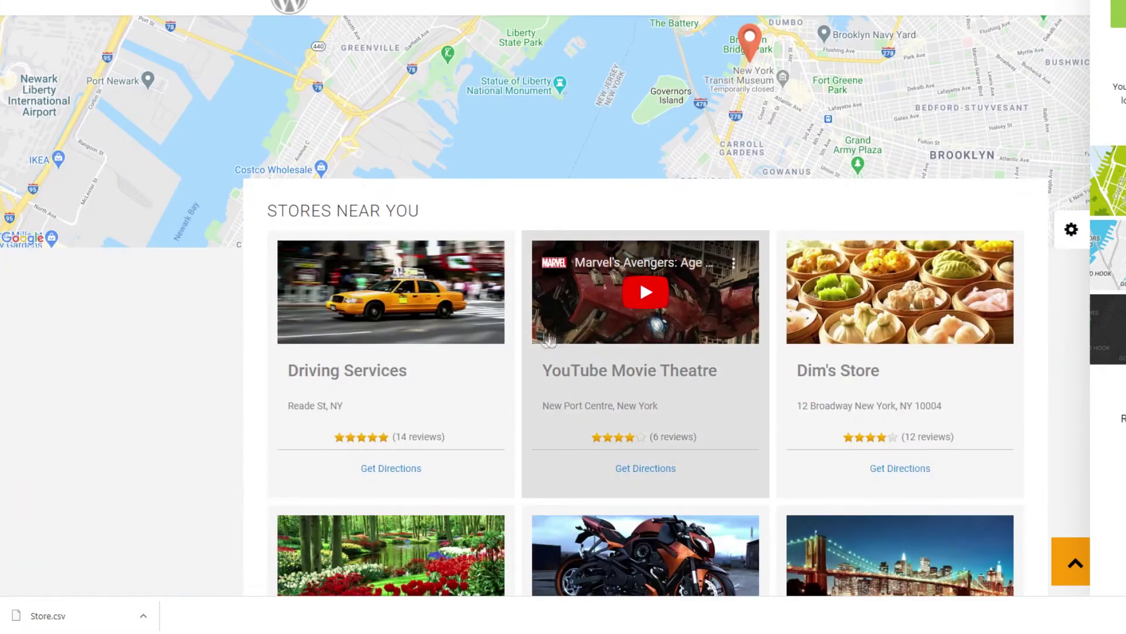
scroll(482, 385, "up", 5)
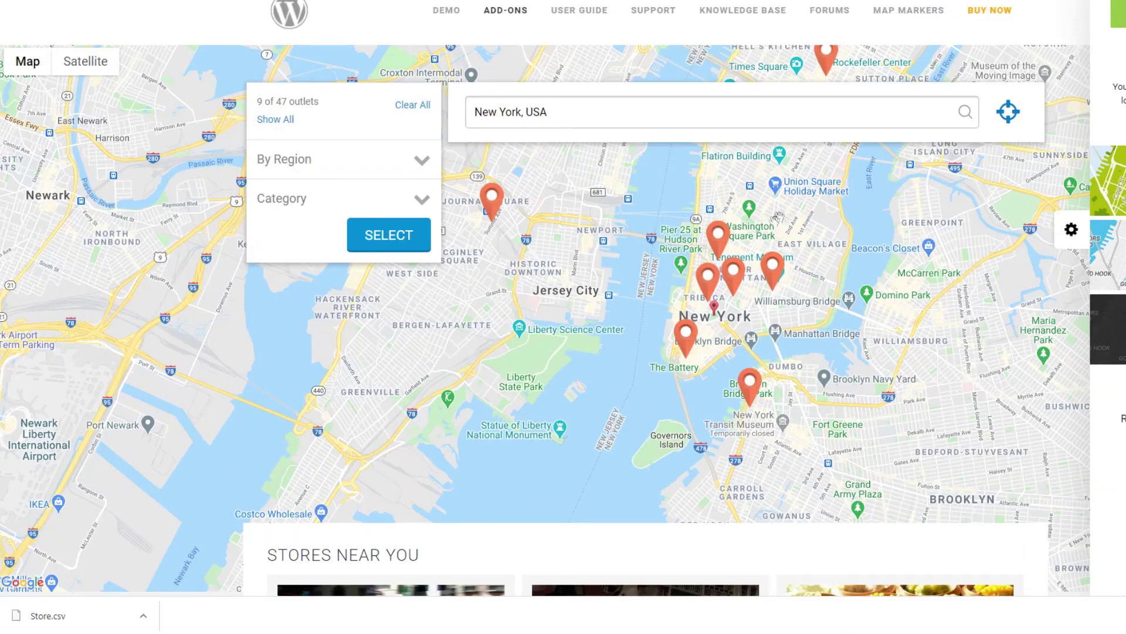
scroll(320, 452, "down", 5)
left_click(352, 453)
left_click(794, 186)
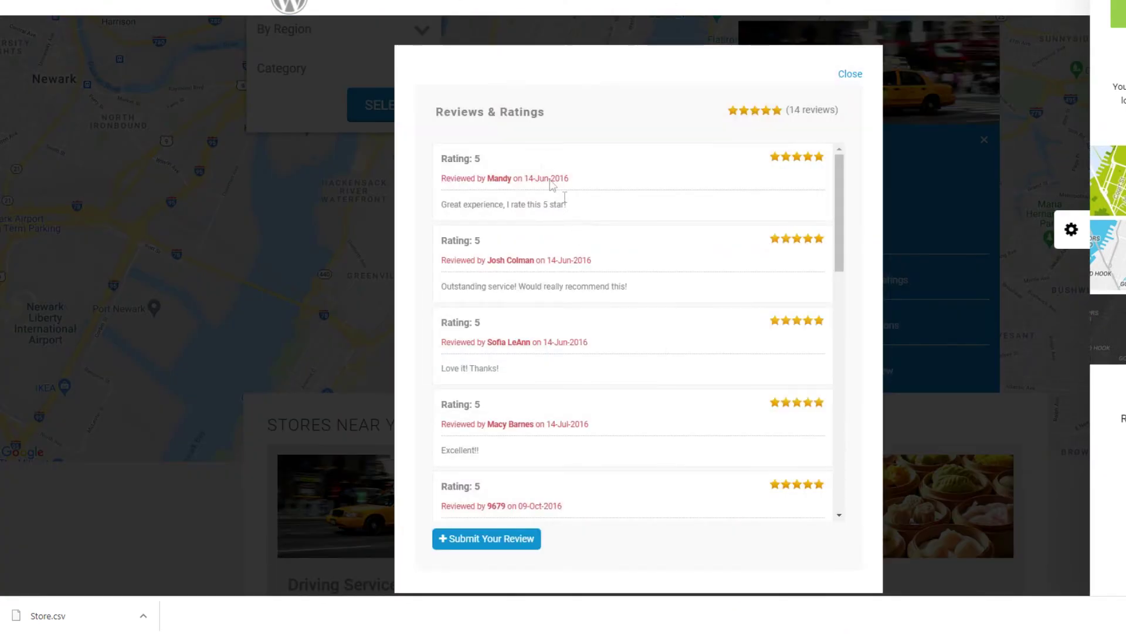
Start a new review for Driving Services via Submit Your Review.
scroll(583, 230, "down", 8)
scroll(583, 230, "up", 8)
scroll(583, 235, "down", 10)
left_click(516, 535)
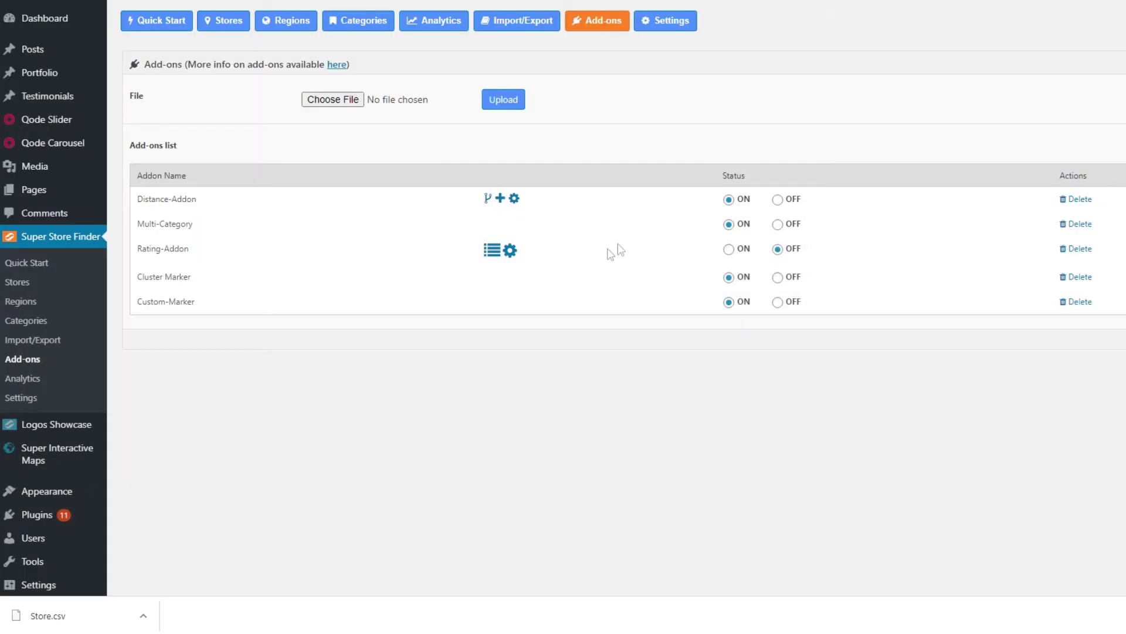
Switch Rating-Addon on and keep Public rating as the mode in its settings.
left_click(739, 252)
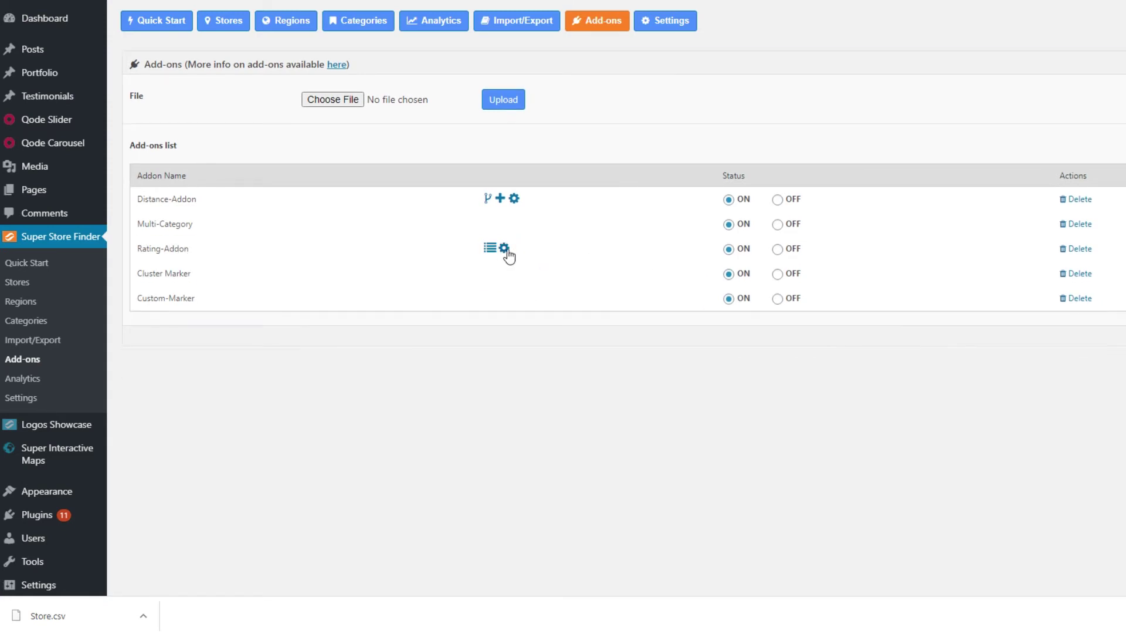
left_click(505, 249)
left_click(649, 286)
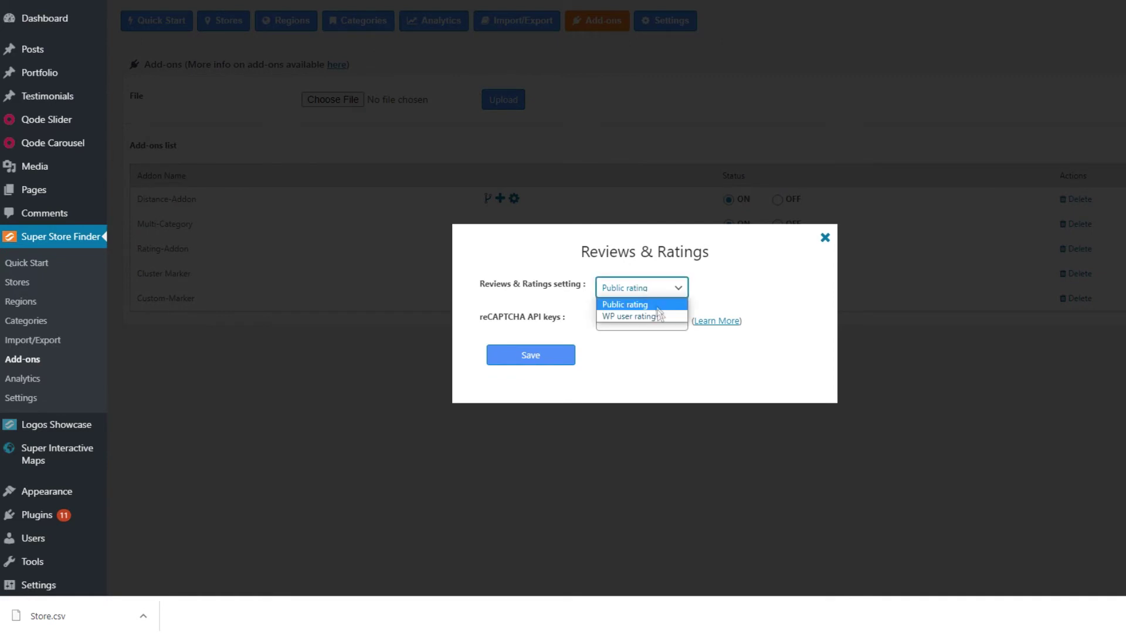
left_click(721, 293)
Open the reCAPTCHA key help article from the API key field's Learn More link.
left_click(634, 320)
right_click(721, 322)
left_click(742, 333)
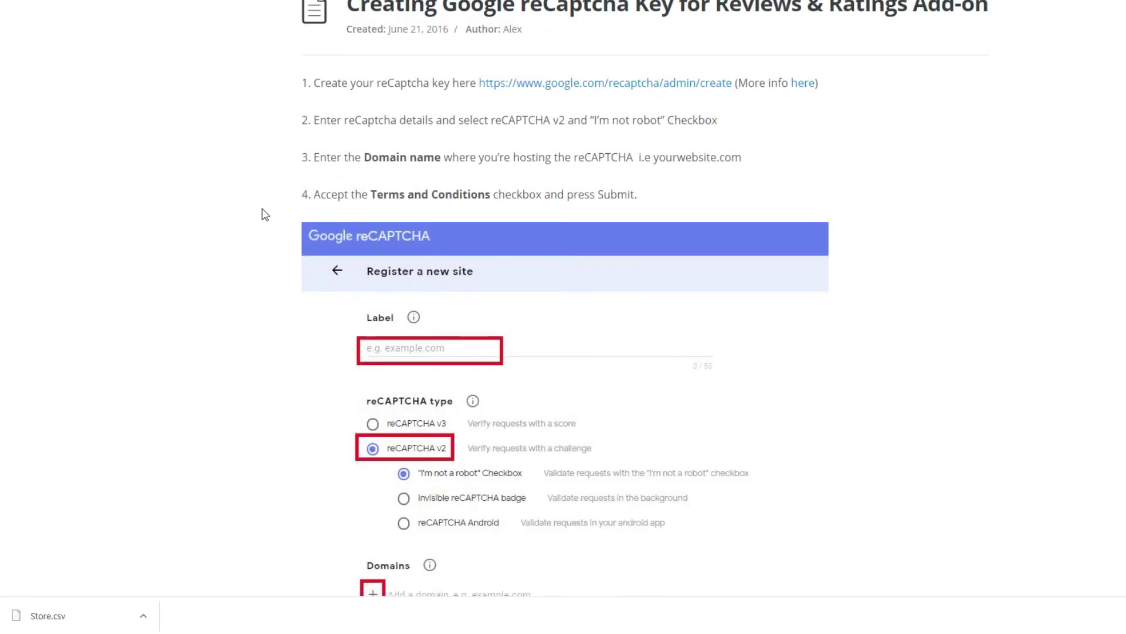
scroll(262, 214, "down", 15)
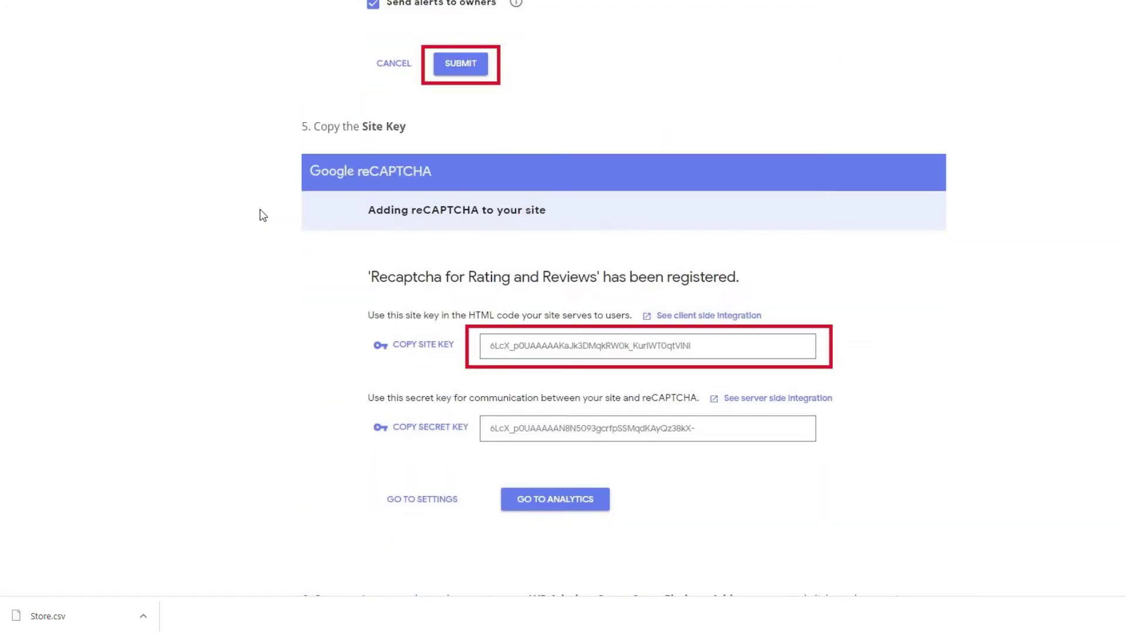
scroll(260, 215, "down", 5)
scroll(260, 216, "down", 5)
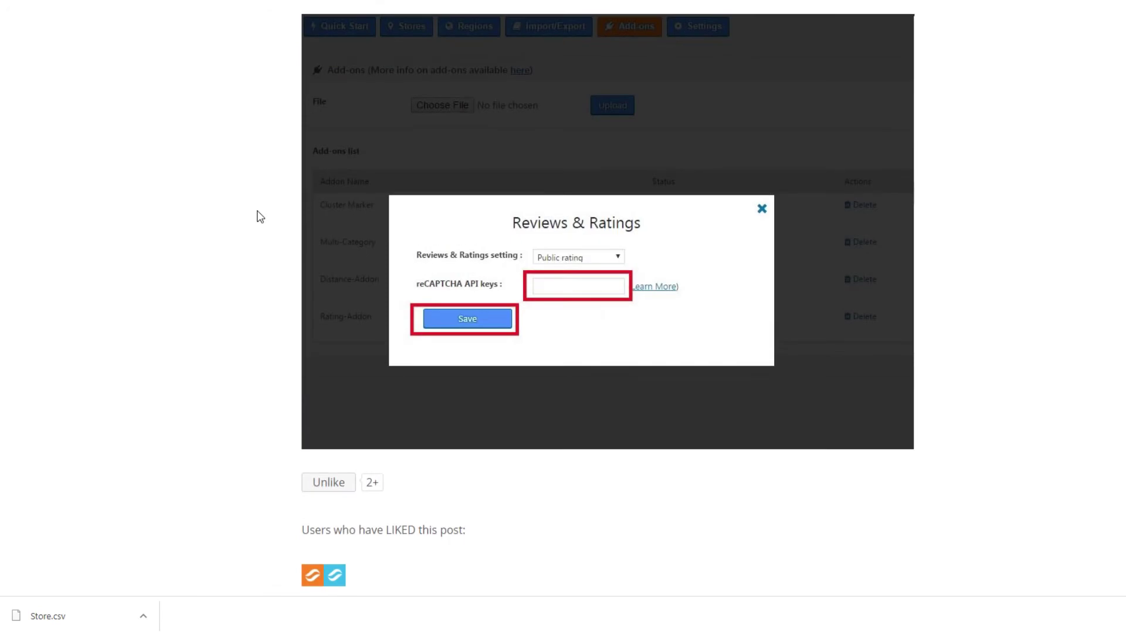
key("ctrl+w")
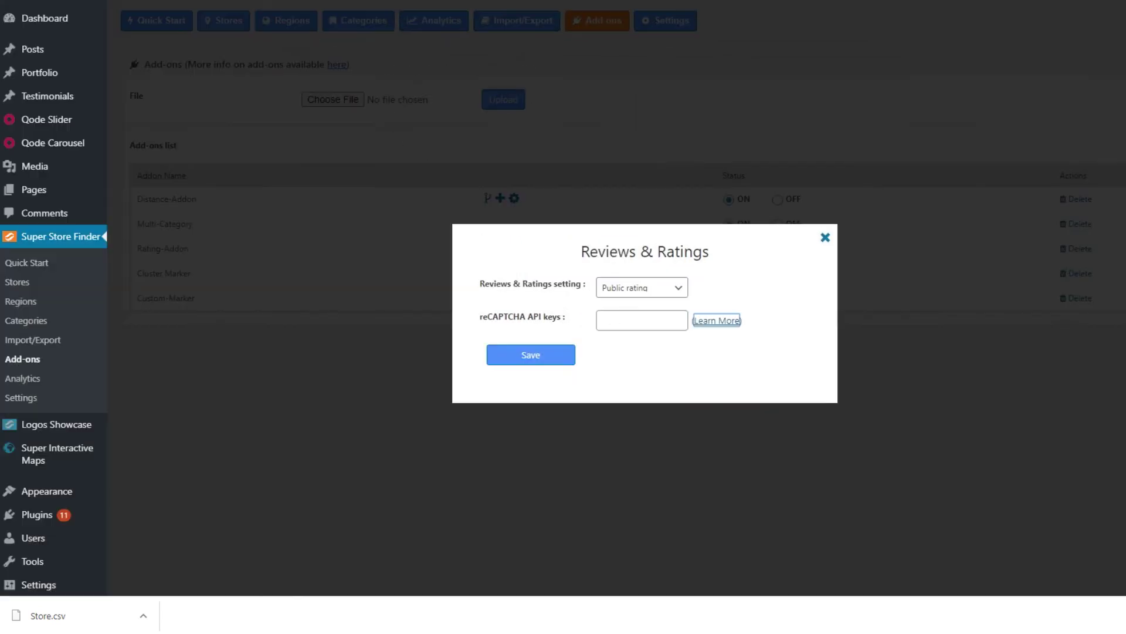
Close the settings and browse the Rating-Addon review list, pages 2 and 1.
left_click(825, 237)
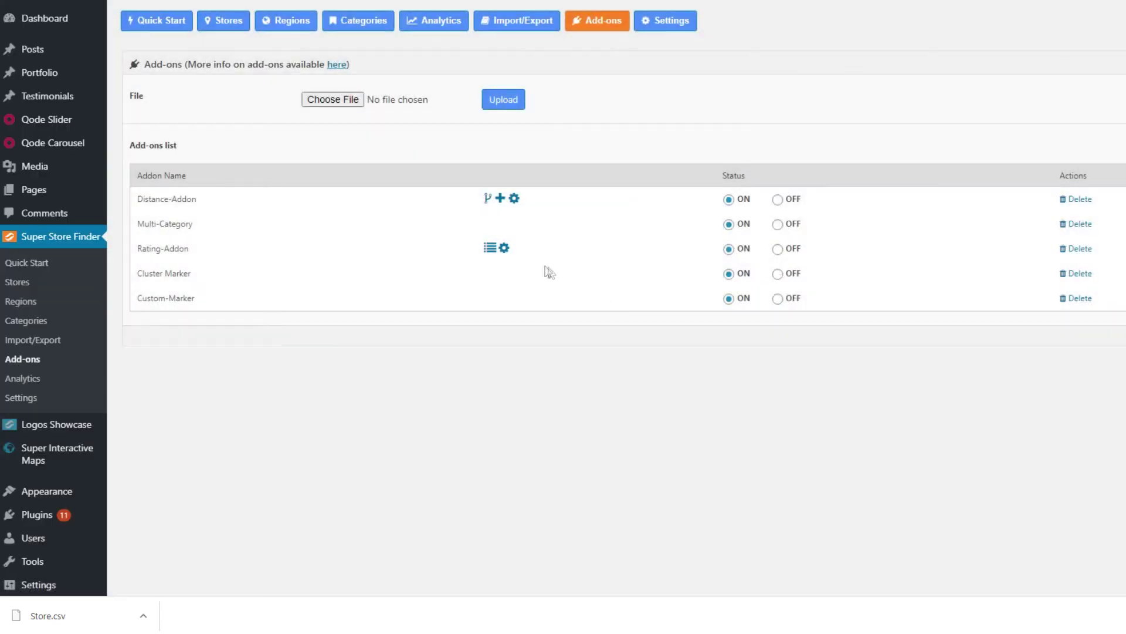
left_click(491, 248)
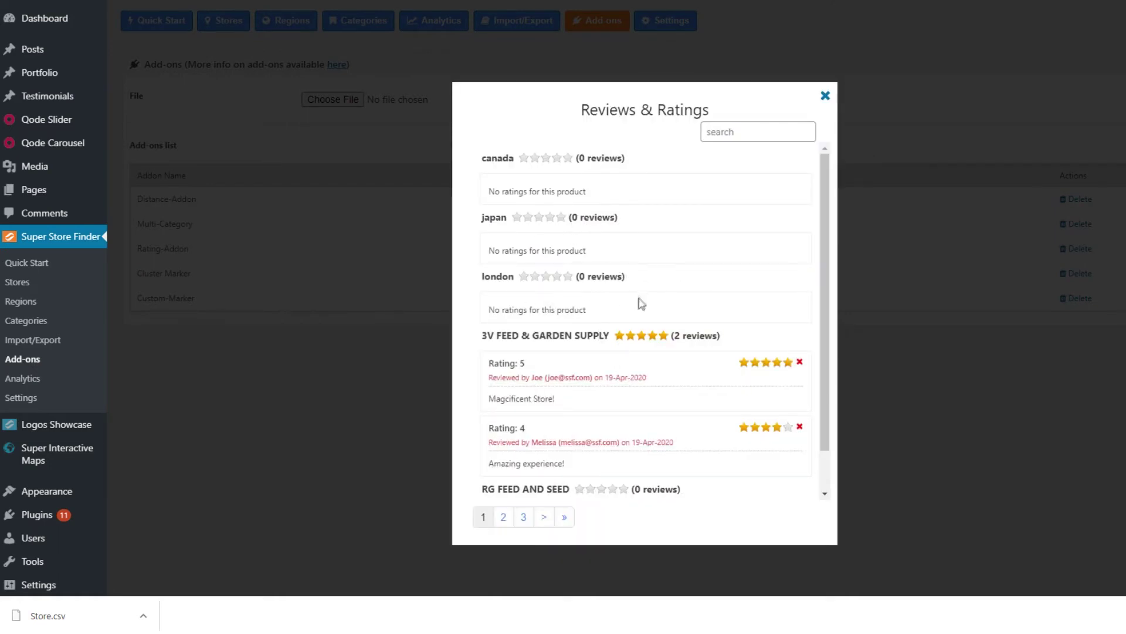
scroll(641, 303, "down", 5)
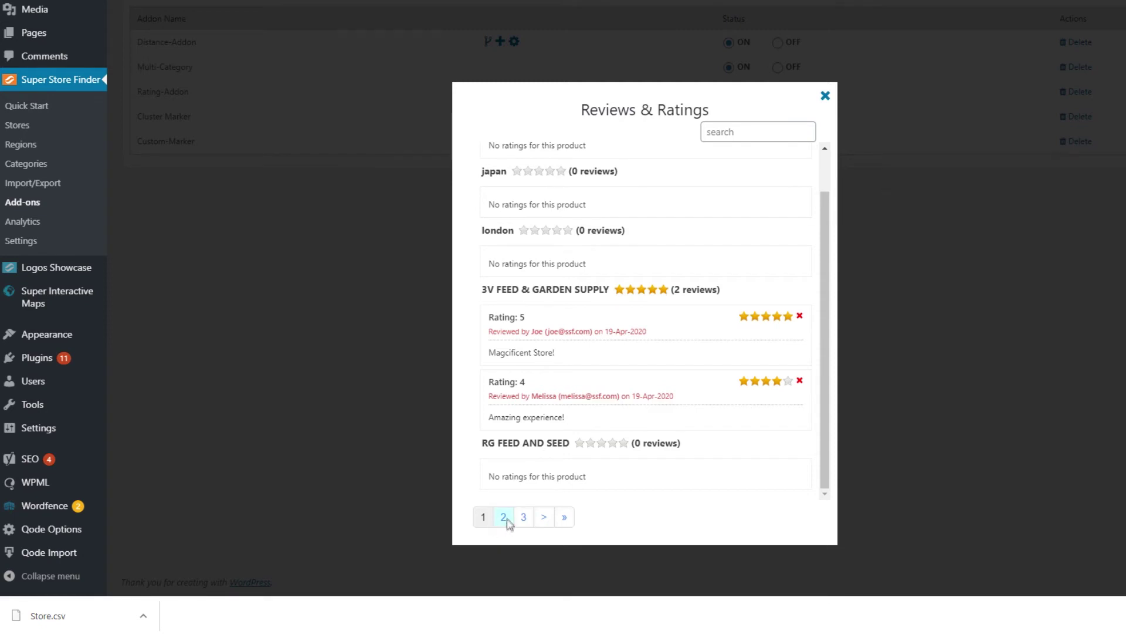
left_click(504, 517)
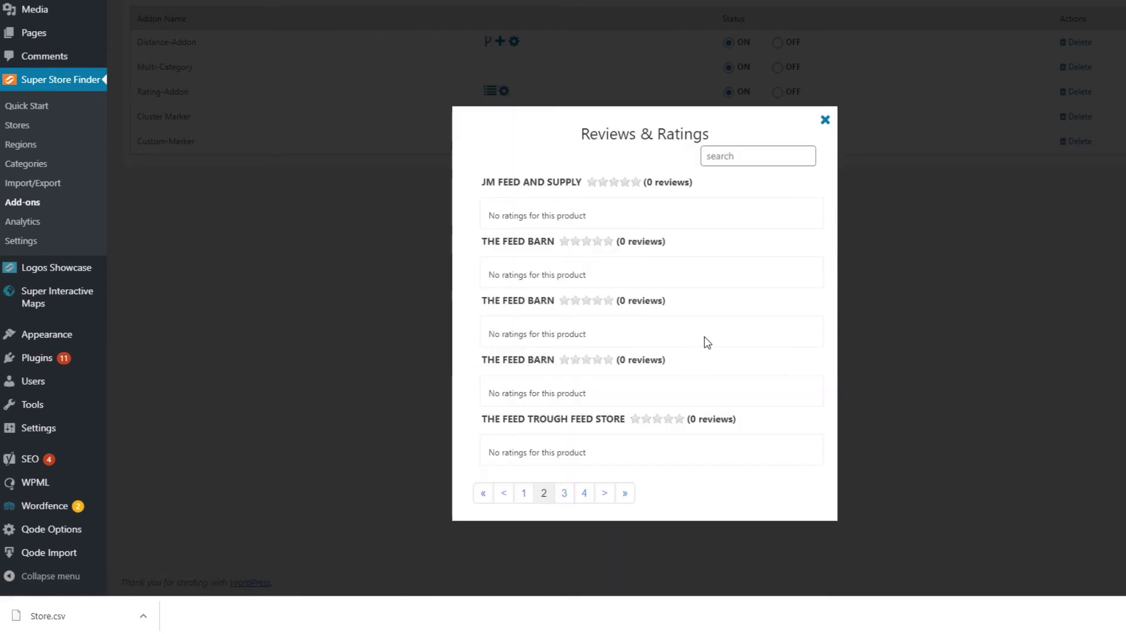
left_click(756, 156)
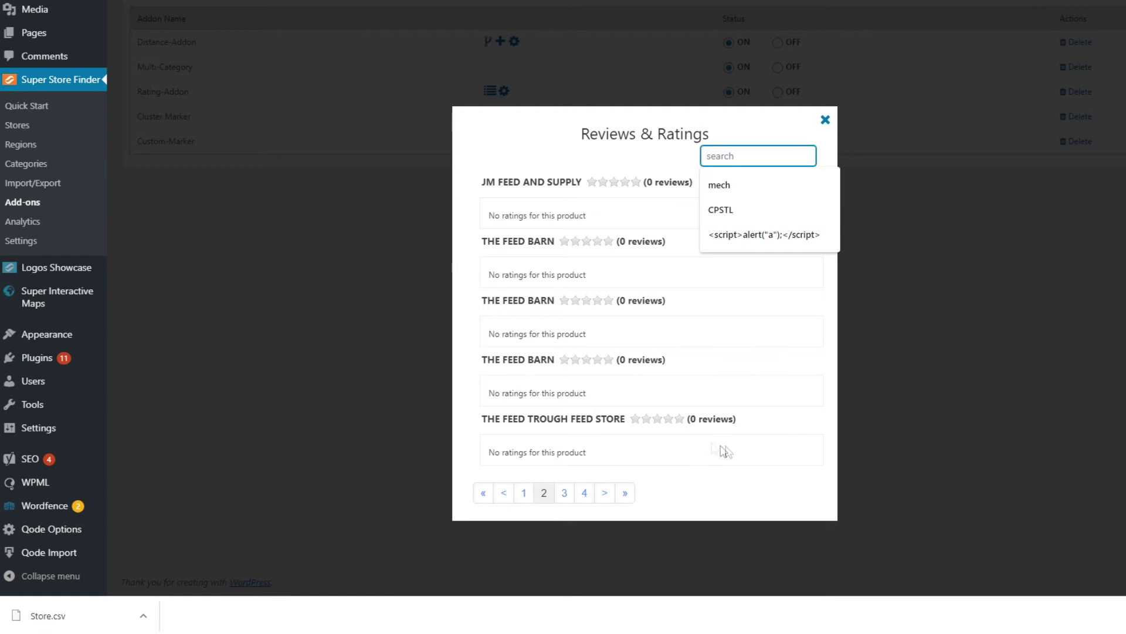
left_click(523, 493)
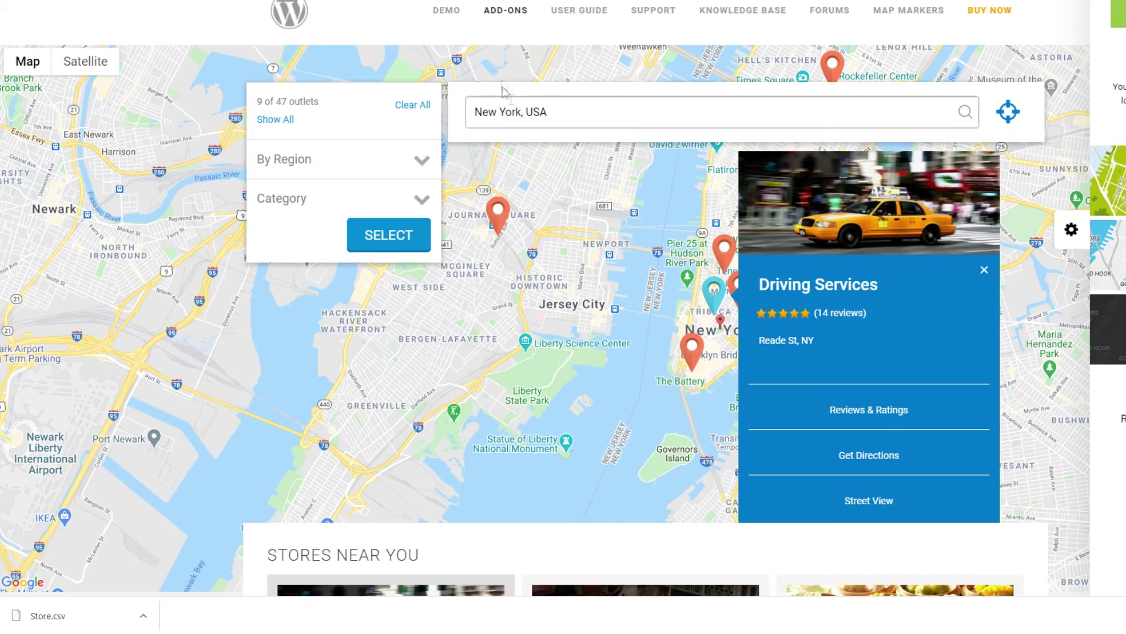
mouse_move(512, 27)
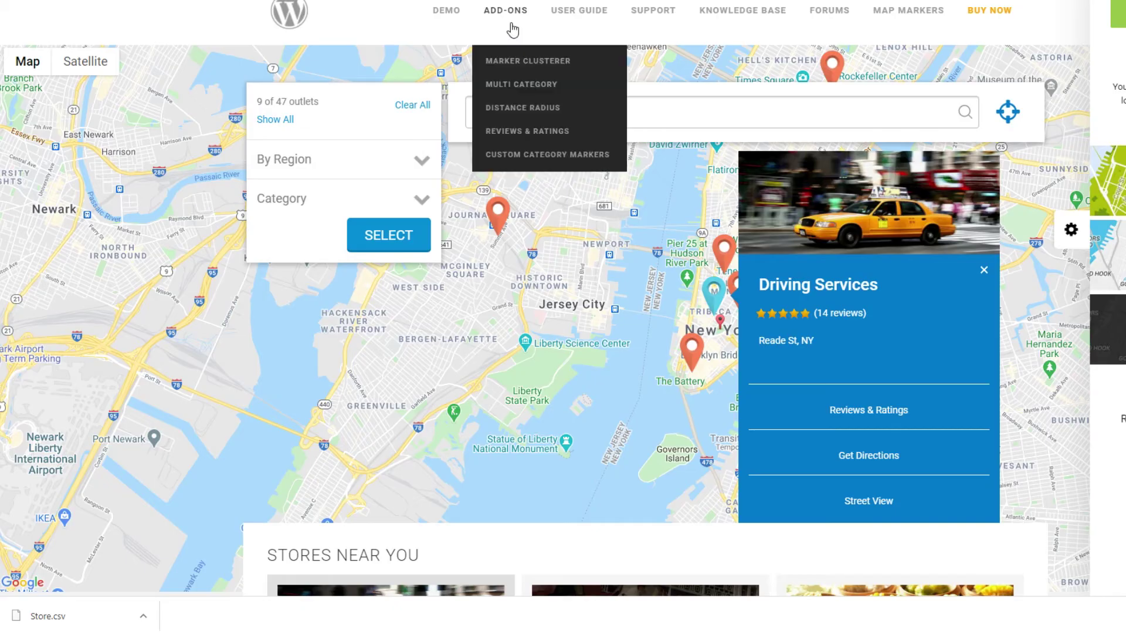
Open the Custom Category Markers add-on page and view the Edit Store Custom Marker field.
left_click(528, 153)
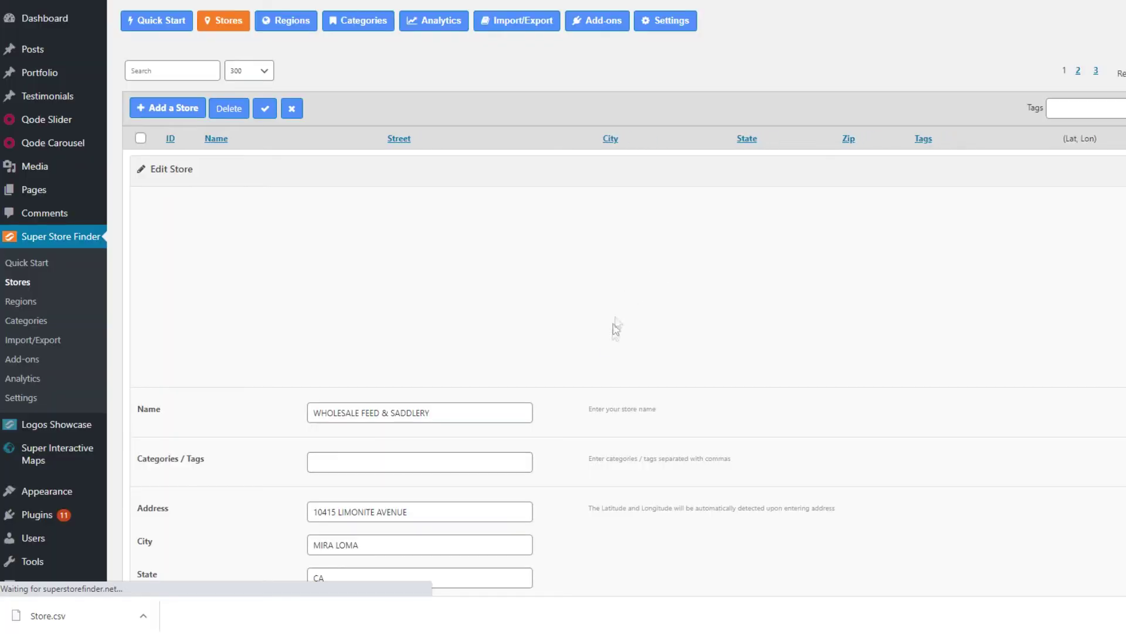
scroll(603, 347, "down", 6)
scroll(607, 350, "down", 10)
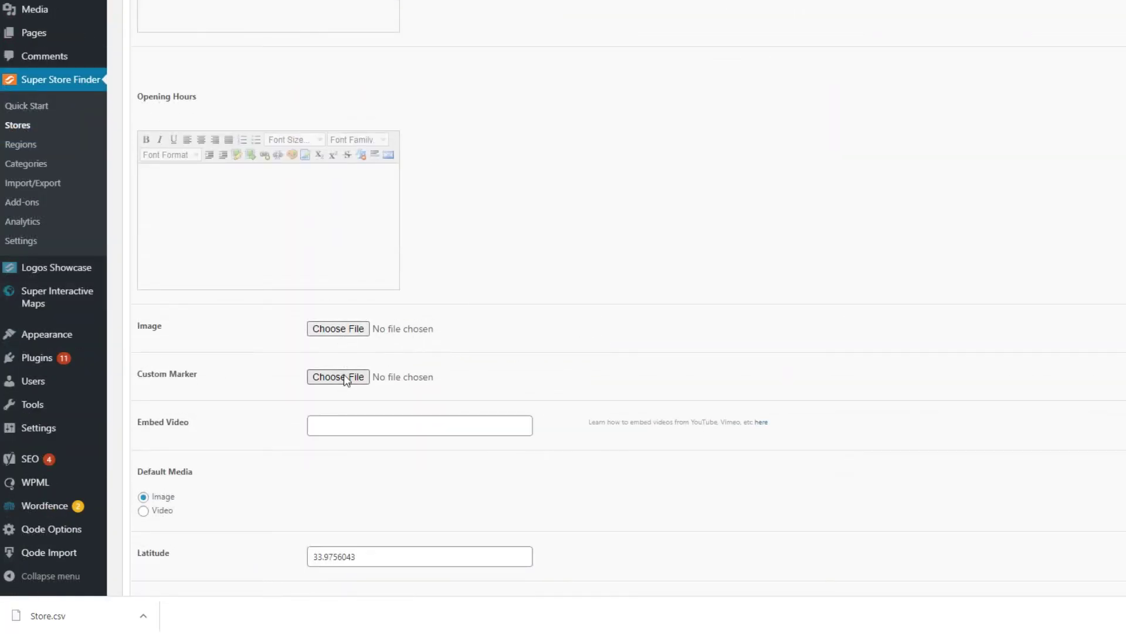
scroll(415, 378, "up", 15)
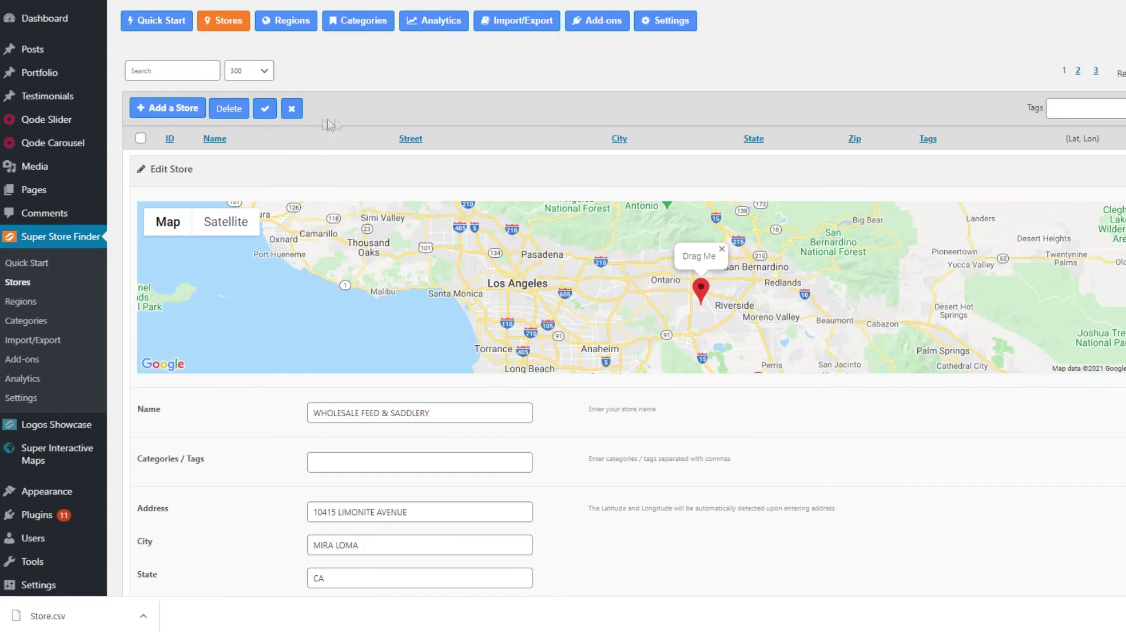
Edit the custom marker for the pie category in the Categories tab.
left_click(369, 23)
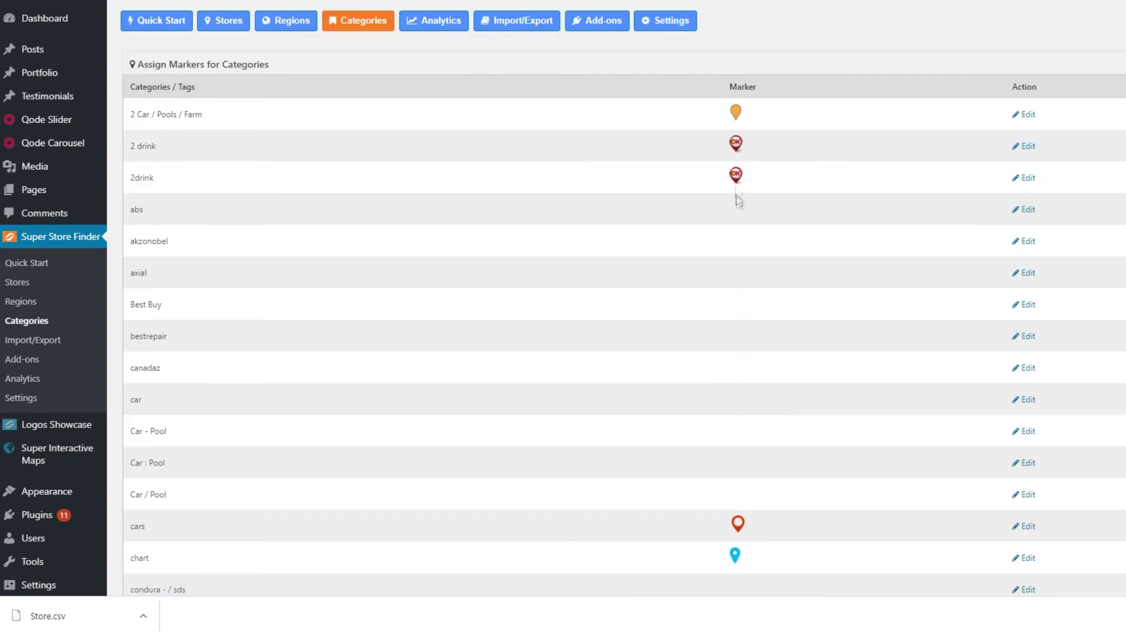
scroll(742, 223, "down", 5)
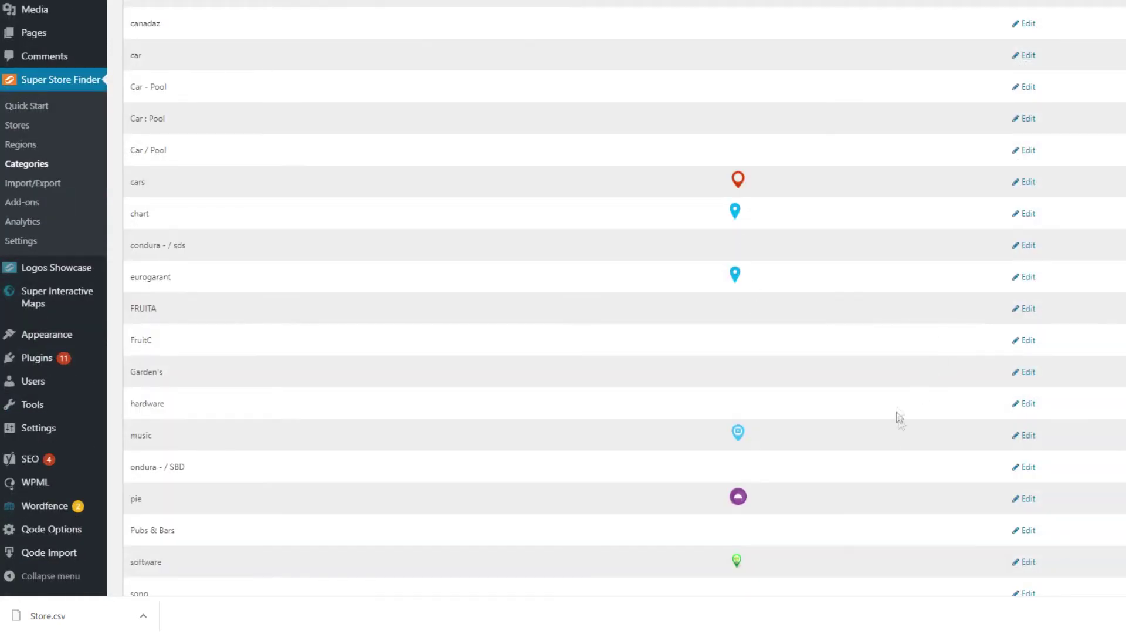
left_click(1024, 494)
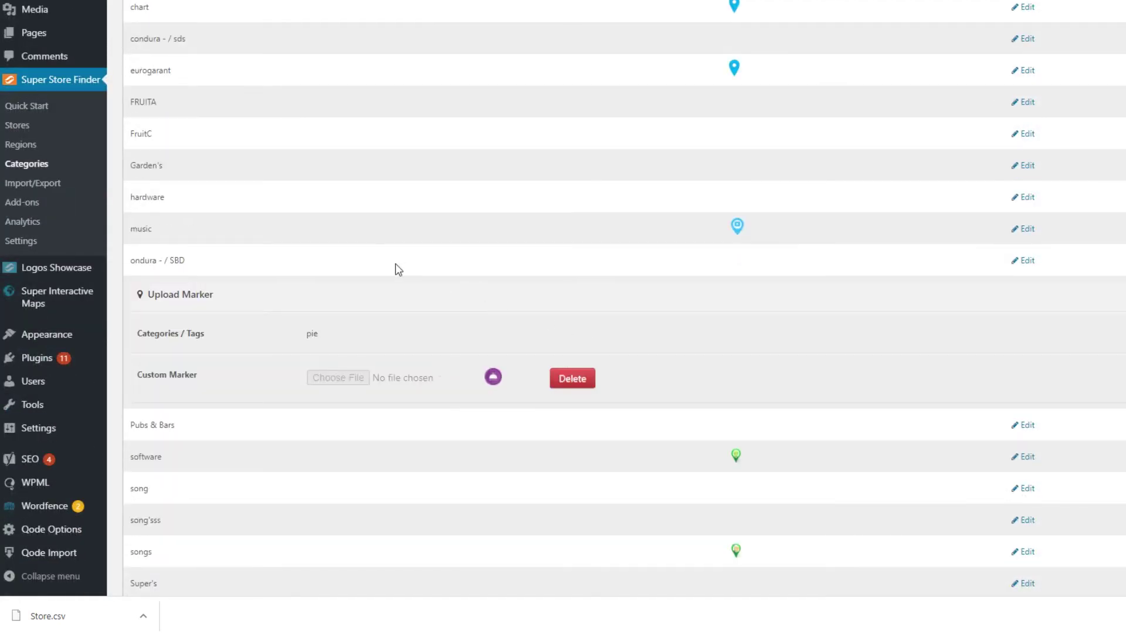
scroll(397, 271, "up", 8)
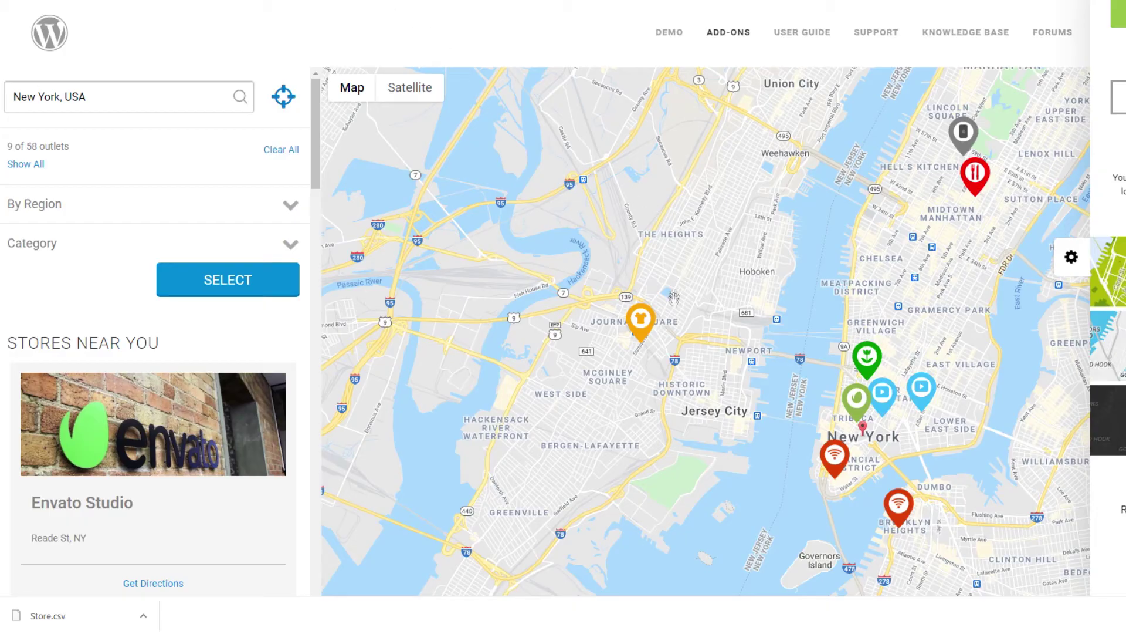
Show the T-Shirt and Dine store details on the demo locator.
left_click(643, 324)
scroll(694, 332, "down", 1)
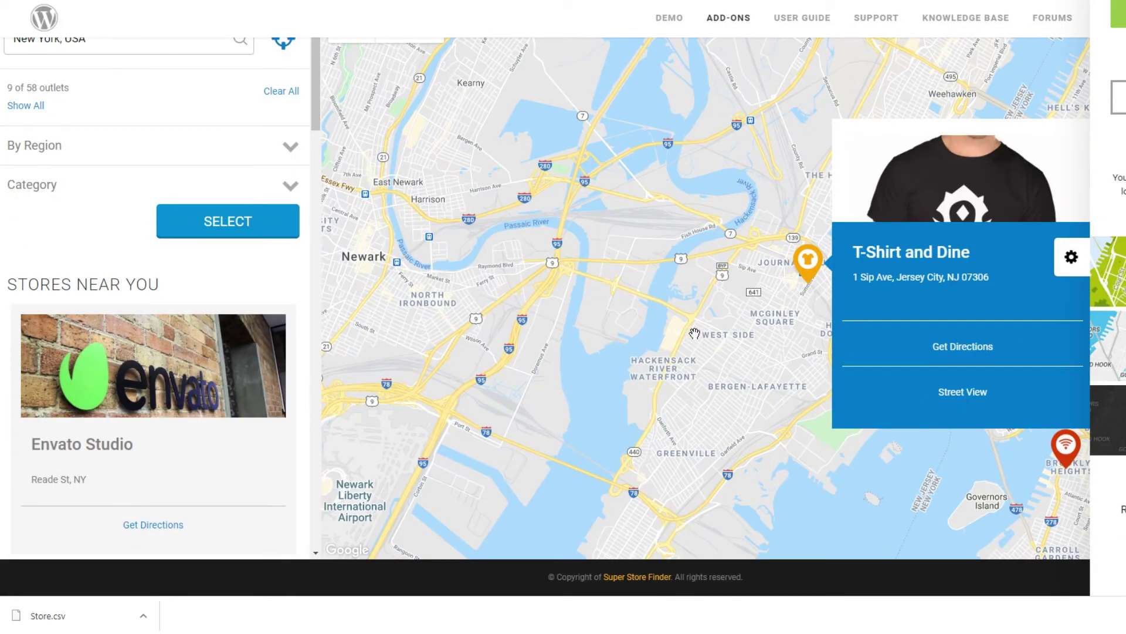
scroll(695, 334, "up", 1)
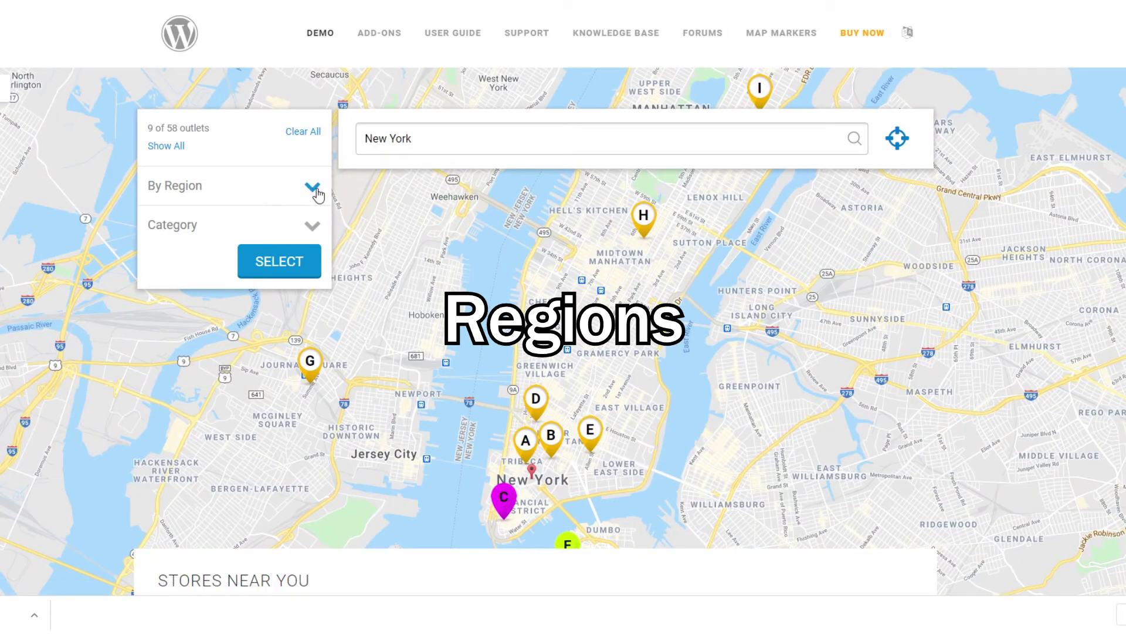
Filter the demo locator by the USA, Canada and Africa regions.
left_click(313, 189)
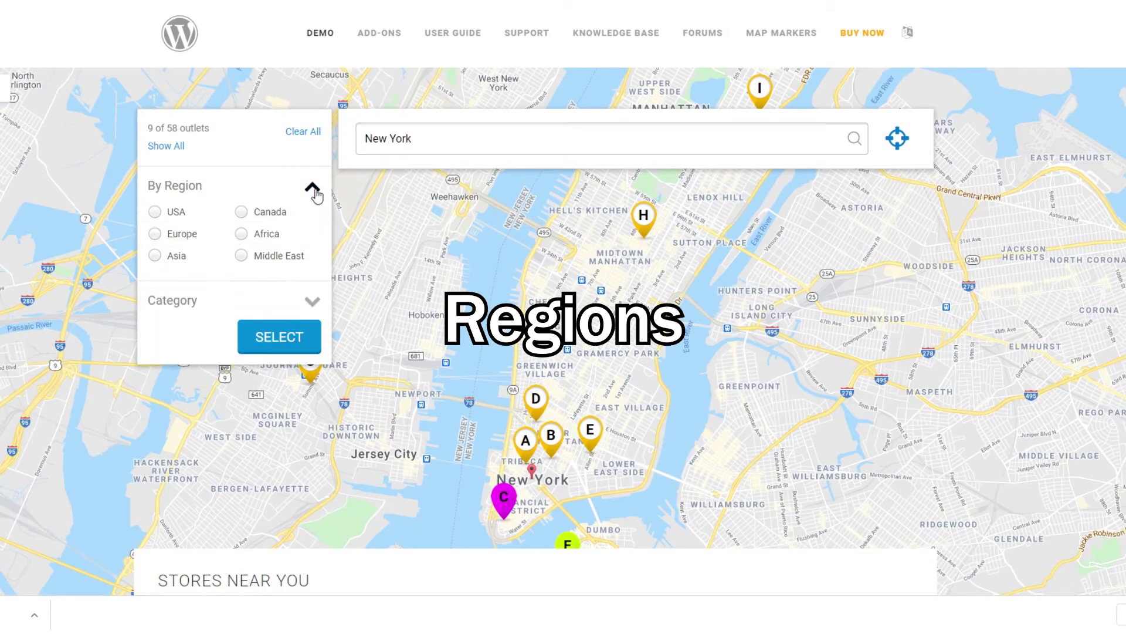
left_click(175, 215)
left_click(249, 218)
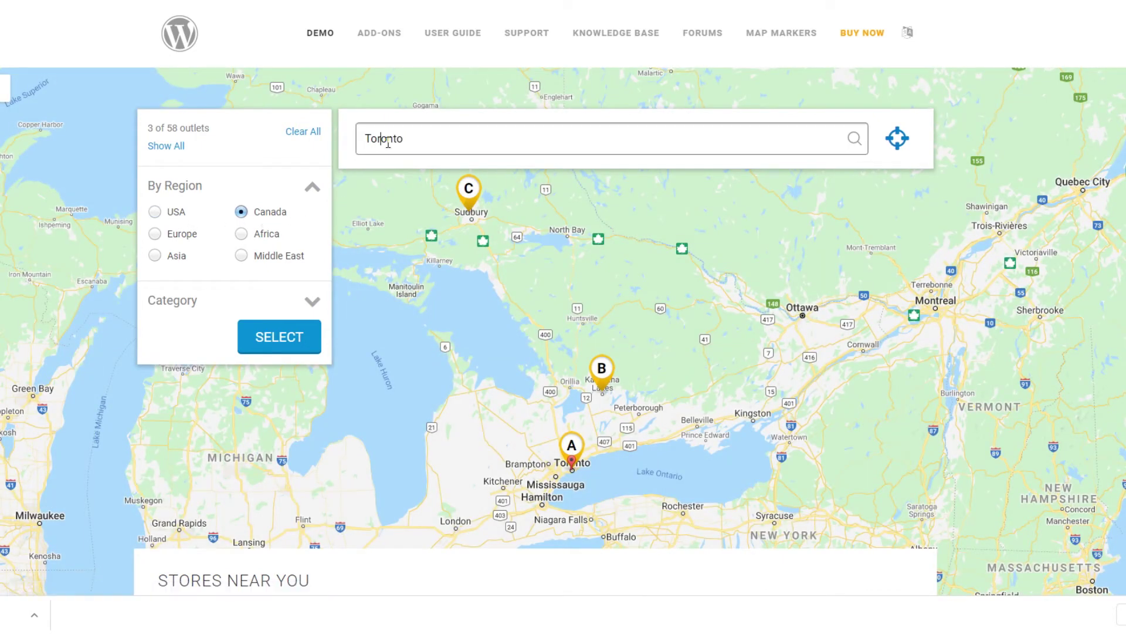
left_click(267, 234)
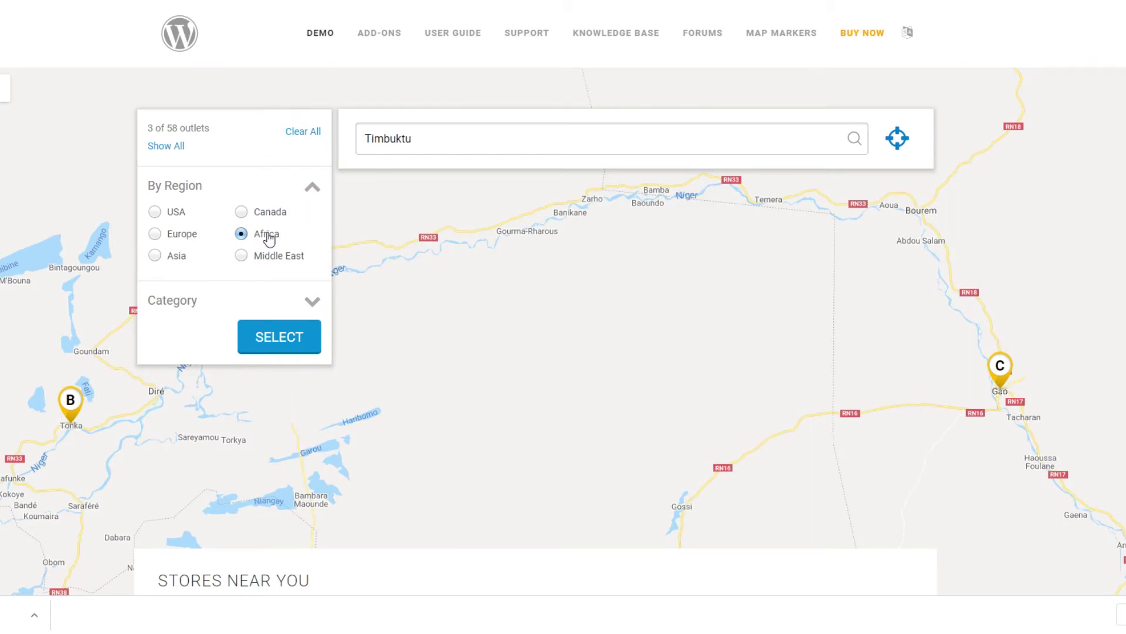
Filter by the Middle East region, then open the Japan region for editing.
left_click(378, 141)
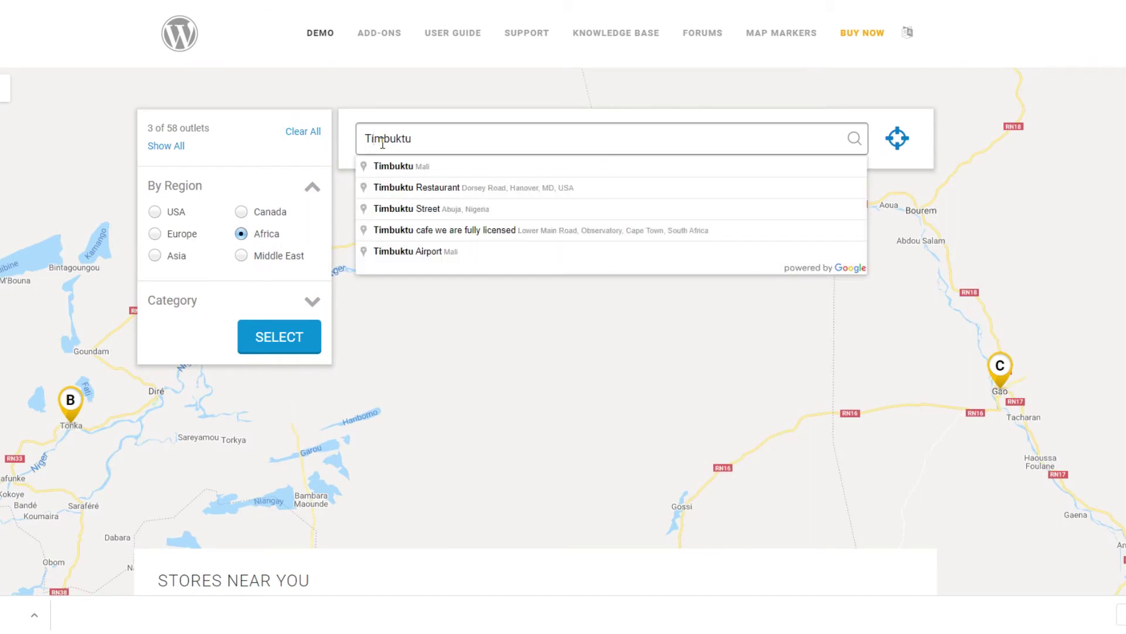
left_click(261, 273)
left_click(264, 261)
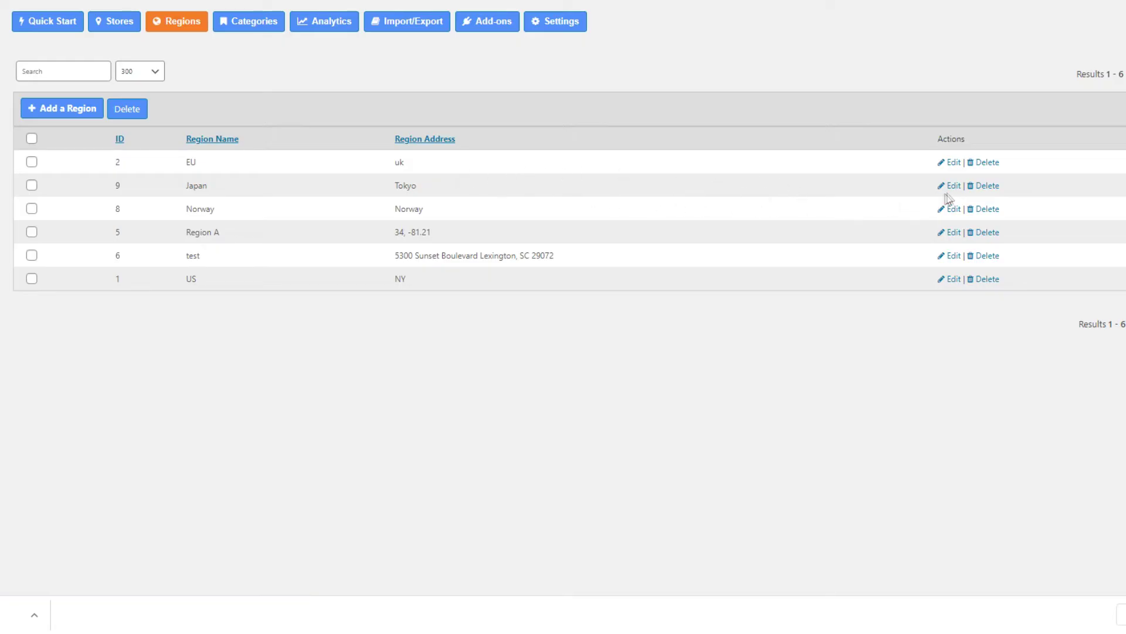
left_click(960, 186)
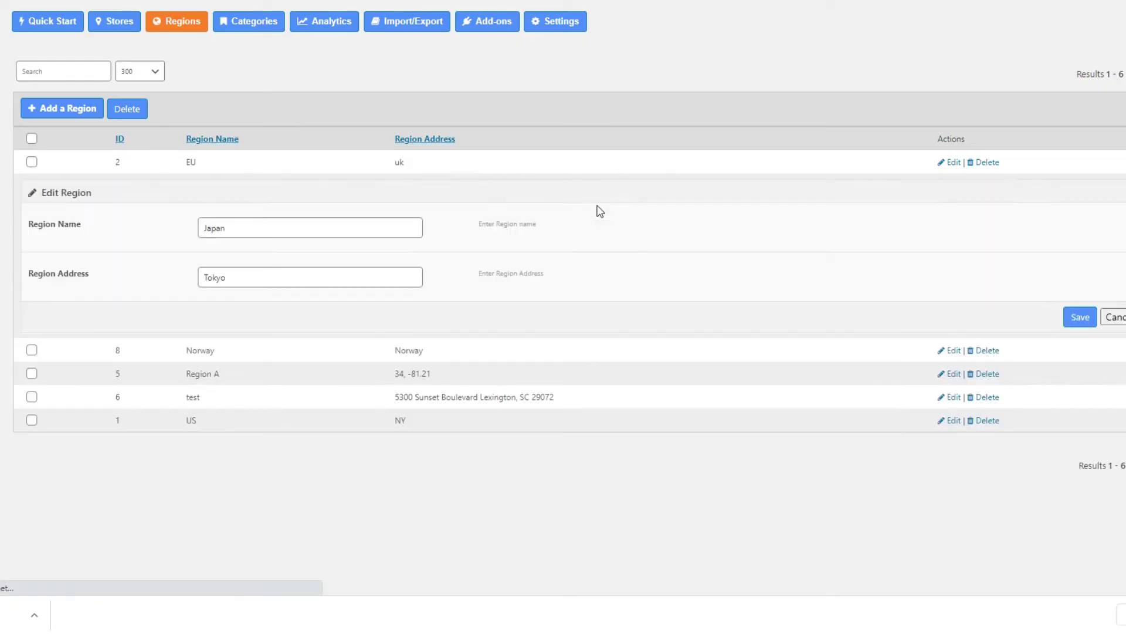
scroll(410, 194, "up", 3)
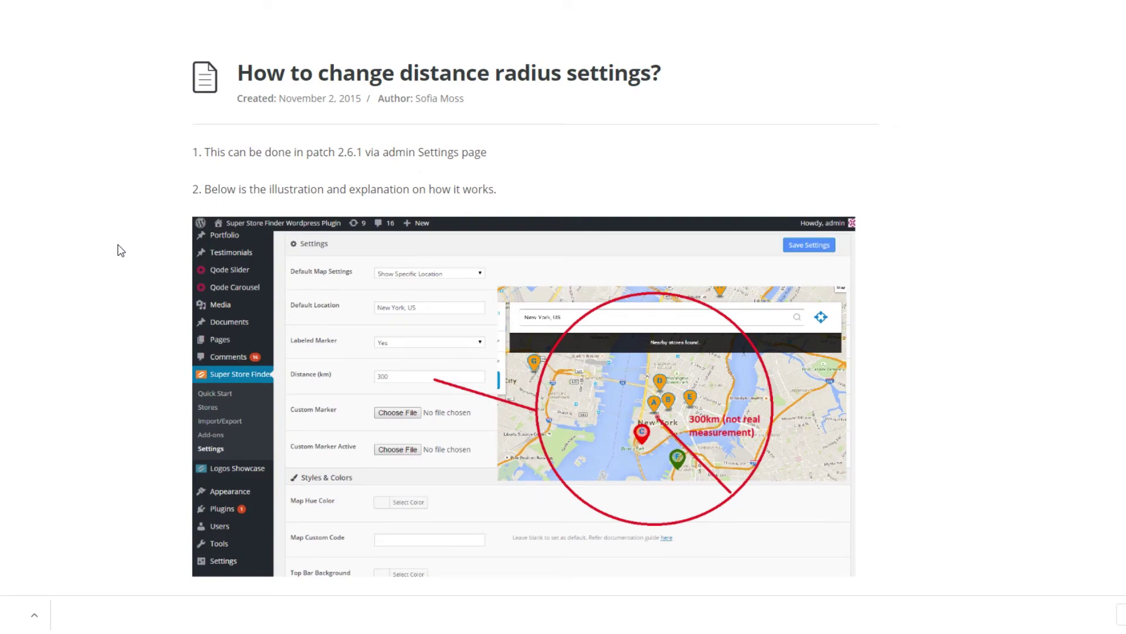
Go to the Super Store Finder plugin Settings page.
scroll(120, 251, "down", 1)
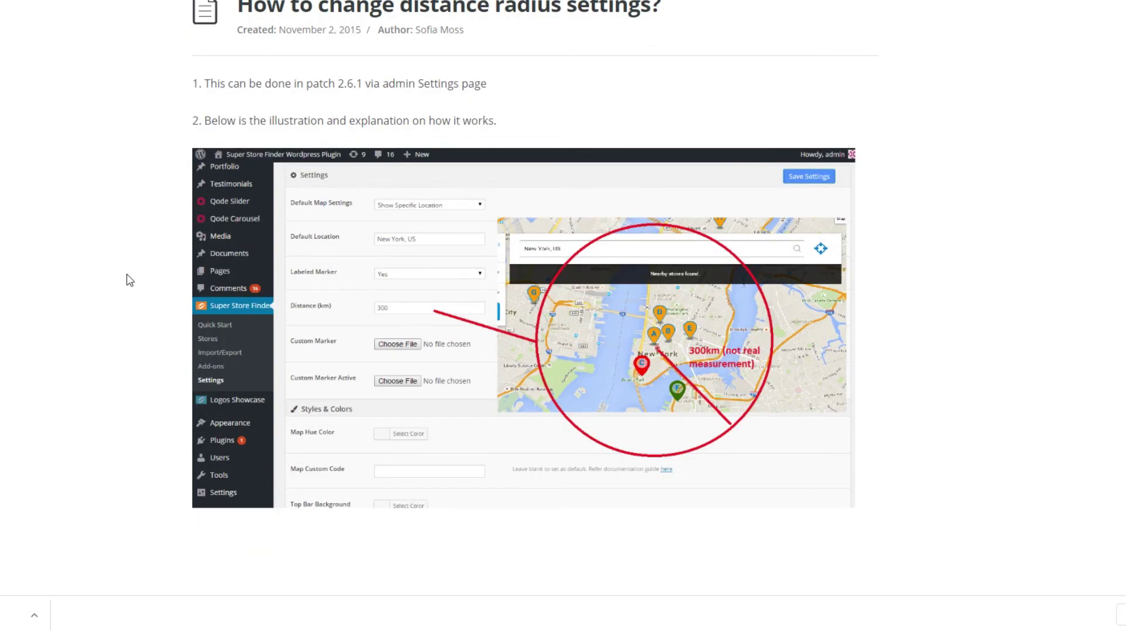
scroll(128, 275, "down", 3)
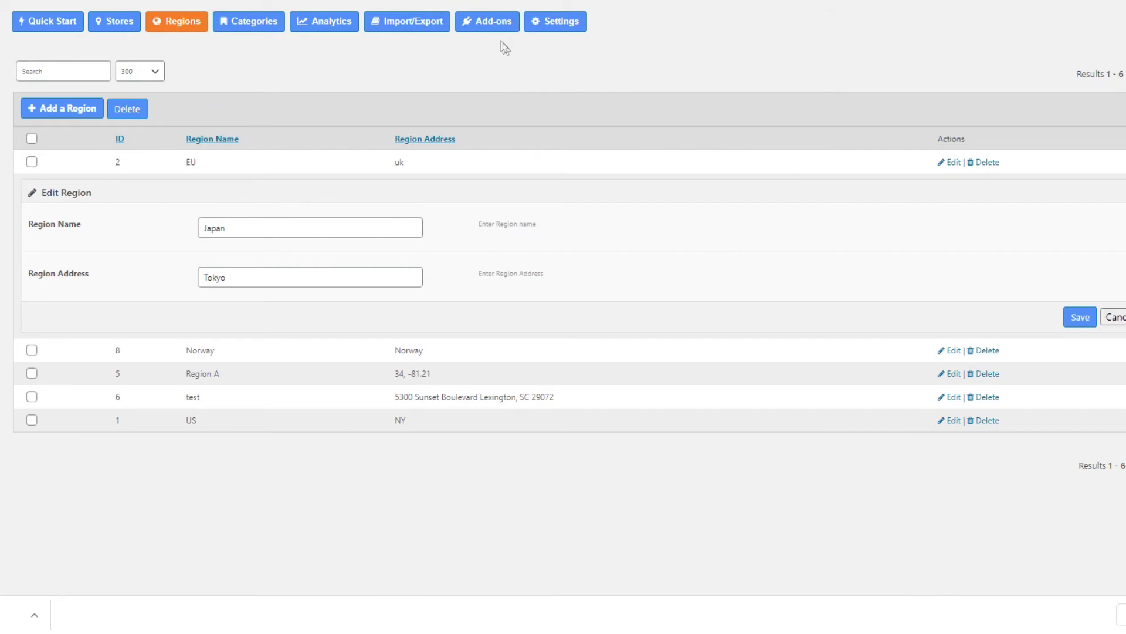
left_click(565, 27)
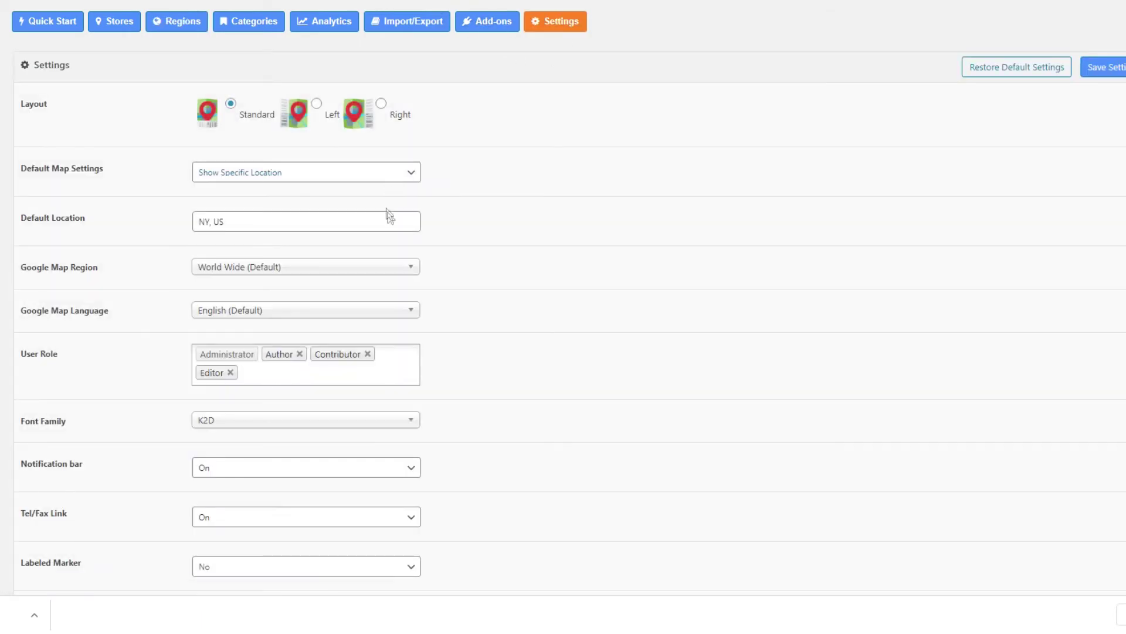
scroll(392, 211, "down", 6)
scroll(392, 227, "down", 2)
scroll(387, 230, "up", 2)
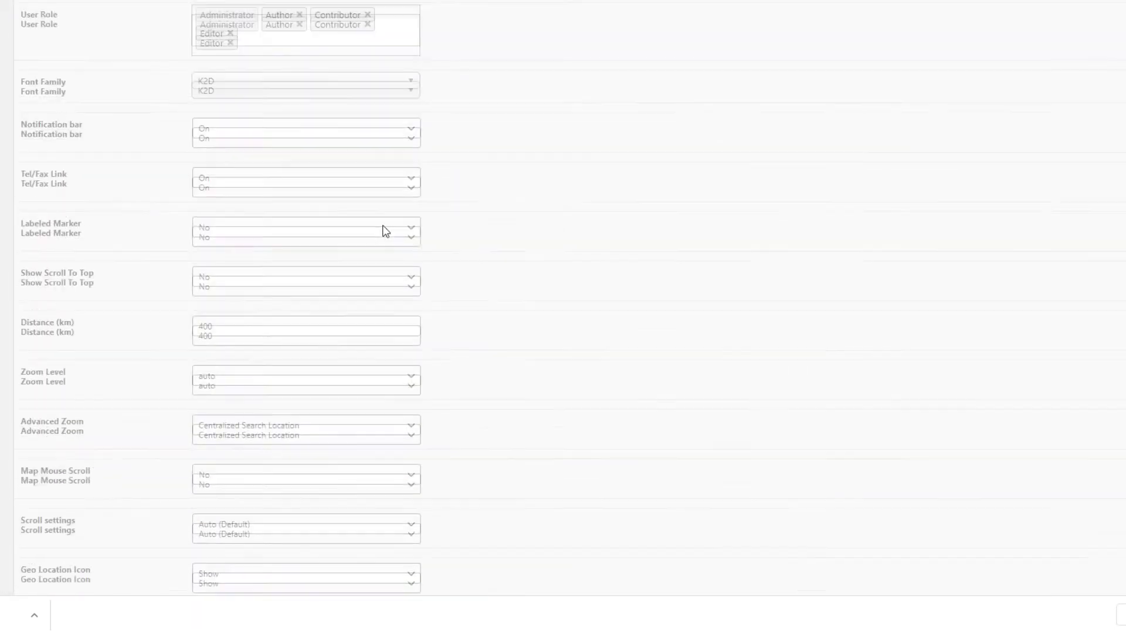
Replace the Distance (km) value 400 with 260.976 copied from a unit converter.
left_click(284, 323)
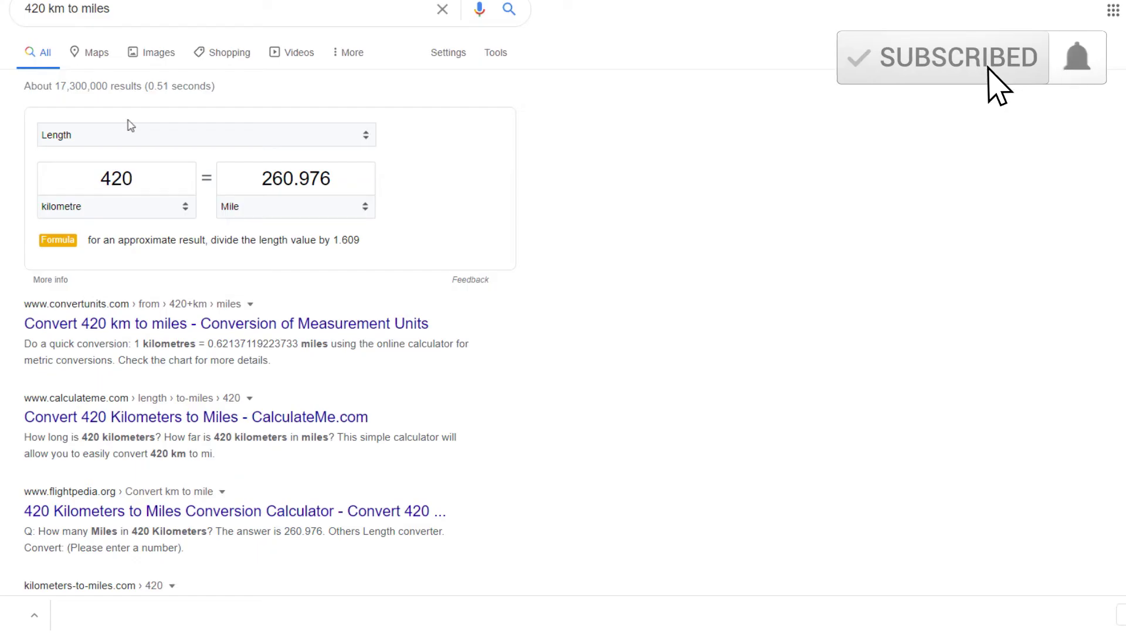
left_click(344, 183)
key("ctrl+c")
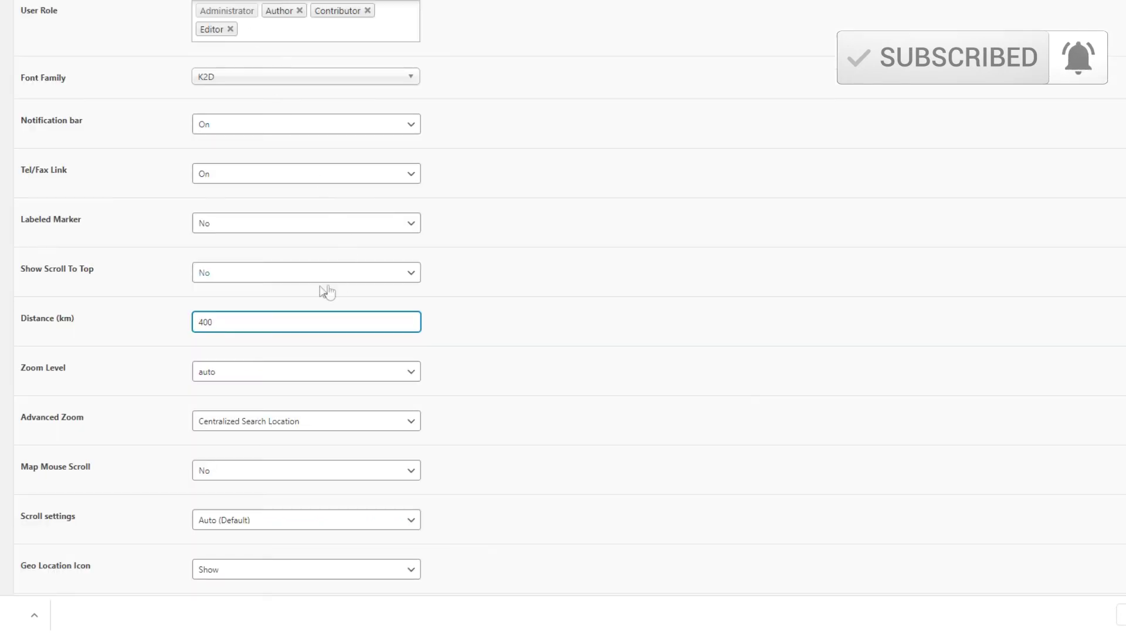
double_click(264, 319)
key("ctrl+v")
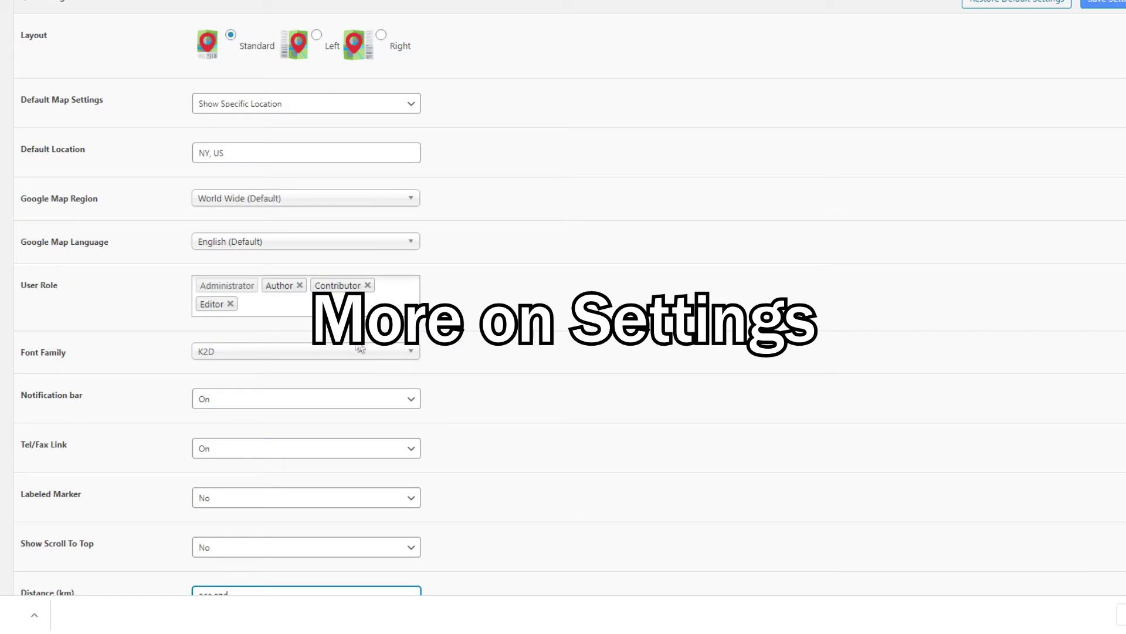
left_click(365, 352)
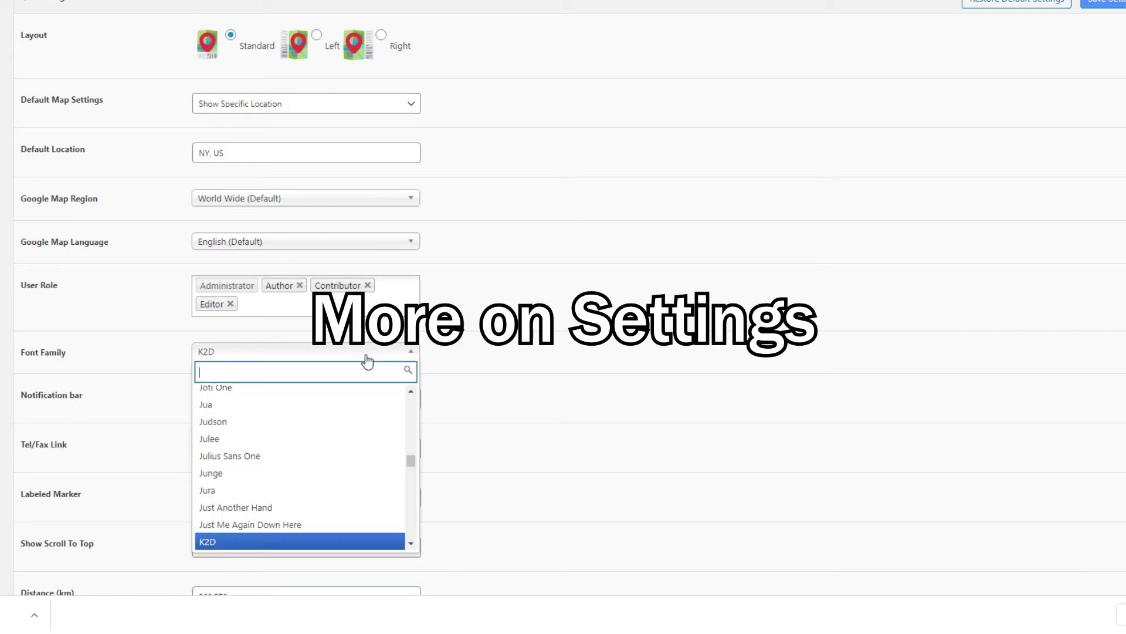
Try Kite One, Hanuman and ABeeZee fonts, settling on Aclonica as Font Family.
scroll(364, 463, "down", 5)
left_click(353, 470)
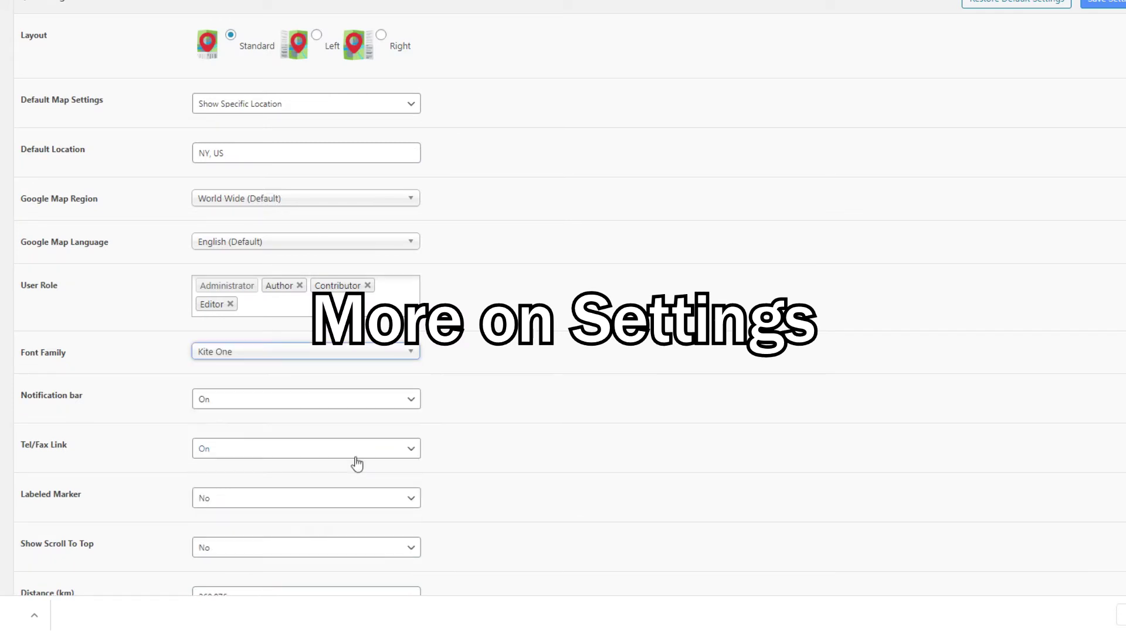
left_click(380, 346)
scroll(358, 431, "up", 10)
scroll(338, 430, "up", 5)
left_click(384, 431)
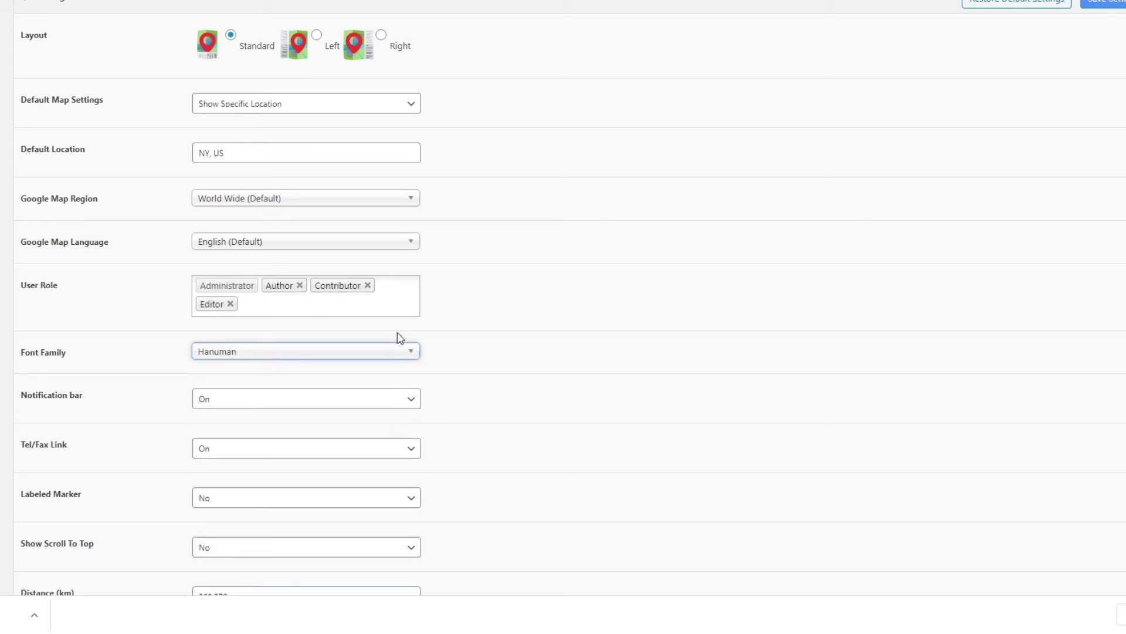
left_click(405, 350)
left_click_drag(410, 461, 325, 418)
left_click(326, 413)
left_click(404, 352)
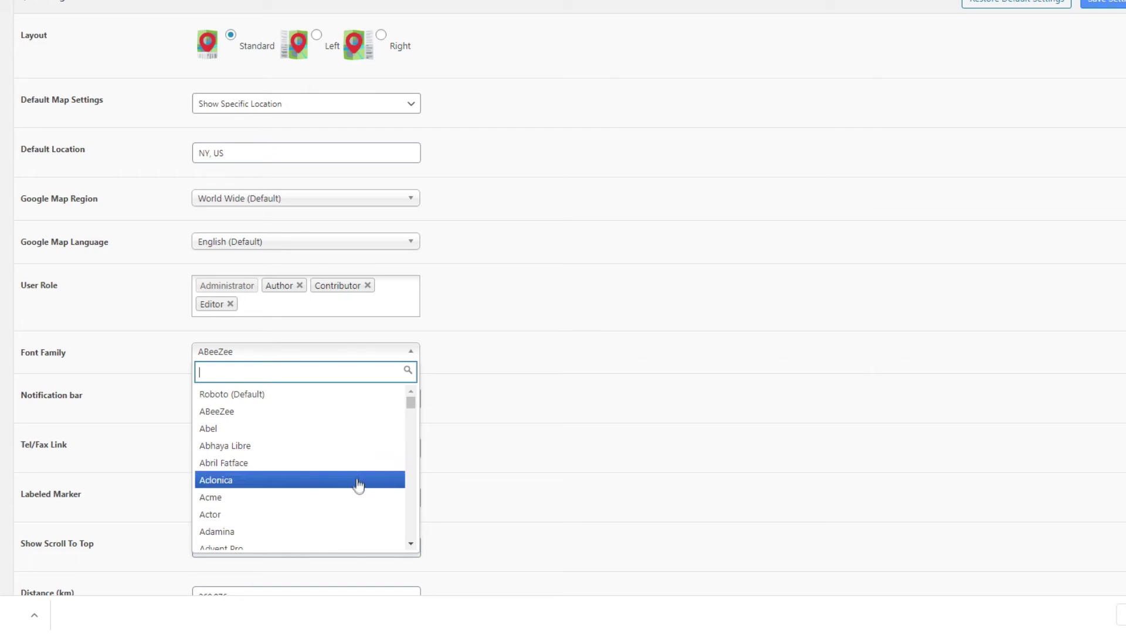
left_click(356, 480)
Replace Editor with Shop Manager in the allowed User Role list.
left_click(410, 310)
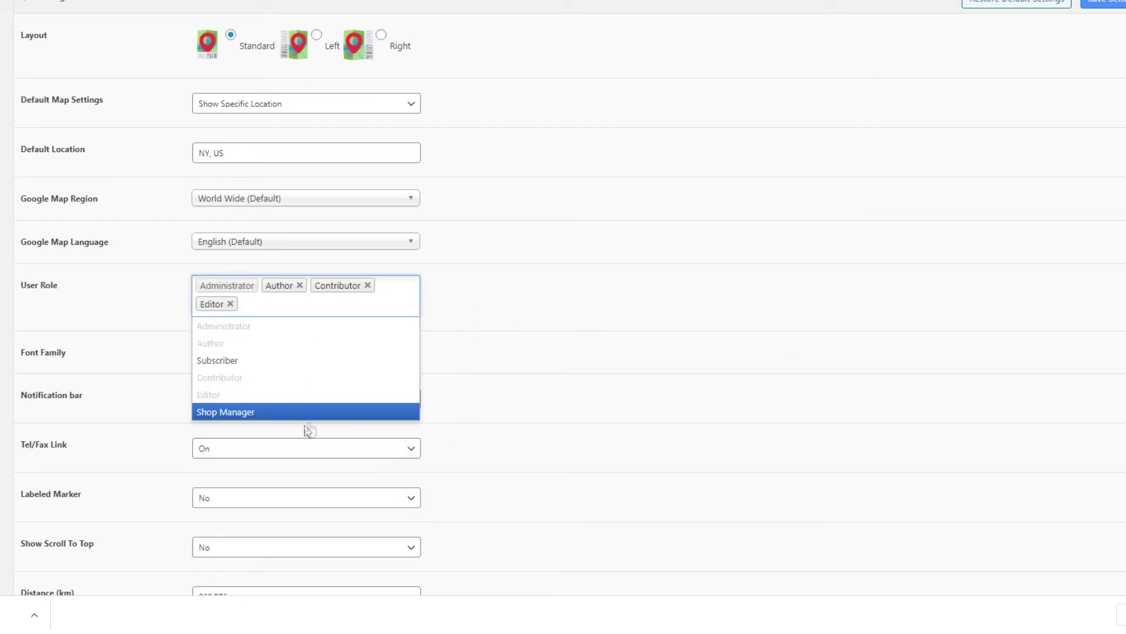
left_click(232, 304)
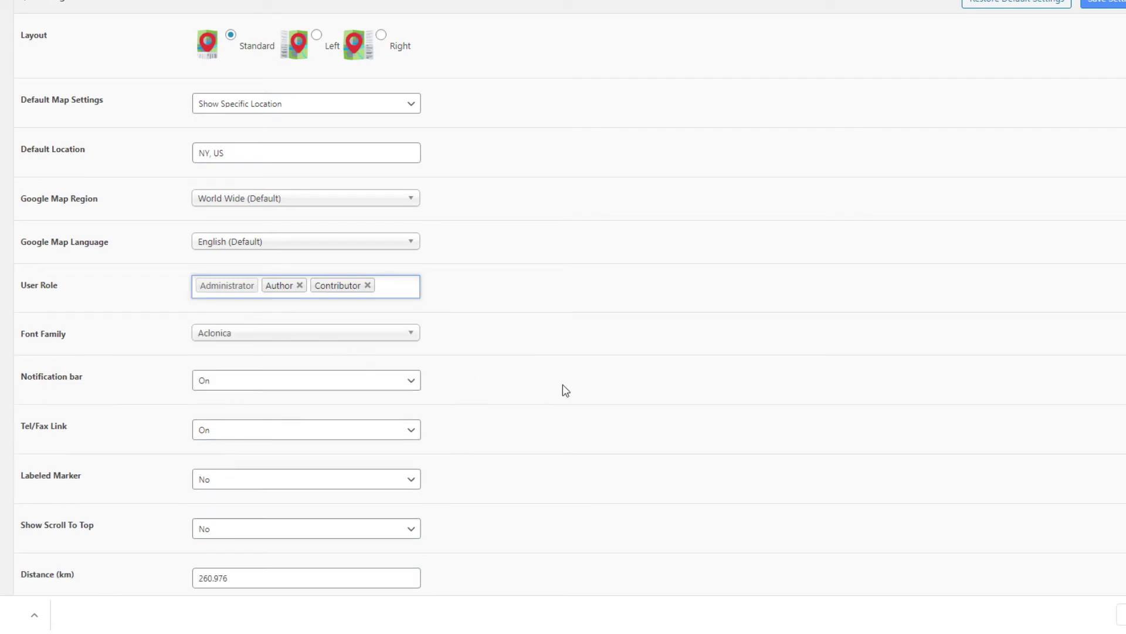
left_click(391, 294)
left_click(286, 394)
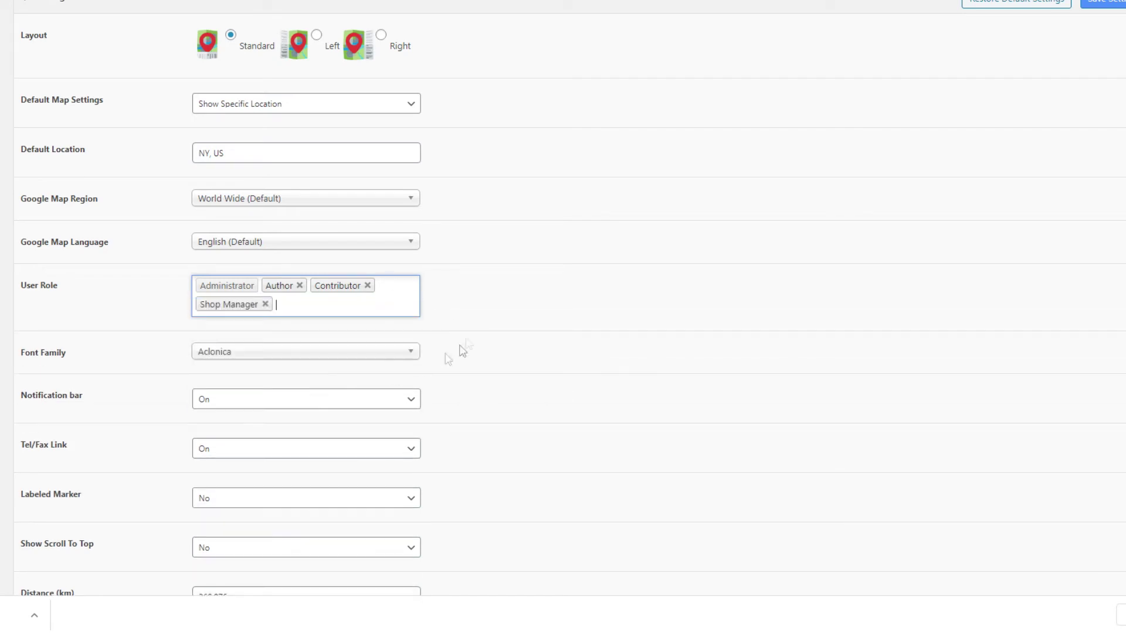
Look through the map region, language and default view options without changing them.
left_click(391, 202)
left_click(395, 201)
left_click(397, 251)
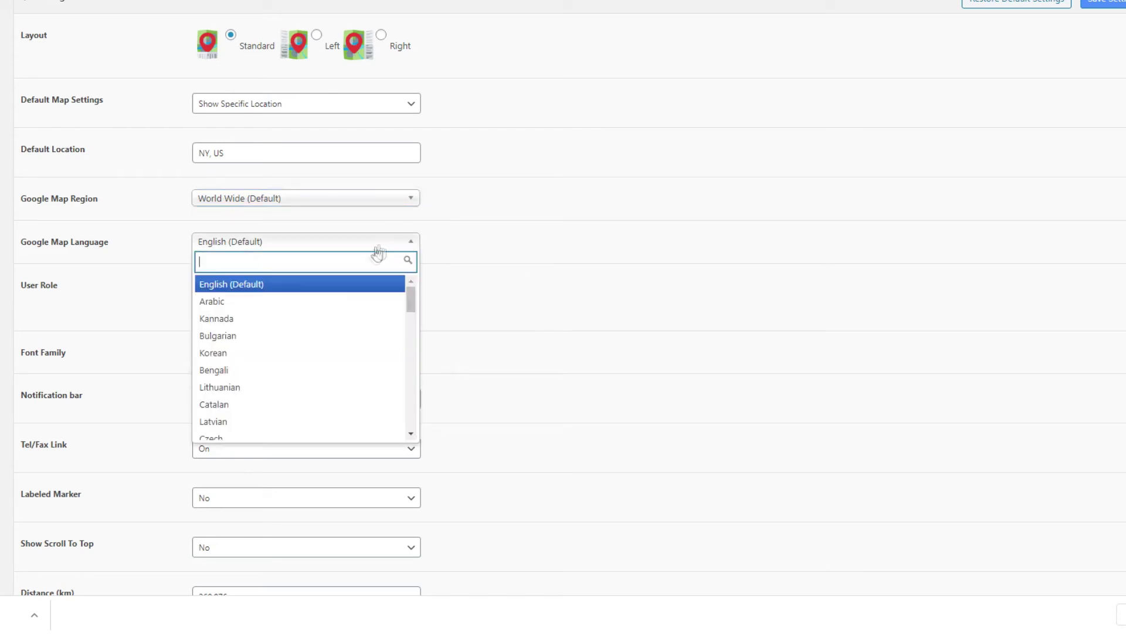
left_click(398, 197)
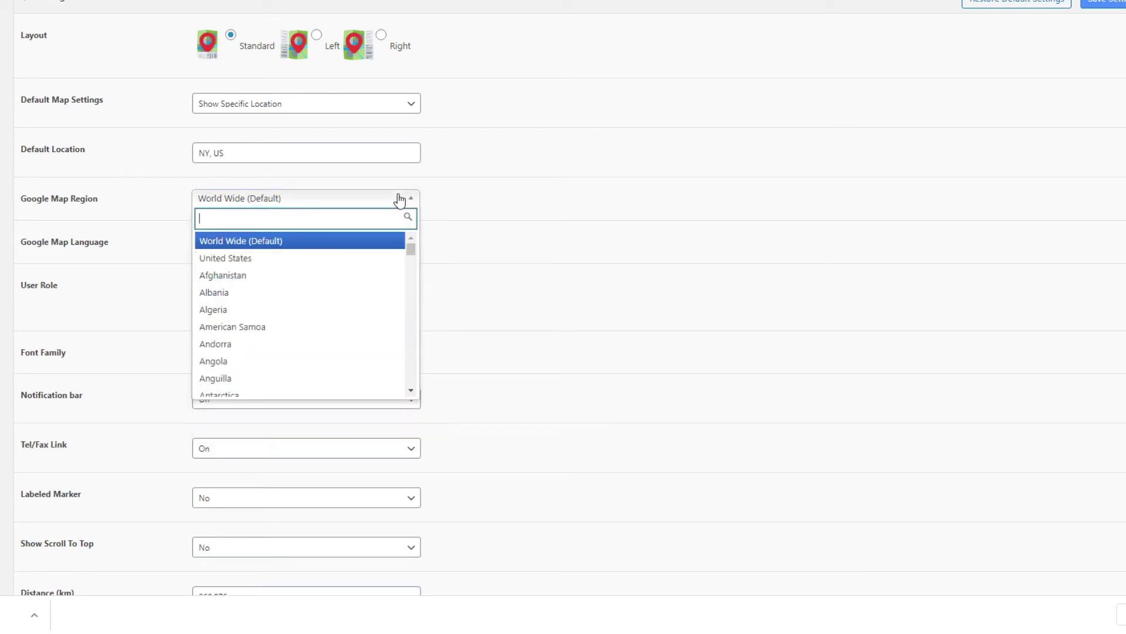
left_click(557, 273)
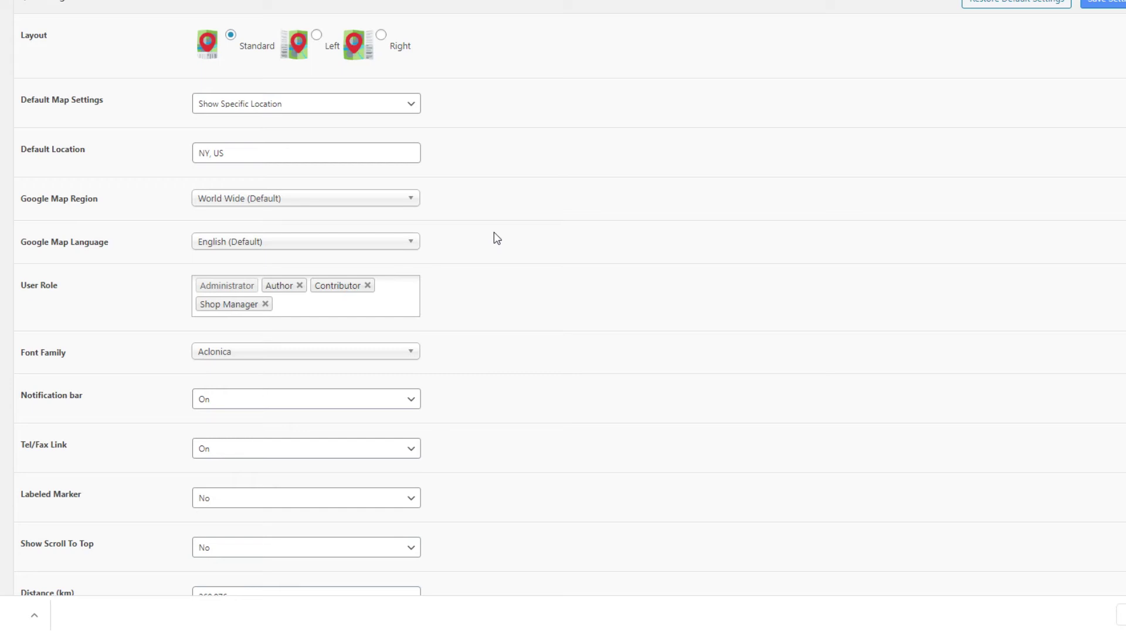
scroll(493, 234, "up", 1)
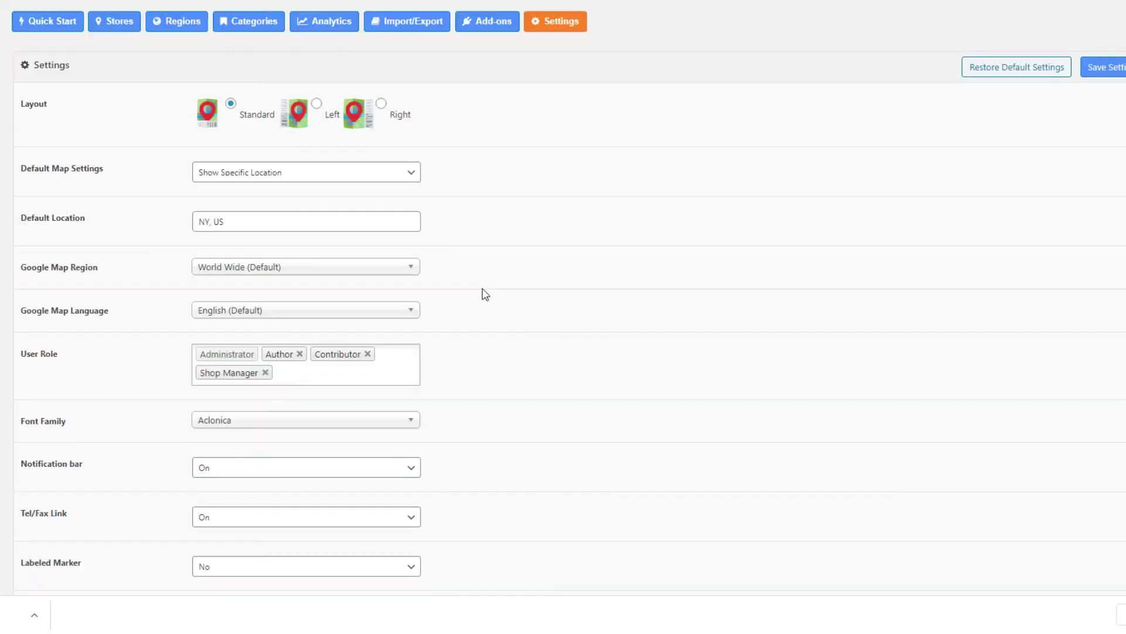
left_click(413, 179)
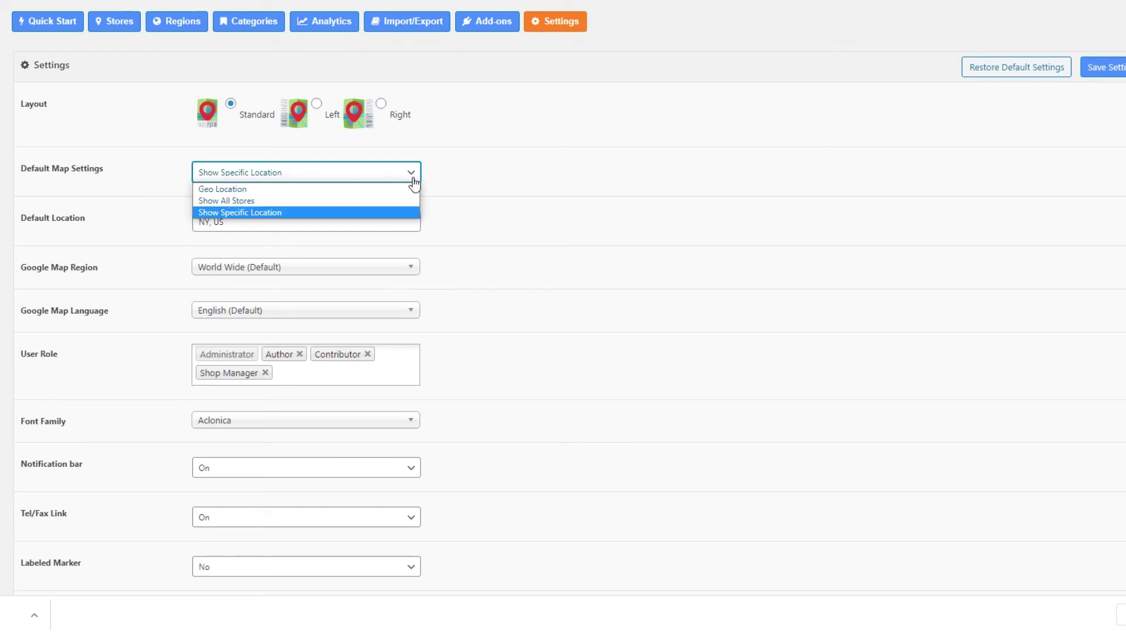
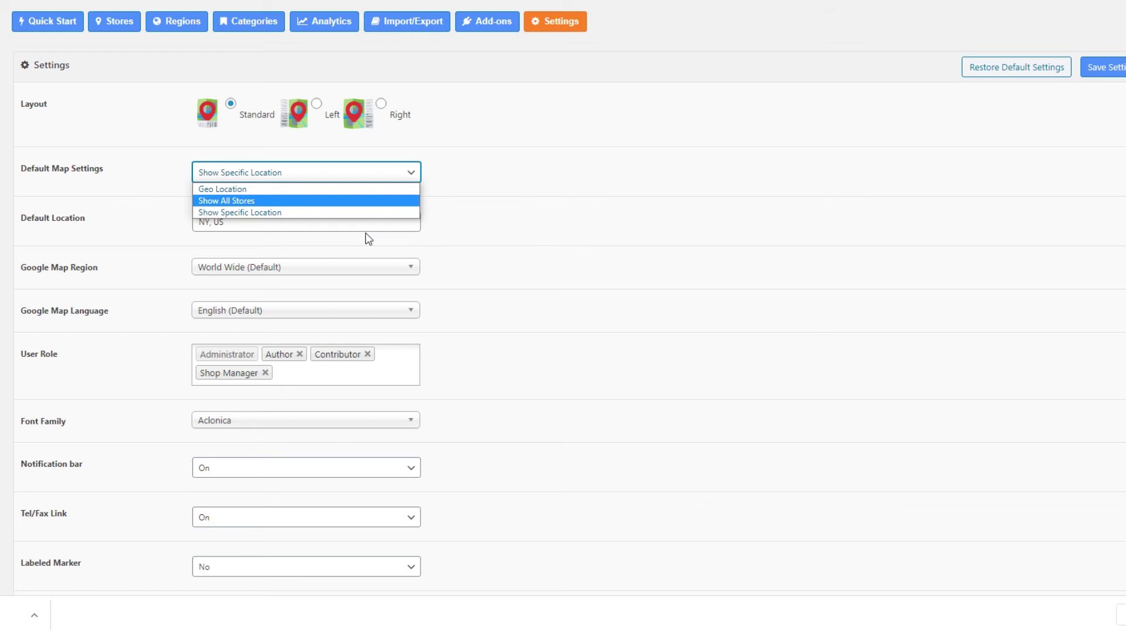
Keep Show Specific Location selected, clear the 'NY, US' default location, and leave the Notification bar On.
left_click(365, 233)
left_click(311, 229)
left_click_drag(311, 229, 175, 229)
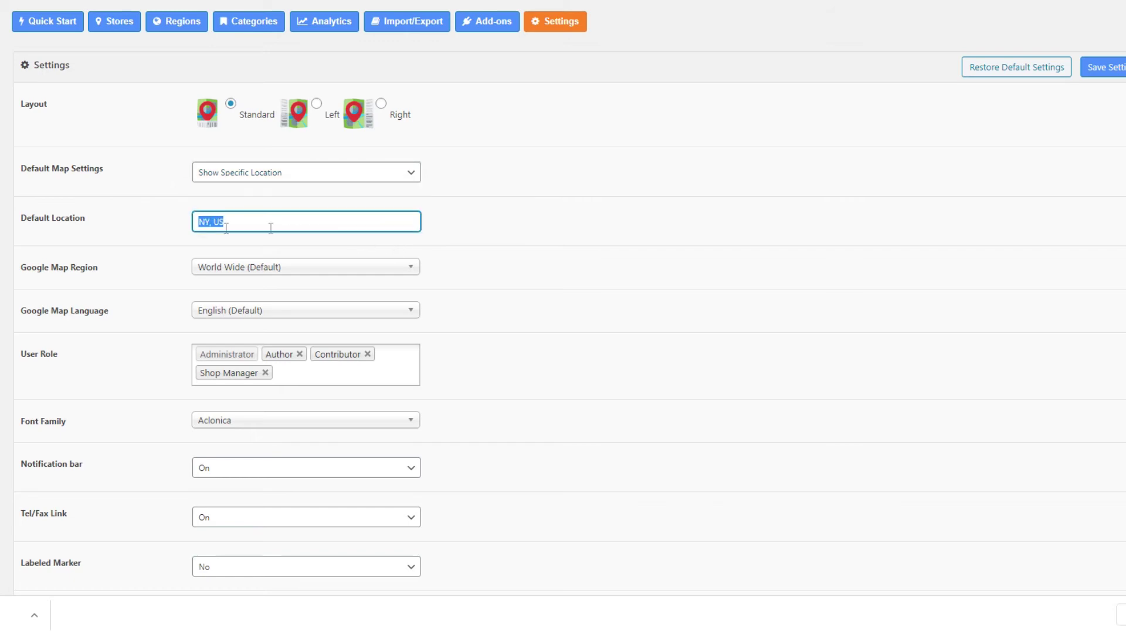
left_click(562, 261)
scroll(520, 316, "down", 3)
left_click(260, 269)
left_click(259, 268)
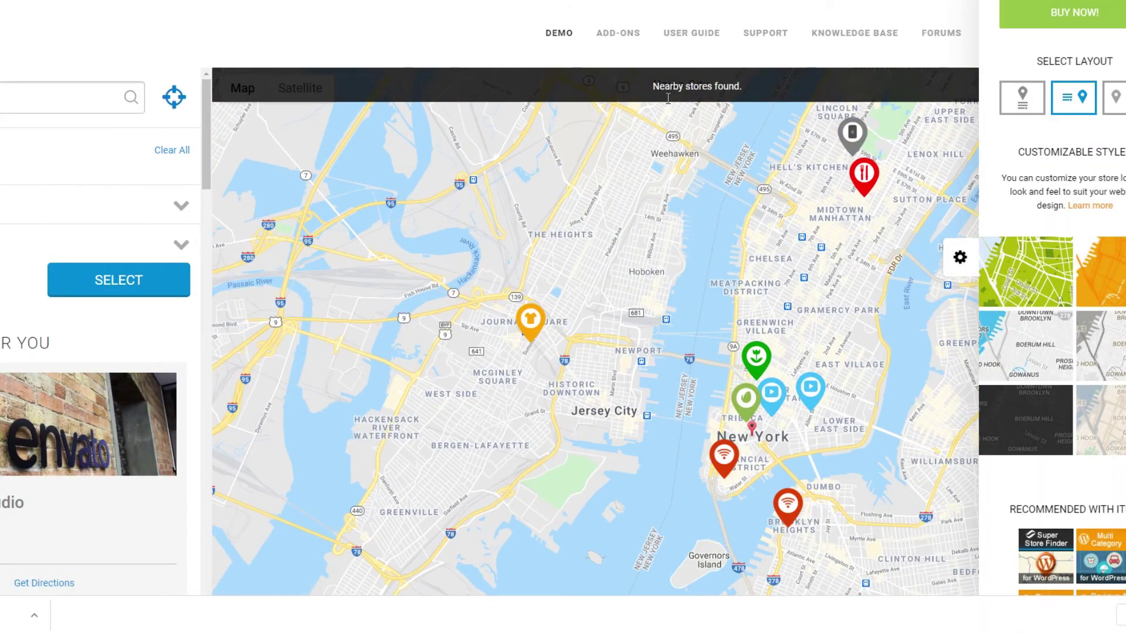
View the London Bridge store's details in the demo, then switch to the list-beside-map layout.
left_click(64, 97)
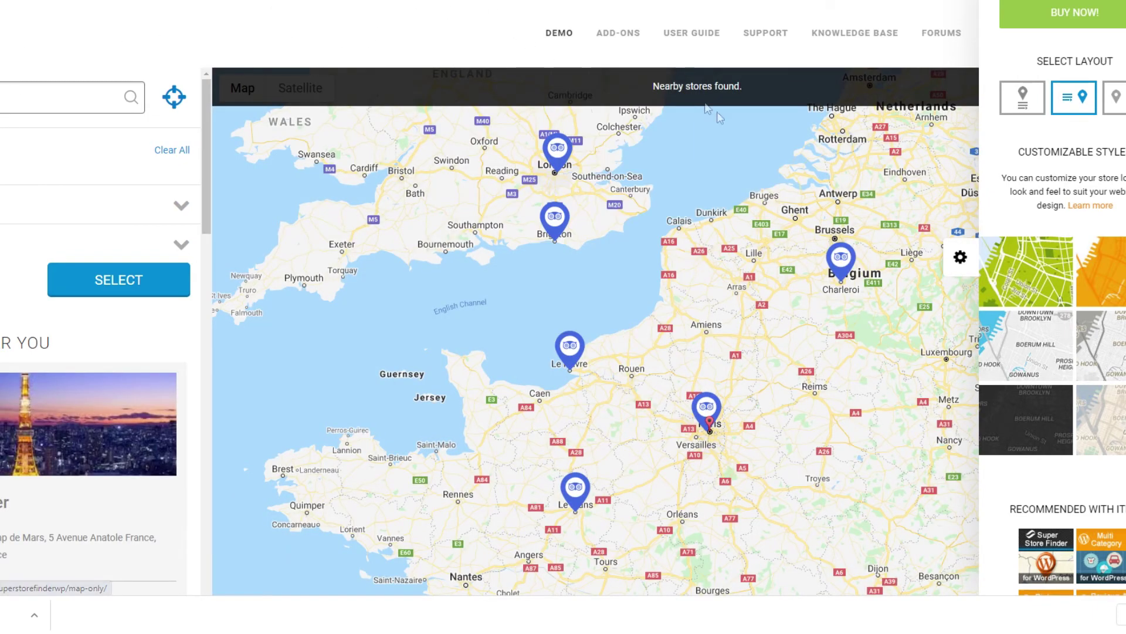
left_click(556, 150)
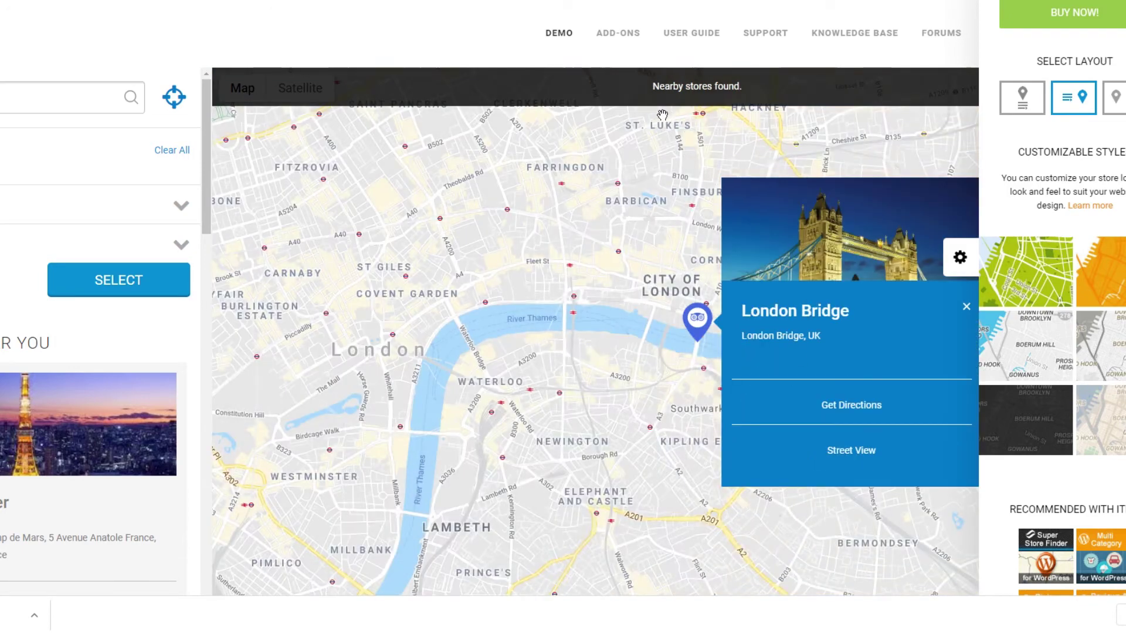
left_click(71, 97)
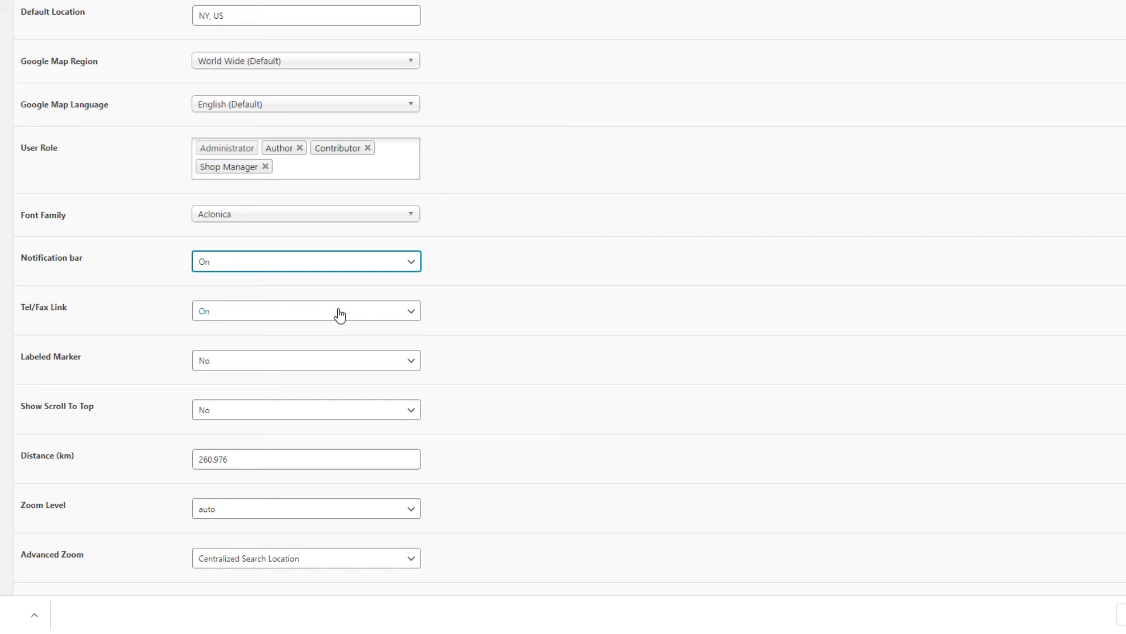
left_click(485, 345)
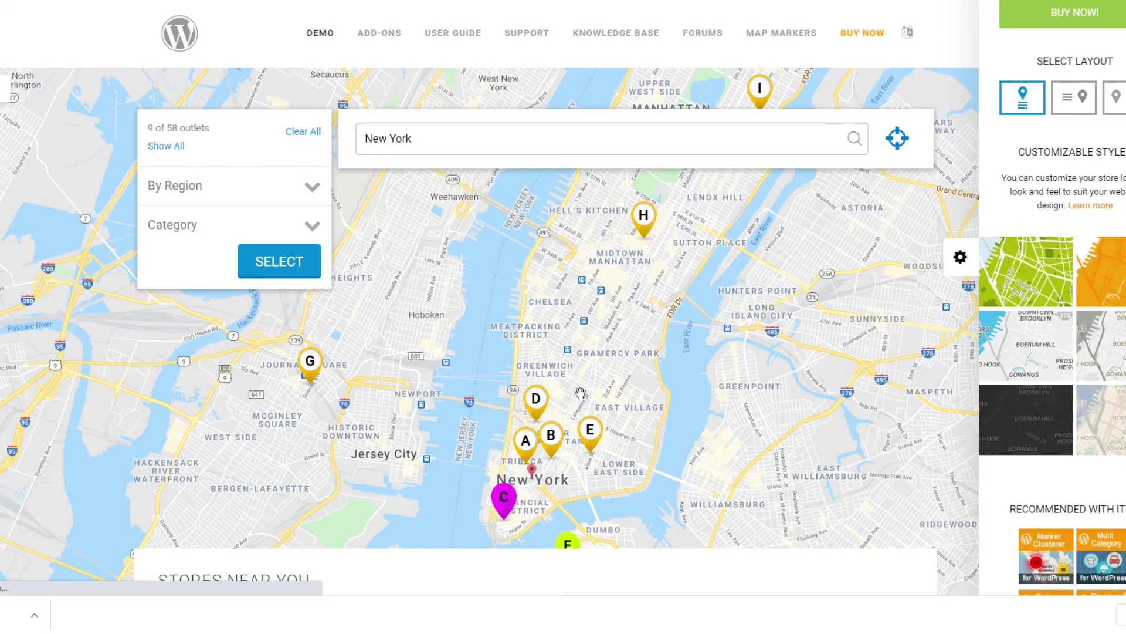
left_click(1074, 98)
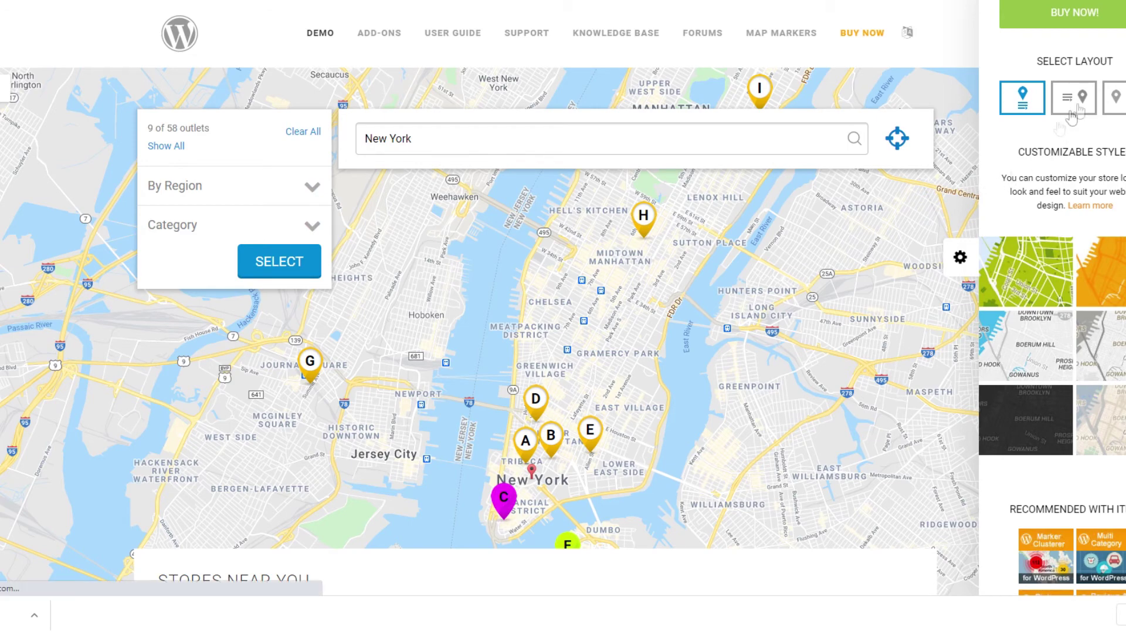